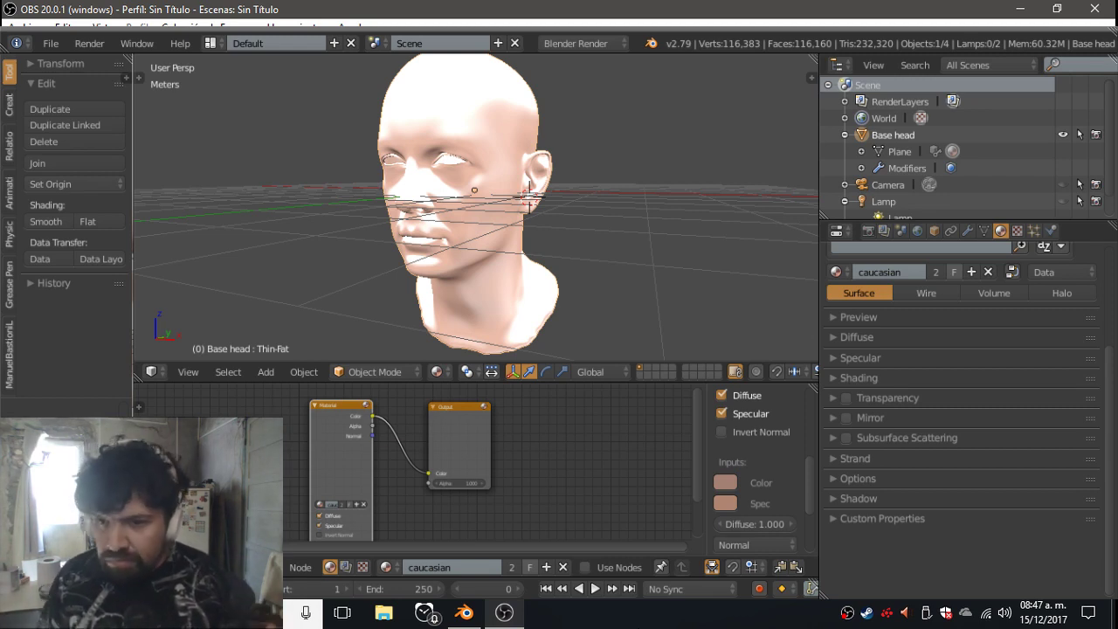
# Try african on the head in Blender, then switch its material to african.001.
pyautogui.click(466, 614)
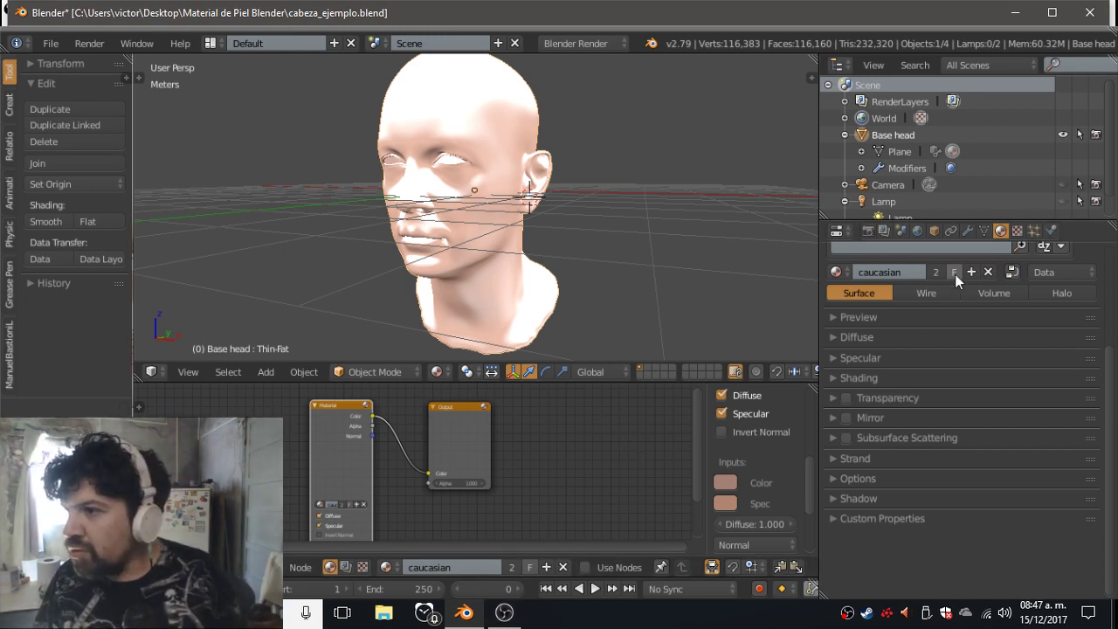
pyautogui.click(842, 272)
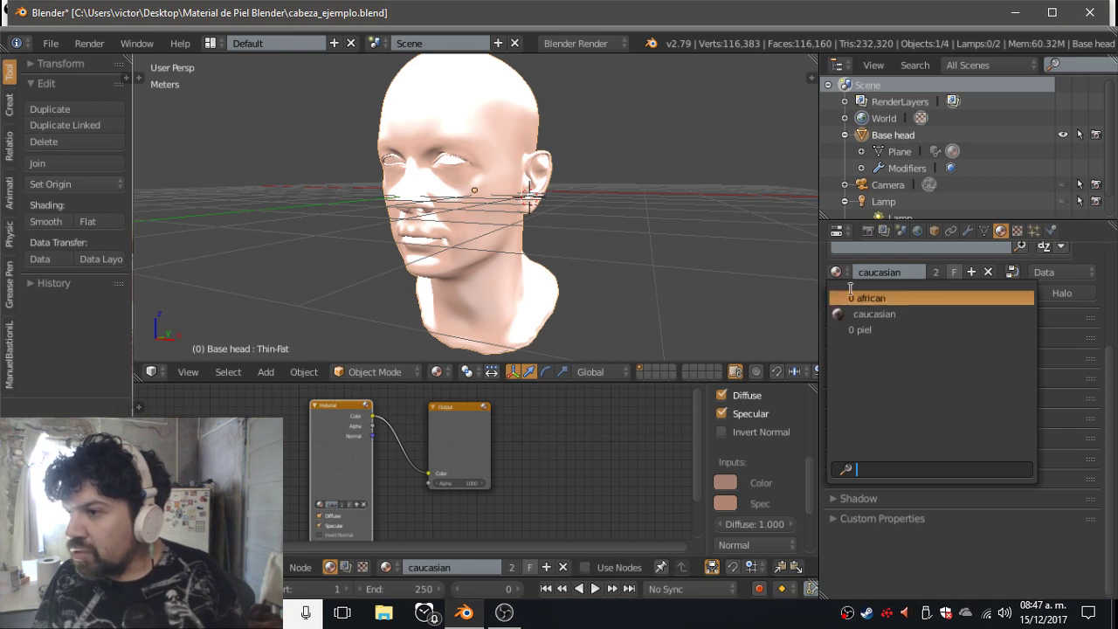
pyautogui.click(852, 297)
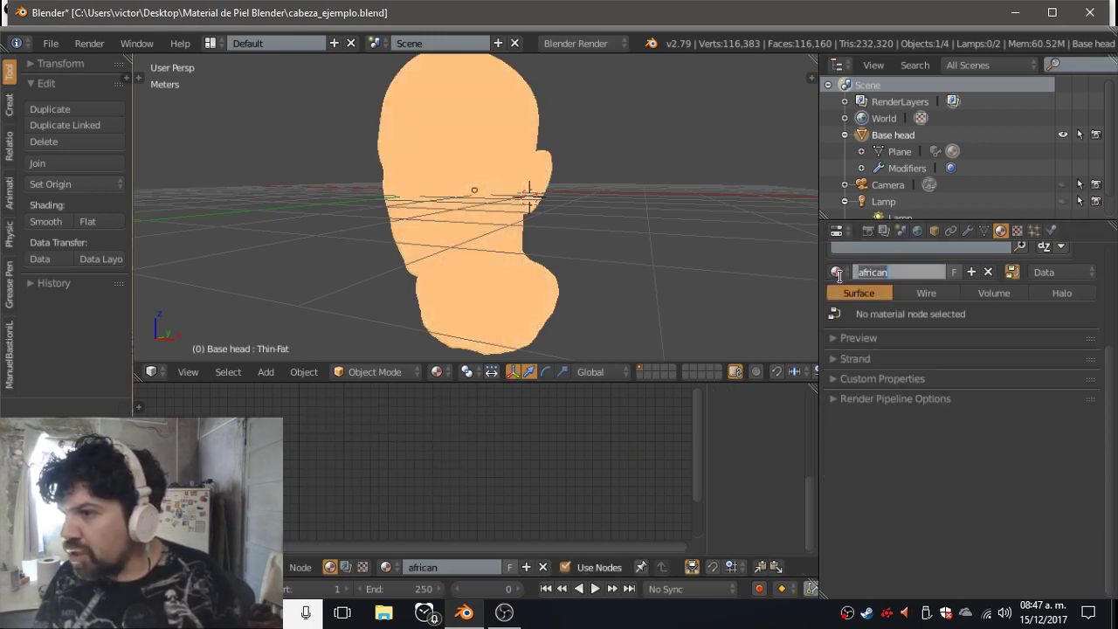
pyautogui.click(839, 272)
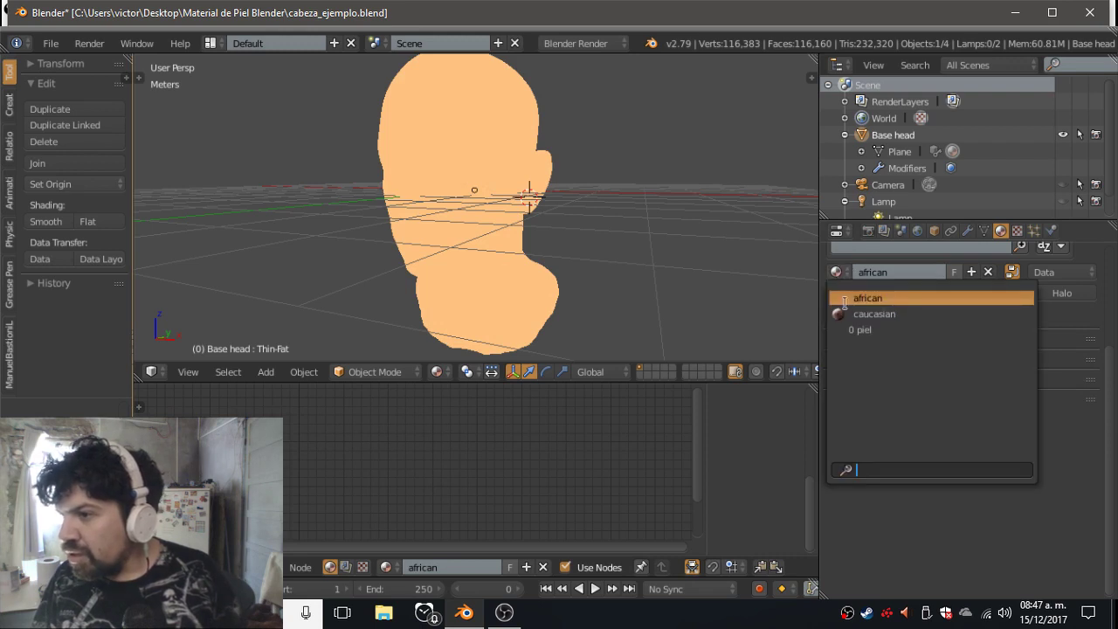
pyautogui.click(891, 511)
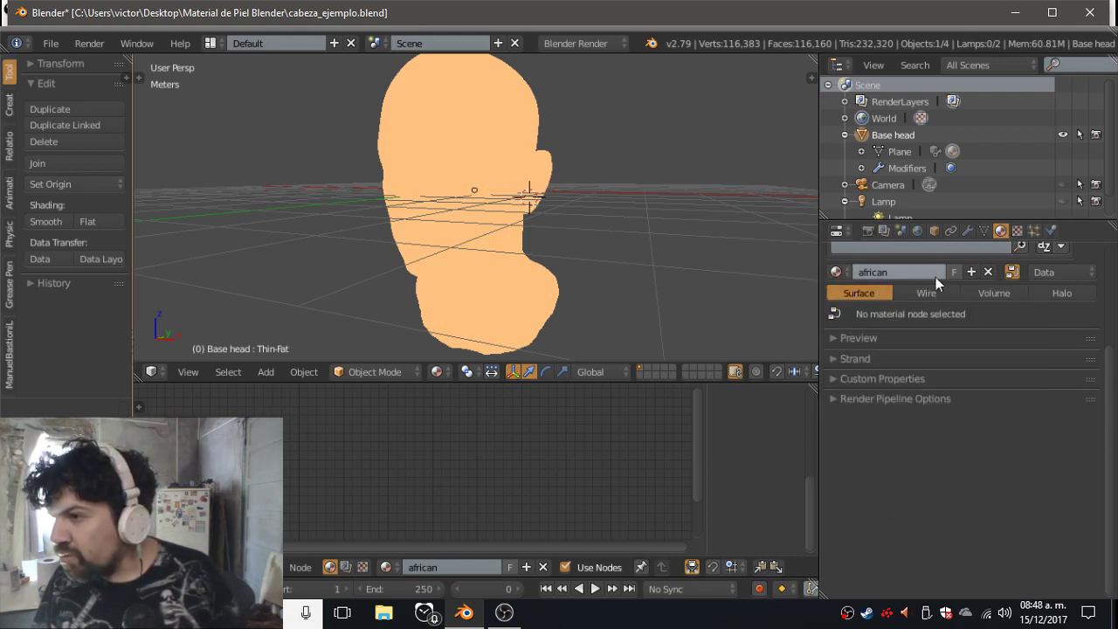
pyautogui.click(834, 272)
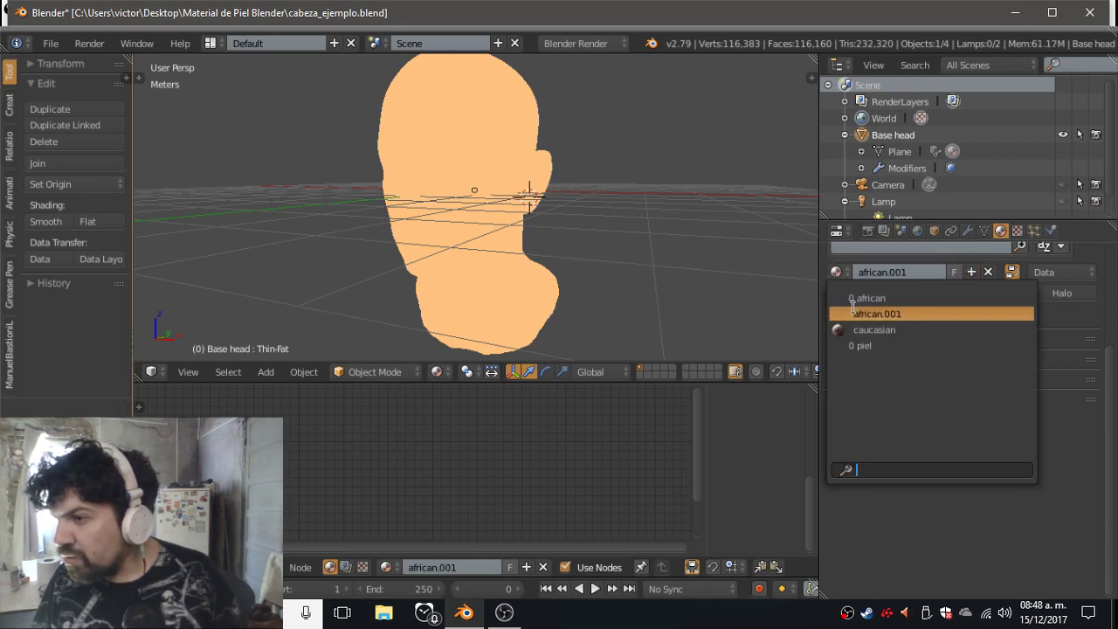
pyautogui.click(857, 299)
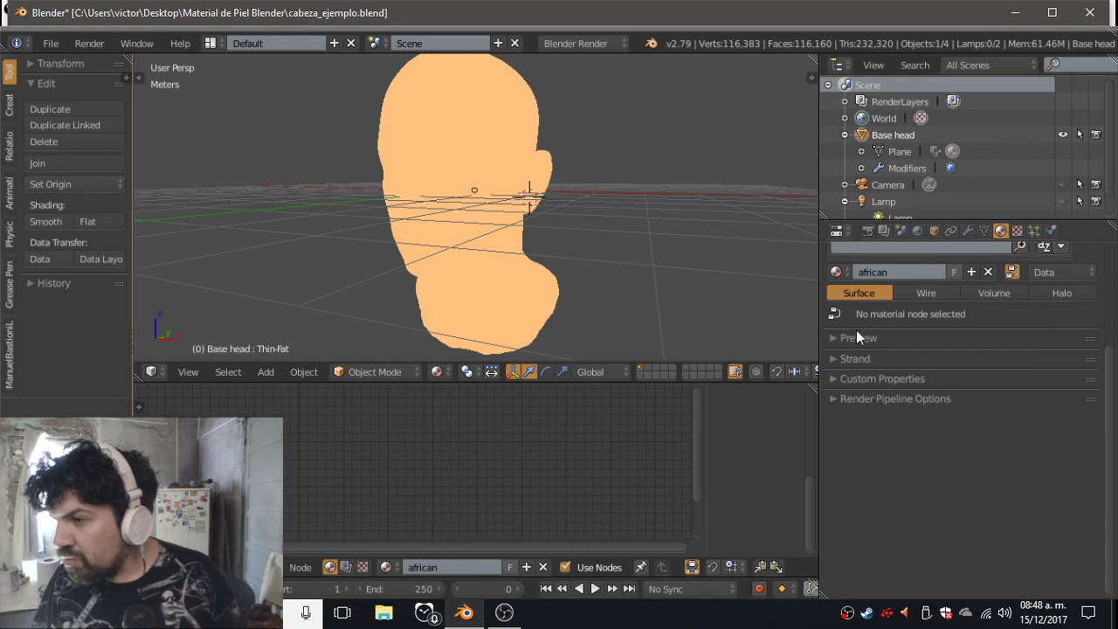
pyautogui.click(852, 274)
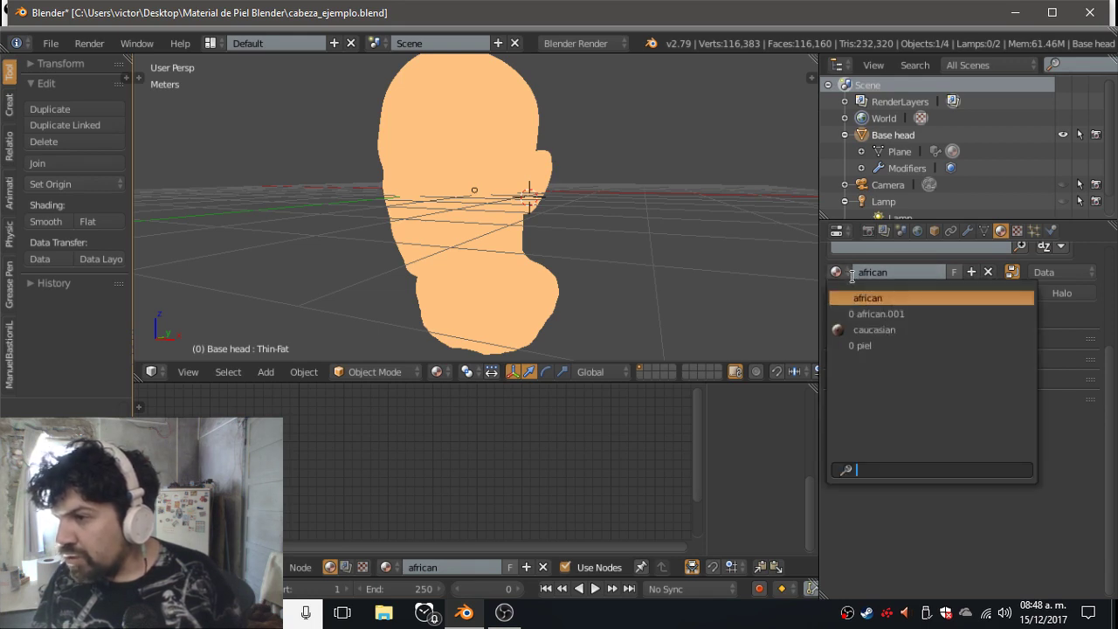
pyautogui.click(858, 314)
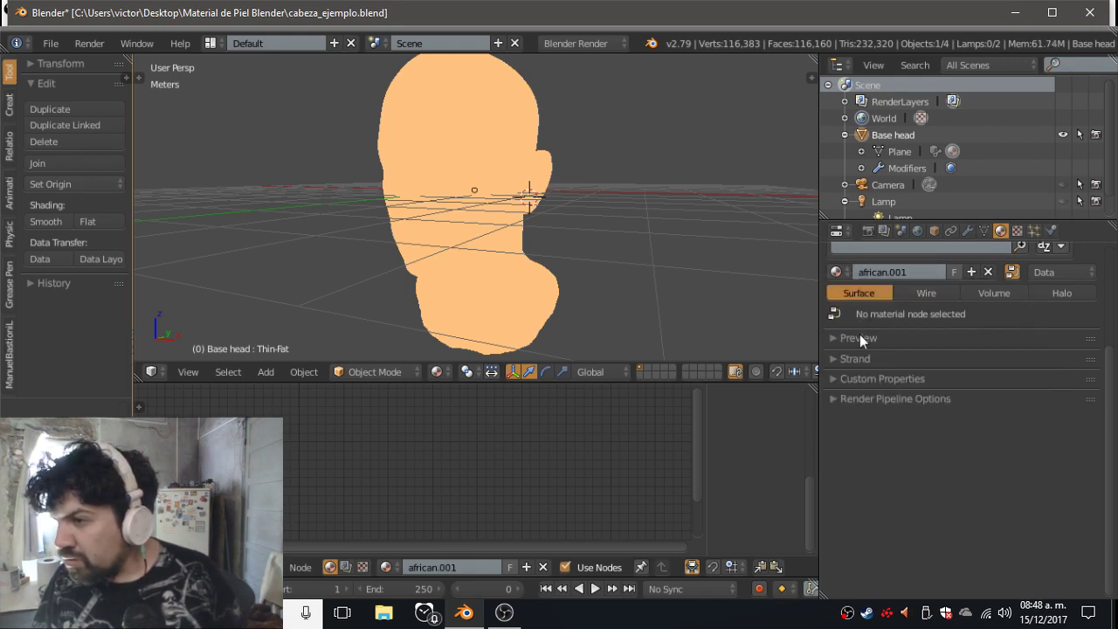
# Toggle the material preview, then turn Use Nodes off and back on for african.001.
pyautogui.click(860, 338)
pyautogui.click(861, 337)
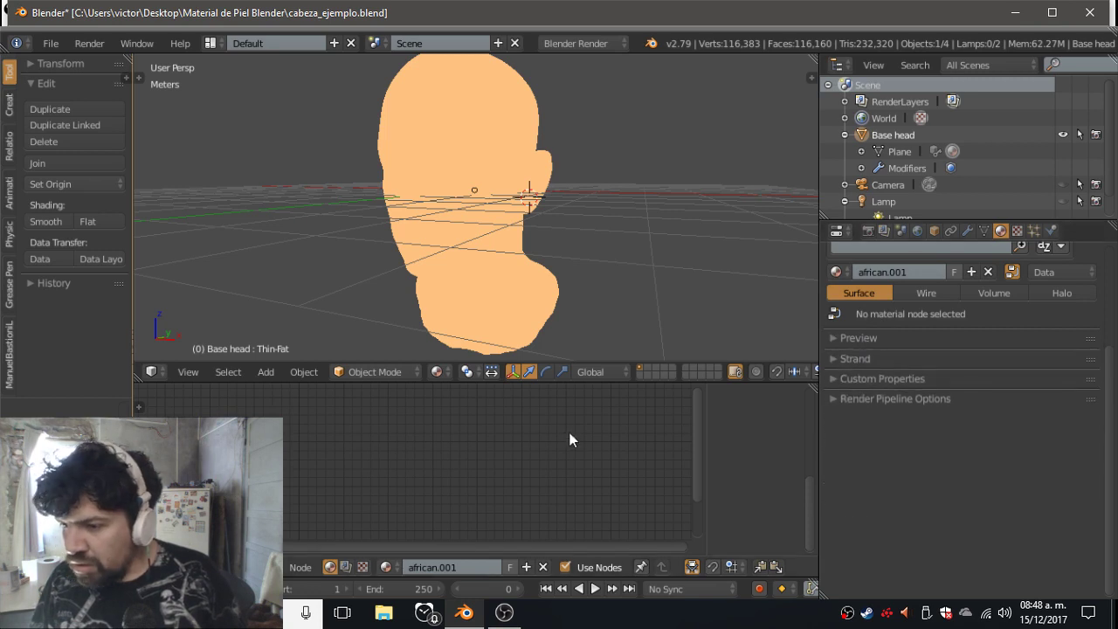
pyautogui.click(573, 563)
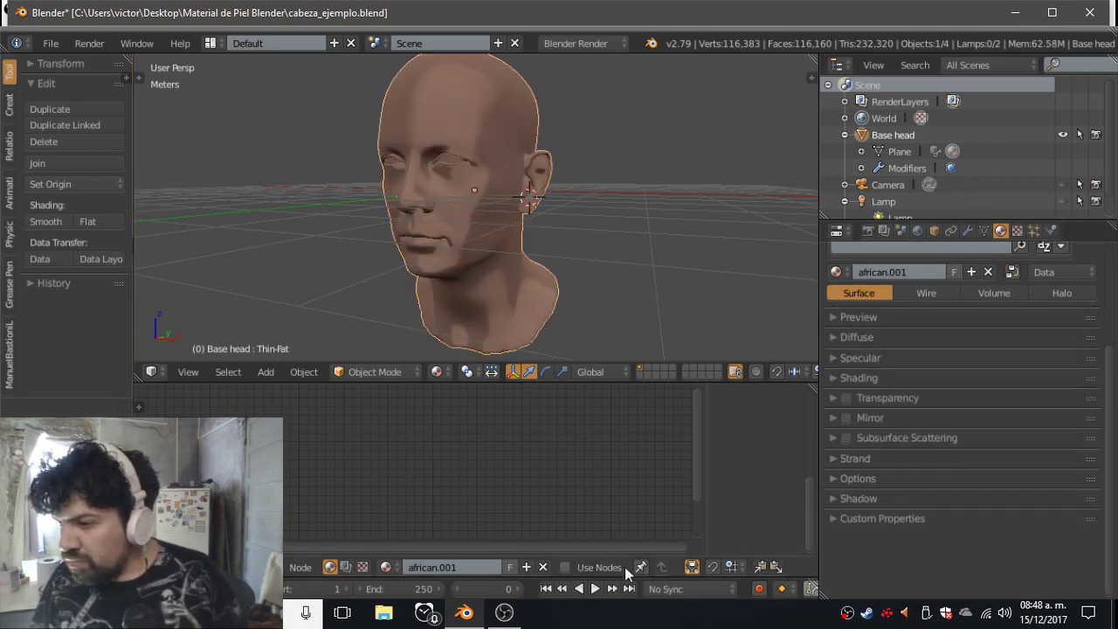
pyautogui.click(575, 573)
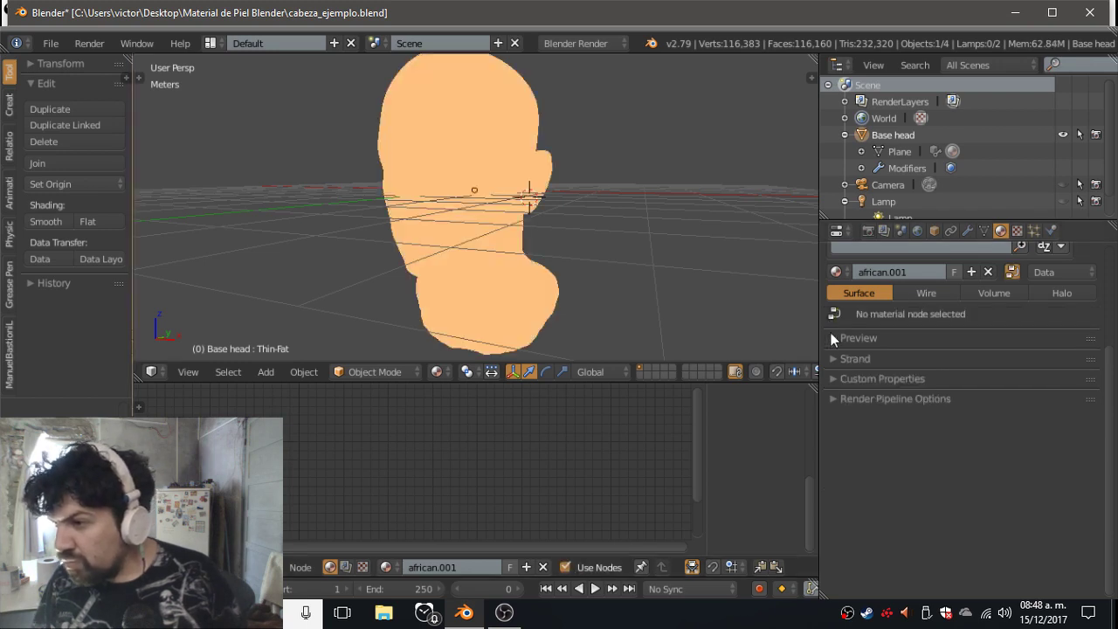
# Unlink african.001 and create a fresh node material, ending with Material.001.
pyautogui.click(988, 272)
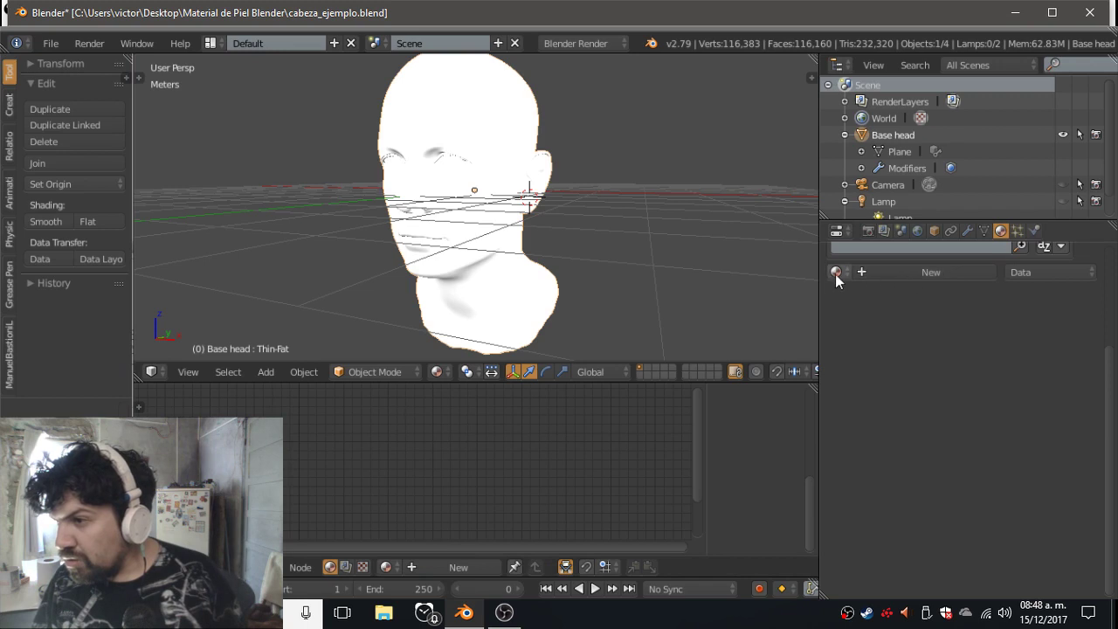
pyautogui.click(866, 273)
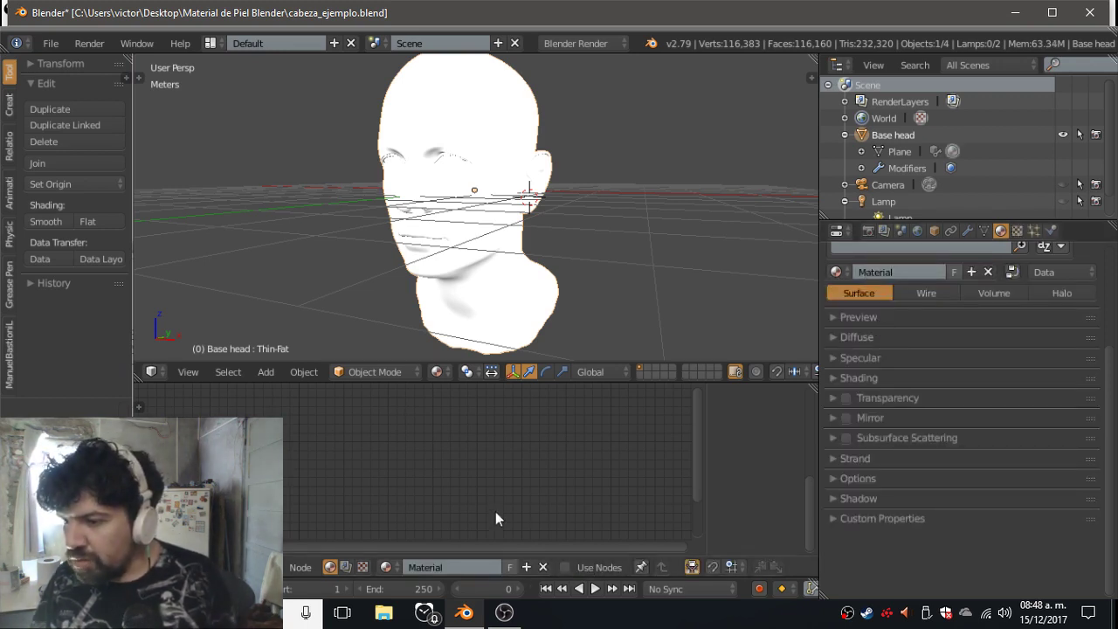
pyautogui.click(564, 567)
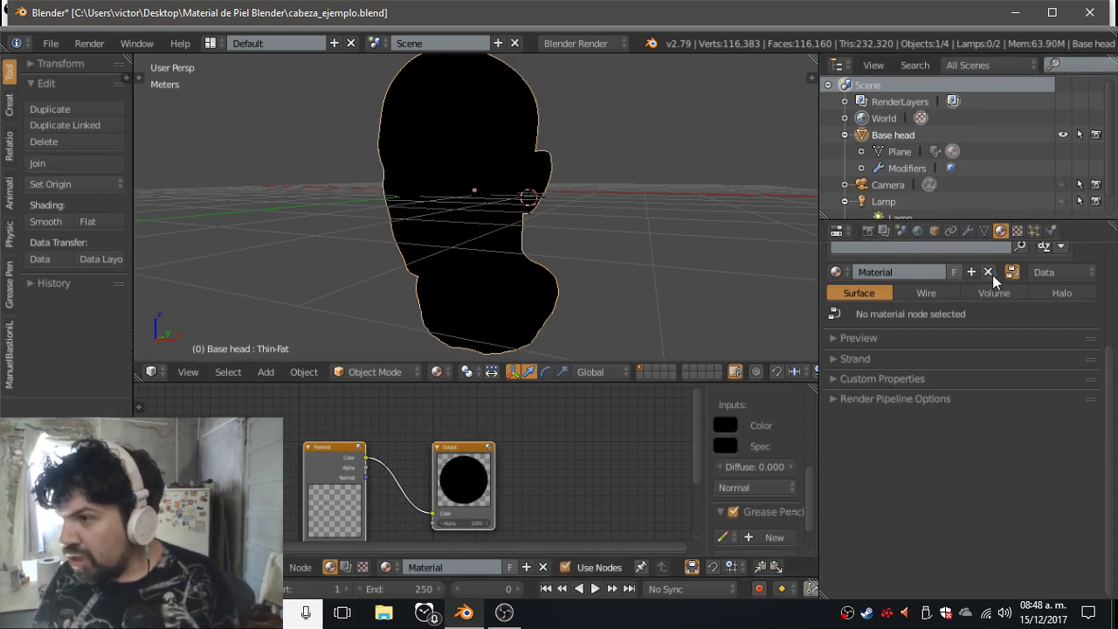
pyautogui.click(989, 272)
pyautogui.click(926, 271)
# Rename the new material to 'piel.base'.
pyautogui.click(911, 271)
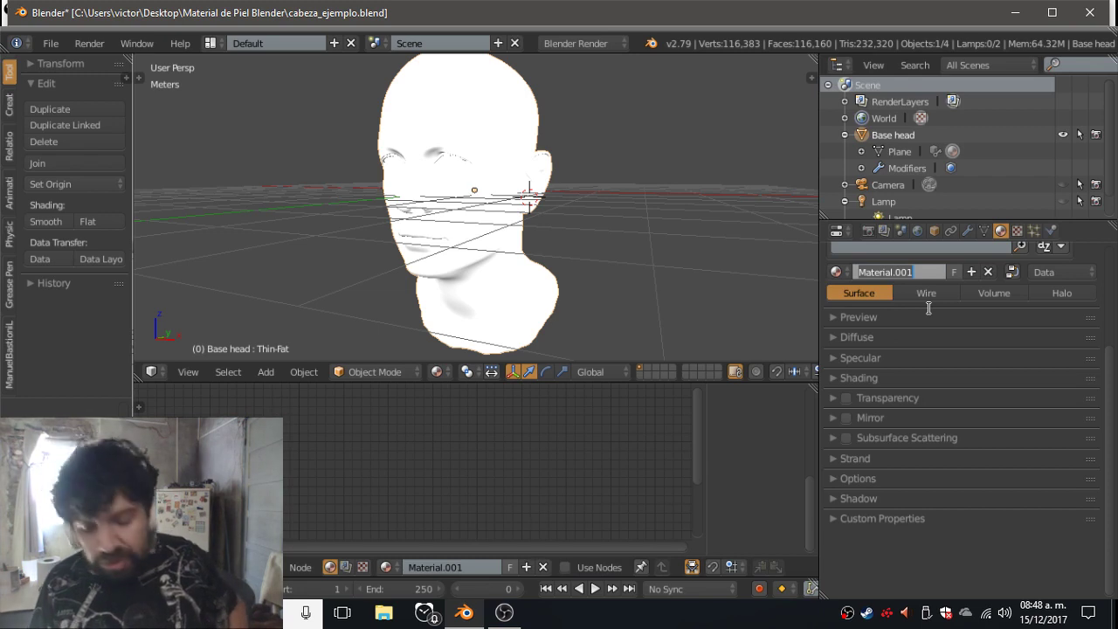
pyautogui.write('piel')
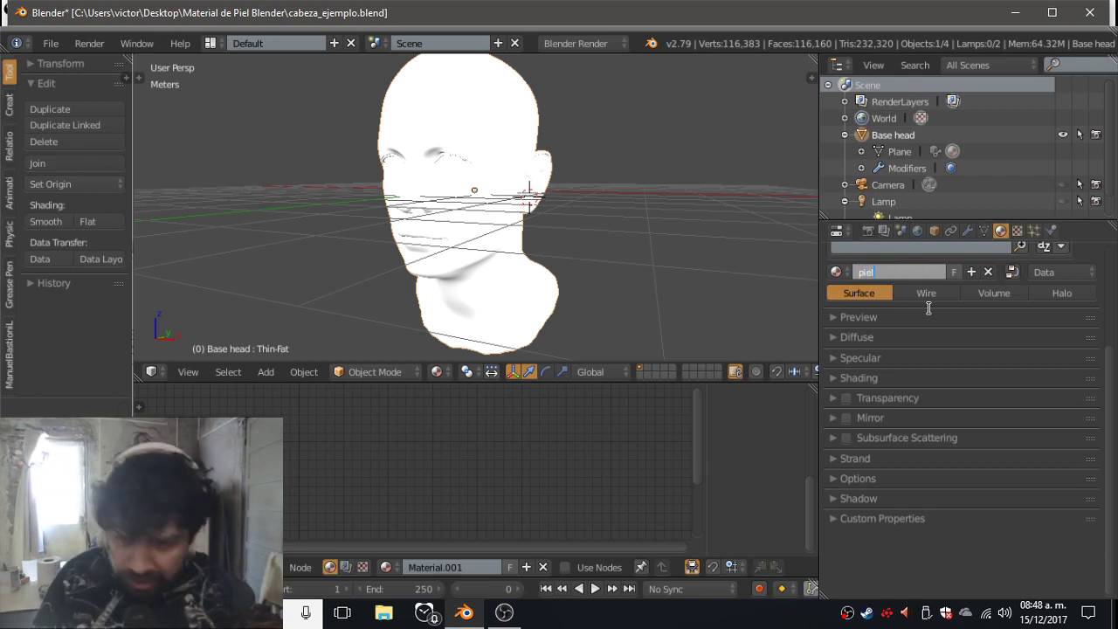
pyautogui.press('Return')
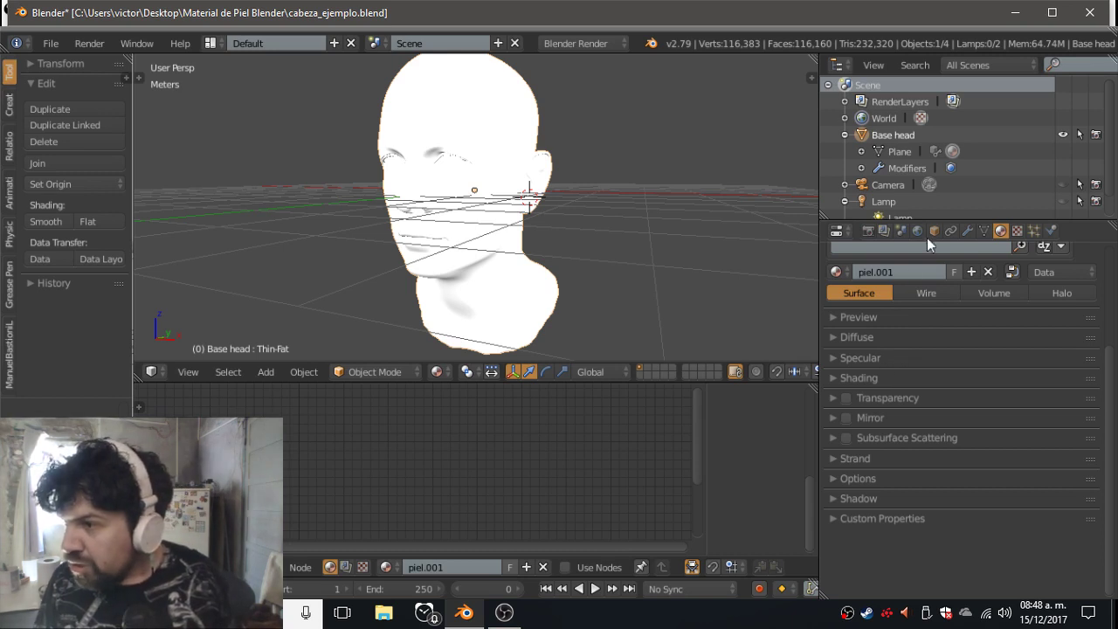
pyautogui.click(885, 272)
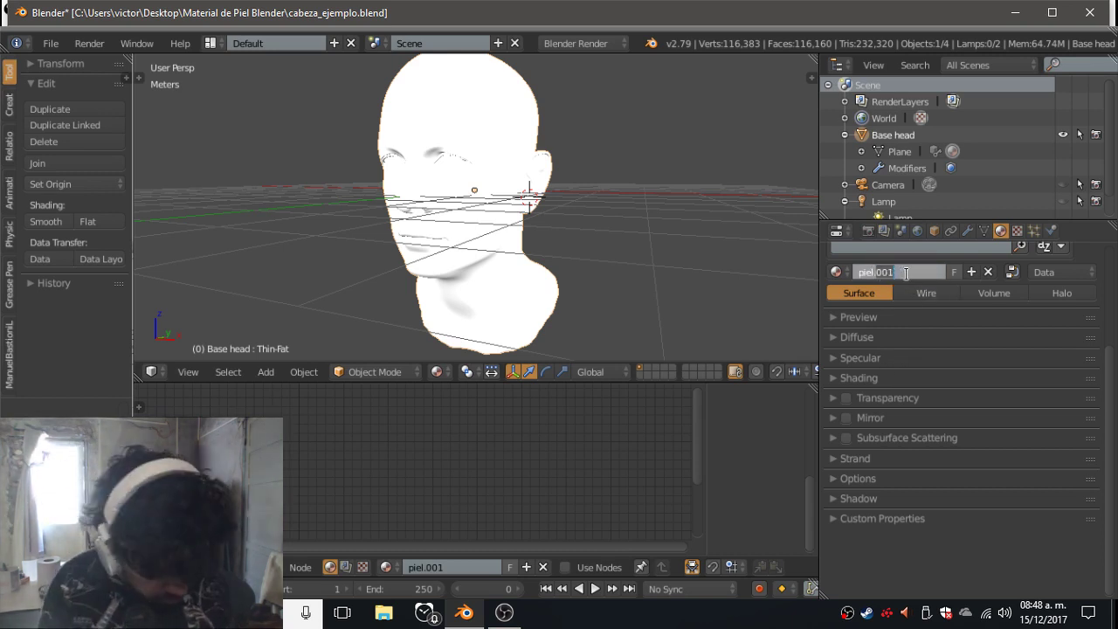
pyautogui.write('piel.base')
pyautogui.press('Return')
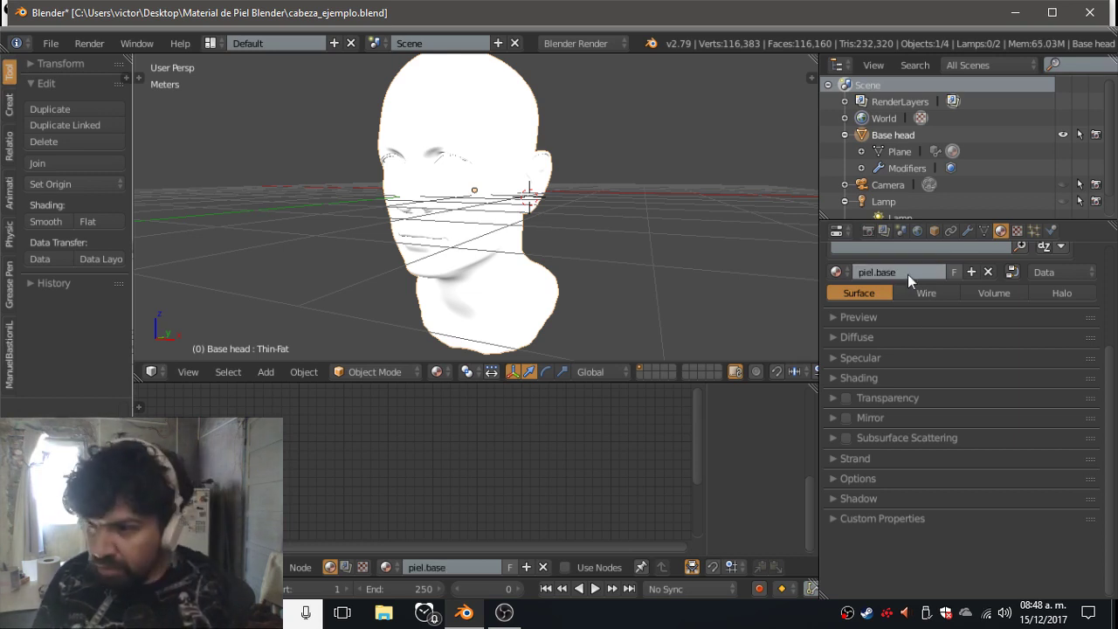
# Expand and collapse the preview, then enable Use Nodes for piel.base.
pyautogui.click(893, 318)
pyautogui.click(892, 318)
pyautogui.click(893, 318)
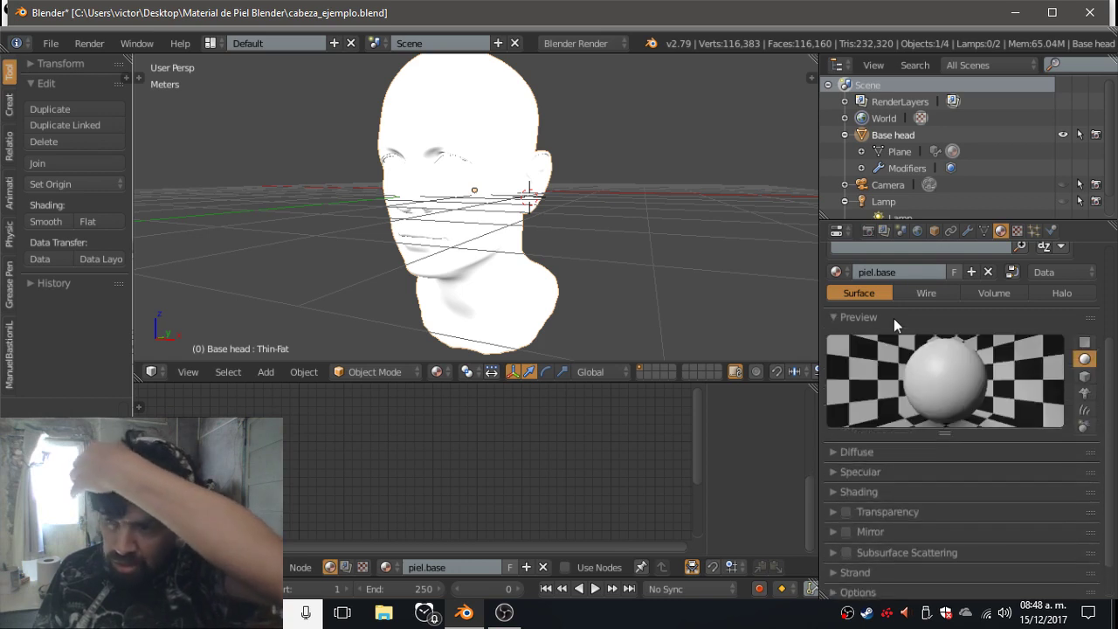
pyautogui.click(894, 318)
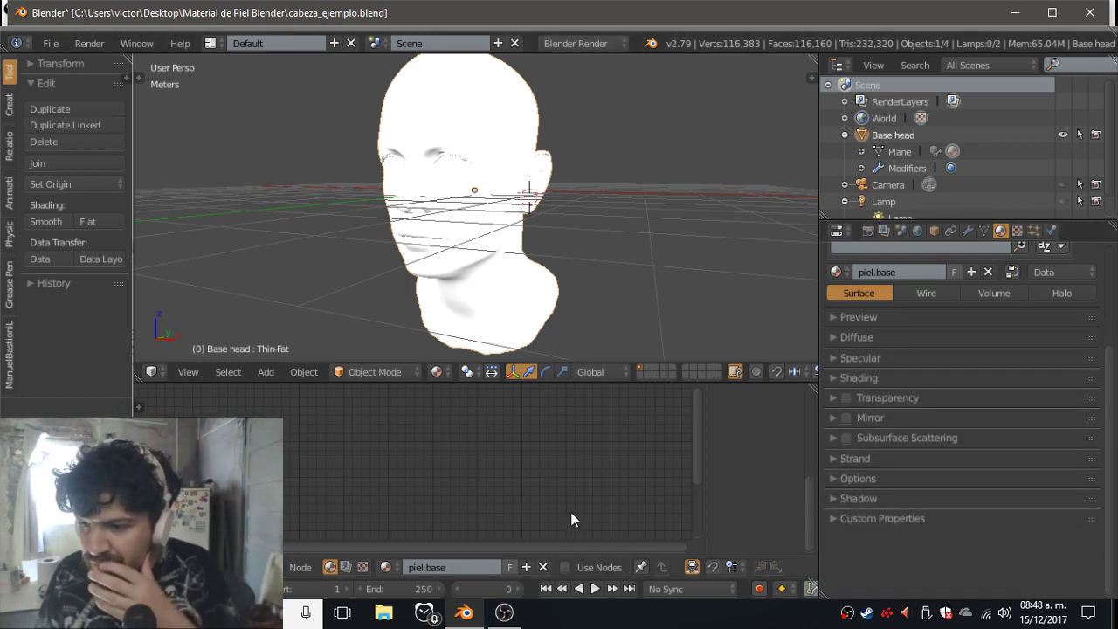
pyautogui.click(563, 567)
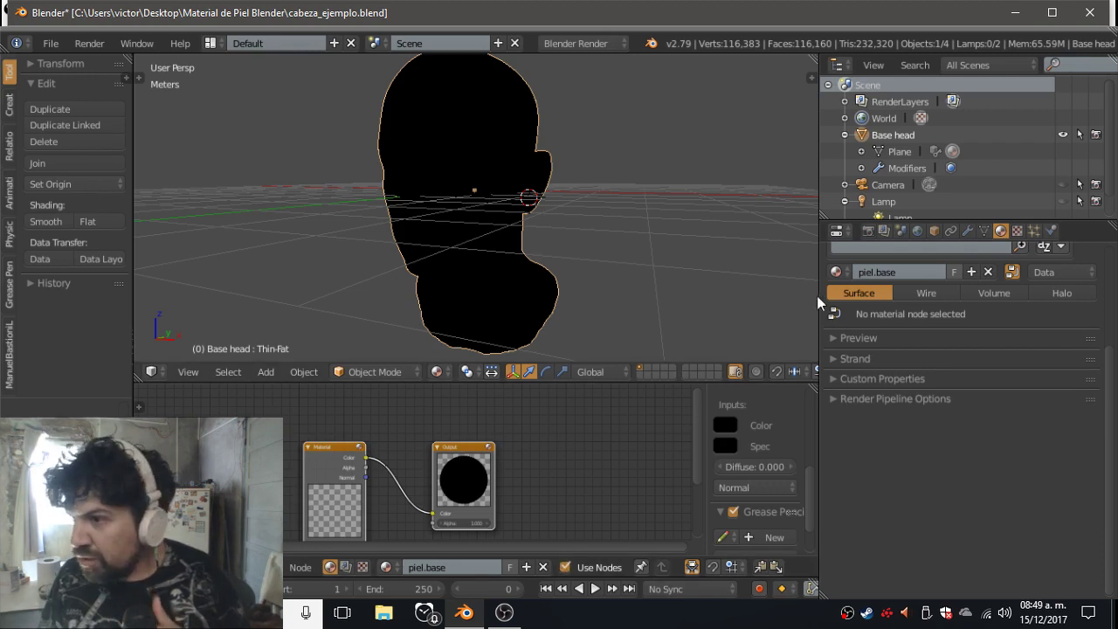
# Move the Material node higher and assign the african material to it.
pyautogui.click(472, 500)
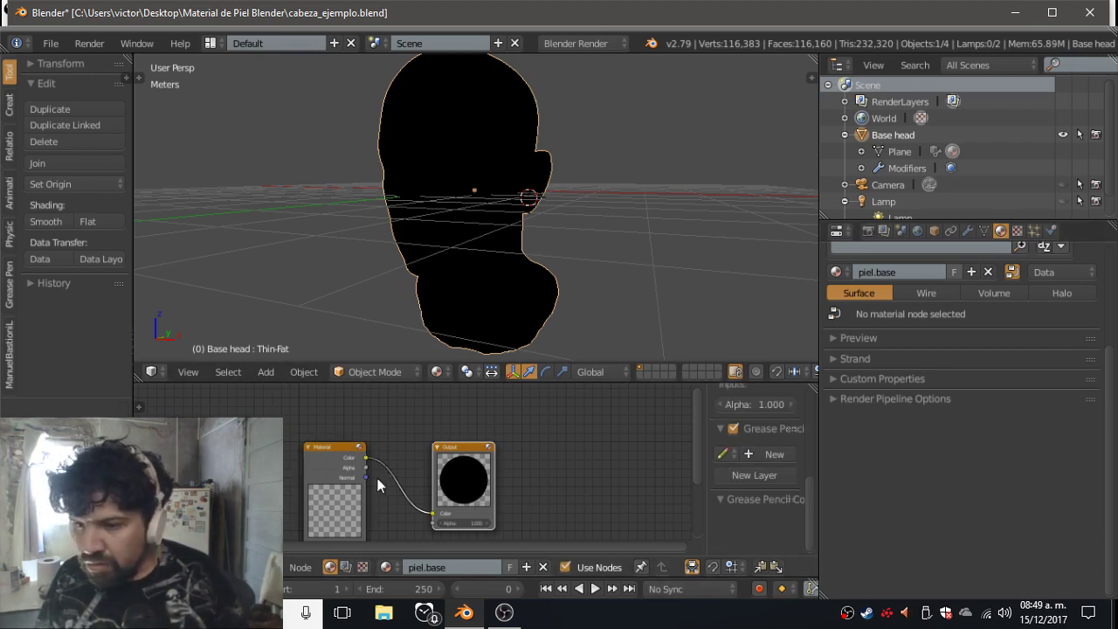
pyautogui.moveTo(327, 465); pyautogui.dragTo(322, 416)
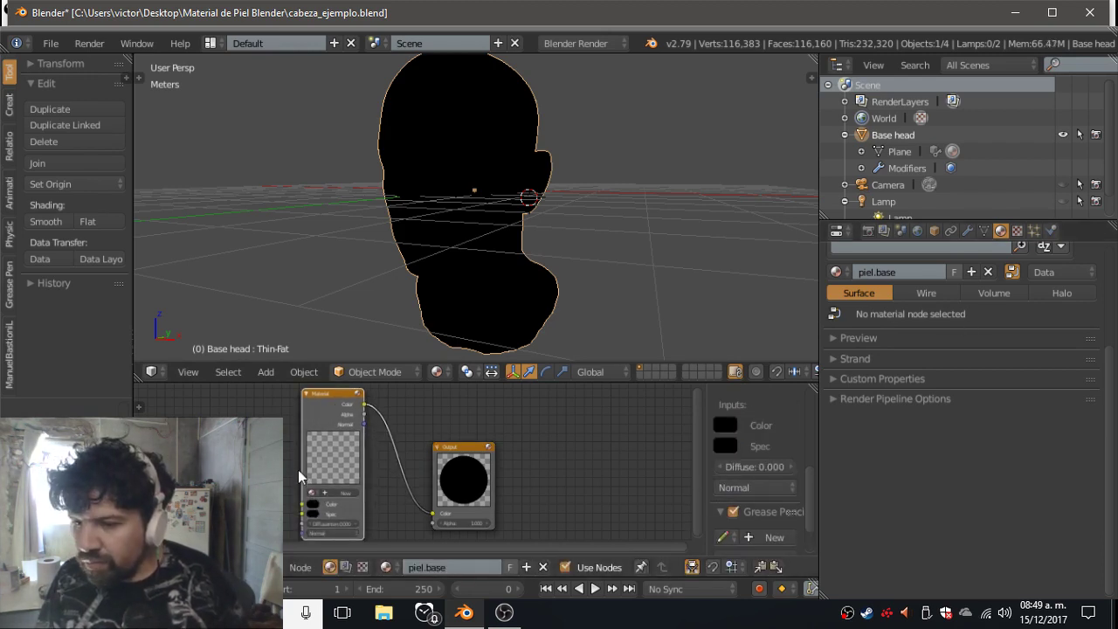
pyautogui.click(313, 494)
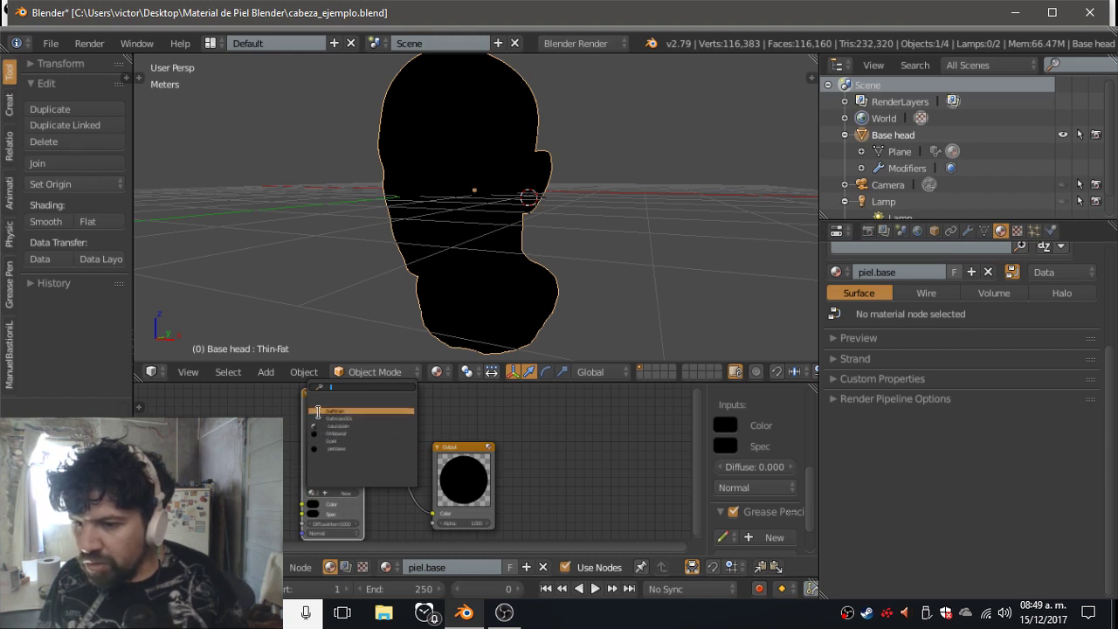
pyautogui.click(320, 419)
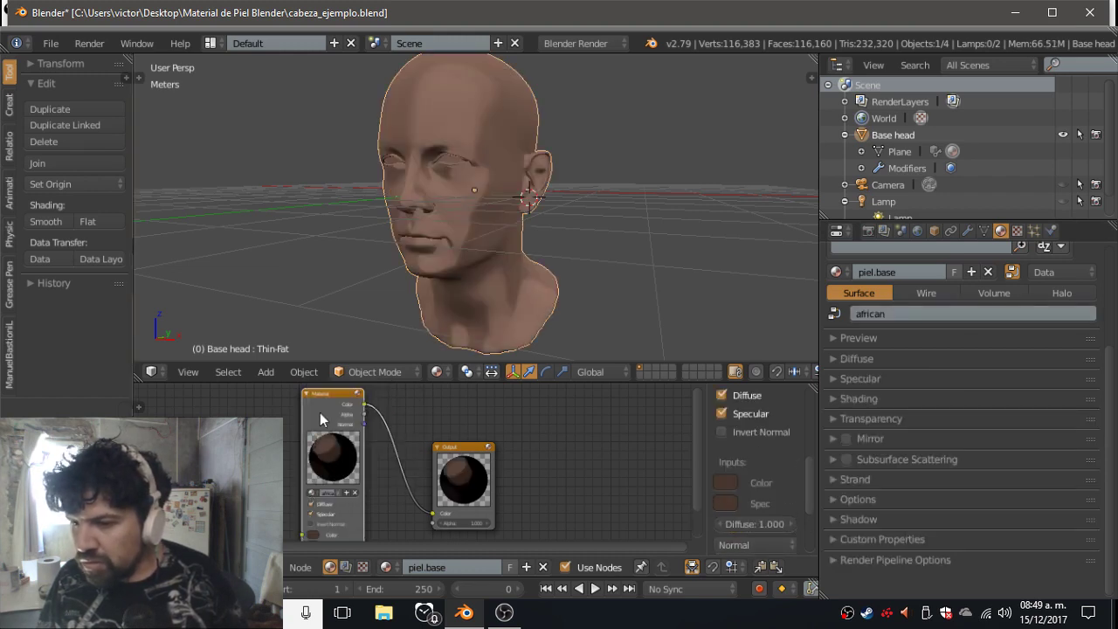
# Switch node-based shading for piel.base off and back on.
pyautogui.click(1031, 271)
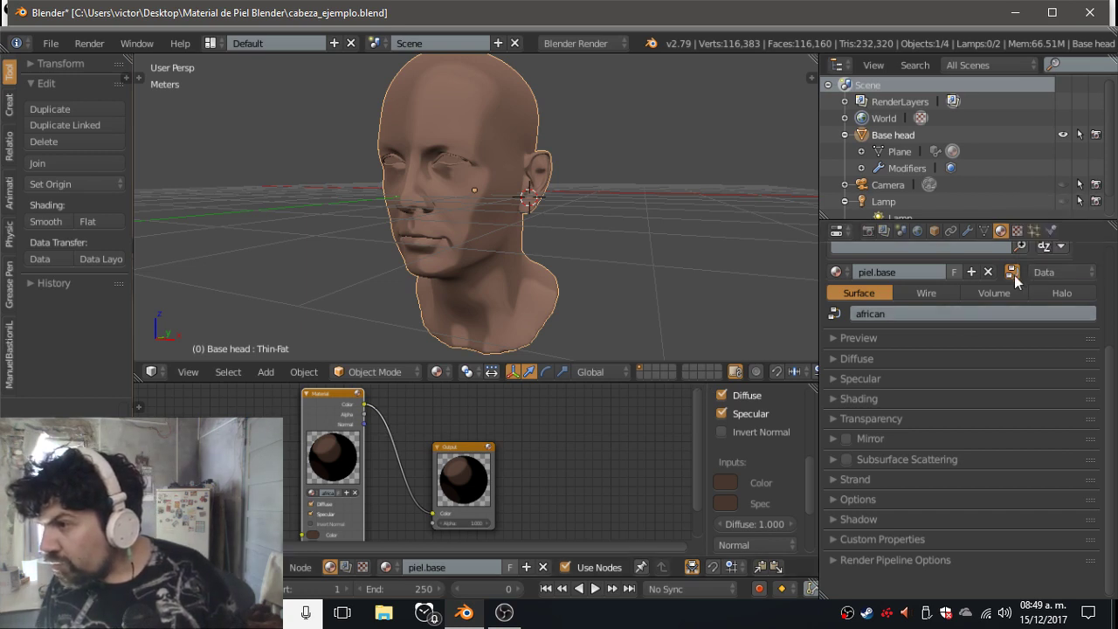
pyautogui.click(1014, 275)
pyautogui.click(1014, 275)
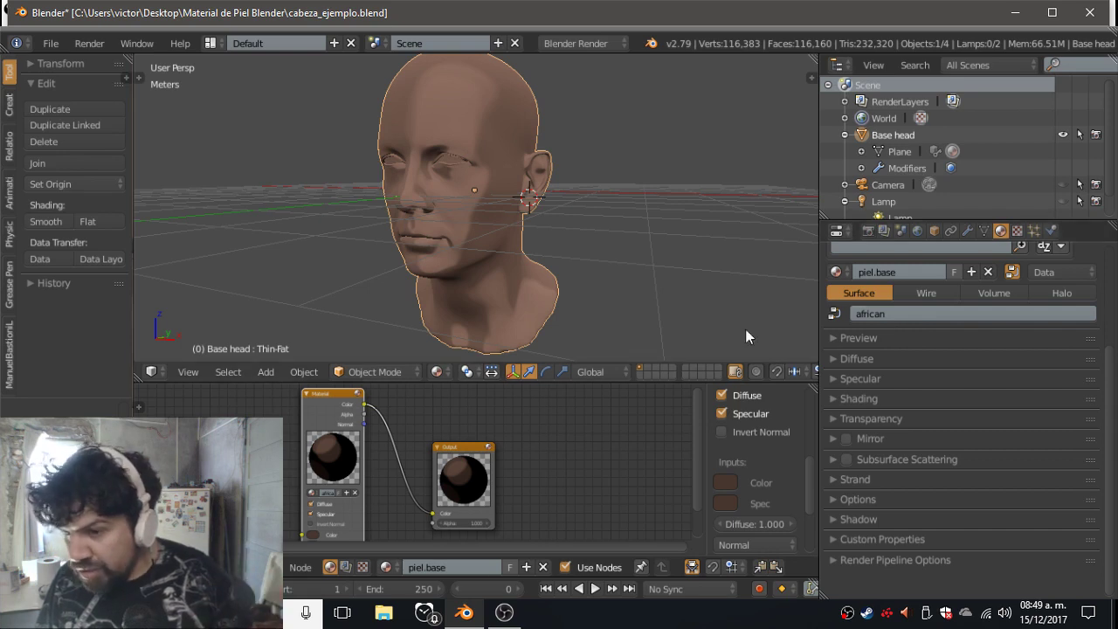
# Toggle Diffuse and Specular off and back on for the Material node.
pyautogui.click(314, 492)
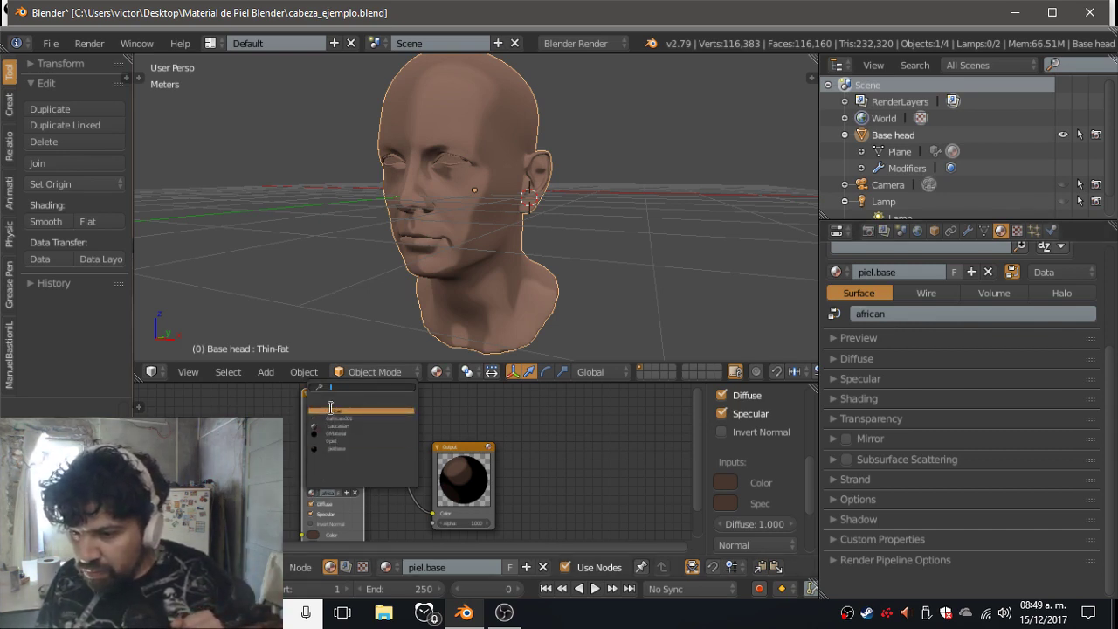
pyautogui.click(313, 504)
pyautogui.click(315, 505)
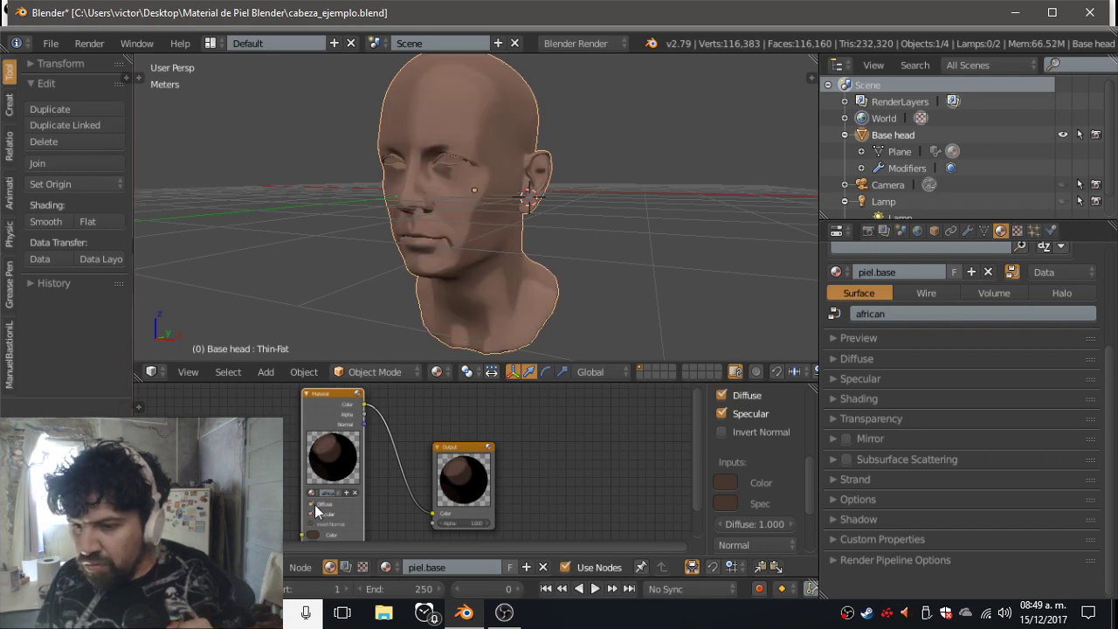
pyautogui.click(322, 518)
pyautogui.click(313, 518)
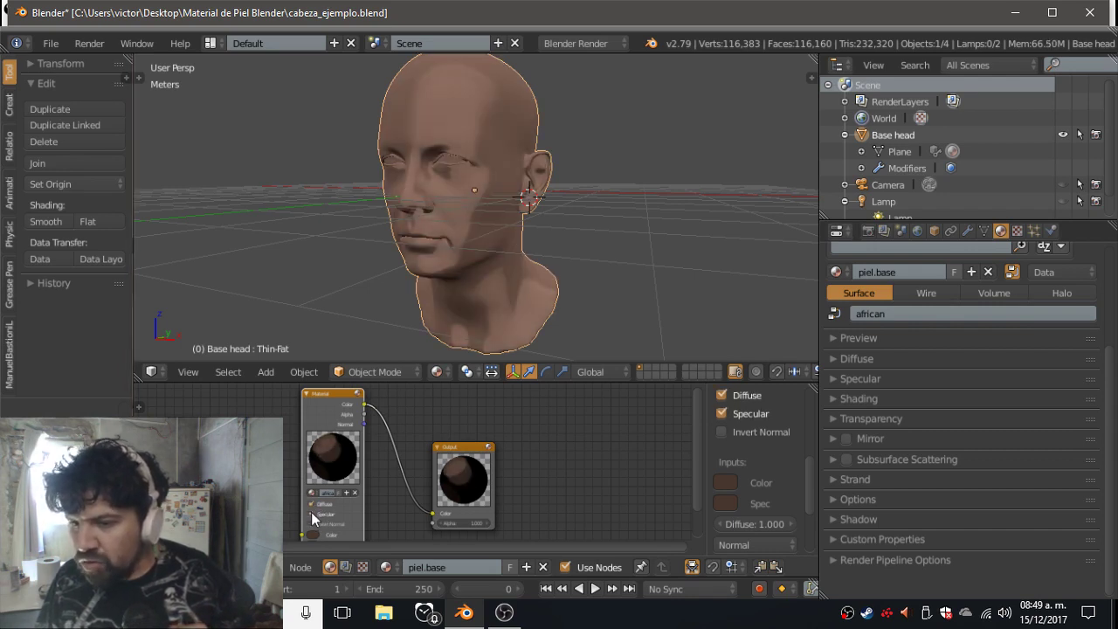
# Expand the Diffuse panel to show Toon at intensity 1.000, size 0.500, smooth 0.100.
pyautogui.click(863, 336)
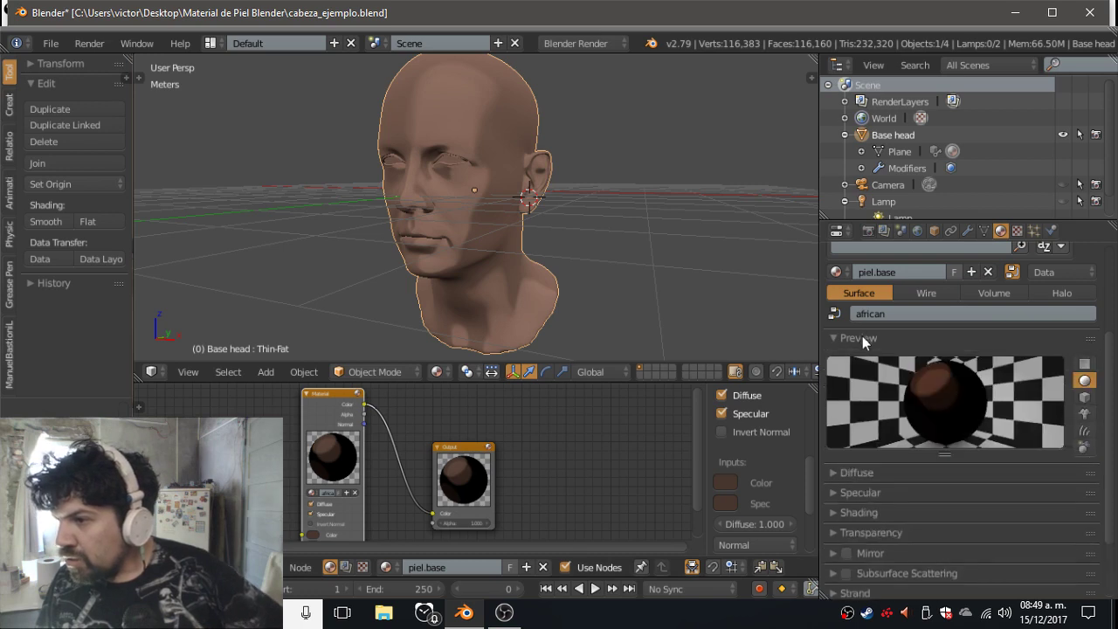
pyautogui.click(862, 335)
pyautogui.click(853, 361)
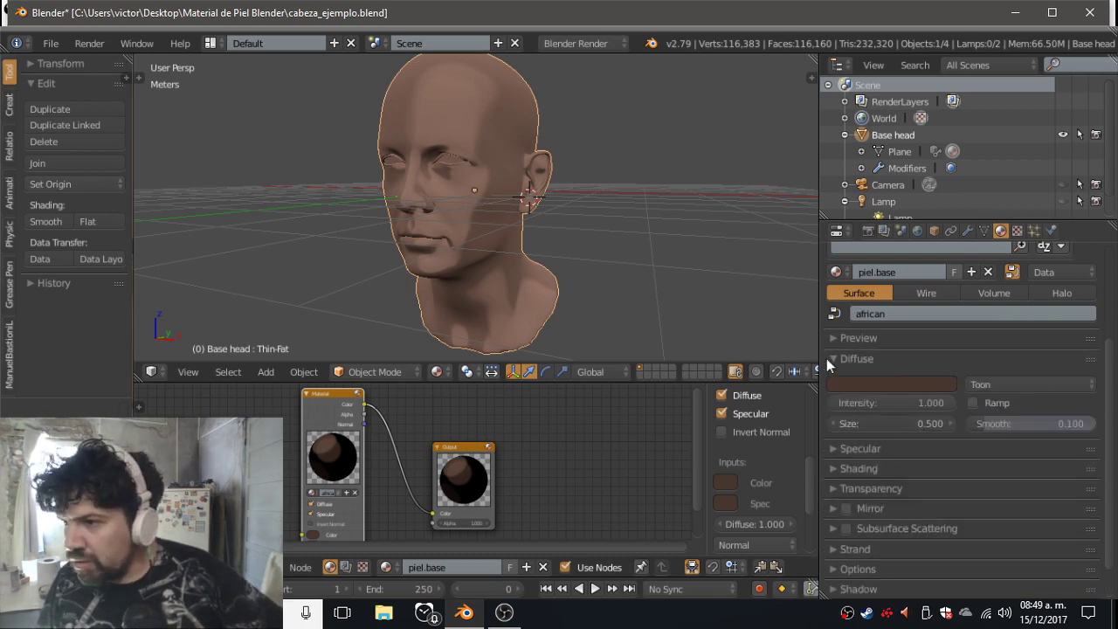
pyautogui.click(851, 357)
pyautogui.click(852, 358)
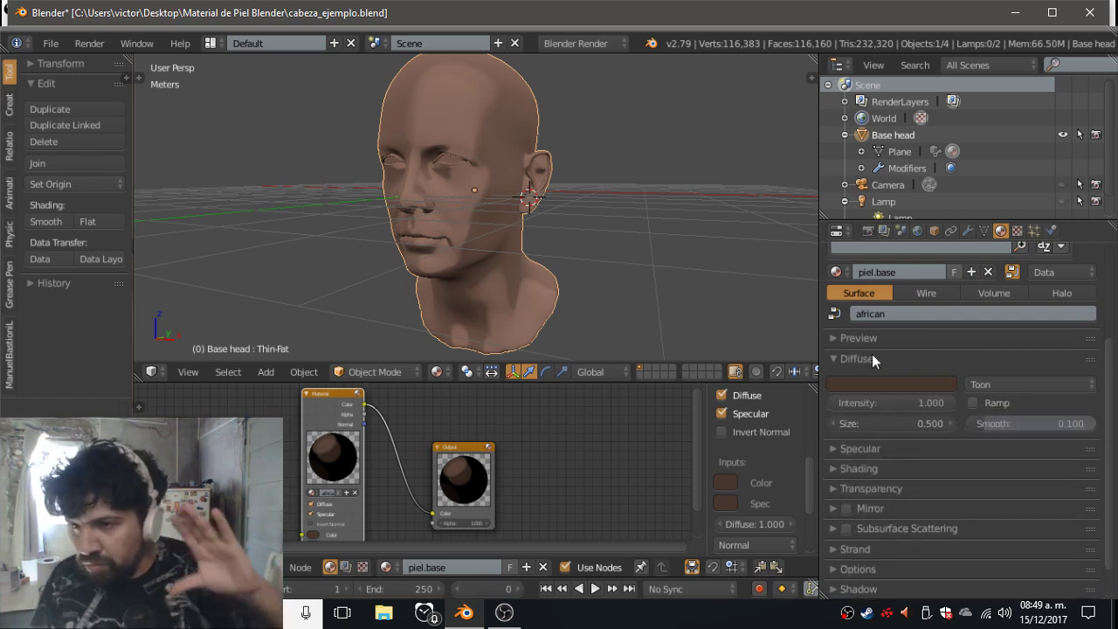
pyautogui.click(870, 358)
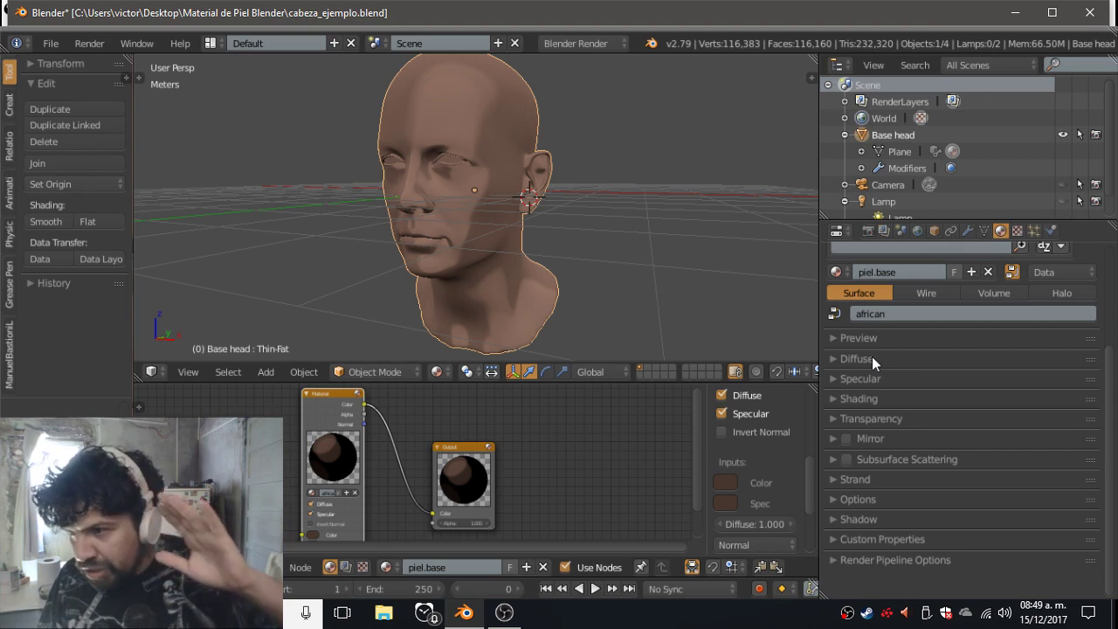
pyautogui.click(872, 357)
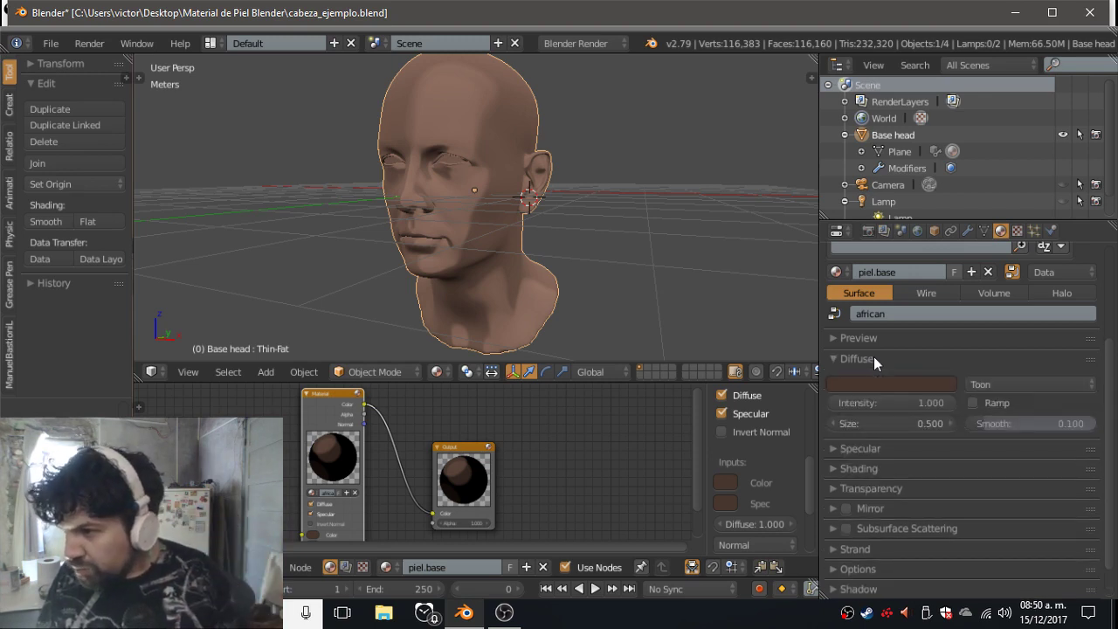
# Try Lambert and Toon diffuse shaders, settling on Minnaert with darkness 1.300.
pyautogui.click(997, 387)
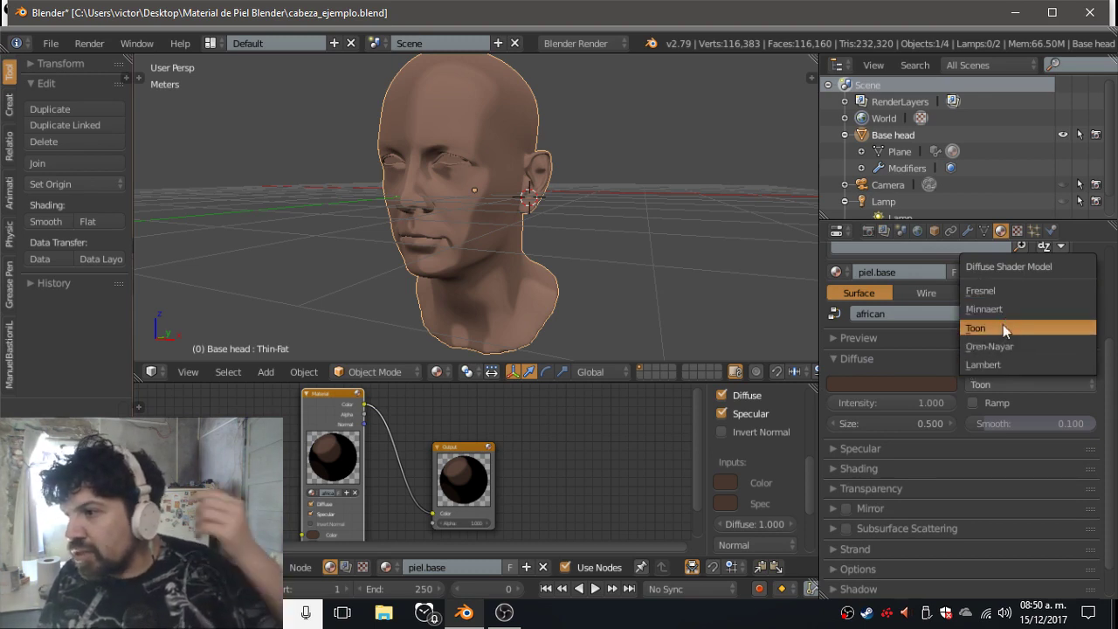
pyautogui.click(1003, 364)
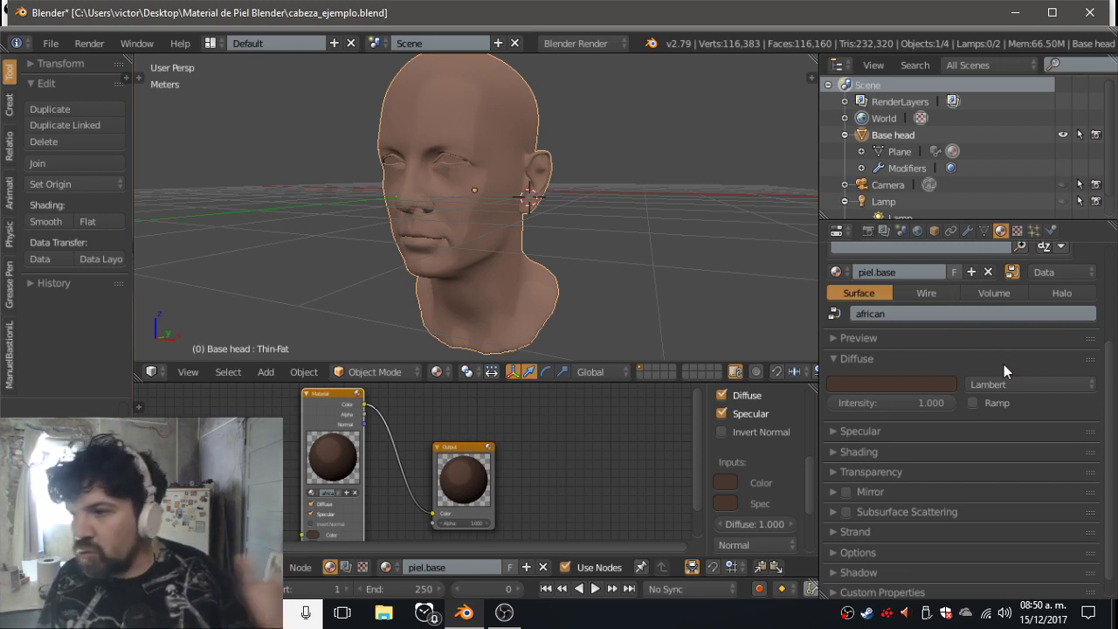
pyautogui.click(1013, 387)
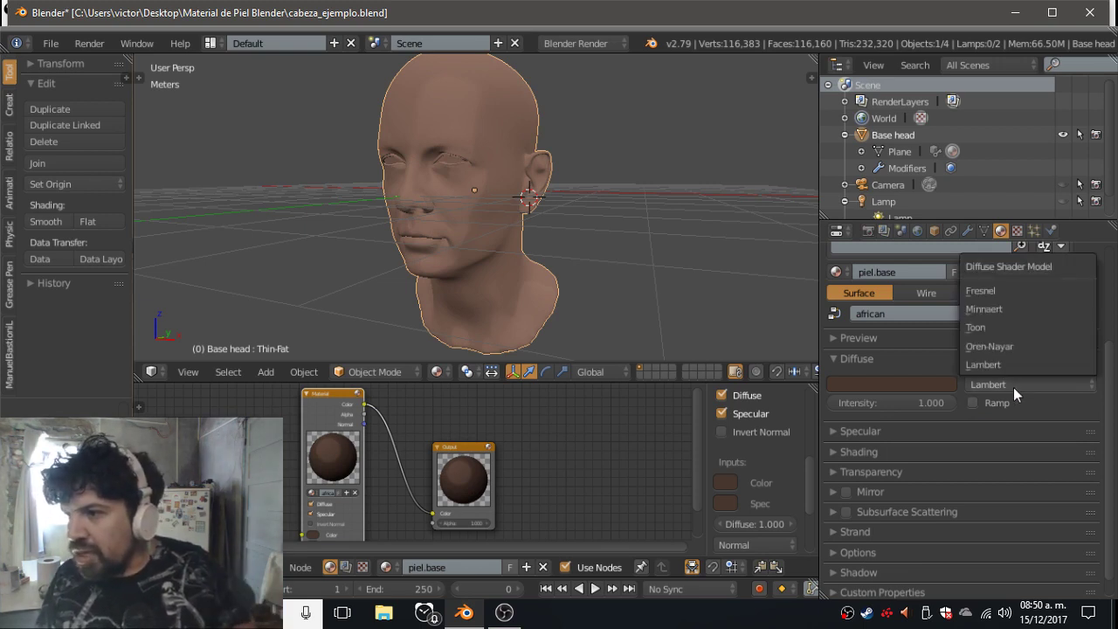
pyautogui.click(1009, 329)
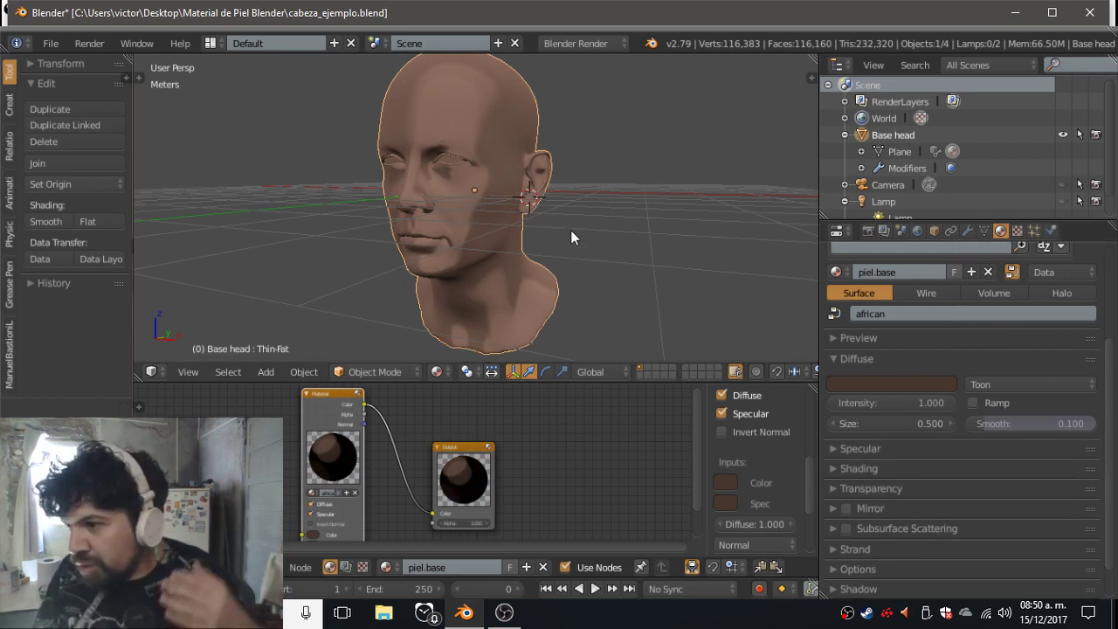
pyautogui.click(991, 383)
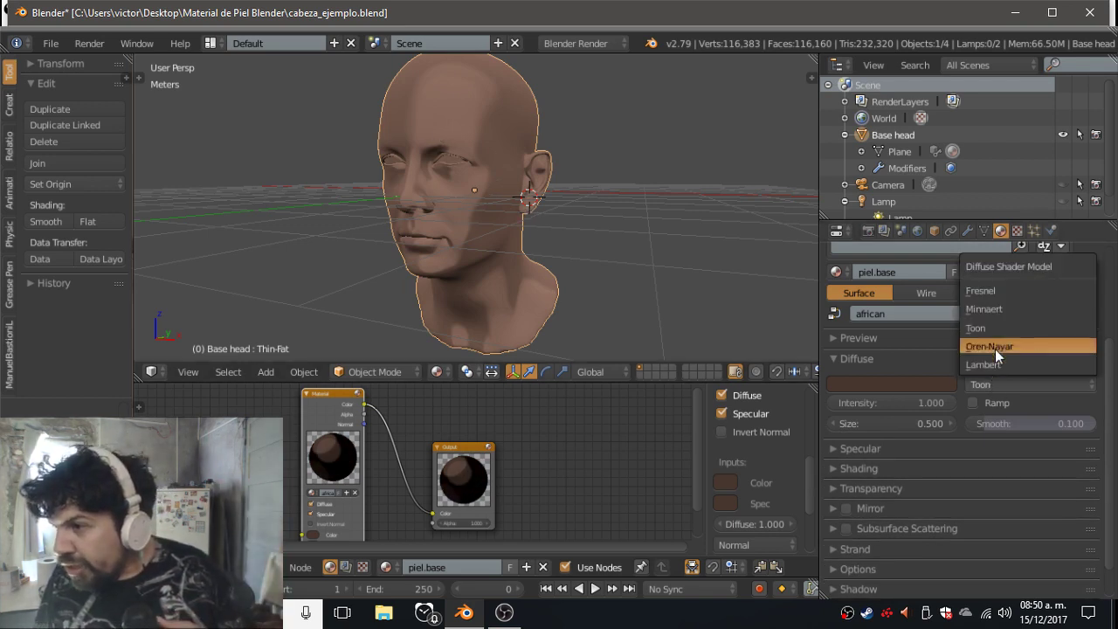
pyautogui.click(992, 310)
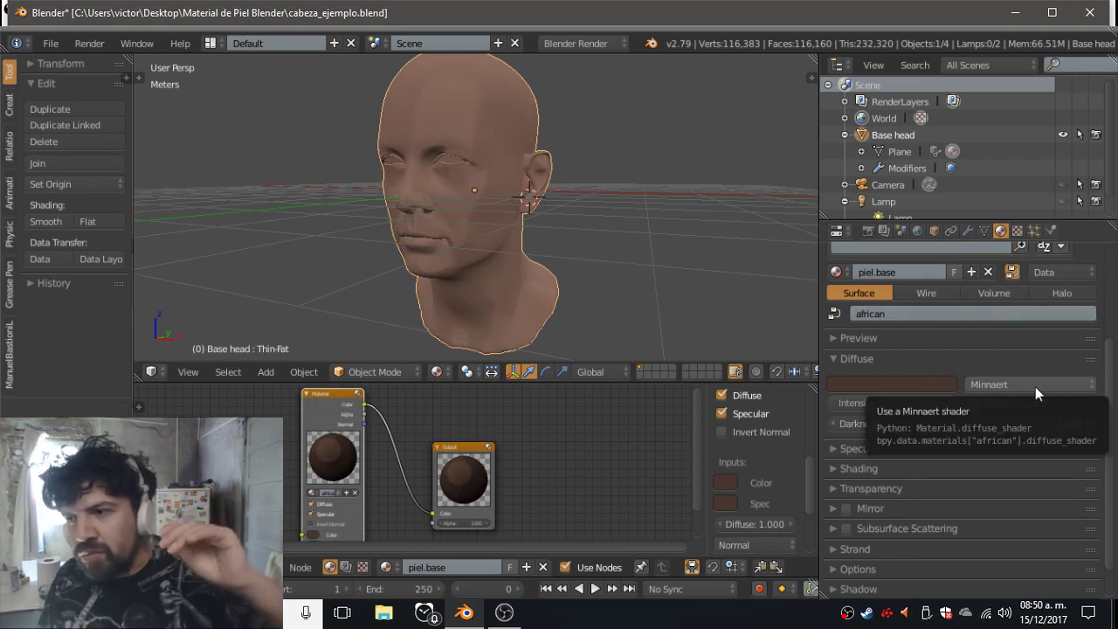
pyautogui.click(1011, 391)
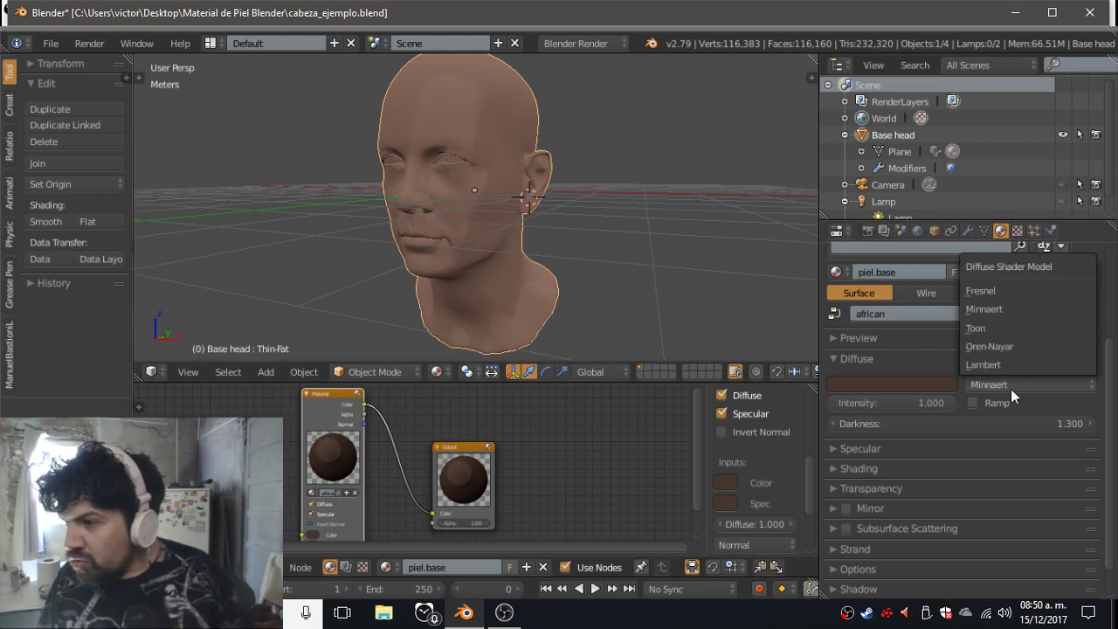
pyautogui.click(978, 330)
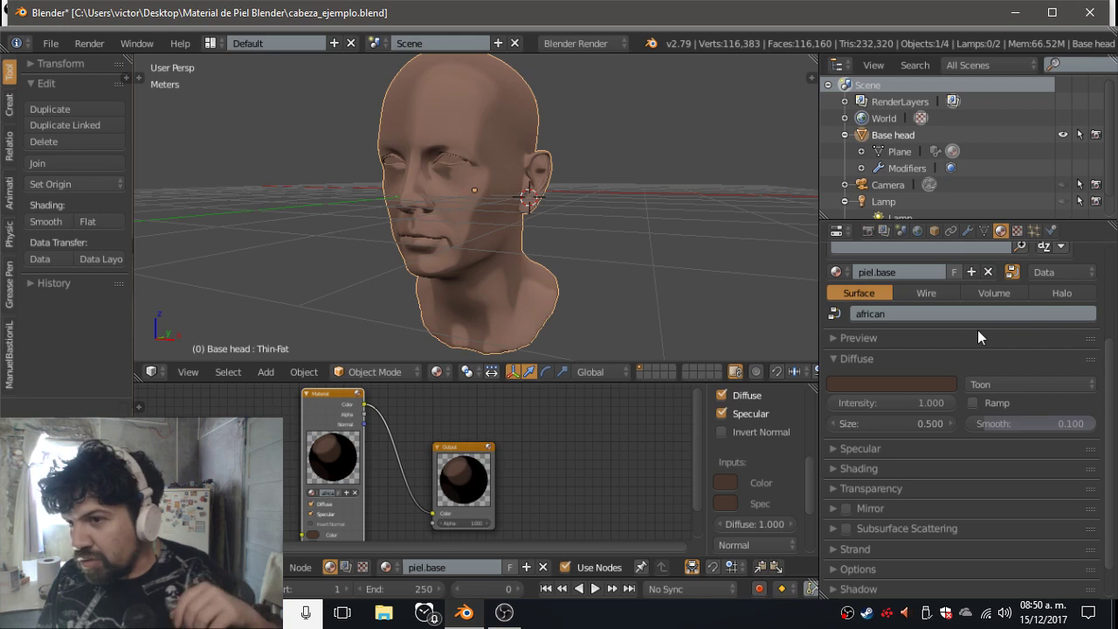
pyautogui.click(1019, 386)
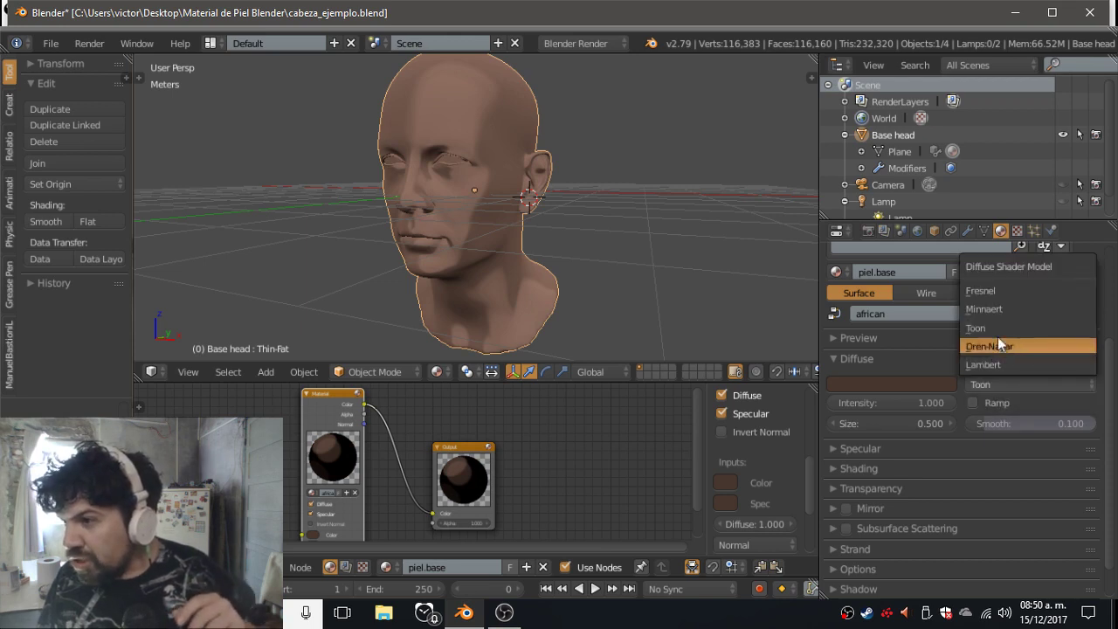
pyautogui.click(994, 311)
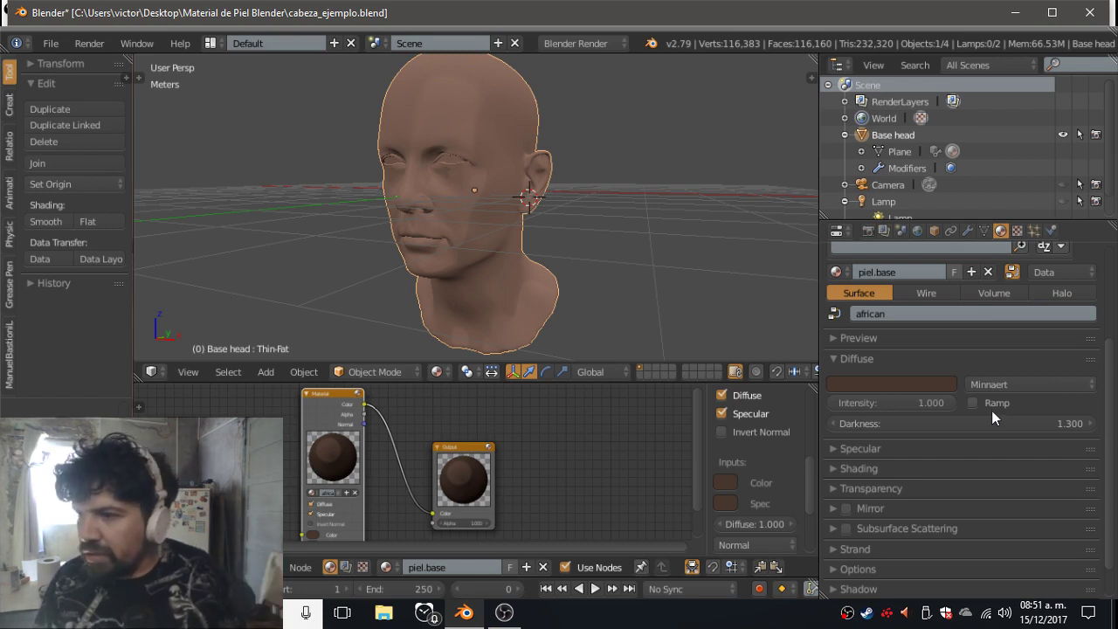
# Check the diffuse colour's hex value, then enable the diffuse Ramp.
pyautogui.click(918, 382)
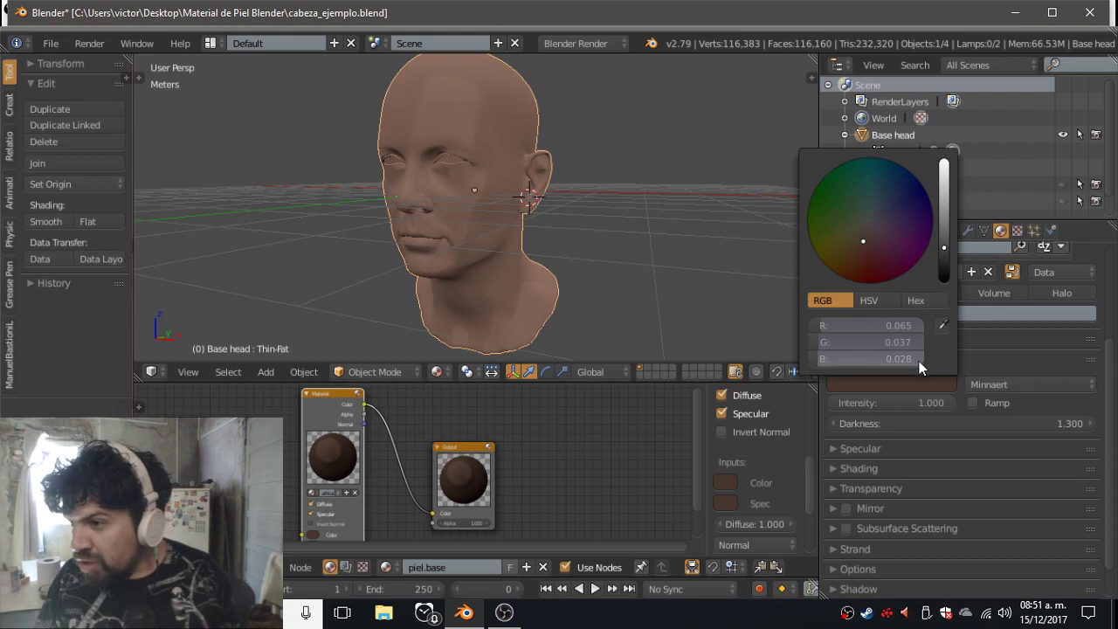
pyautogui.click(931, 301)
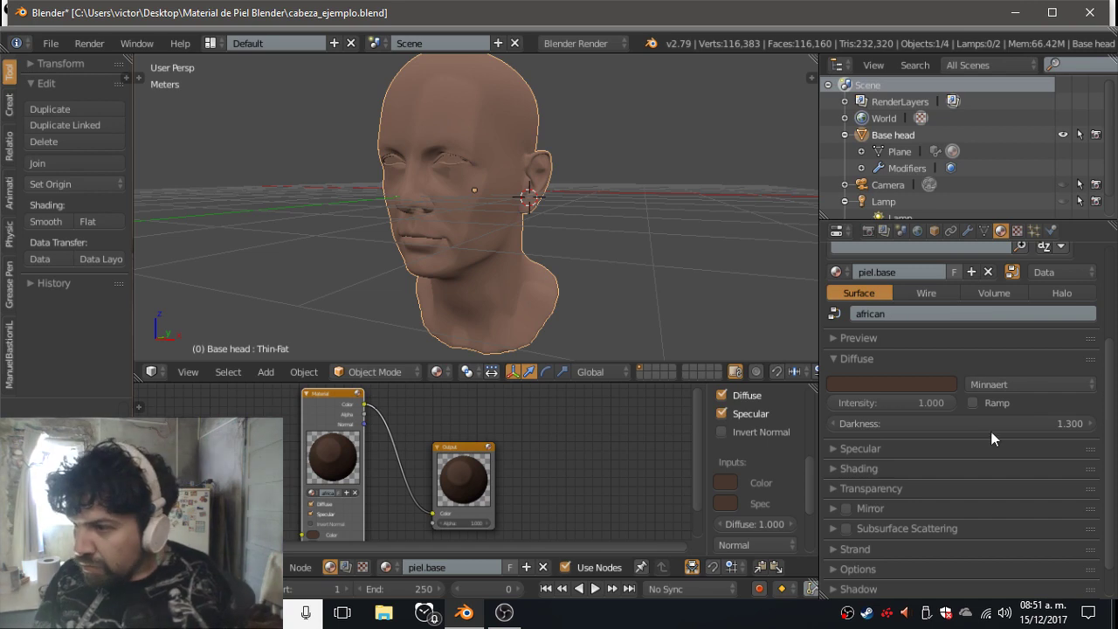
pyautogui.click(979, 402)
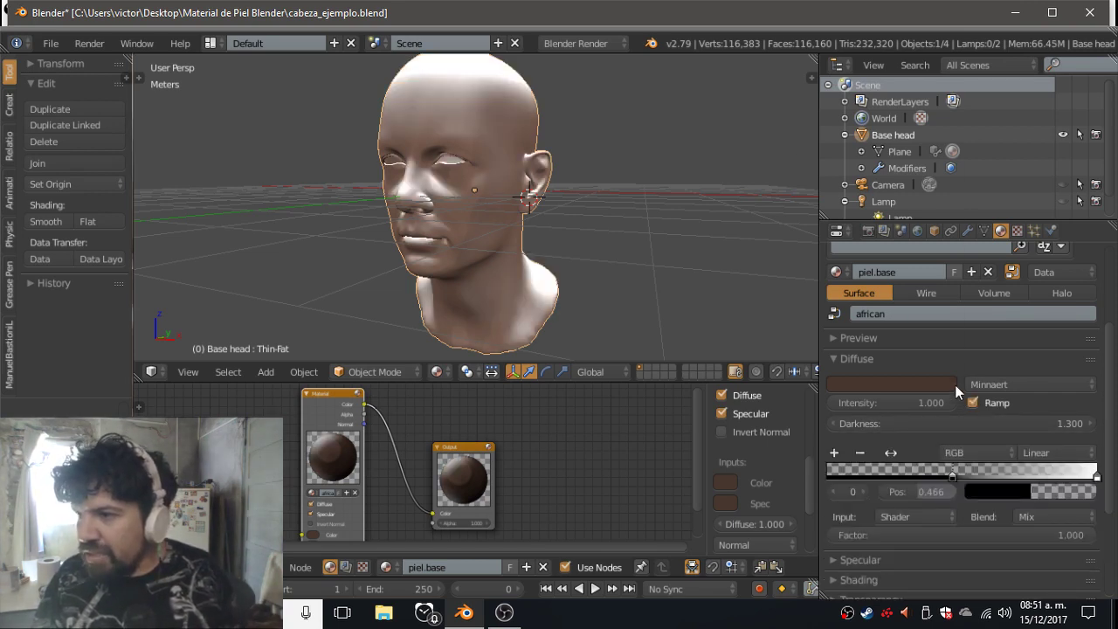
# Move the ramp's black stop to 0.486 and keep the white stop at 1.000.
pyautogui.click(955, 385)
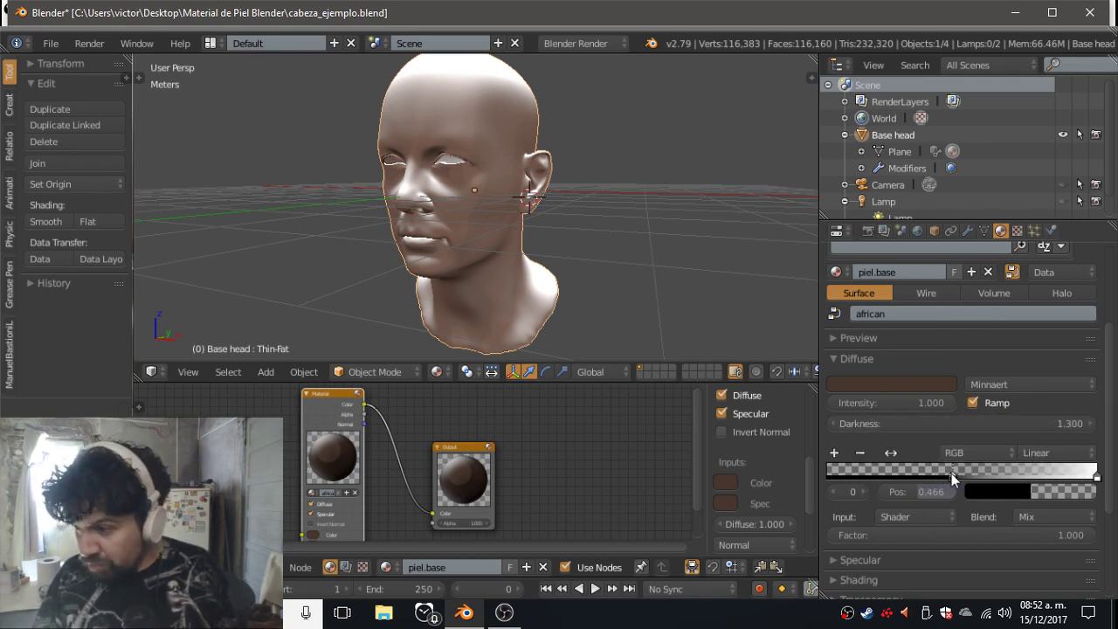
pyautogui.moveTo(951, 473); pyautogui.dragTo(777, 461)
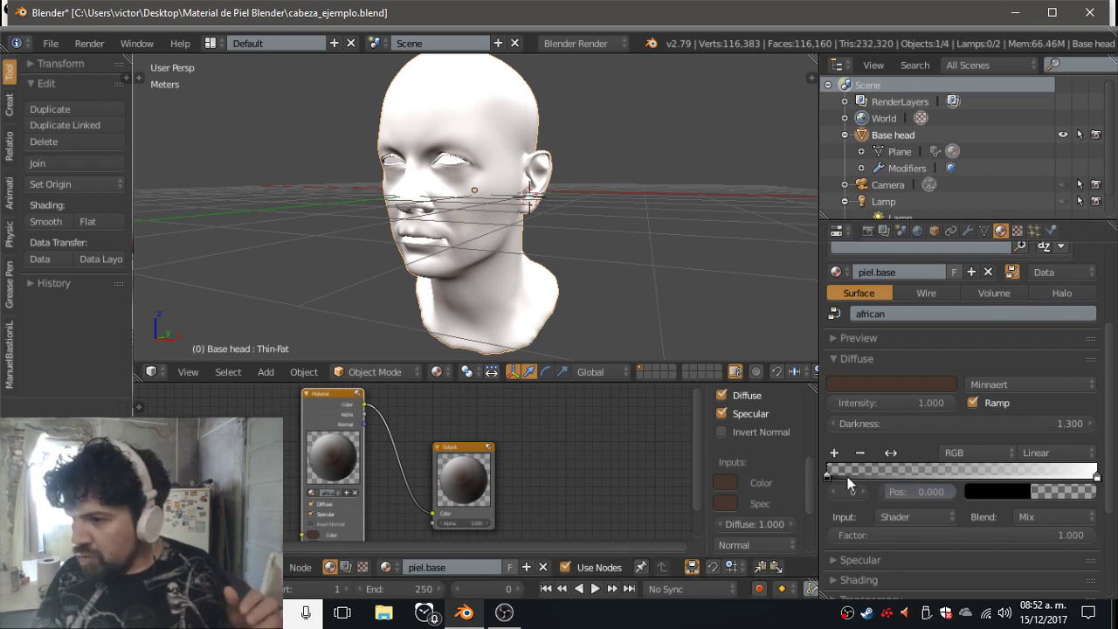
pyautogui.moveTo(839, 473)
pyautogui.mouseDown()
pyautogui.moveTo(988, 470)
pyautogui.moveTo(827, 488)
pyautogui.moveTo(958, 477)
pyautogui.mouseUp()
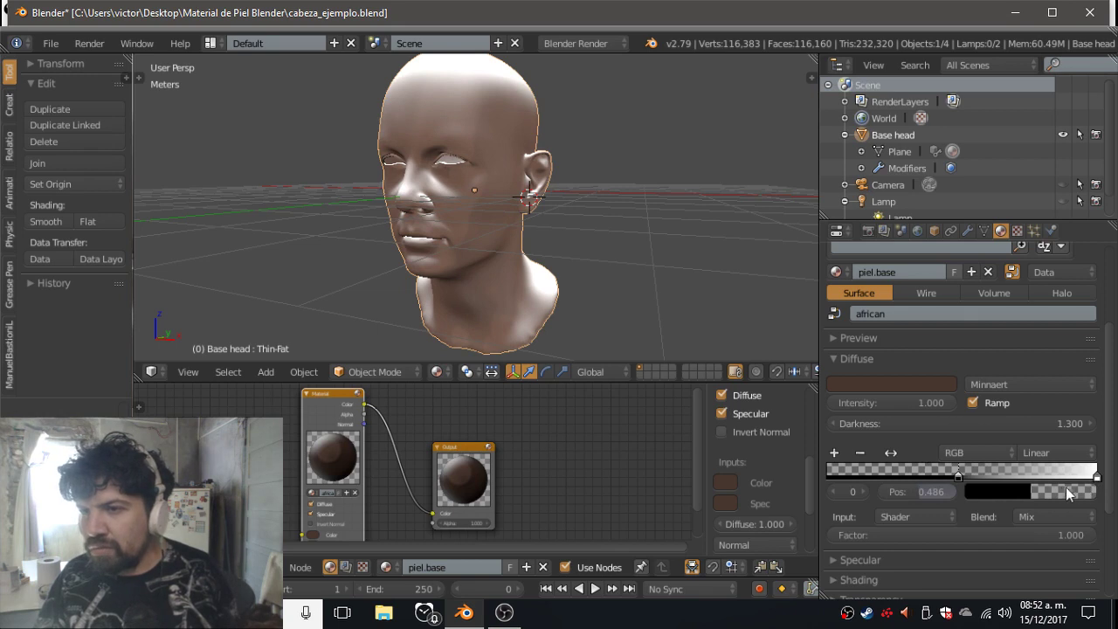
pyautogui.moveTo(1094, 477)
pyautogui.mouseDown()
pyautogui.moveTo(1073, 478)
pyautogui.moveTo(1106, 481)
pyautogui.mouseUp()
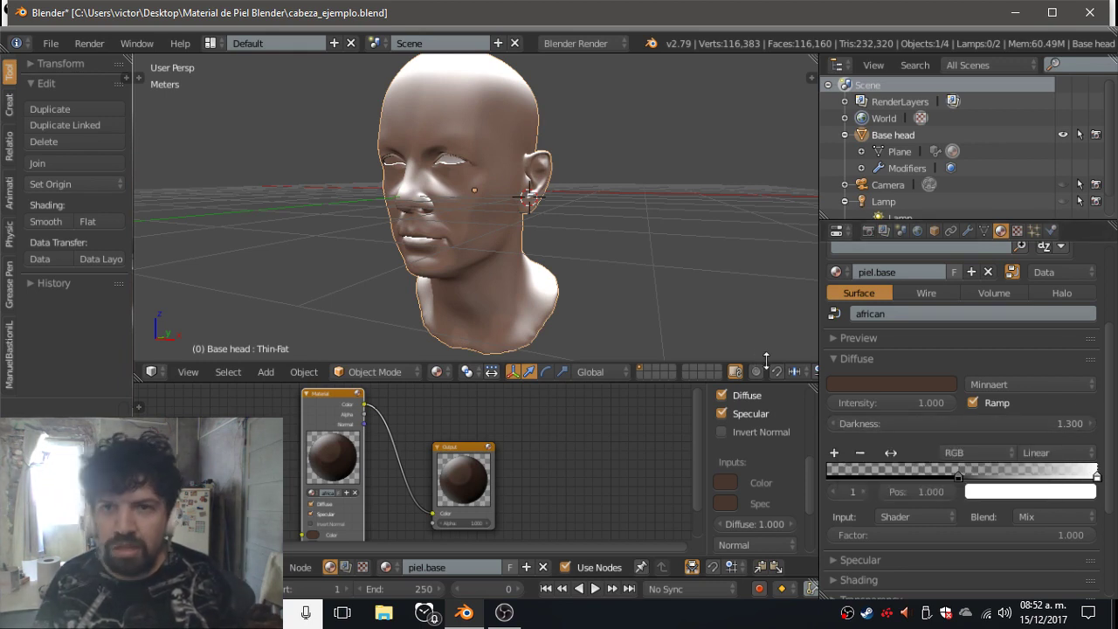
# Make an OpenGL render of the ramp-shaded head, then go back to the layout.
pyautogui.click(137, 43)
pyautogui.moveTo(89, 42)
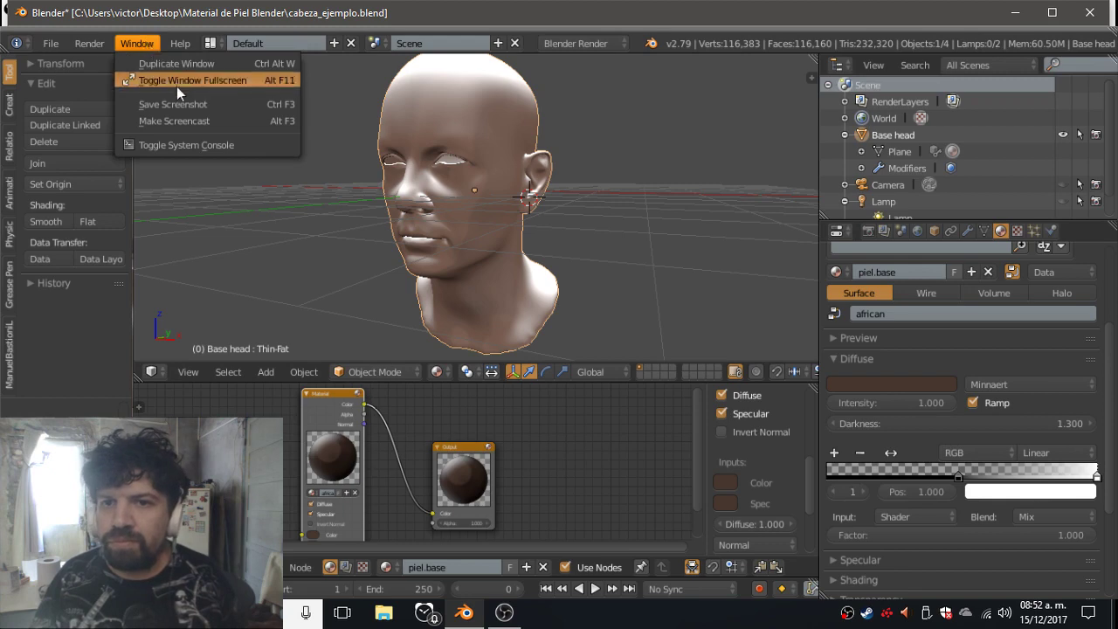
pyautogui.click(120, 101)
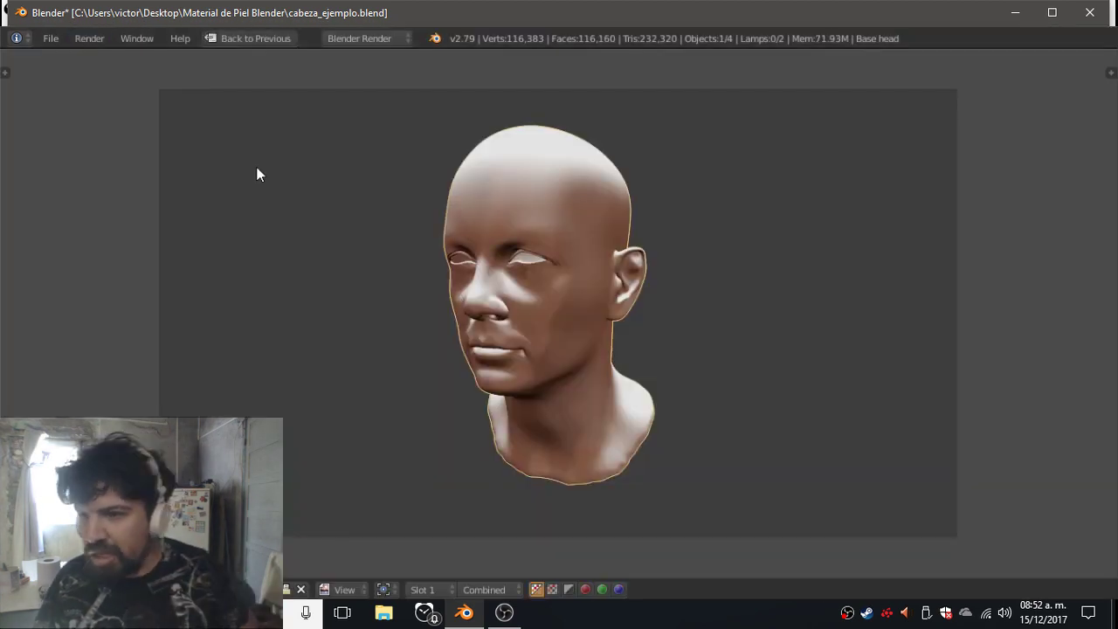
pyautogui.click(87, 36)
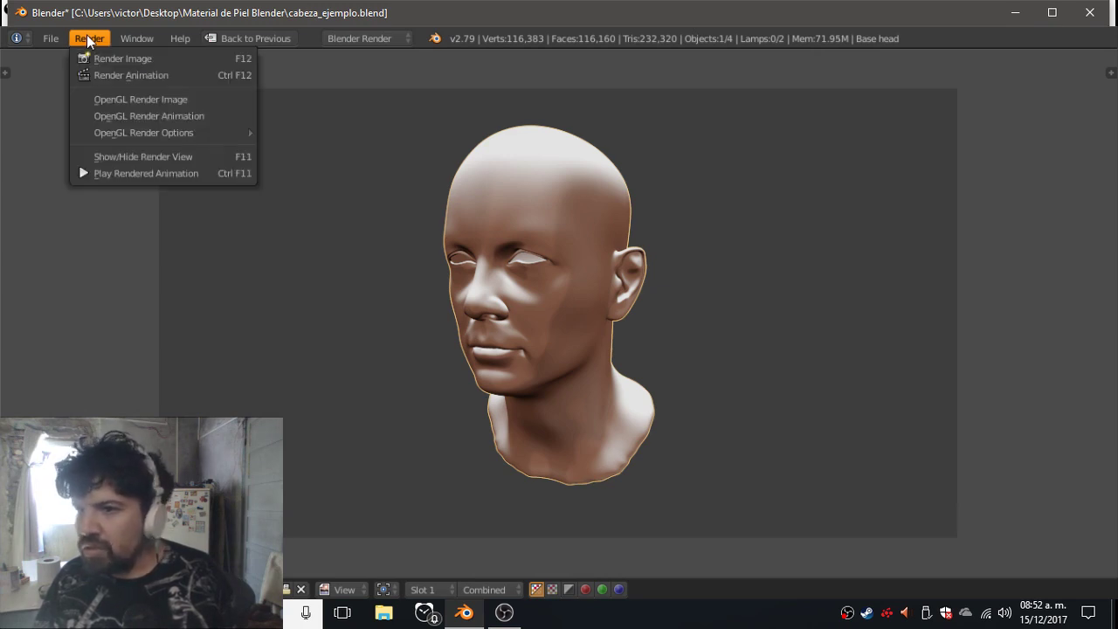
pyautogui.click(279, 38)
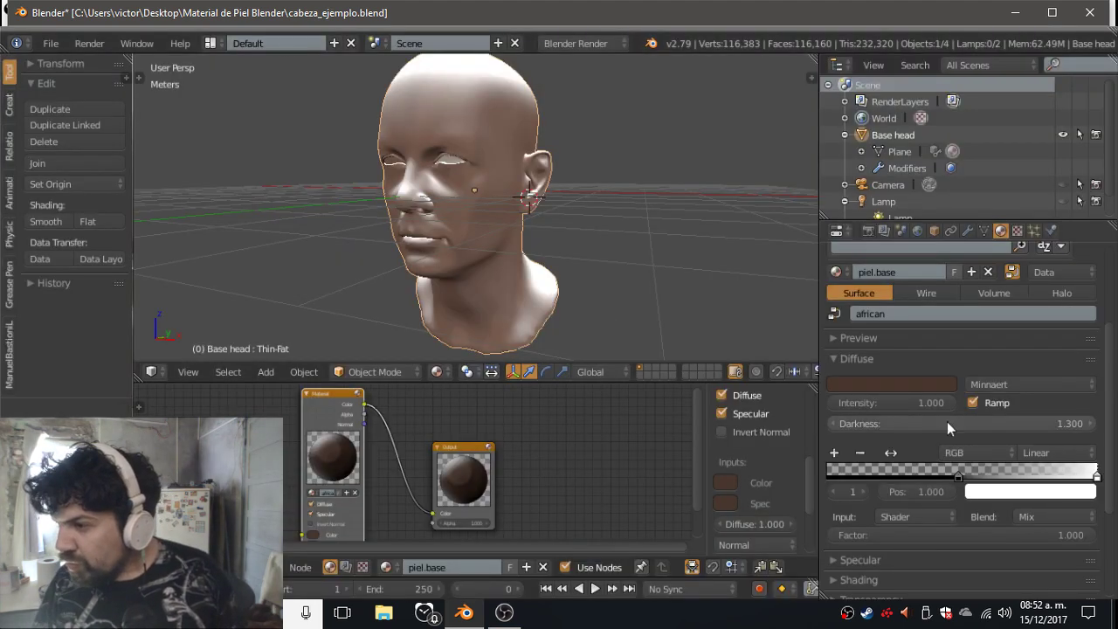
# Lower the Minnaert Darkness to 0.900, then set it to 1.000.
pyautogui.click(838, 424)
pyautogui.click(834, 424)
pyautogui.click(834, 424)
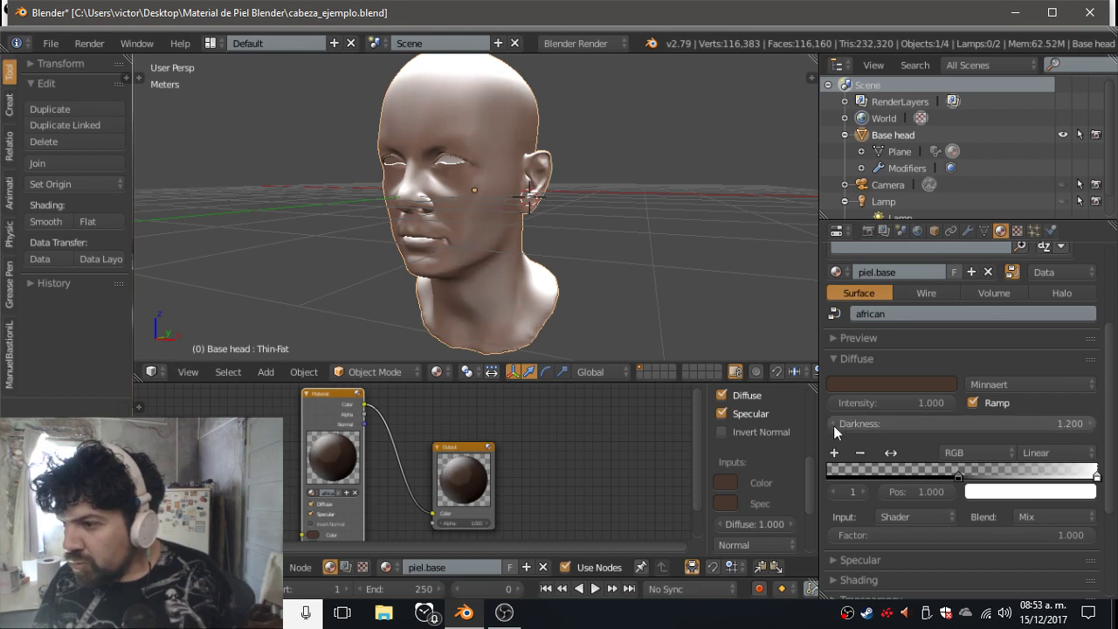
pyautogui.click(834, 426)
pyautogui.click(834, 425)
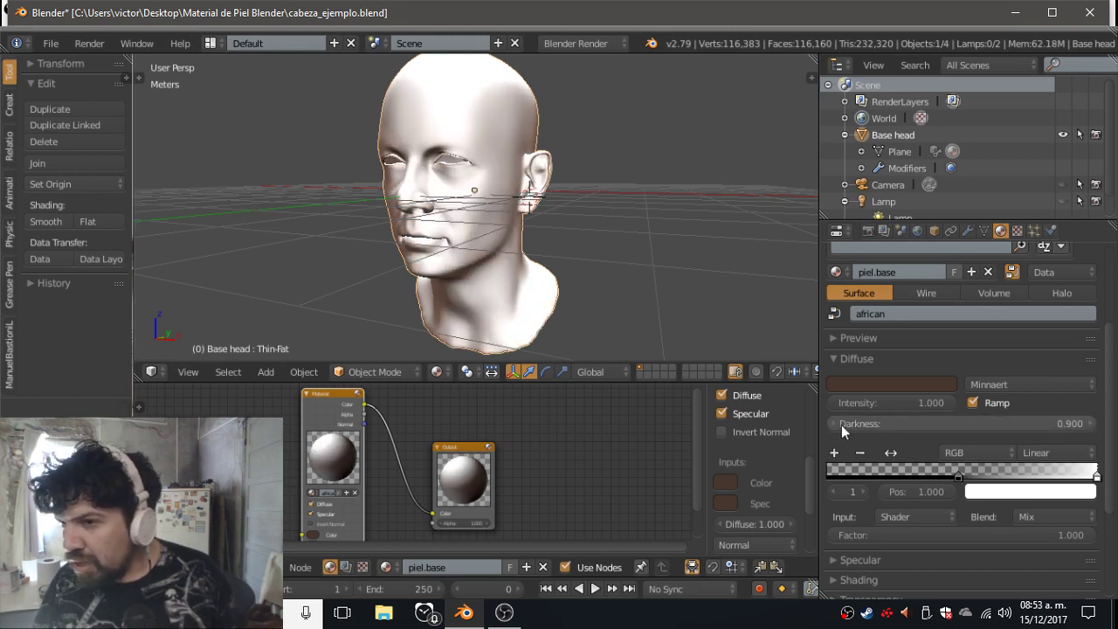
pyautogui.click(1097, 425)
# Make another OpenGL render of the head and return to the layout.
pyautogui.click(136, 43)
pyautogui.moveTo(89, 43)
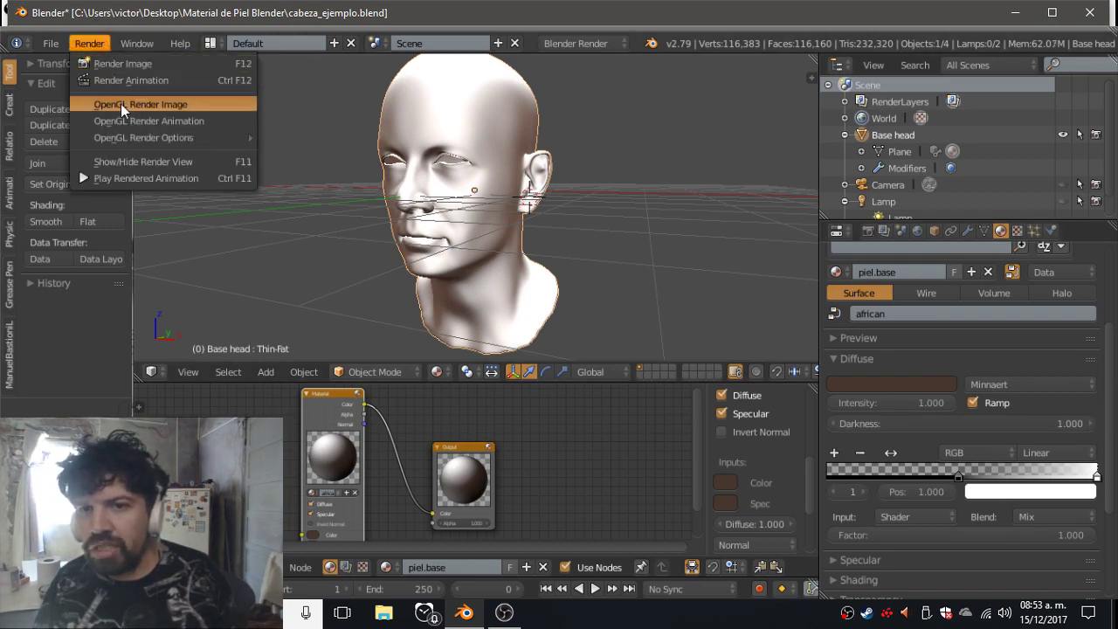
pyautogui.click(121, 104)
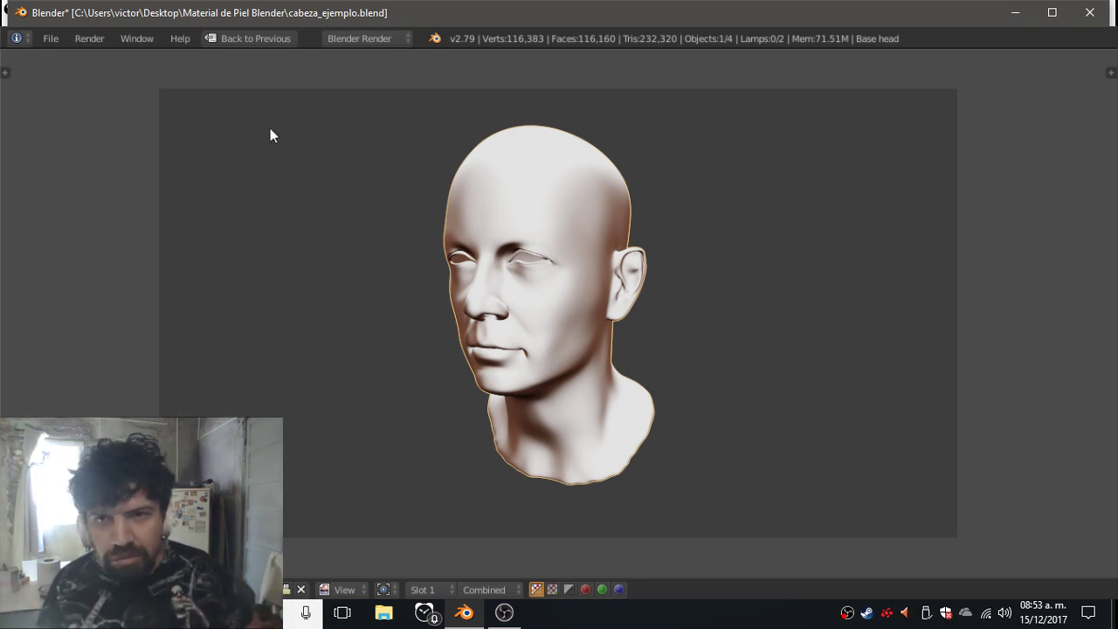
pyautogui.click(282, 38)
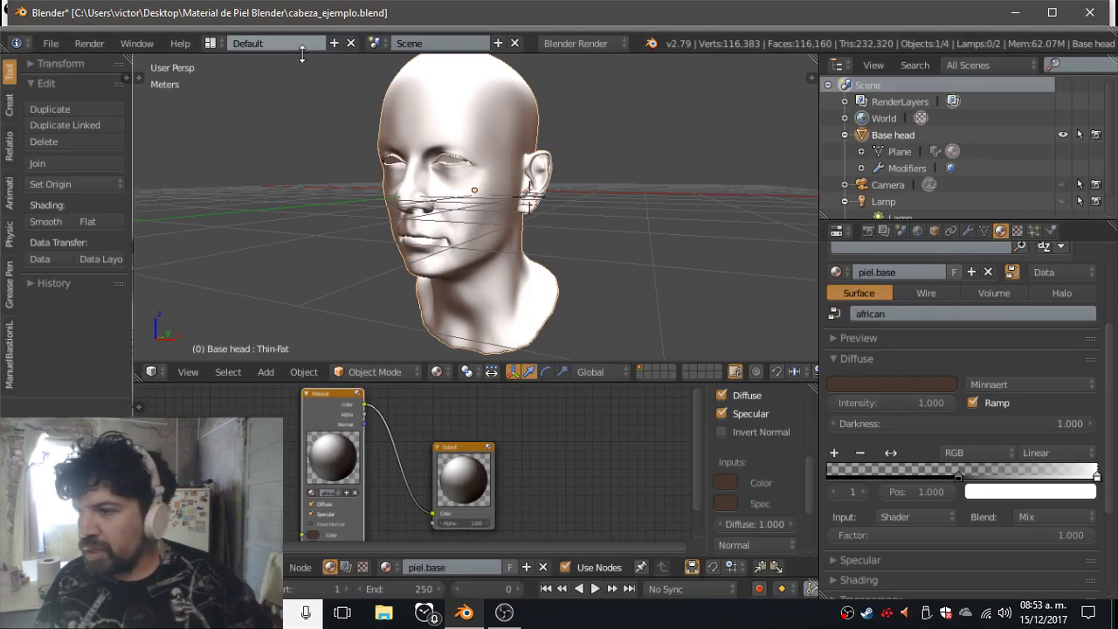
# Raise the Minnaert Darkness step by step from 1.100 up to 2.000.
pyautogui.click(1091, 423)
pyautogui.click(1093, 426)
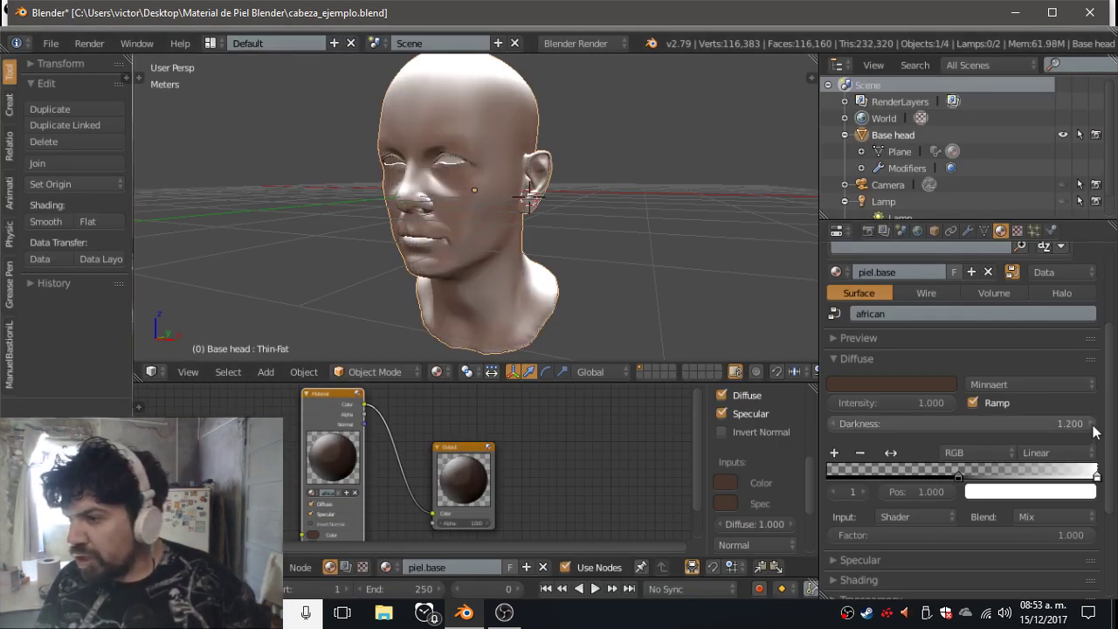
pyautogui.click(1093, 425)
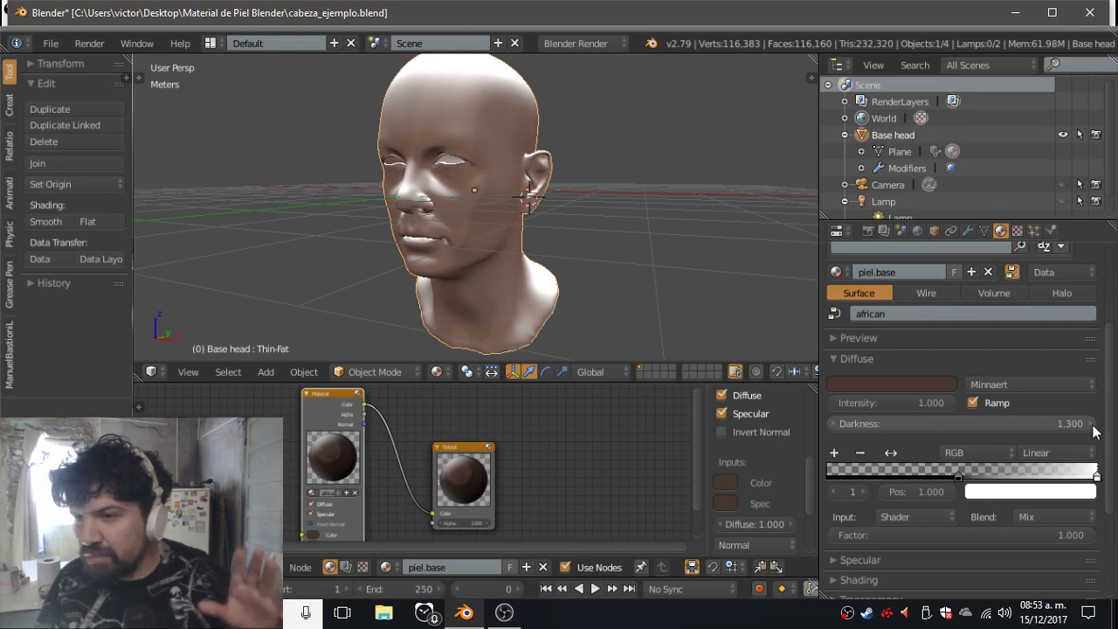
pyautogui.click(1093, 425)
pyautogui.click(1092, 425)
pyautogui.click(1093, 425)
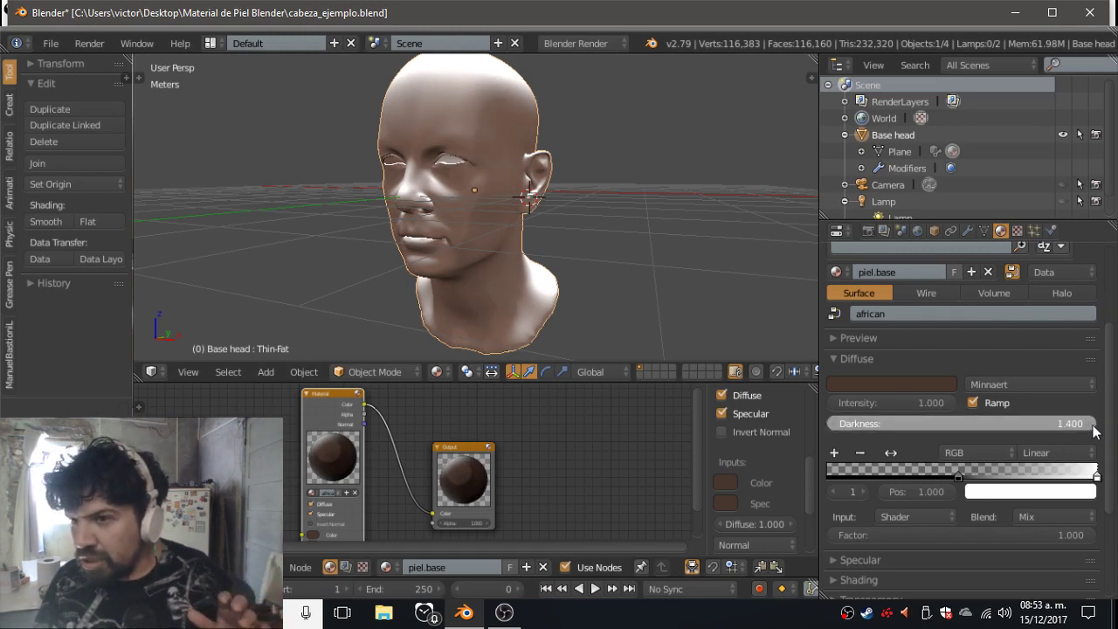
pyautogui.click(1093, 425)
pyautogui.click(1092, 426)
pyautogui.click(1093, 426)
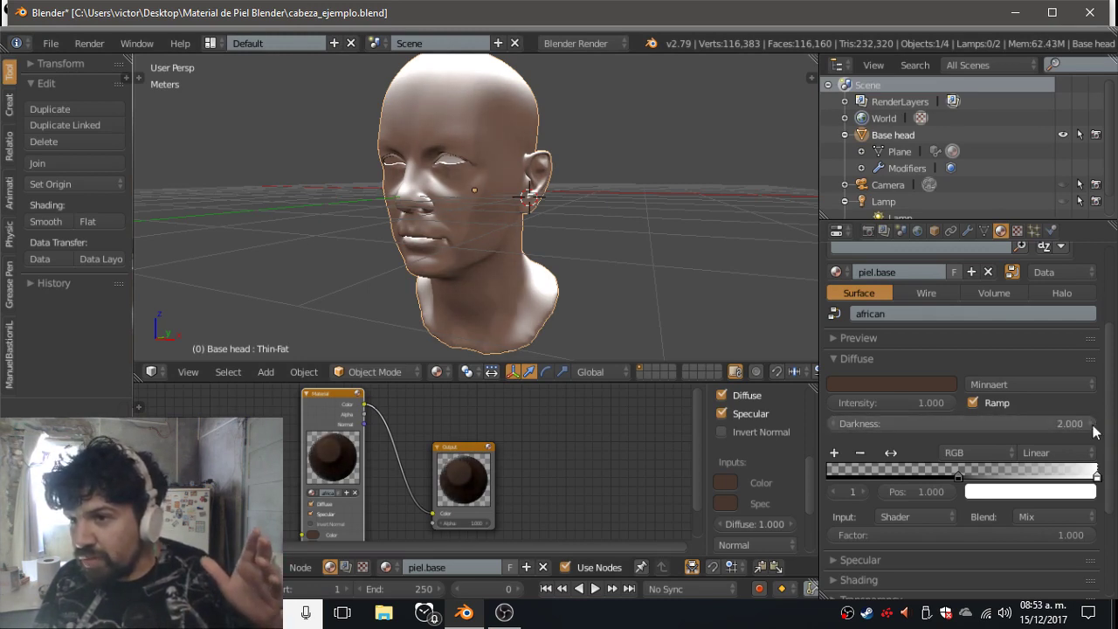
pyautogui.click(1093, 426)
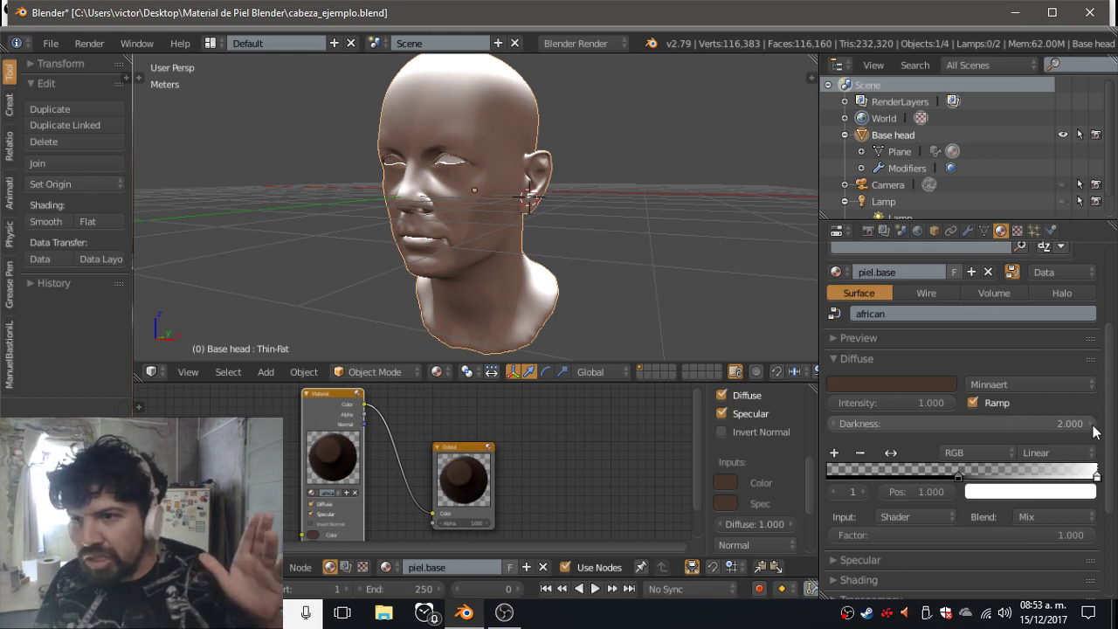
# Lower the Darkness to 1.200, then settle it at 1.300.
pyautogui.click(837, 423)
pyautogui.click(837, 424)
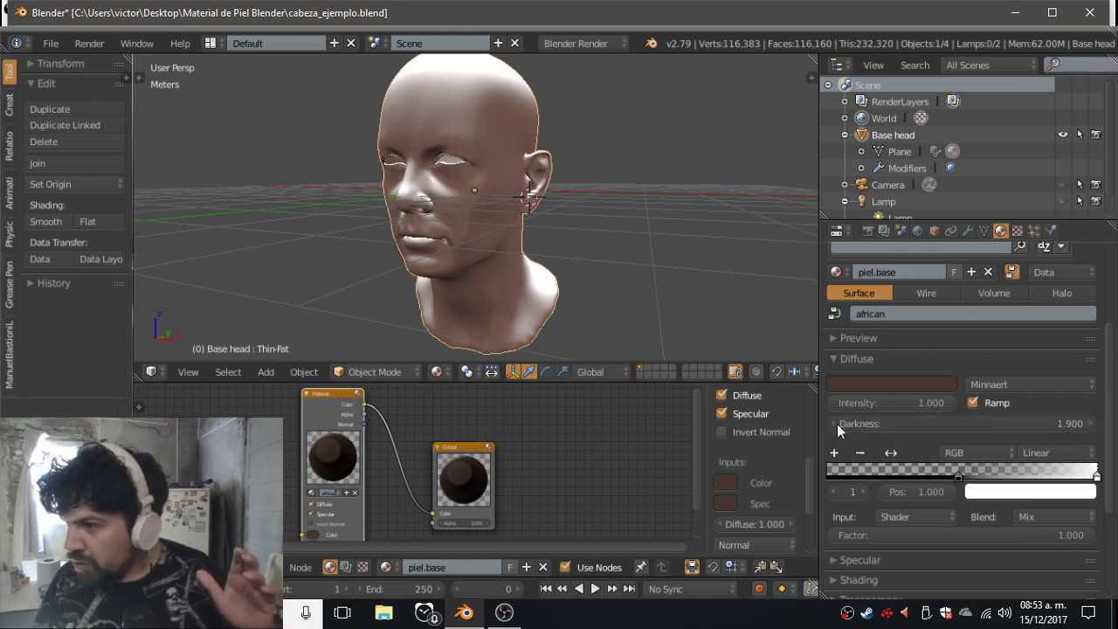
pyautogui.click(837, 423)
pyautogui.click(838, 423)
pyautogui.click(839, 423)
pyautogui.click(840, 425)
pyautogui.click(840, 425)
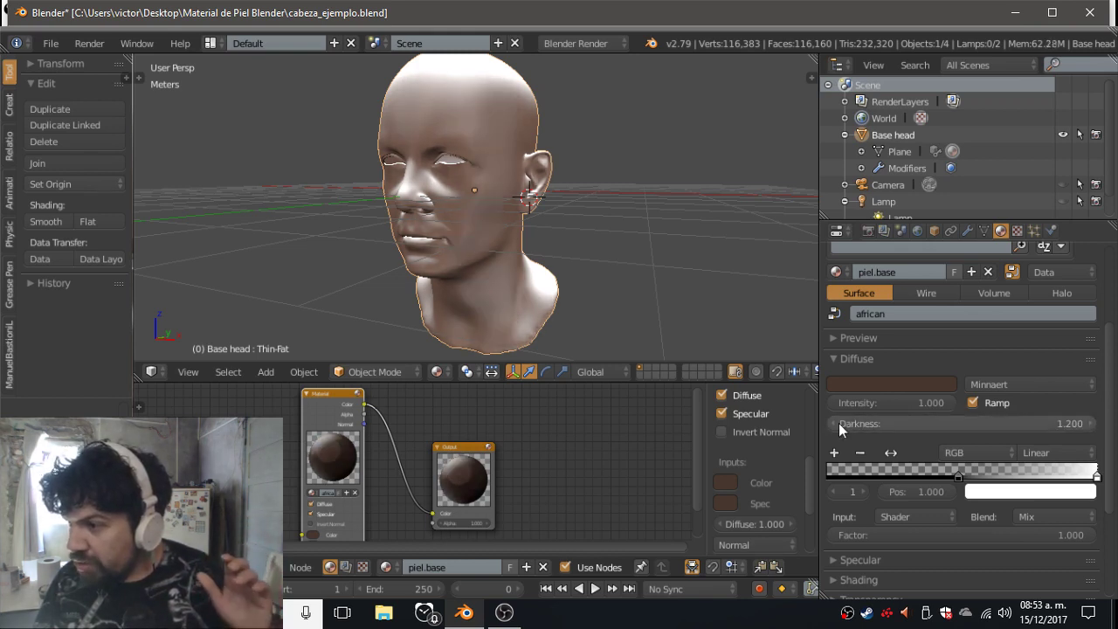
pyautogui.click(1086, 425)
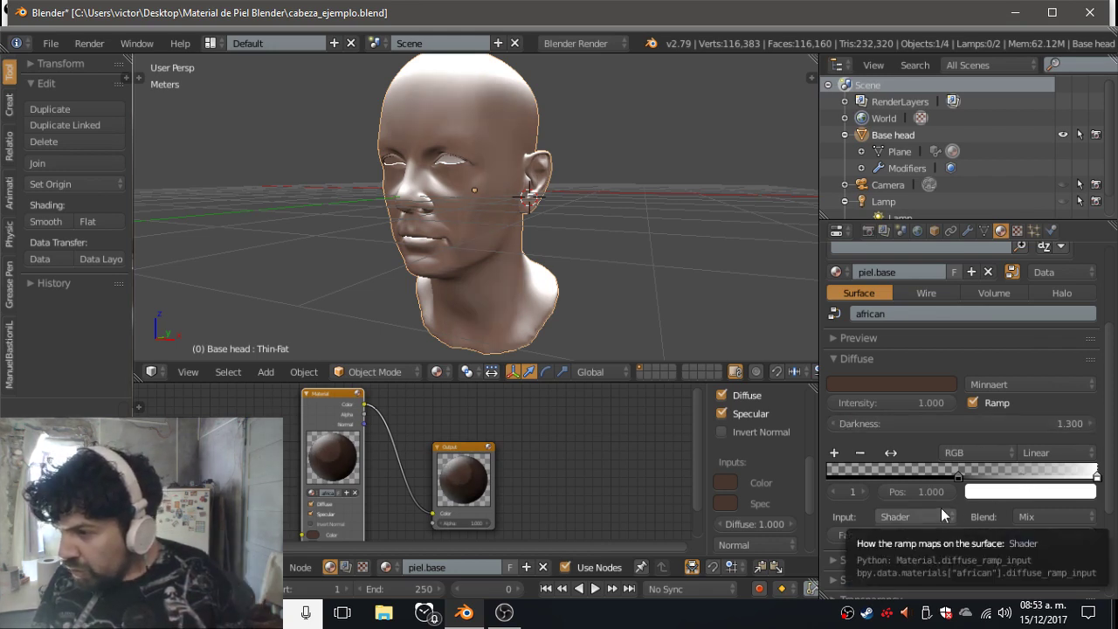
# Switch the material's specular shader from Toon to CookTorr, keeping Hardness 50.
pyautogui.click(892, 359)
pyautogui.click(915, 378)
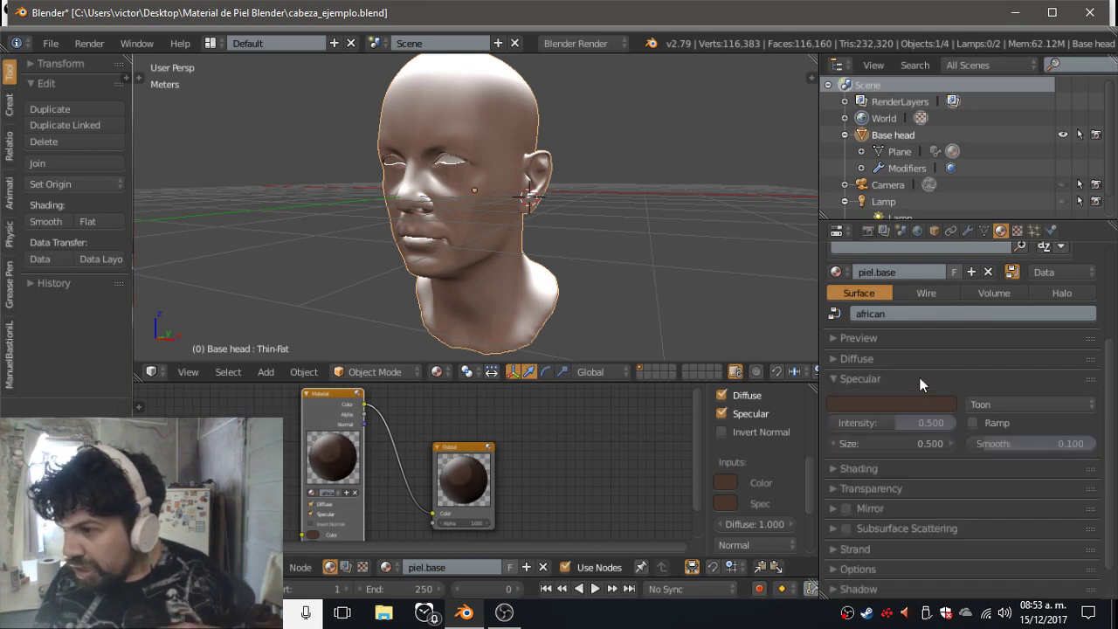
pyautogui.click(1042, 408)
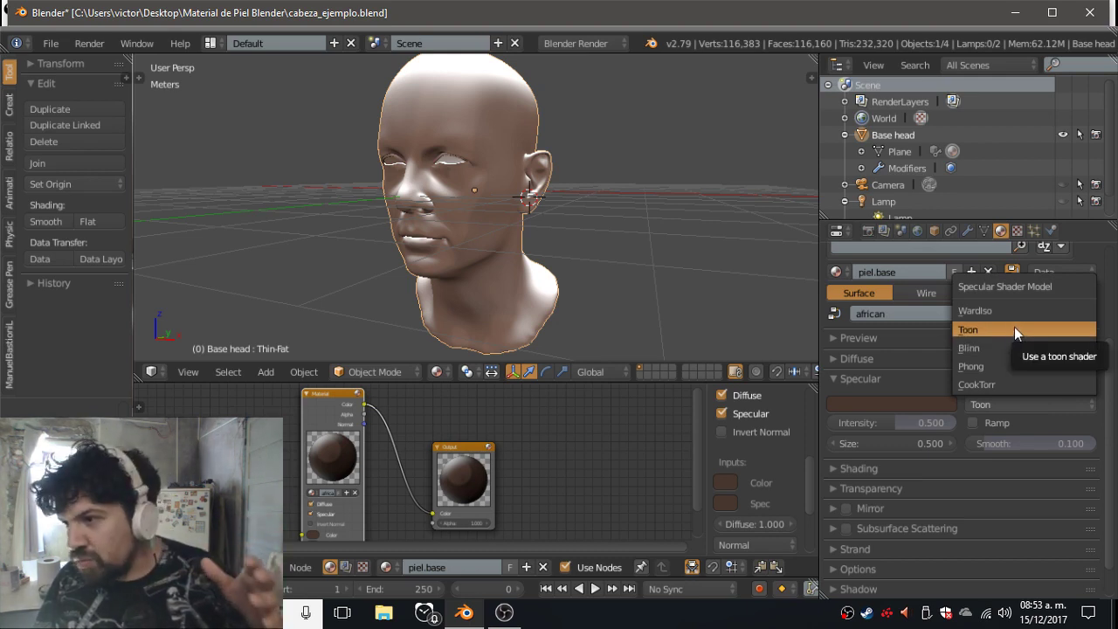
pyautogui.click(1011, 383)
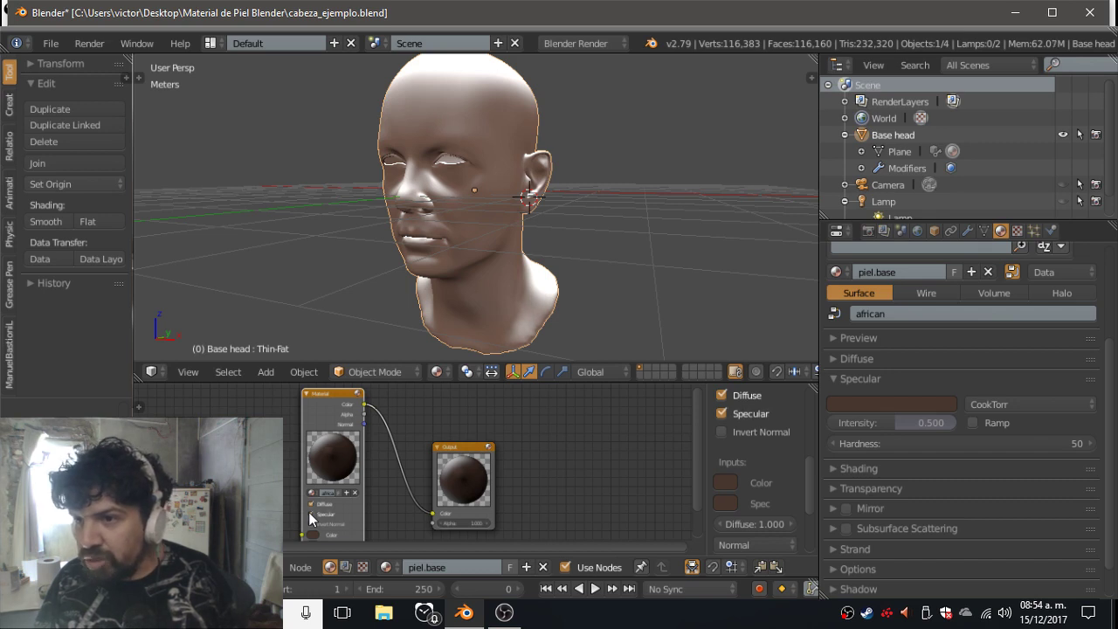
# Enable Specular on the Material node and set CookTorr Intensity 1.000 and Hardness 100.
pyautogui.click(311, 515)
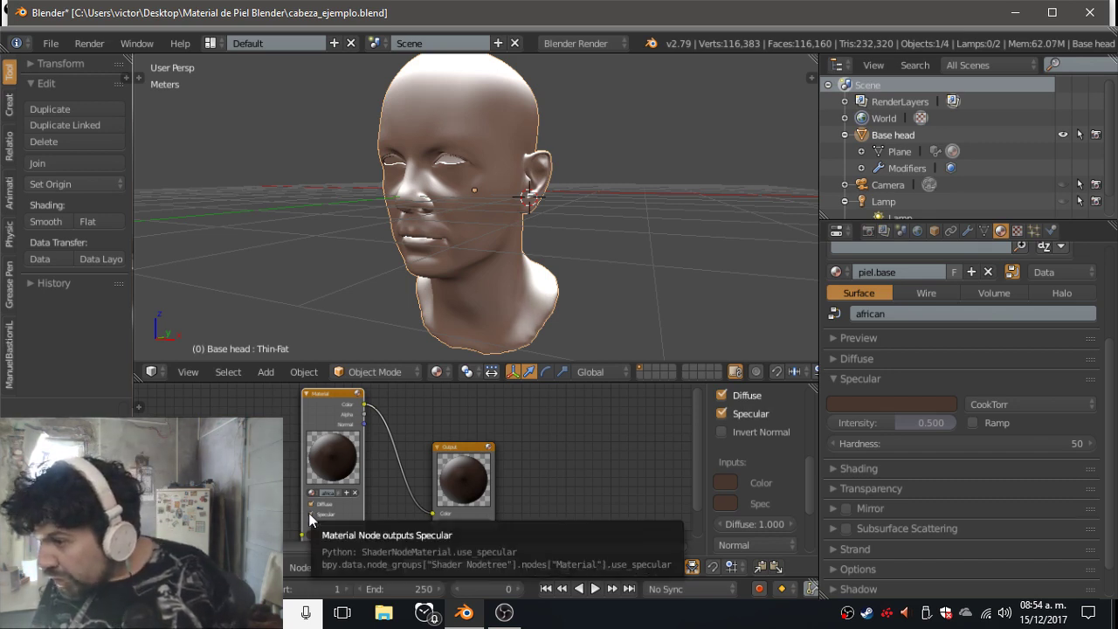
pyautogui.moveTo(861, 421); pyautogui.dragTo(935, 421)
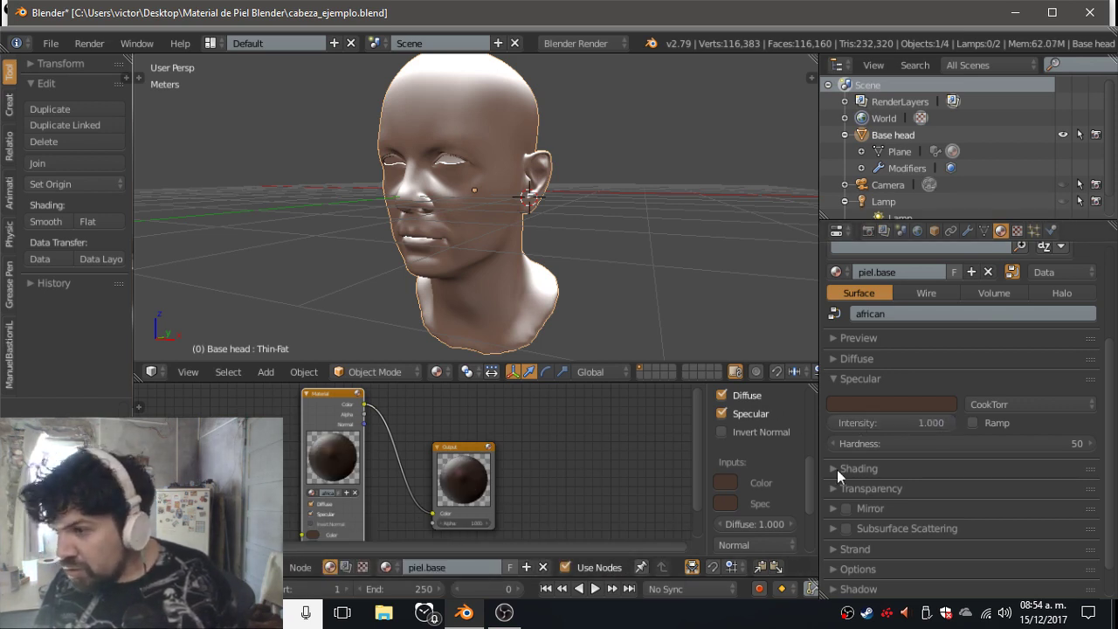
pyautogui.moveTo(885, 451); pyautogui.dragTo(968, 450)
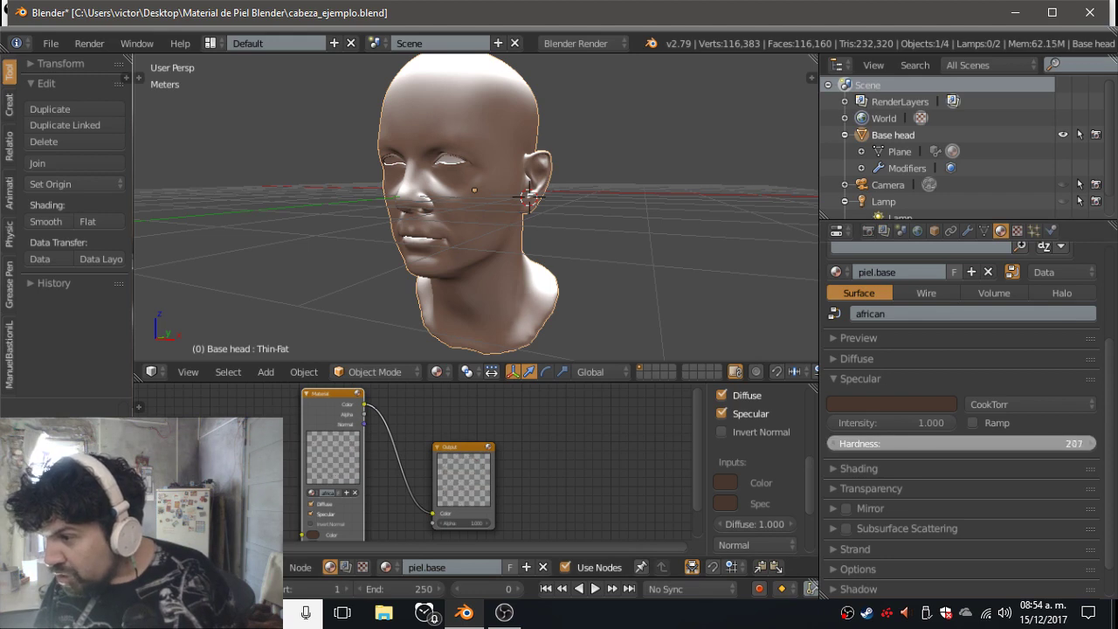
pyautogui.click(884, 442)
pyautogui.write('100')
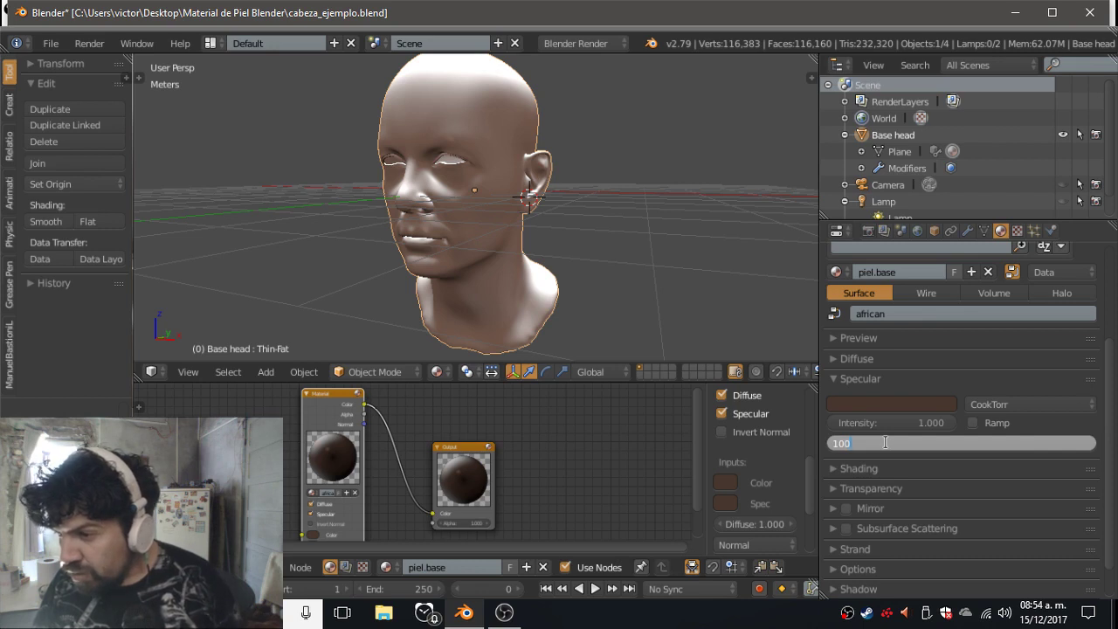
pyautogui.press('Return')
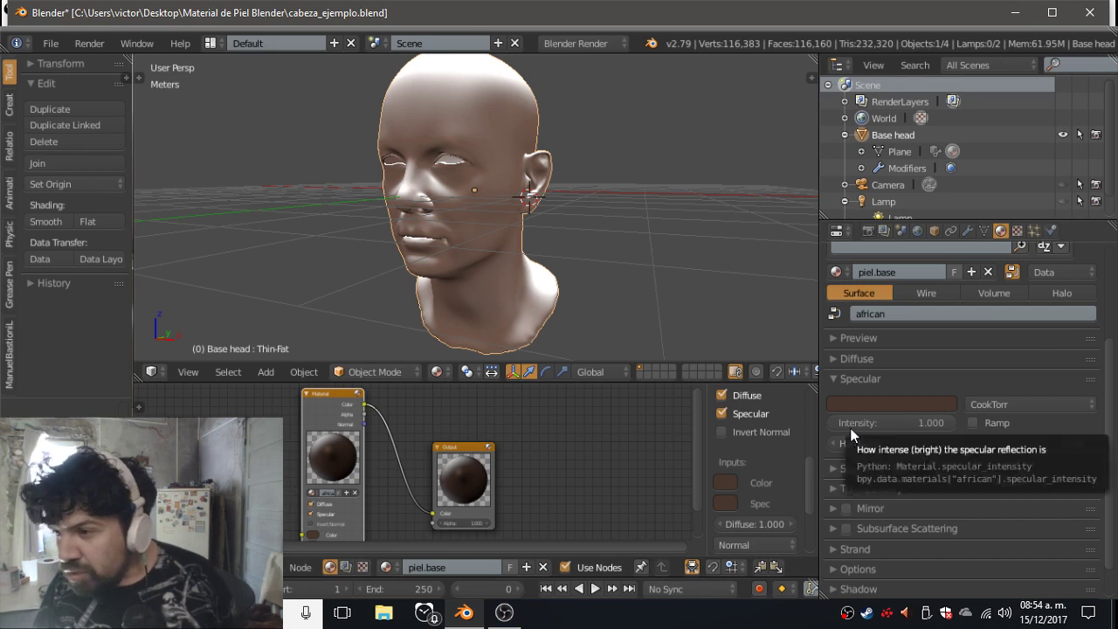
pyautogui.moveTo(852, 428)
pyautogui.mouseDown()
pyautogui.moveTo(822, 429)
pyautogui.moveTo(944, 423)
pyautogui.moveTo(931, 423)
pyautogui.mouseUp()
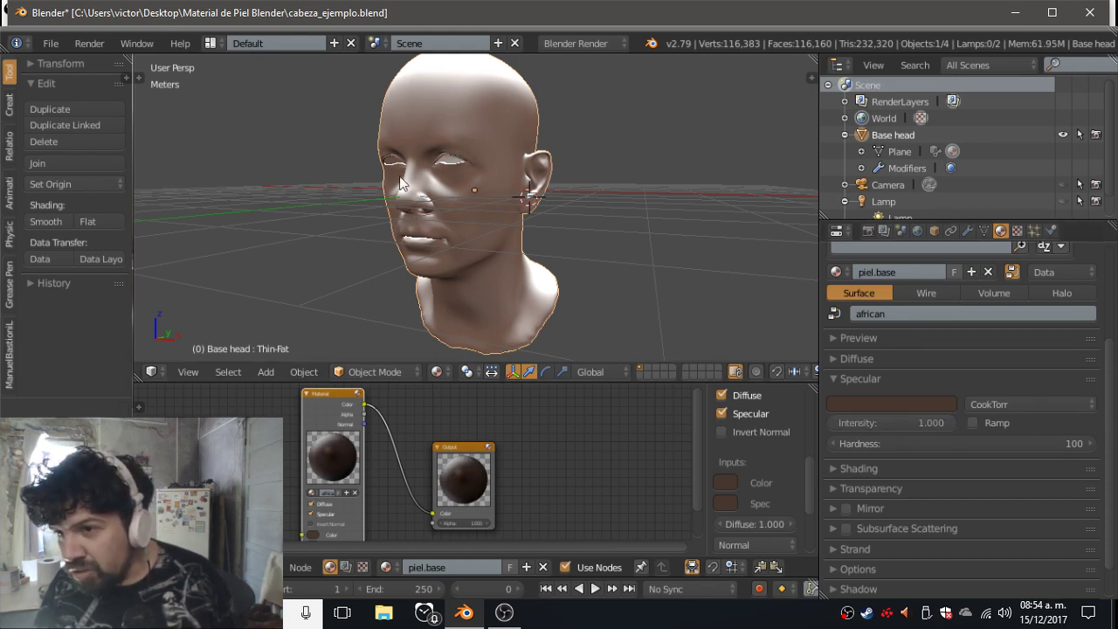
# Adjust the specular colour's value in the picker until it is warm brown 59433A.
pyautogui.click(905, 405)
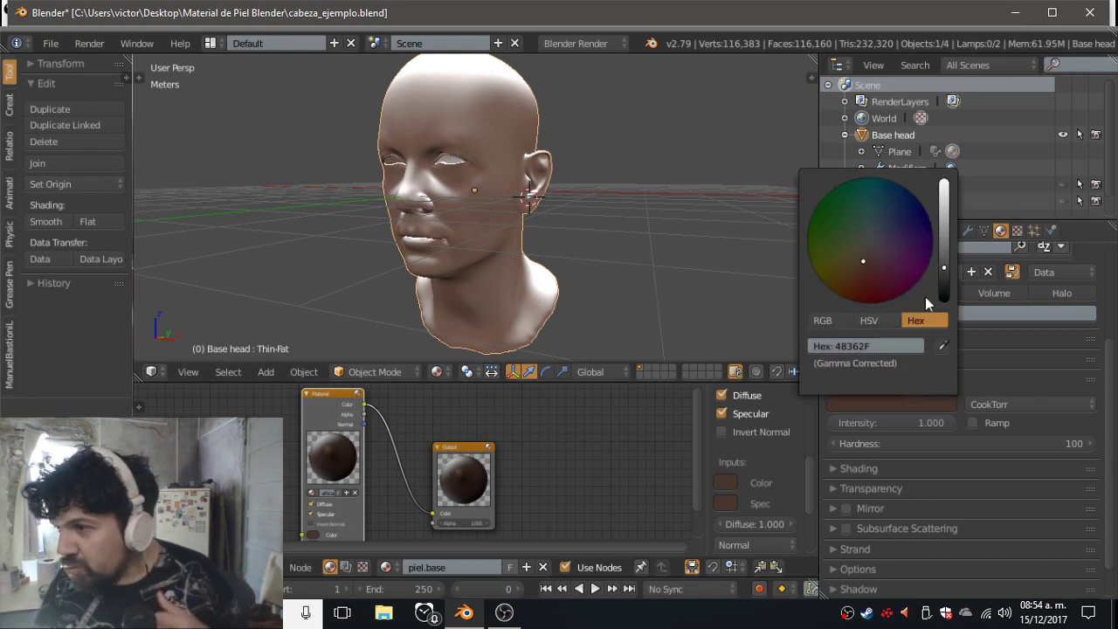
pyautogui.moveTo(944, 266); pyautogui.dragTo(944, 194)
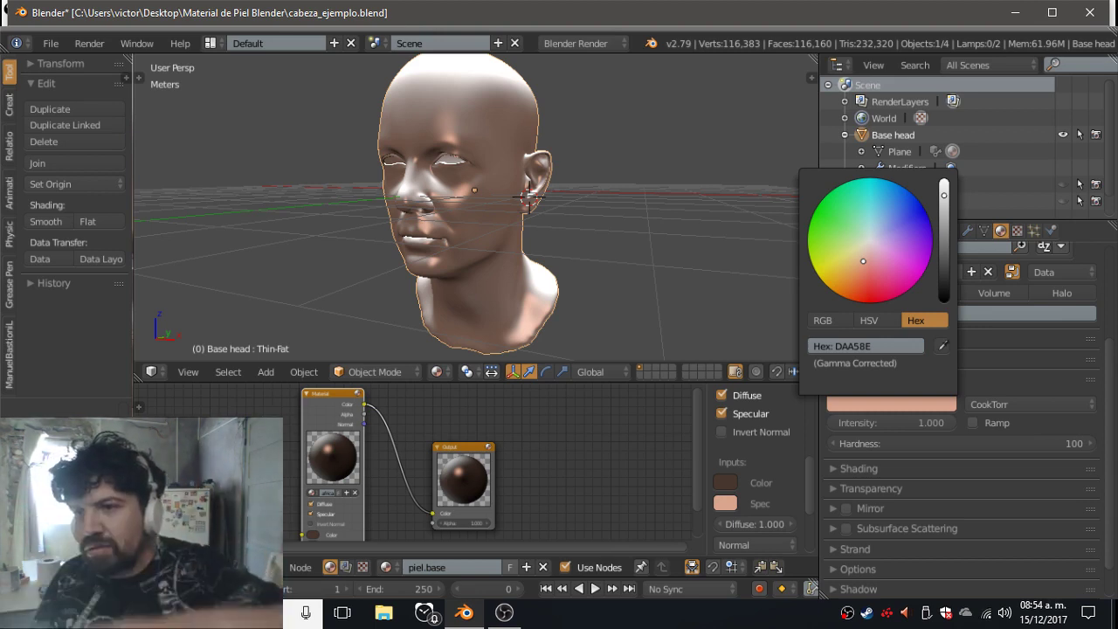
pyautogui.moveTo(943, 194); pyautogui.dragTo(944, 234)
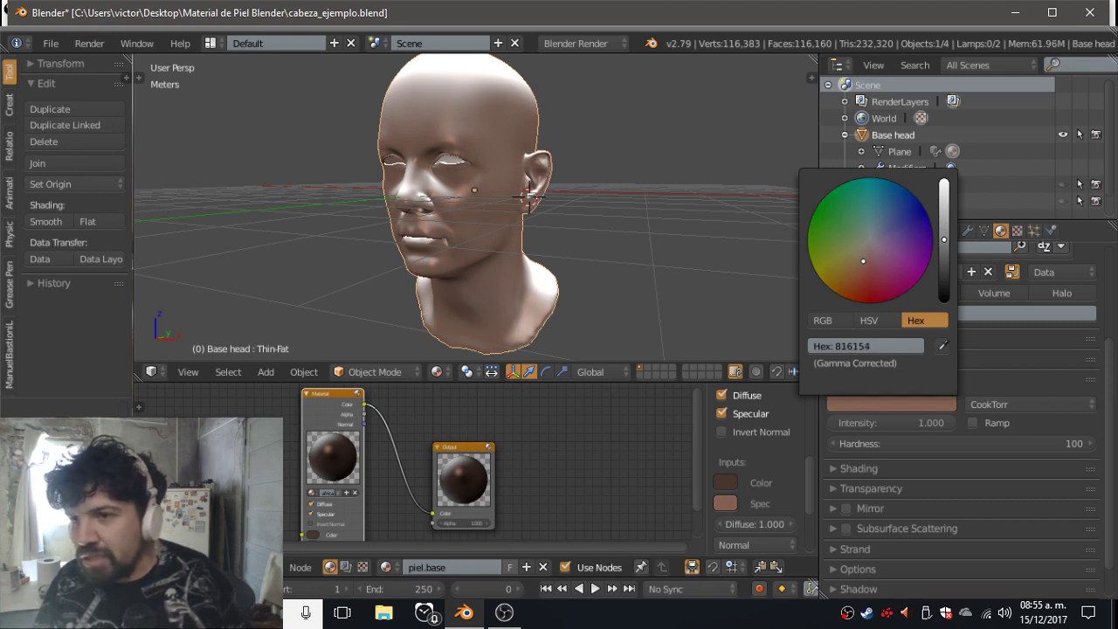
pyautogui.moveTo(943, 238); pyautogui.dragTo(943, 242)
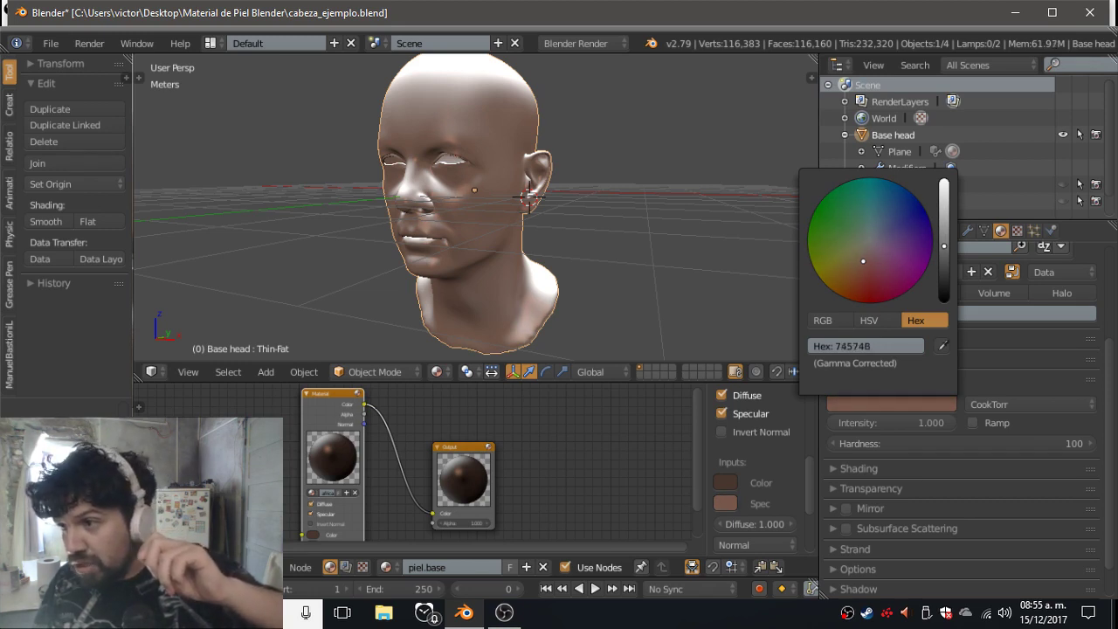
pyautogui.moveTo(943, 246); pyautogui.dragTo(944, 259)
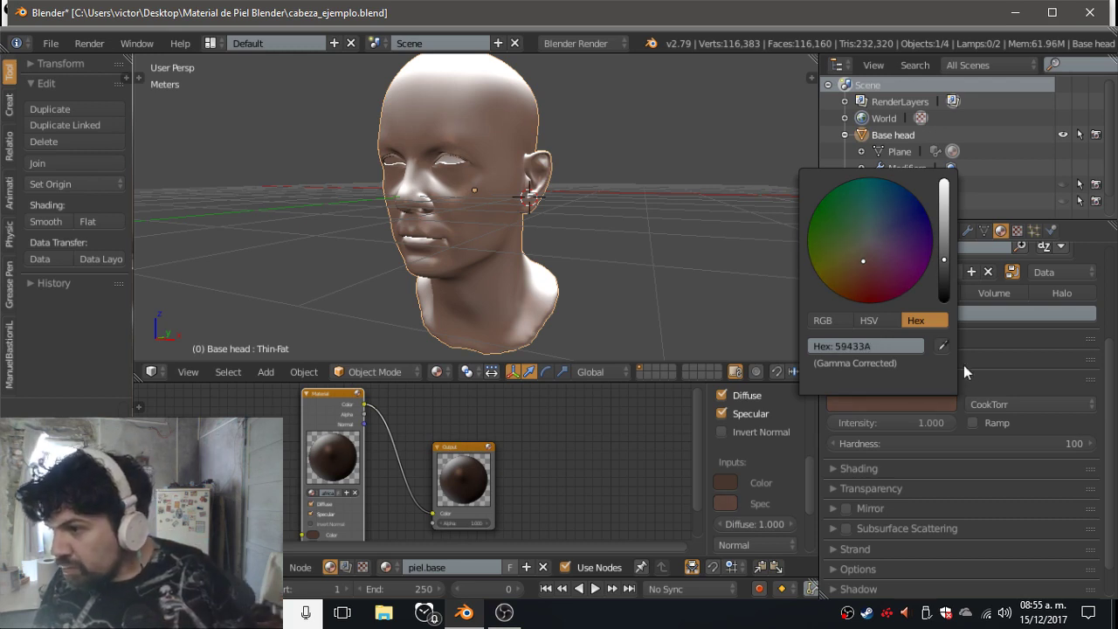
pyautogui.click(896, 345)
pyautogui.press('Return')
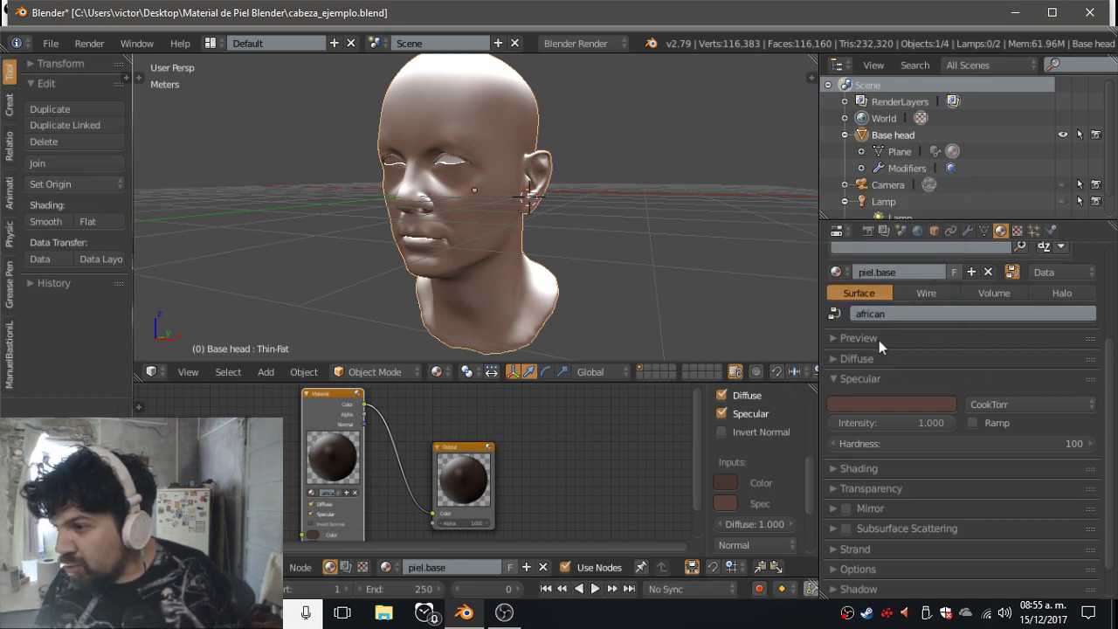
# Read the diffuse colour's hex code 48362F, leaving the diffuse colour unchanged.
pyautogui.click(882, 356)
pyautogui.click(905, 379)
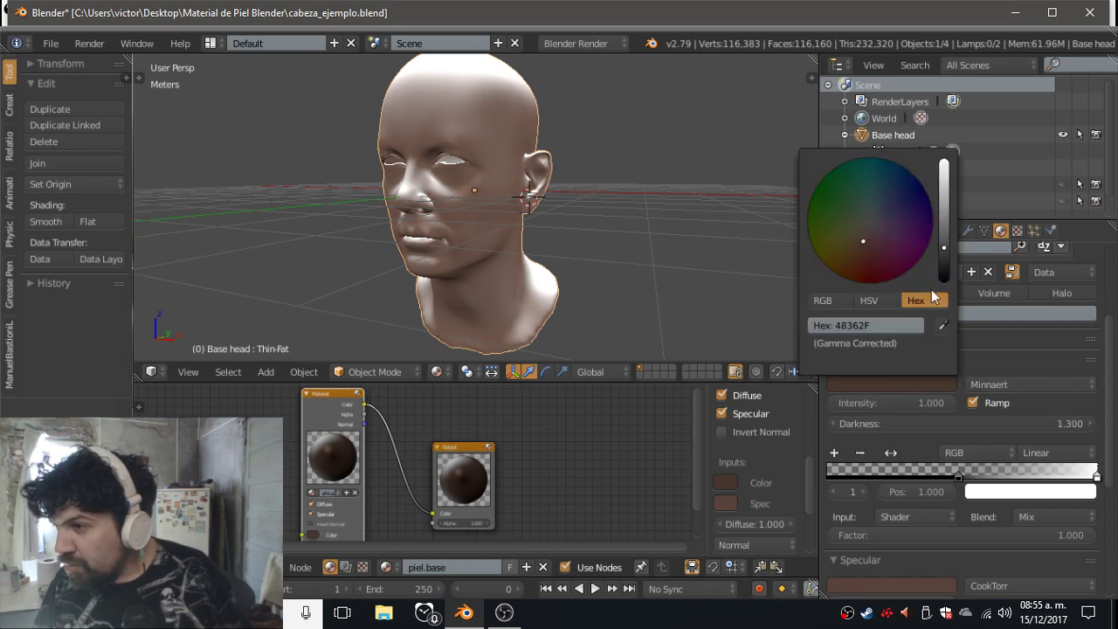
pyautogui.click(897, 326)
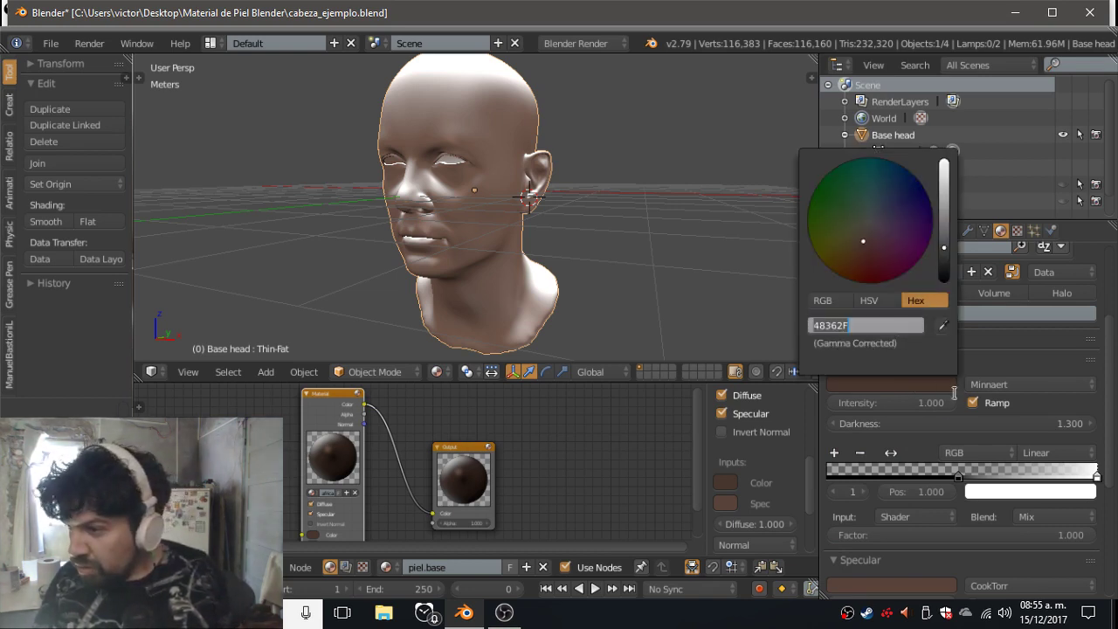
pyautogui.press('Return')
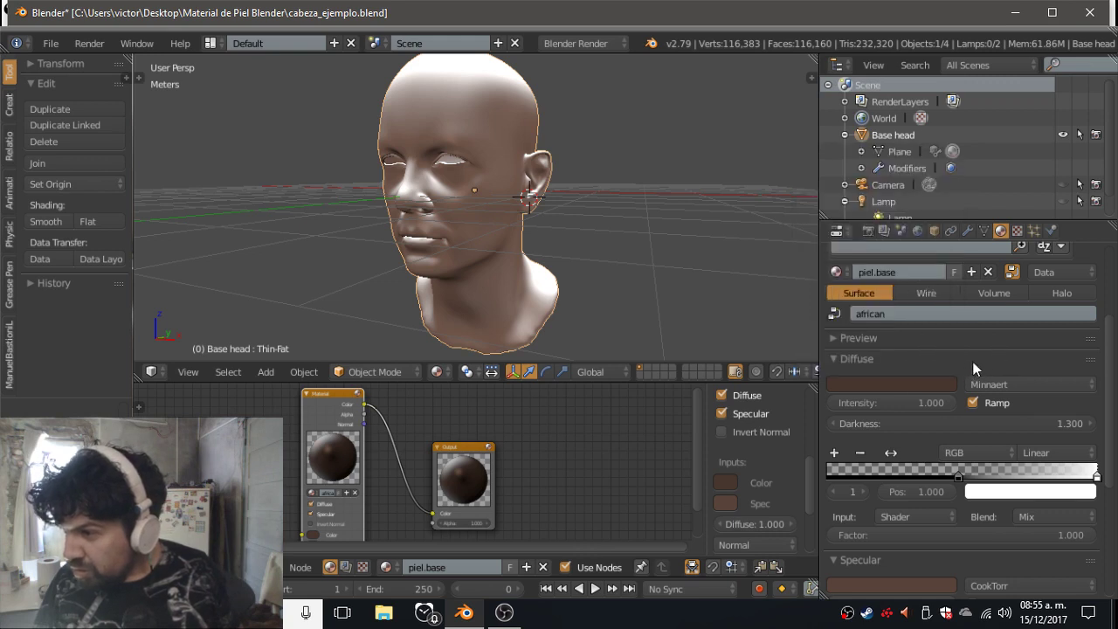
pyautogui.click(973, 361)
# Apply hex 48362F to the specular colour, lighten it slightly, and lower specular Intensity.
pyautogui.click(896, 410)
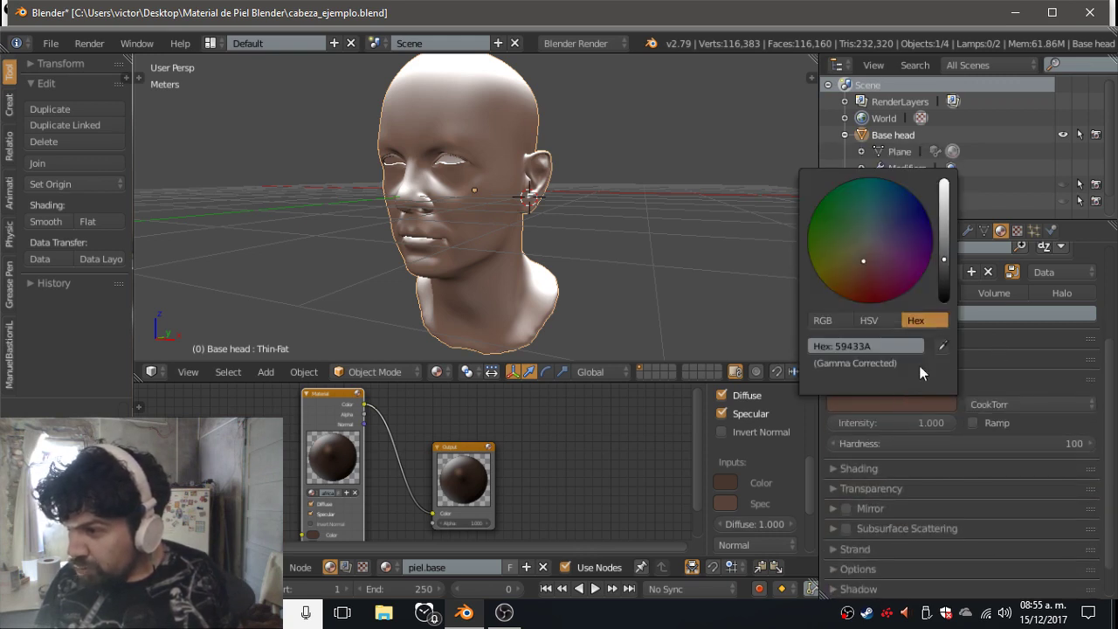
pyautogui.click(896, 346)
pyautogui.write('48362F')
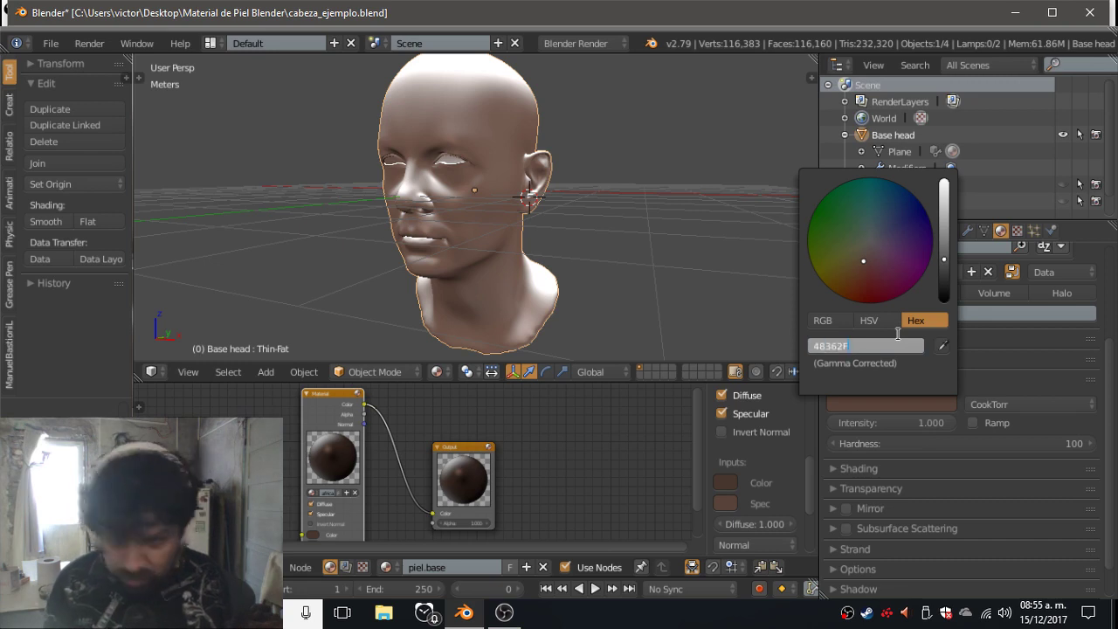
pyautogui.press('Return')
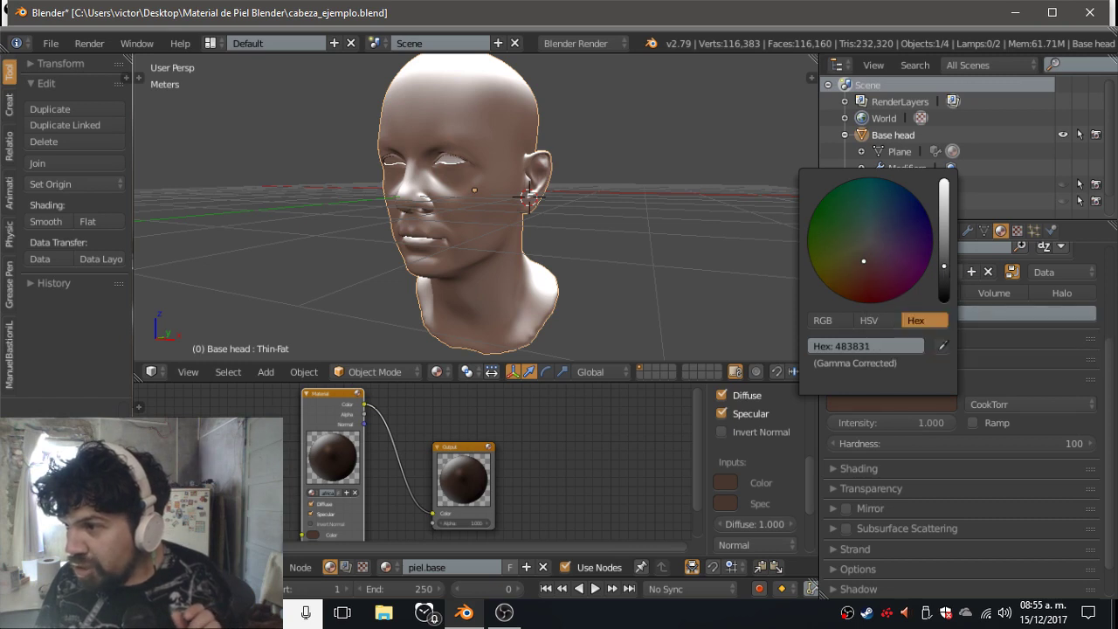
pyautogui.click(947, 266)
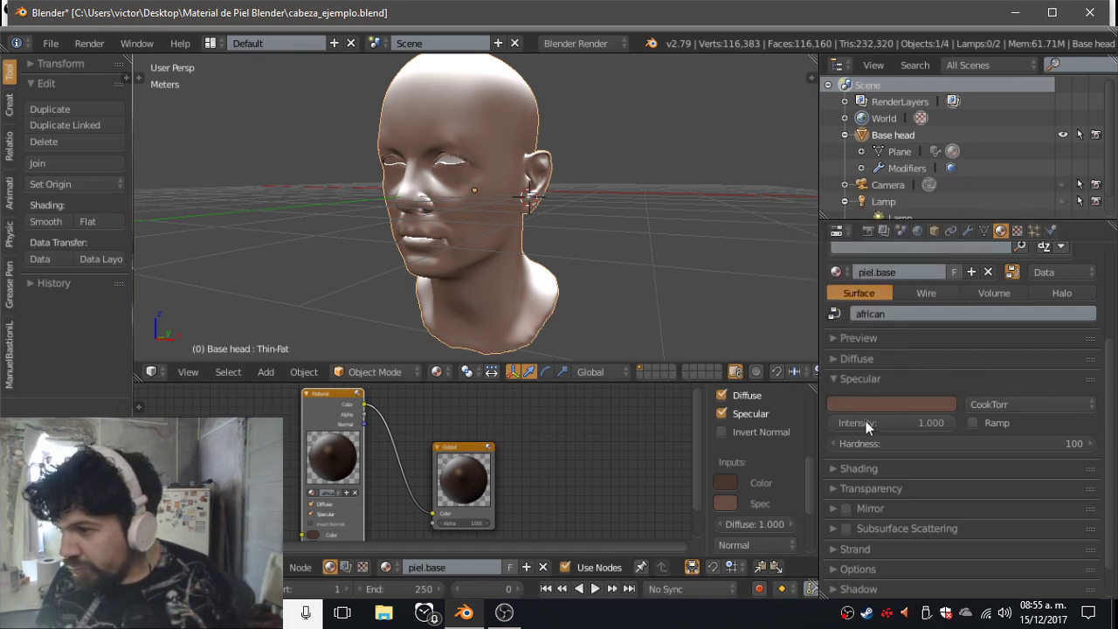
pyautogui.moveTo(952, 422); pyautogui.dragTo(906, 423)
# Set the specular Intensity to exactly 0.500.
pyautogui.click(906, 423)
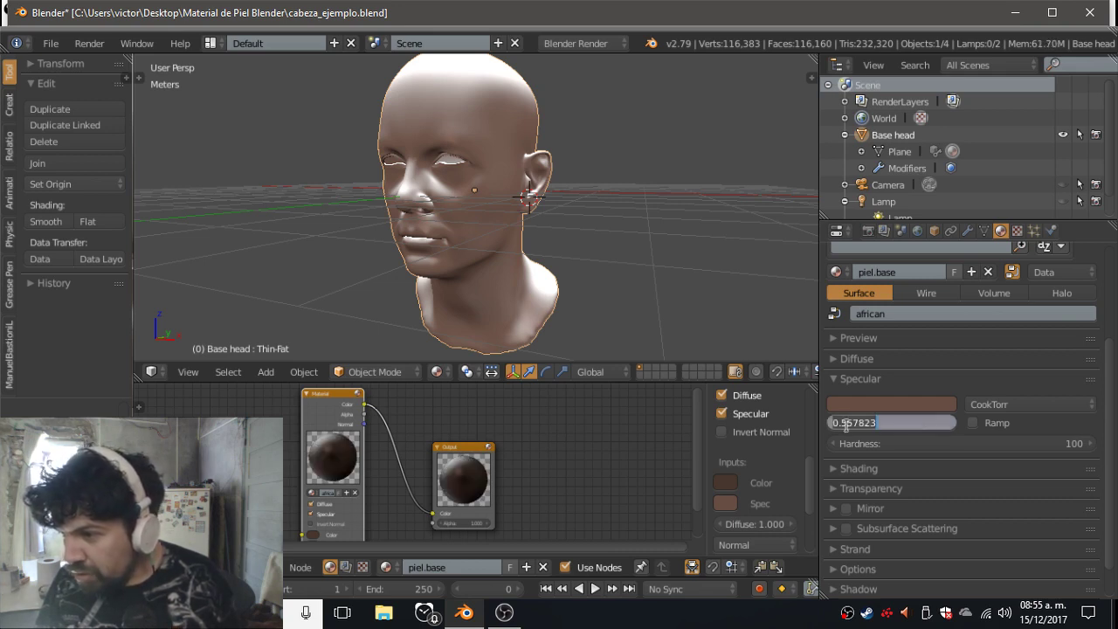
pyautogui.write('0.5')
pyautogui.press('Return')
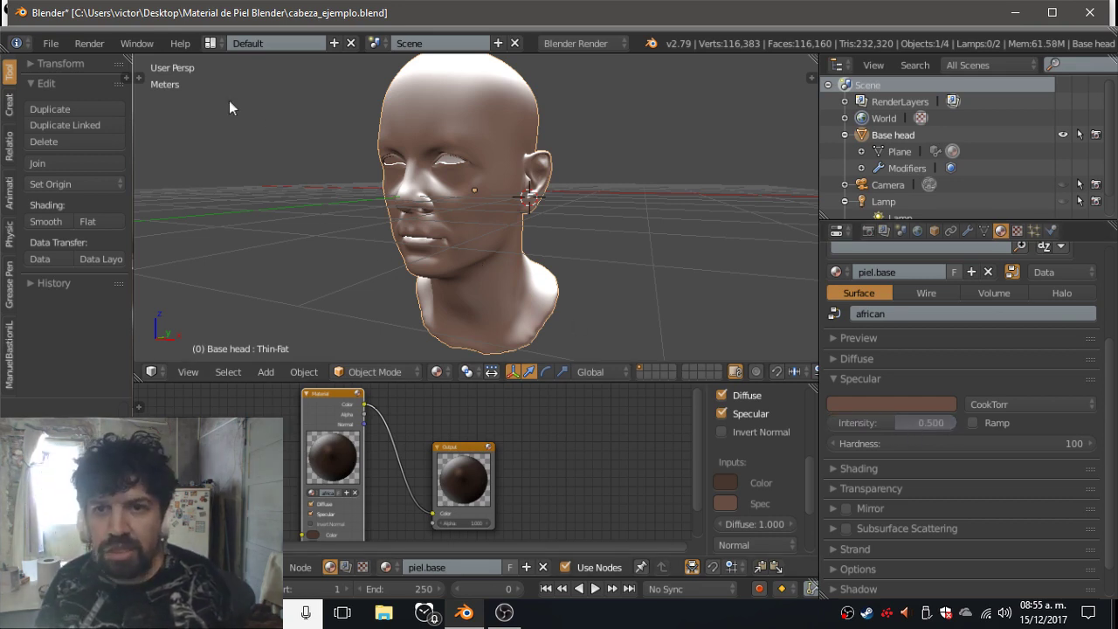
# Render the head with OpenGL Render Image and return to the editing layout.
pyautogui.click(103, 45)
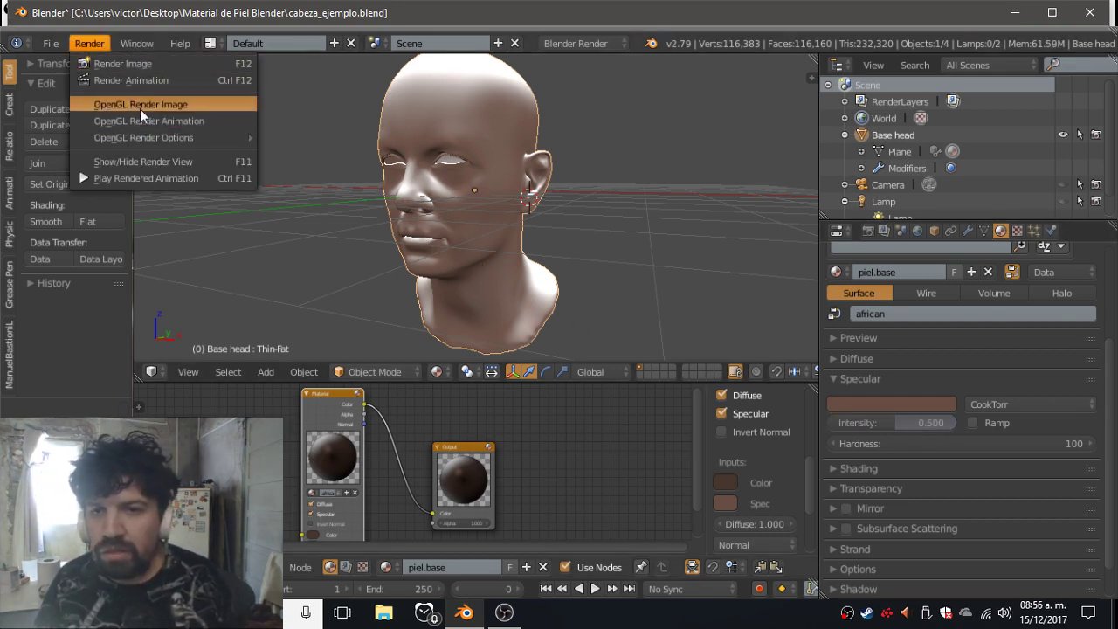
pyautogui.click(141, 105)
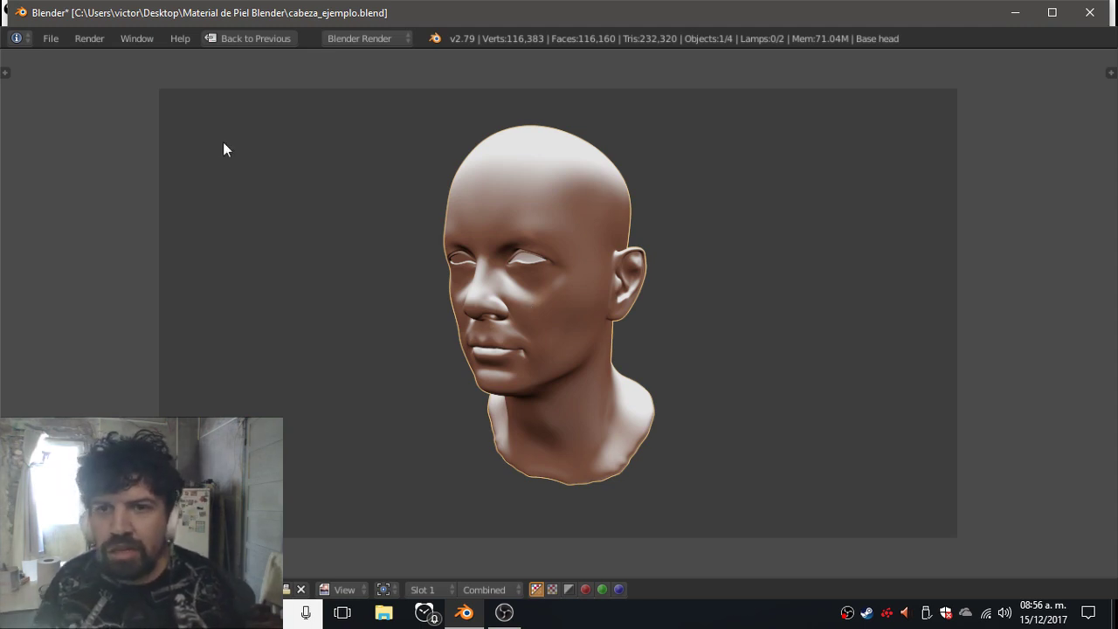
pyautogui.click(269, 38)
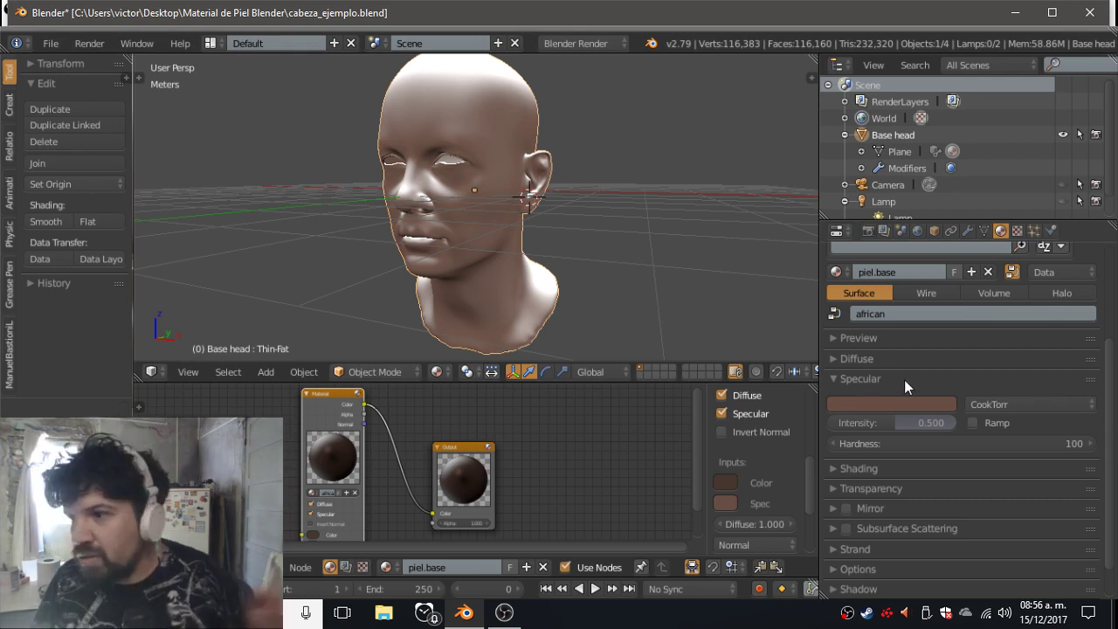
# Set the Minnaert diffuse Darkness to 1.000.
pyautogui.click(904, 379)
pyautogui.click(899, 361)
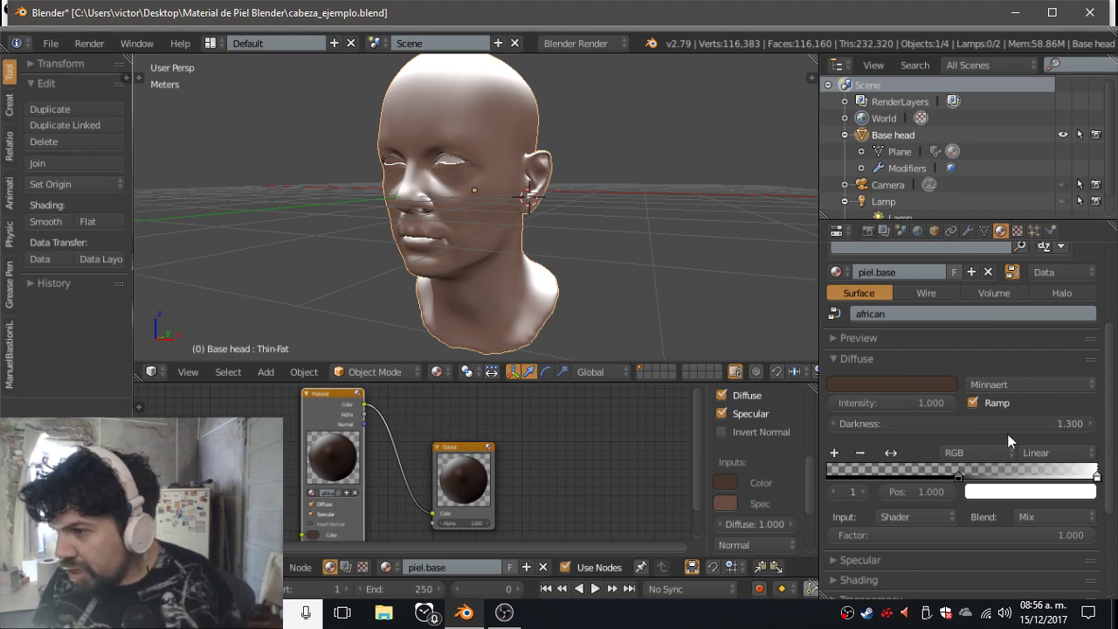
pyautogui.click(912, 424)
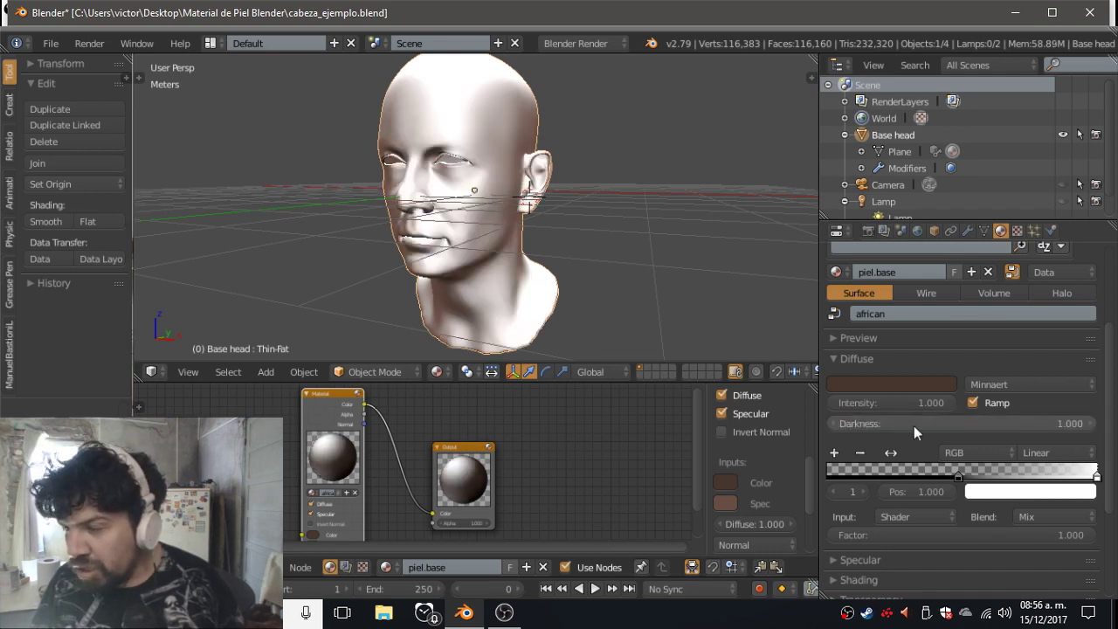
pyautogui.press('Return')
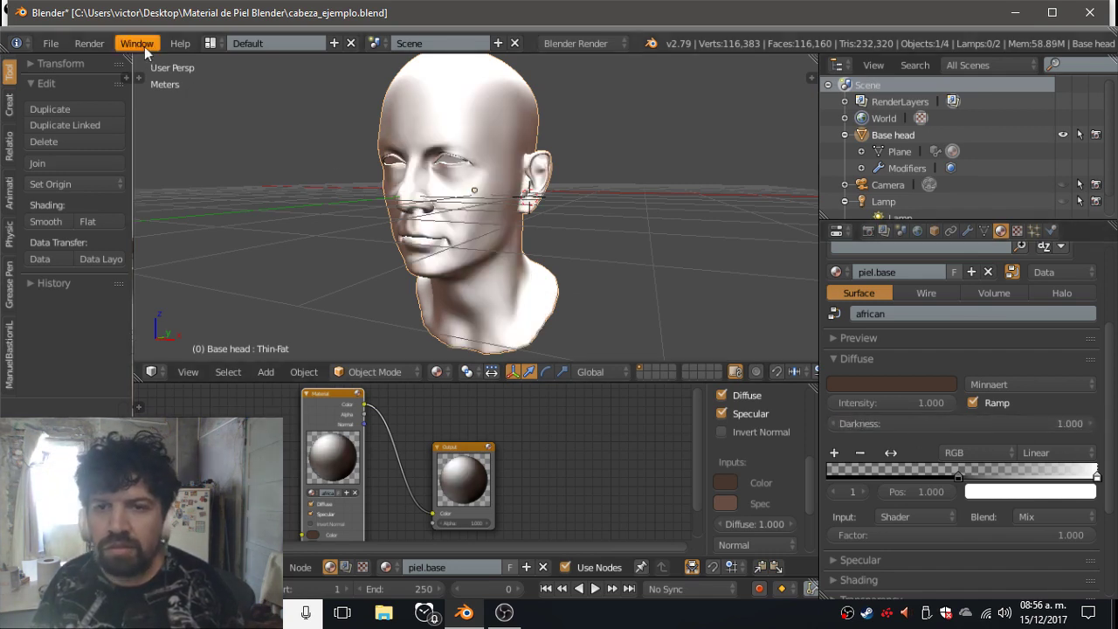
# Render a viewport preview of the paler head and return to the layout.
pyautogui.click(143, 47)
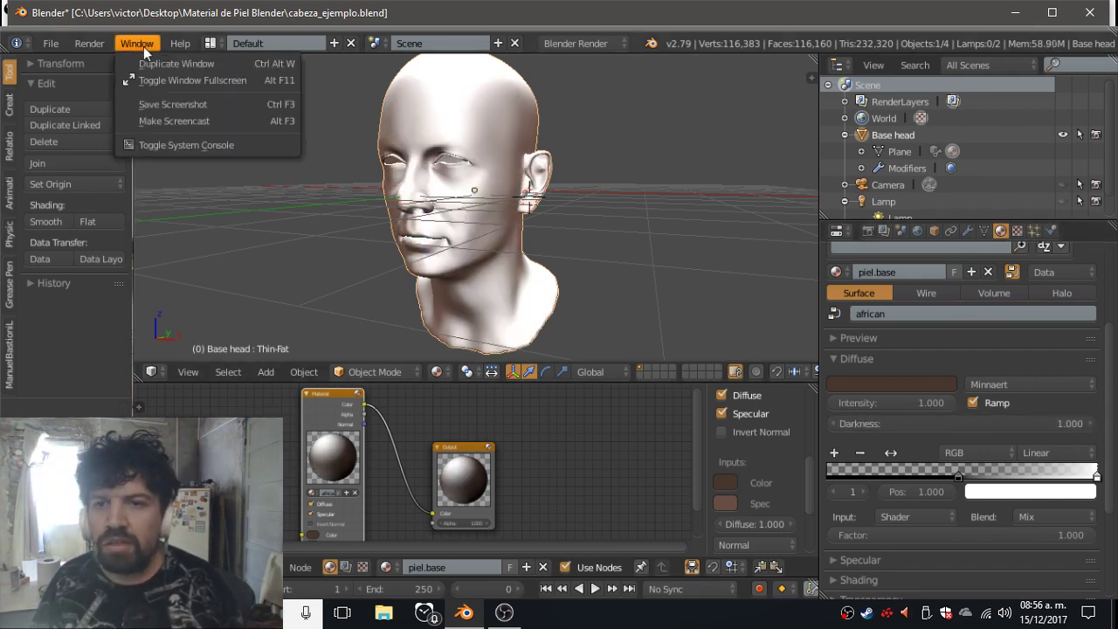
pyautogui.click(88, 44)
pyautogui.click(93, 102)
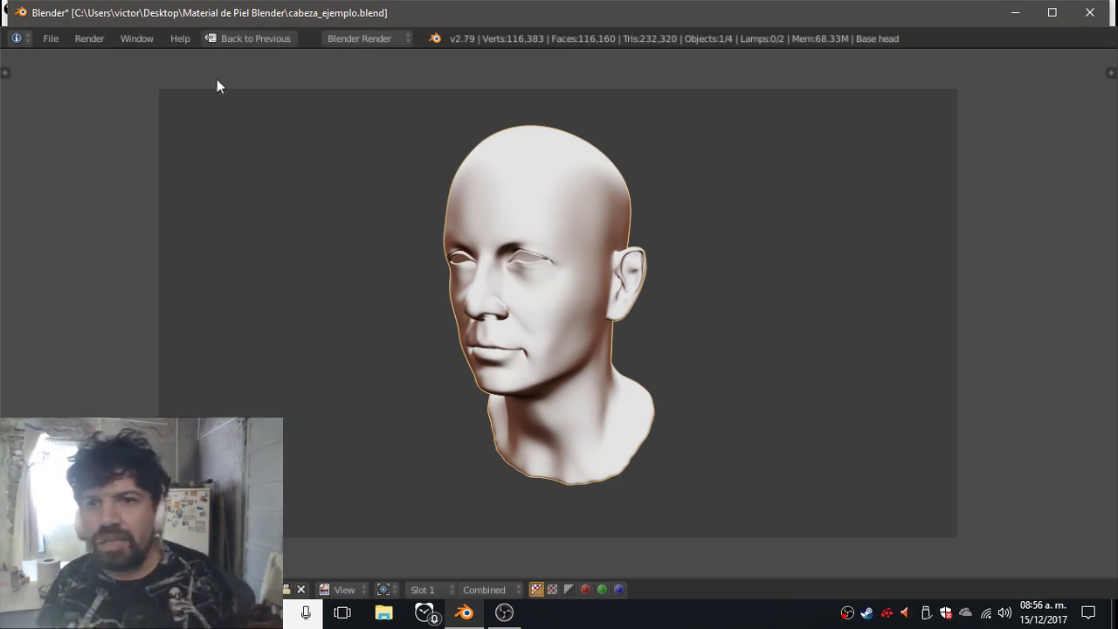
pyautogui.click(279, 41)
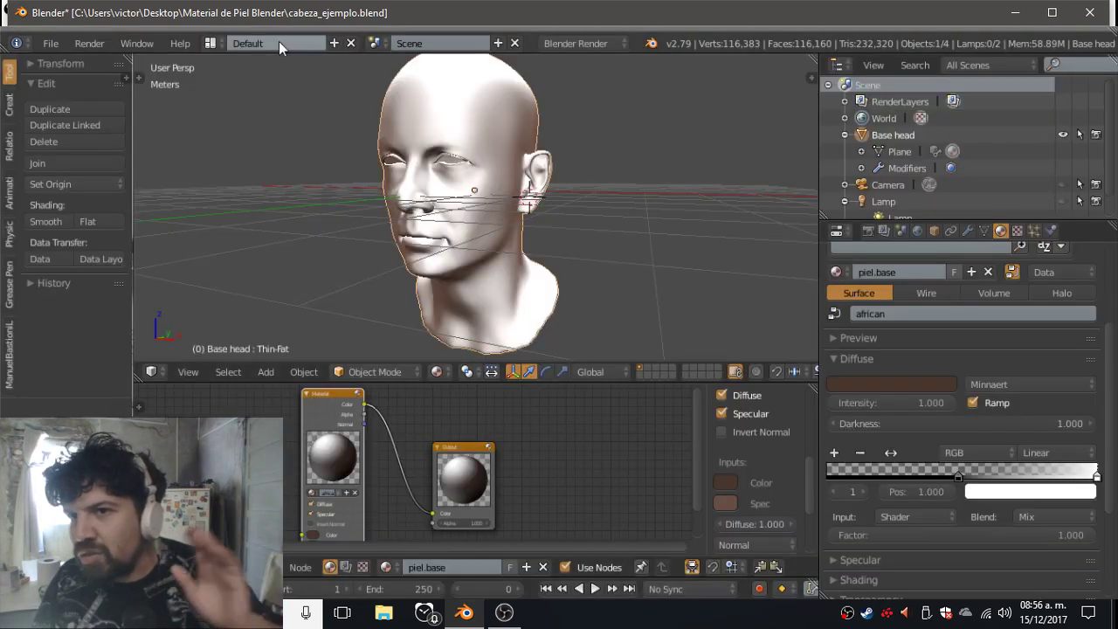
# Keep diffuse Intensity at 1.000 and set Minnaert Darkness to 1.200.
pyautogui.click(893, 401)
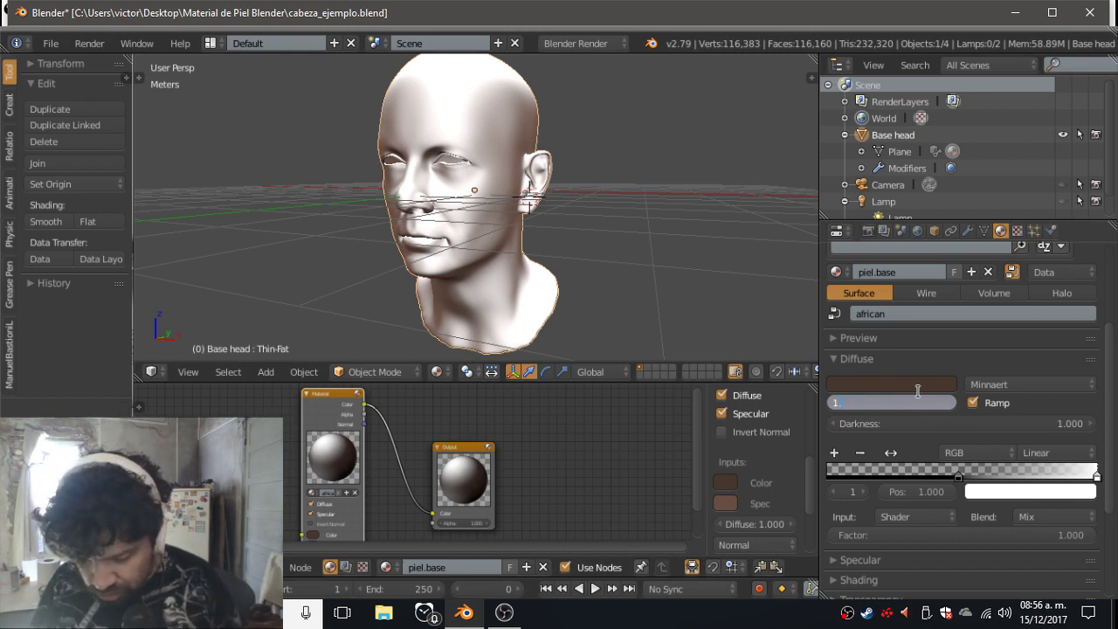
pyautogui.press('Return')
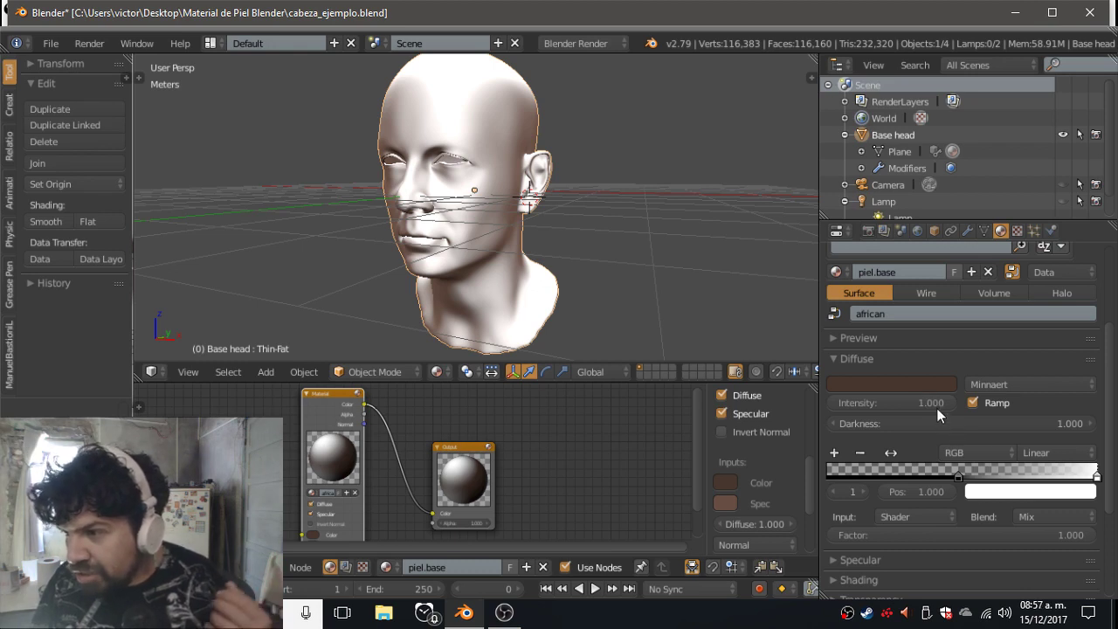
pyautogui.click(932, 403)
pyautogui.write('1.2')
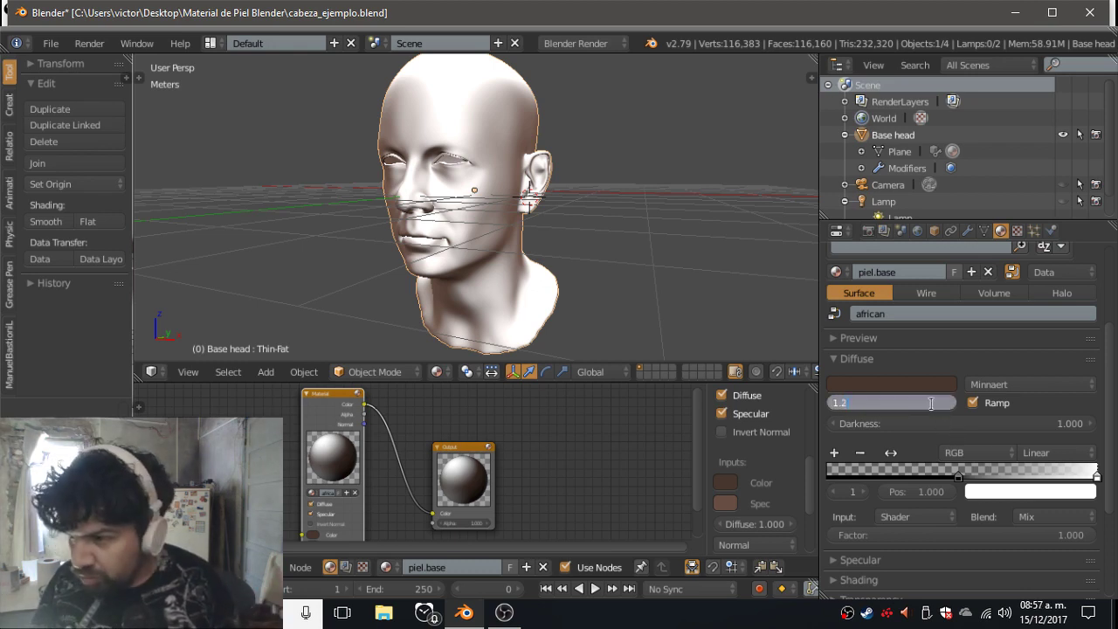
pyautogui.press('Escape')
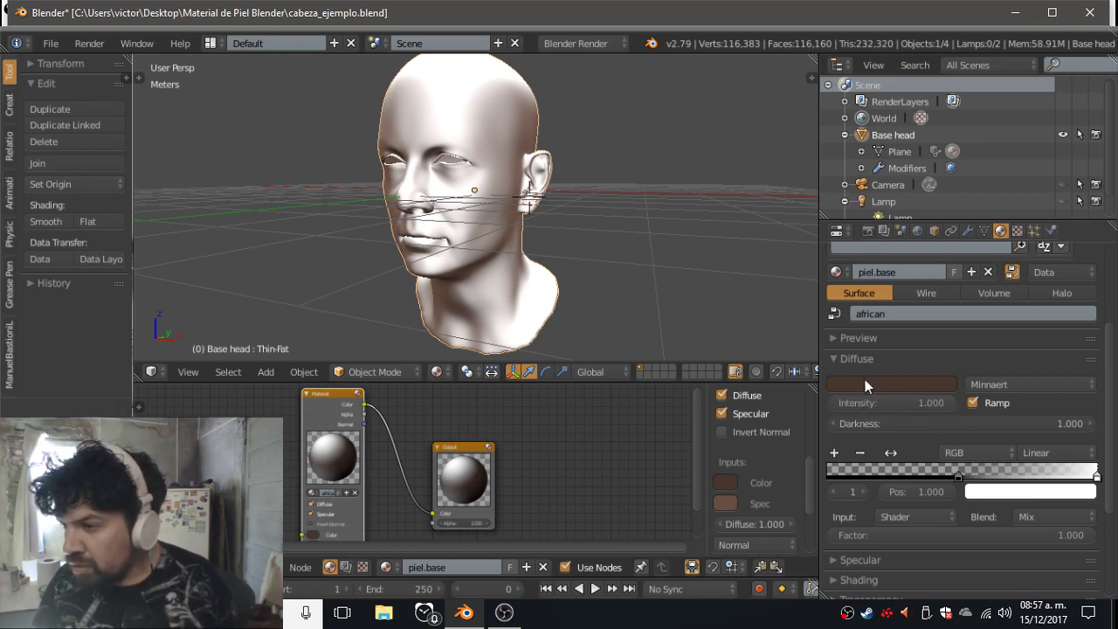
pyautogui.click(892, 422)
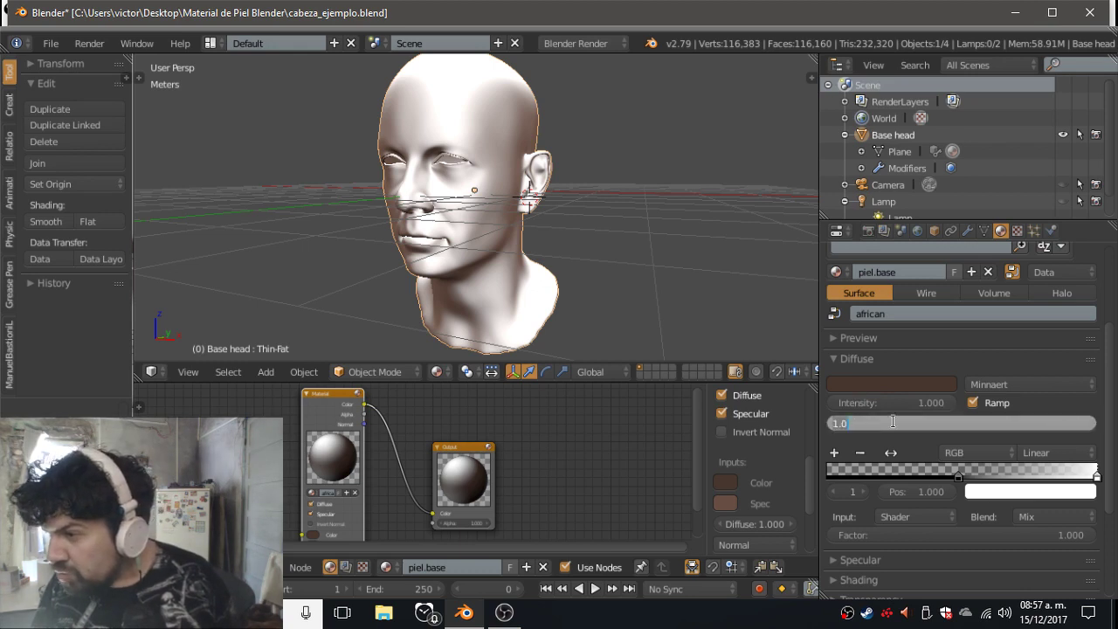
pyautogui.write('1.2')
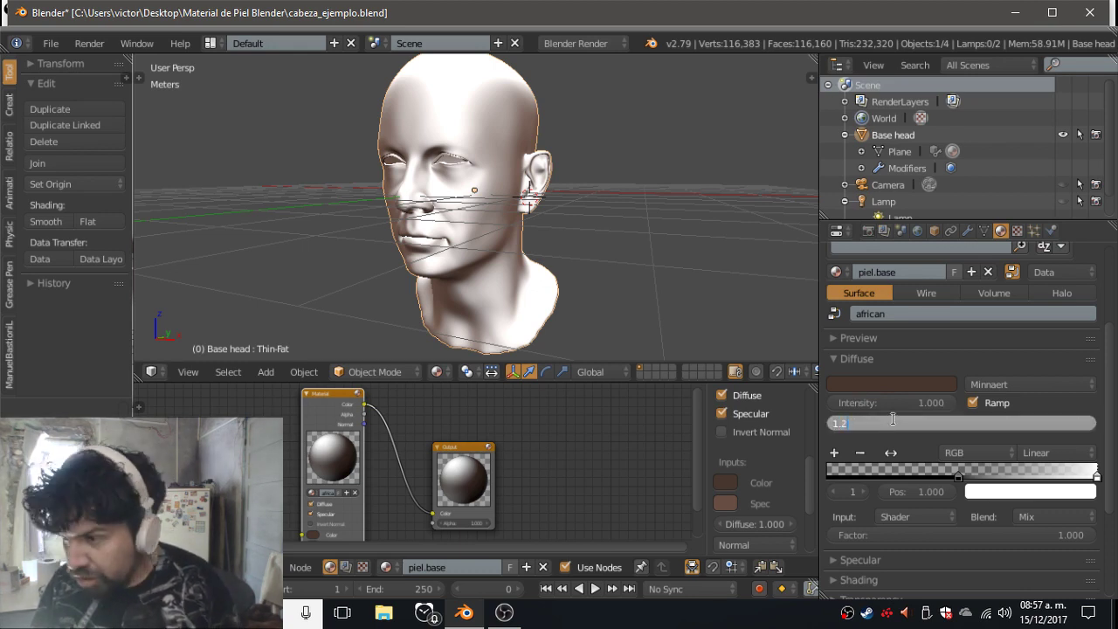
pyautogui.press('Return')
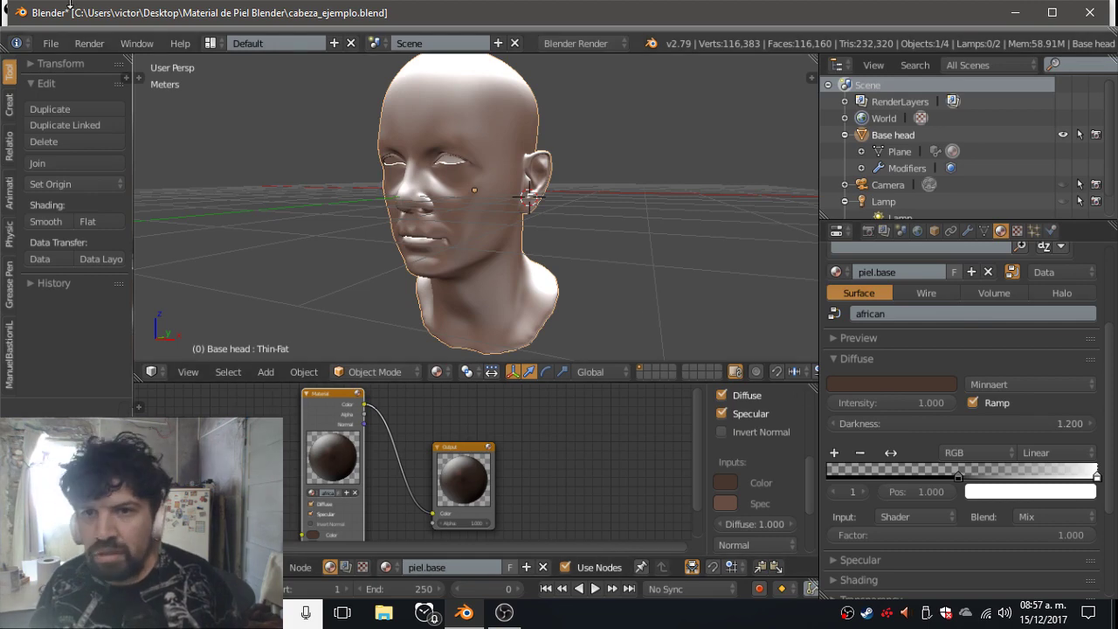
# Render a viewport preview of the darker head and return to the layout.
pyautogui.click(106, 46)
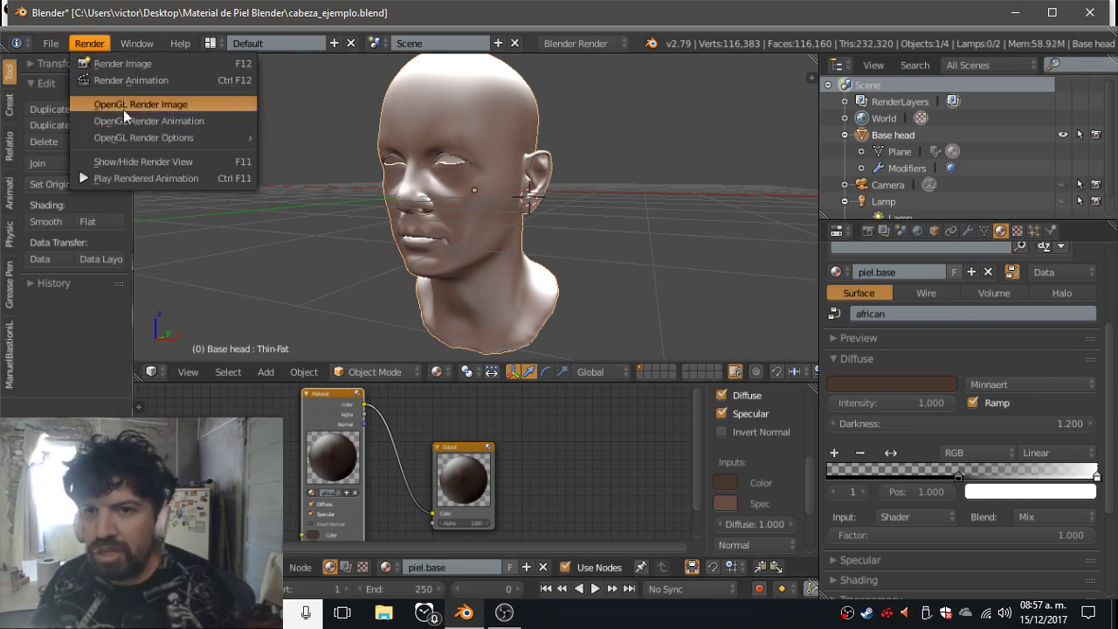
pyautogui.click(123, 109)
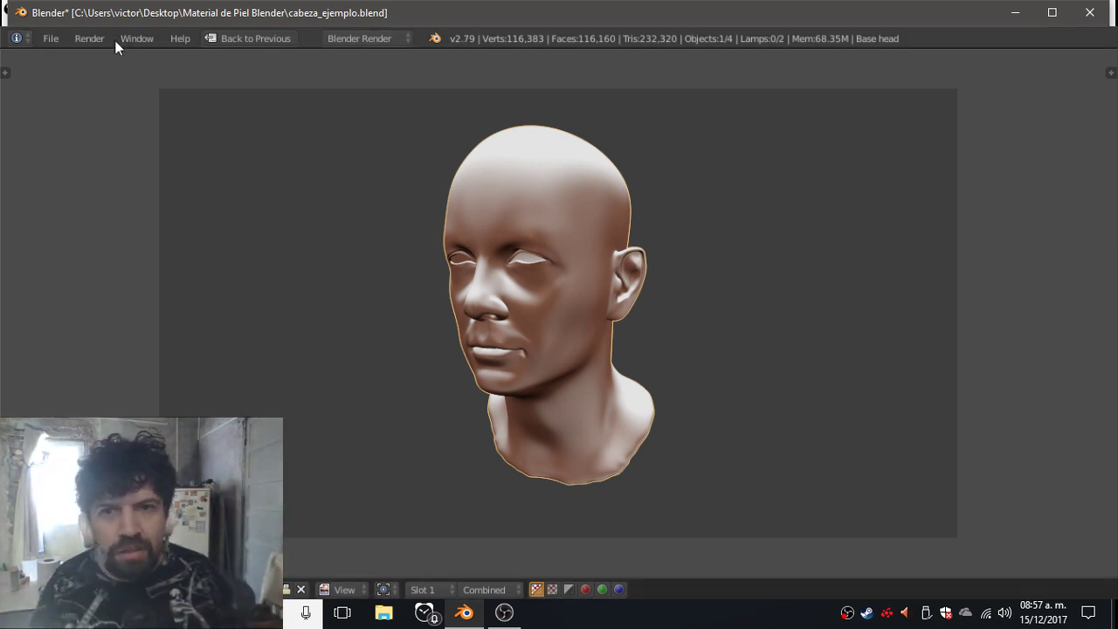
pyautogui.click(90, 37)
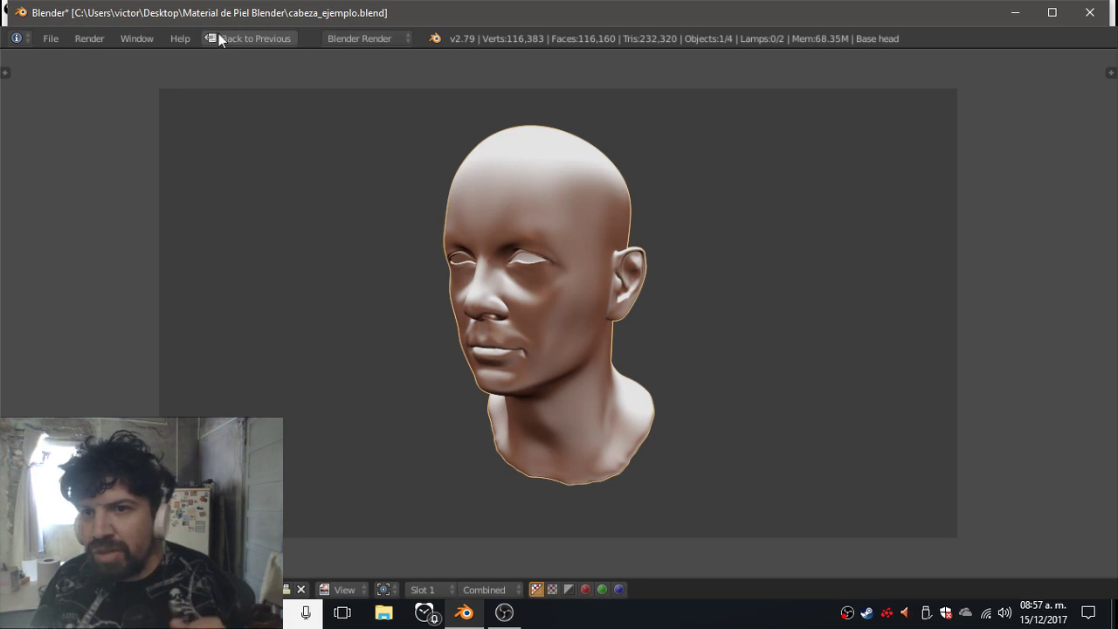
pyautogui.click(217, 38)
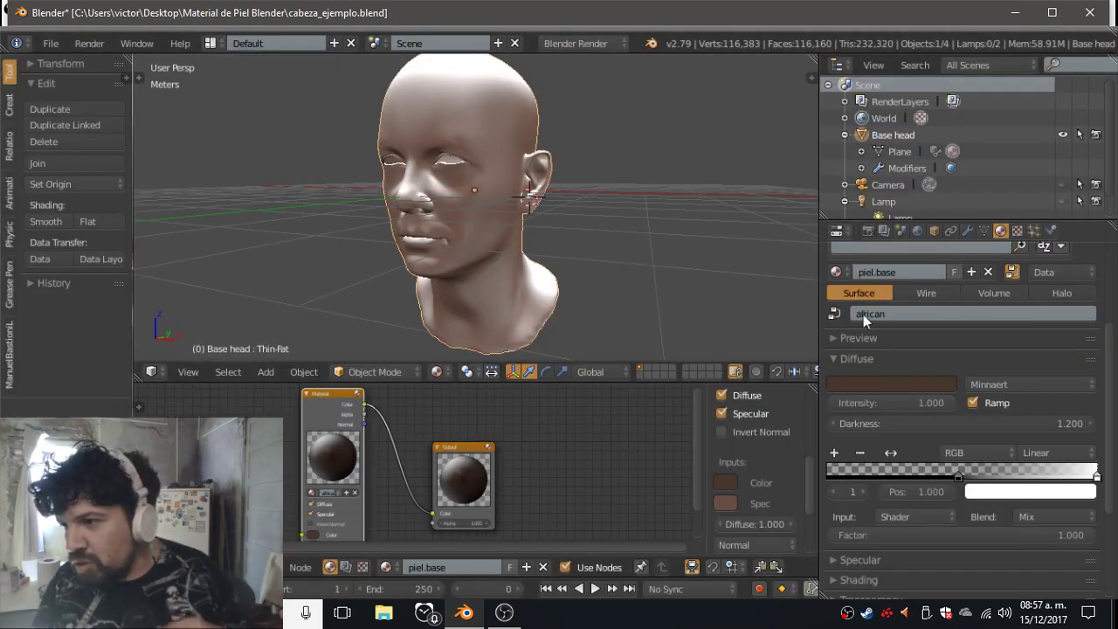
# Lighten the diffuse skin colour to 9F7768 and render a viewport preview of the head.
pyautogui.click(902, 384)
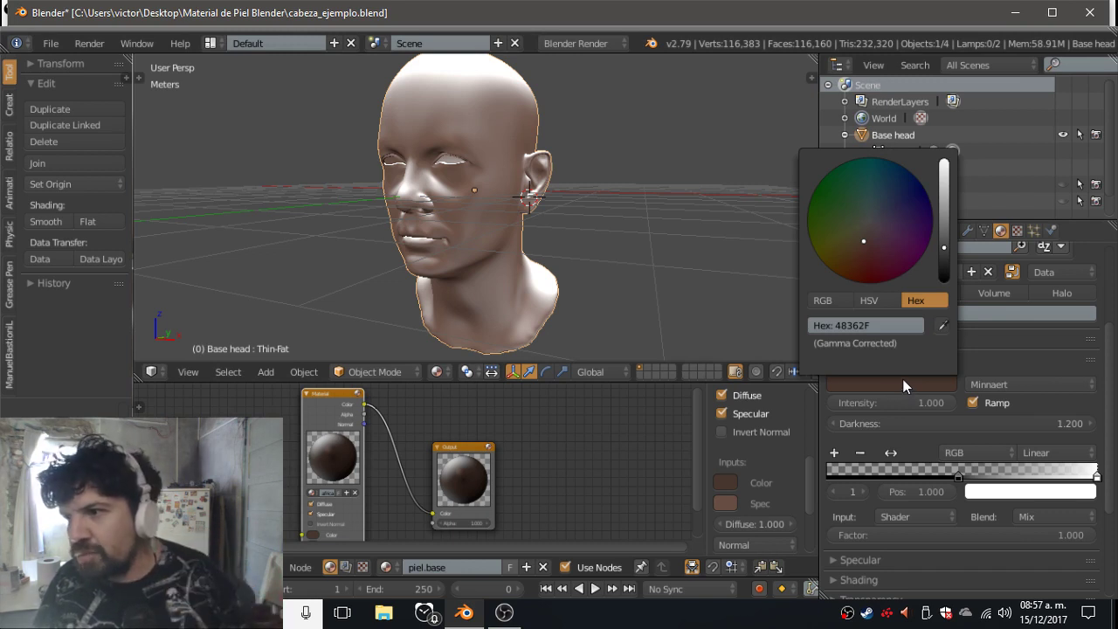
pyautogui.moveTo(945, 245)
pyautogui.mouseDown()
pyautogui.moveTo(944, 186)
pyautogui.moveTo(944, 210)
pyautogui.mouseUp()
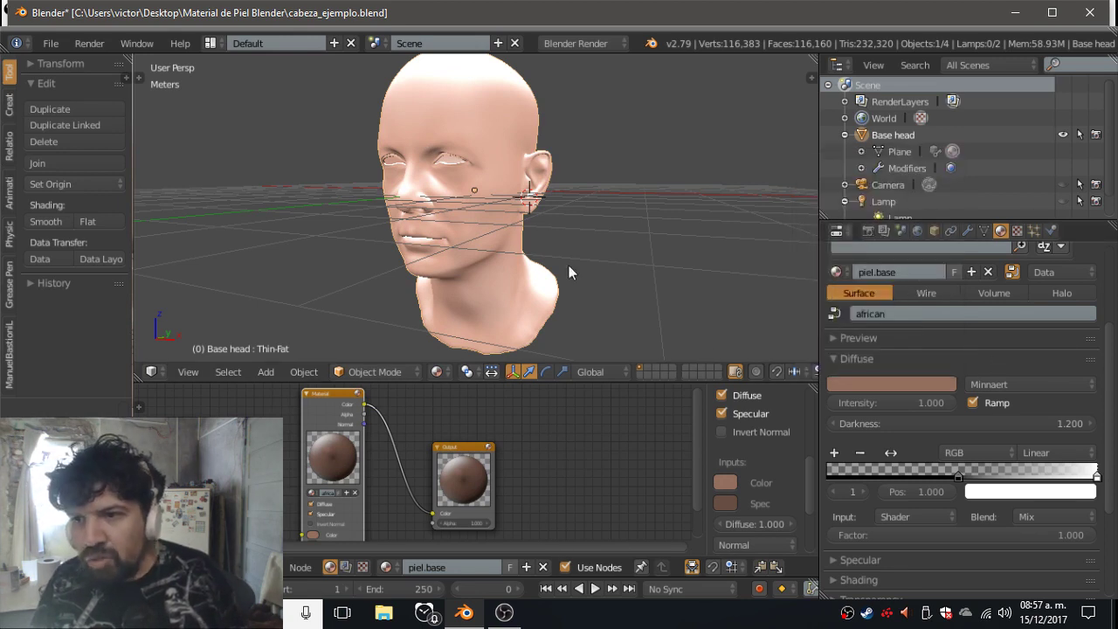
pyautogui.click(87, 44)
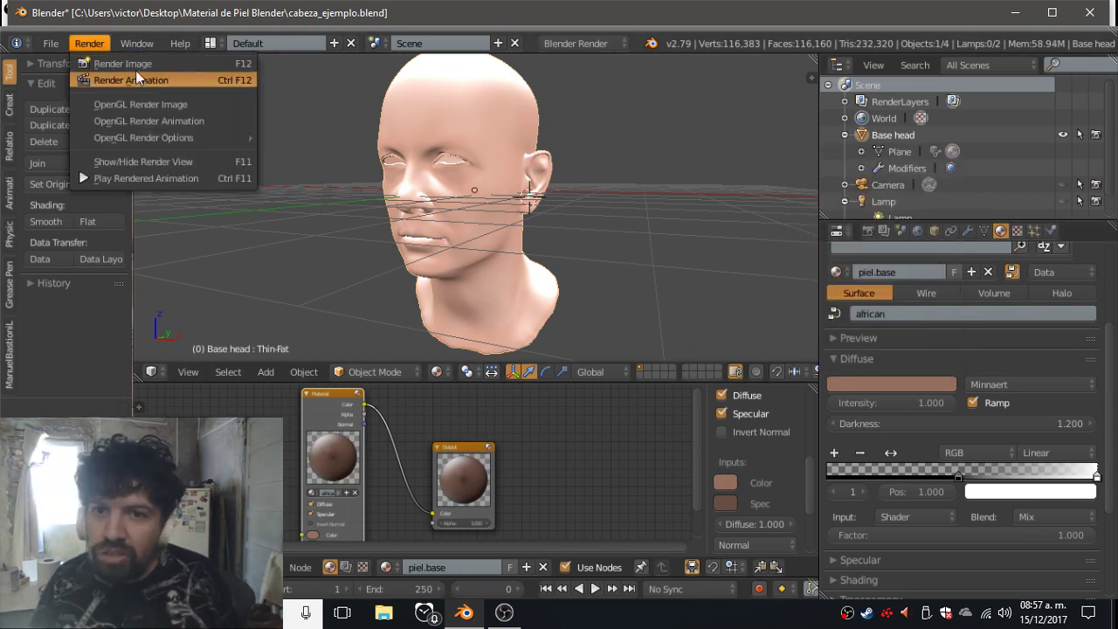
pyautogui.click(134, 104)
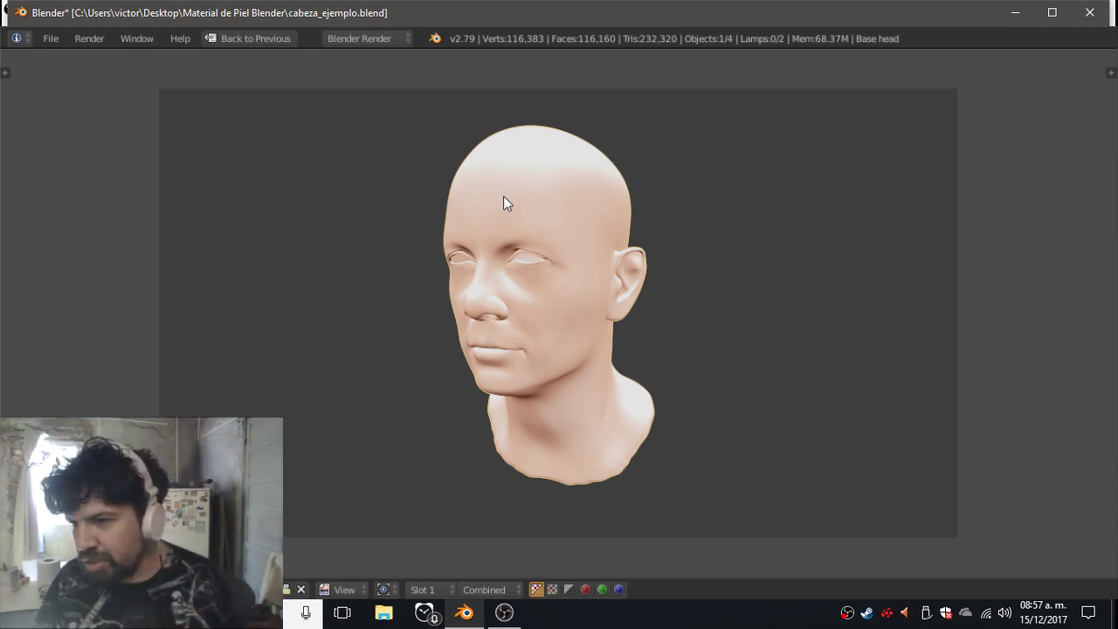
pyautogui.click(214, 39)
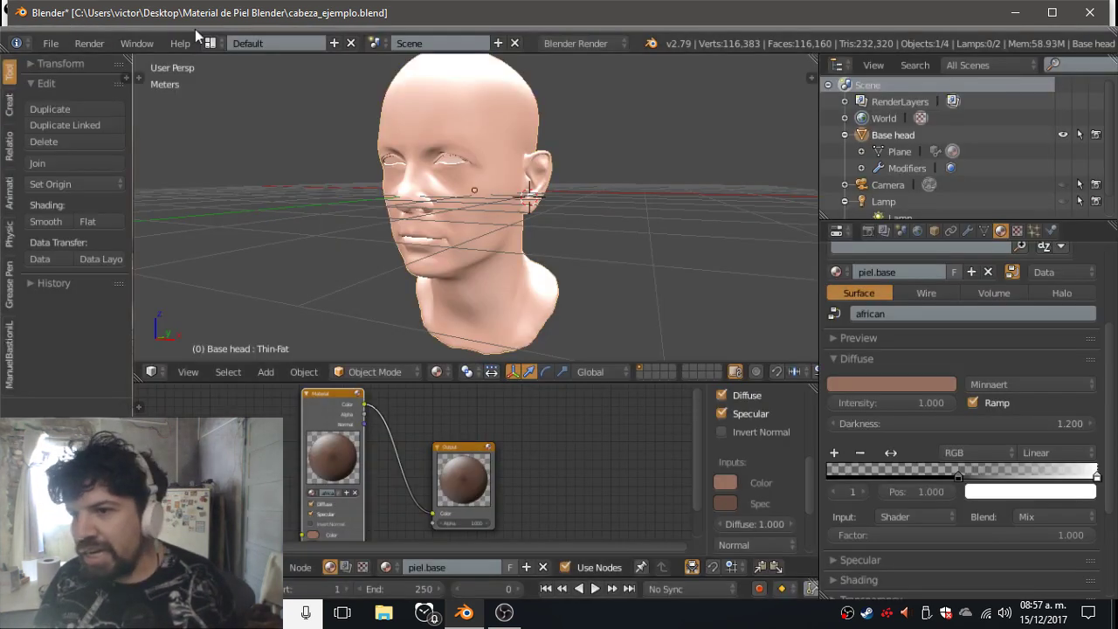
pyautogui.click(879, 339)
# Brighten the diffuse skin colour to BC8D7B and render the head again.
pyautogui.click(879, 339)
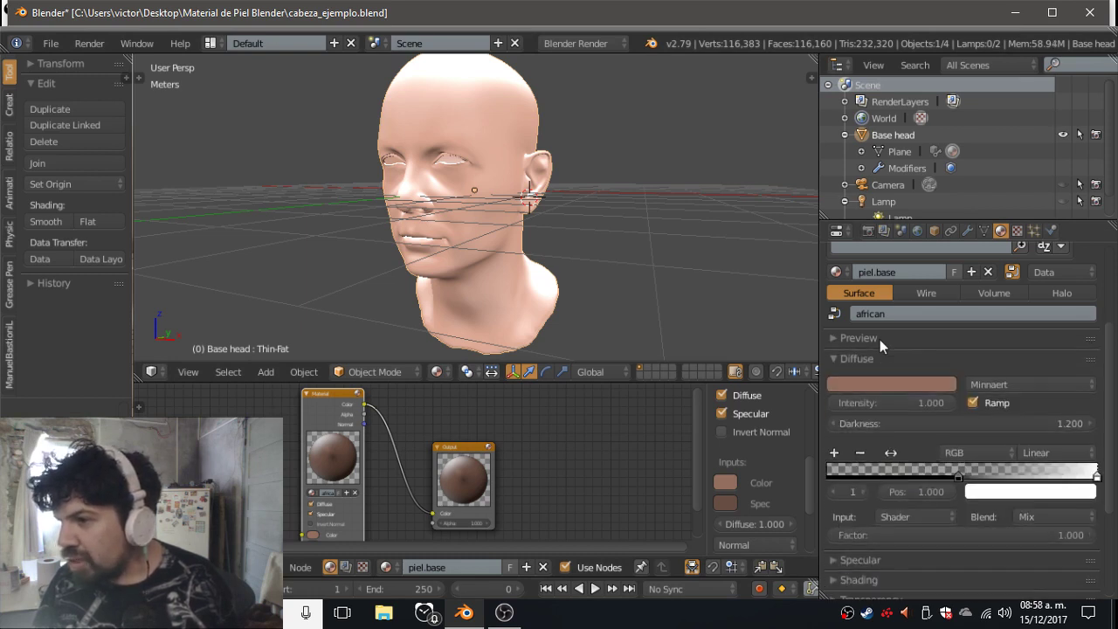
pyautogui.click(917, 385)
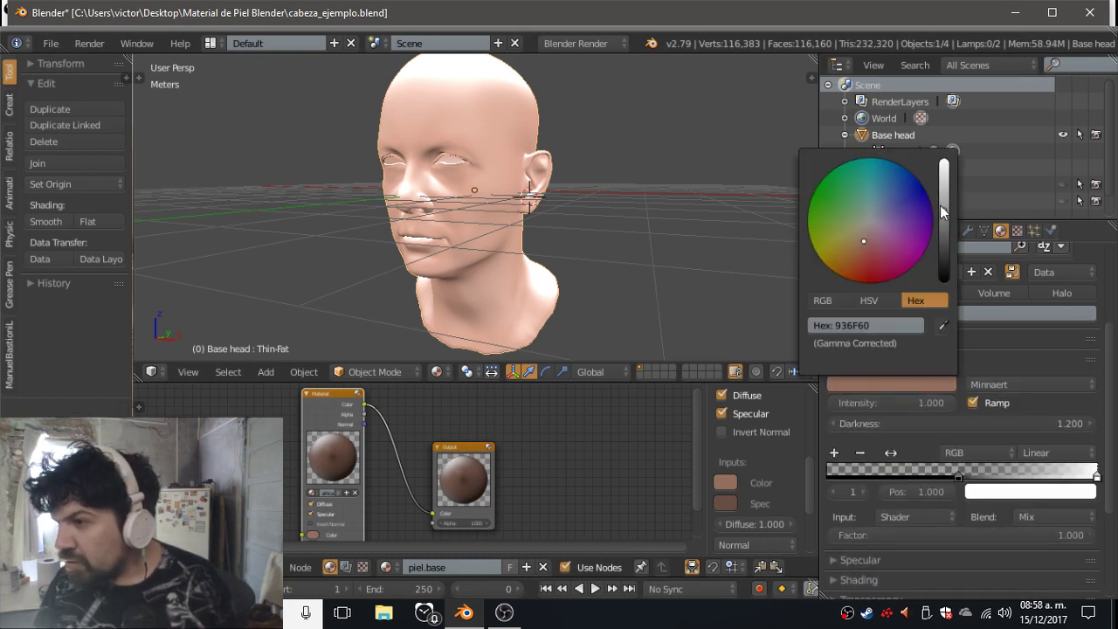
pyautogui.moveTo(942, 200); pyautogui.dragTo(944, 190)
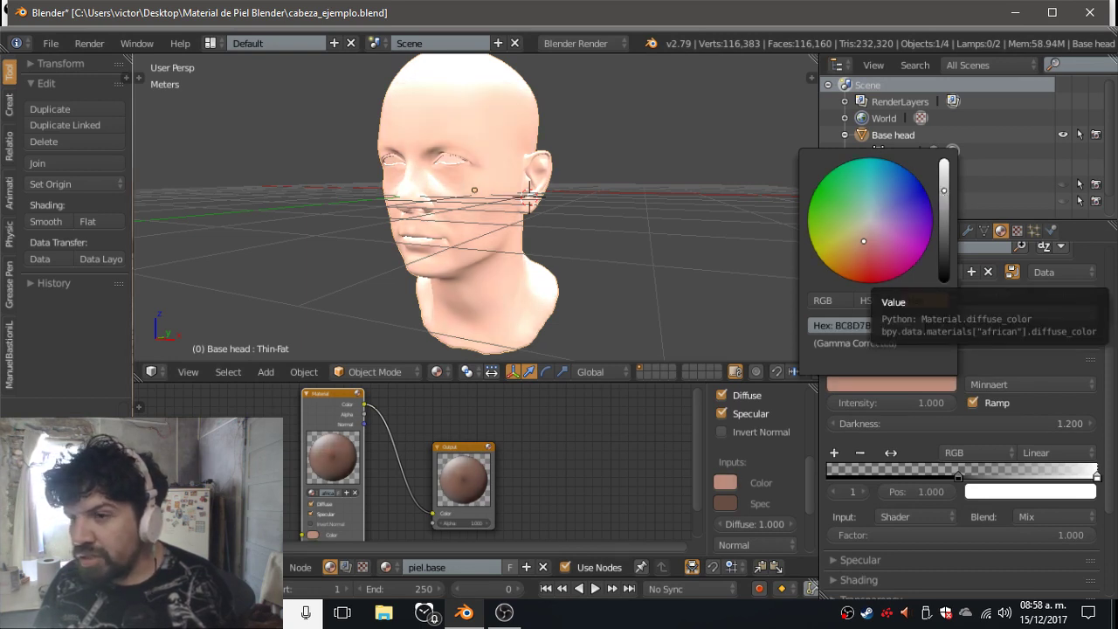
pyautogui.click(127, 44)
pyautogui.moveTo(89, 43)
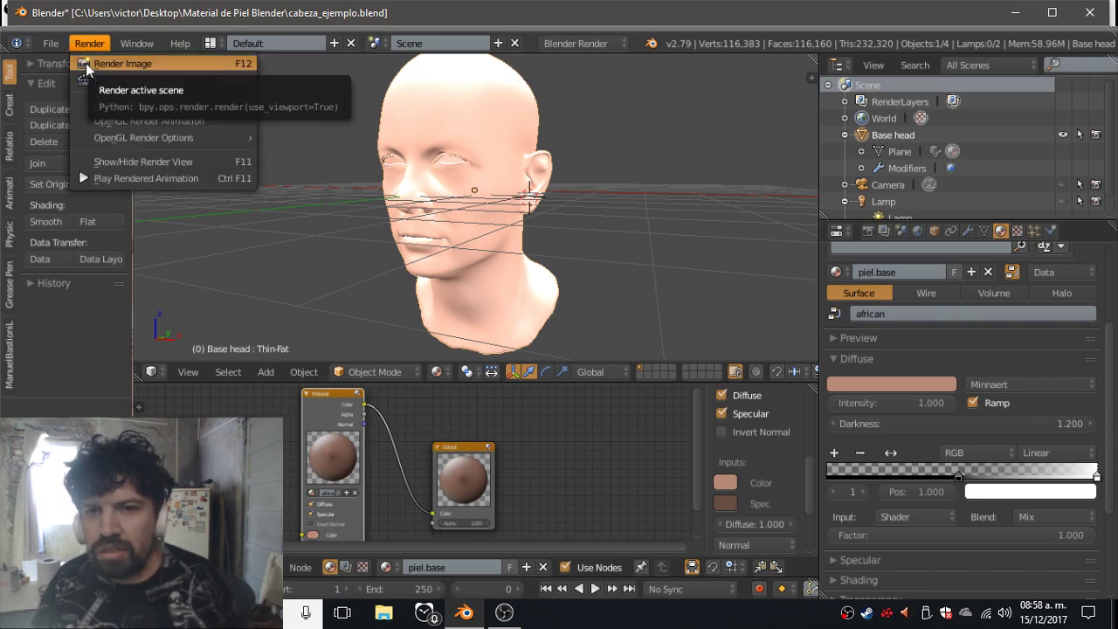
pyautogui.click(106, 102)
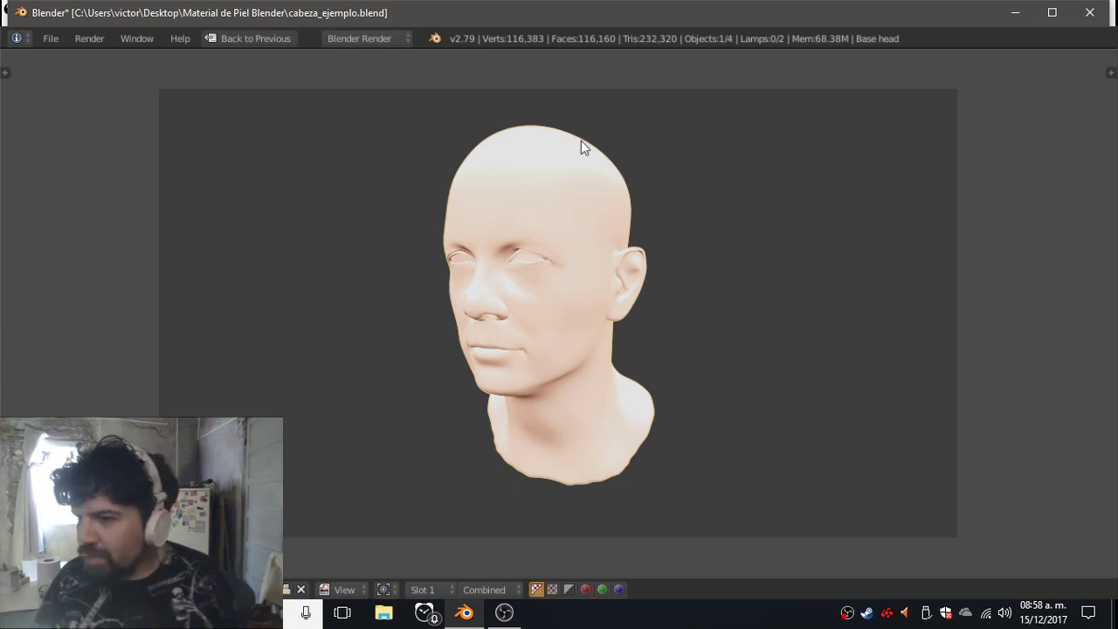
pyautogui.click(267, 44)
pyautogui.click(953, 359)
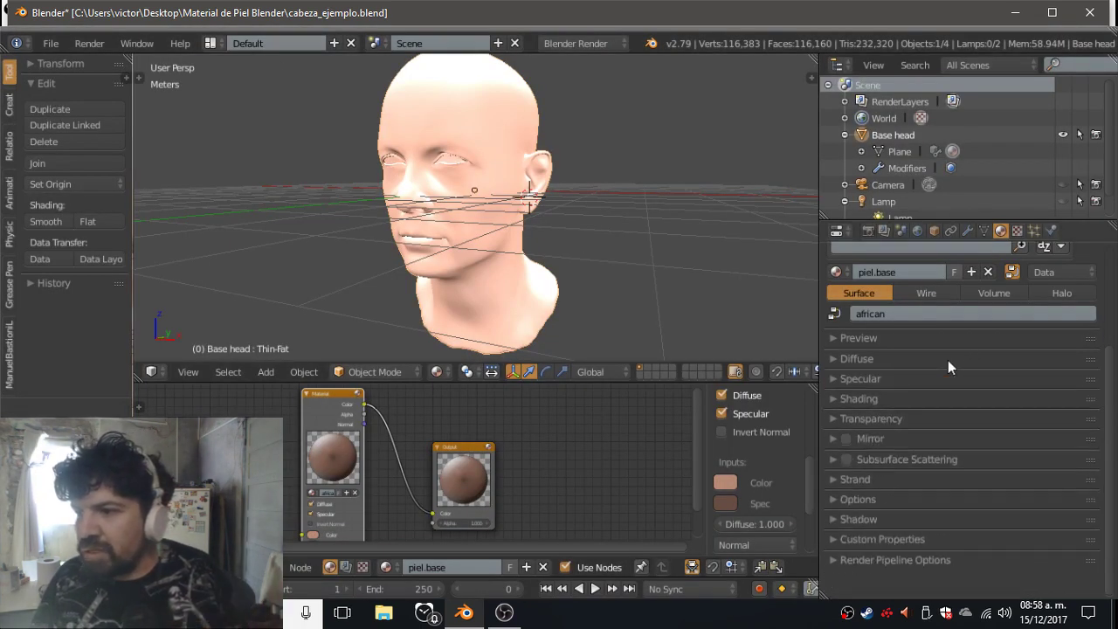
pyautogui.click(927, 379)
pyautogui.click(927, 379)
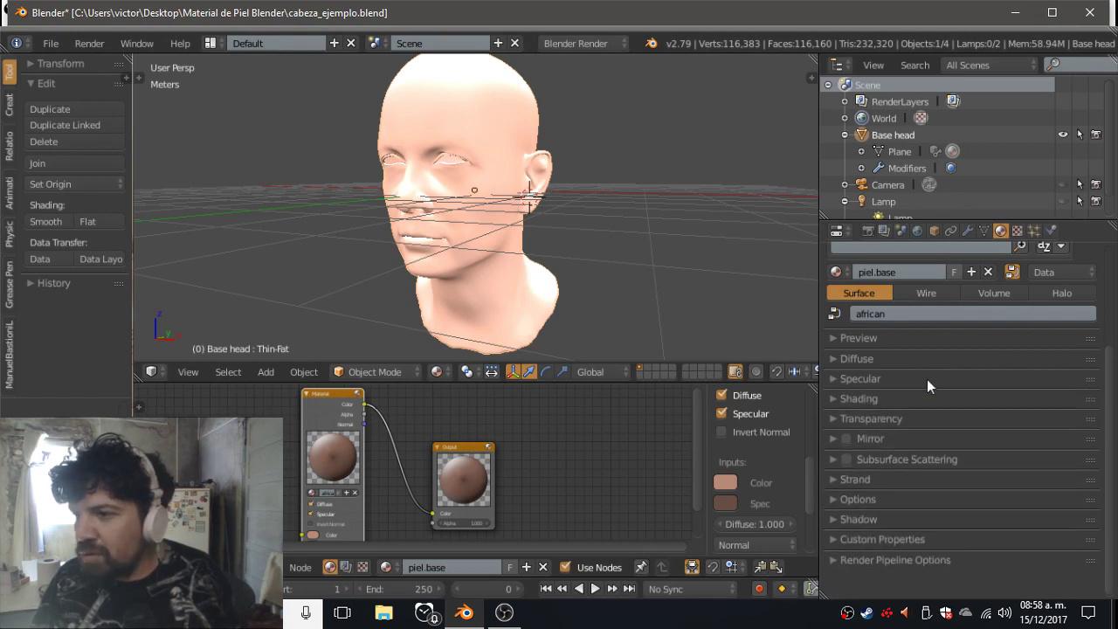
pyautogui.click(921, 358)
pyautogui.click(922, 360)
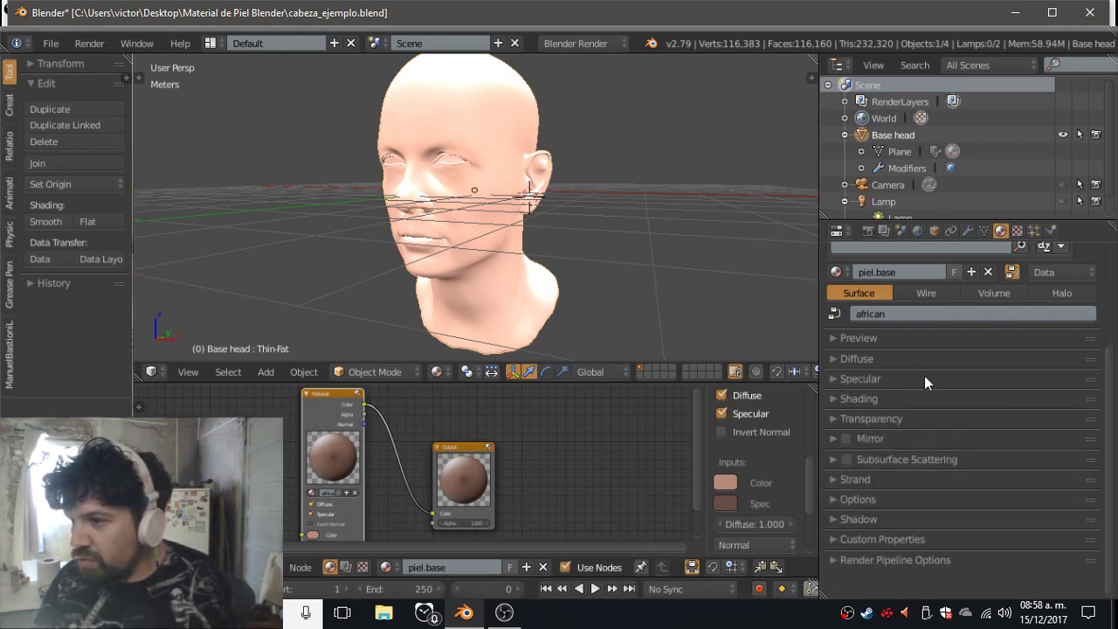
pyautogui.click(927, 377)
pyautogui.click(928, 377)
pyautogui.click(929, 398)
pyautogui.click(929, 398)
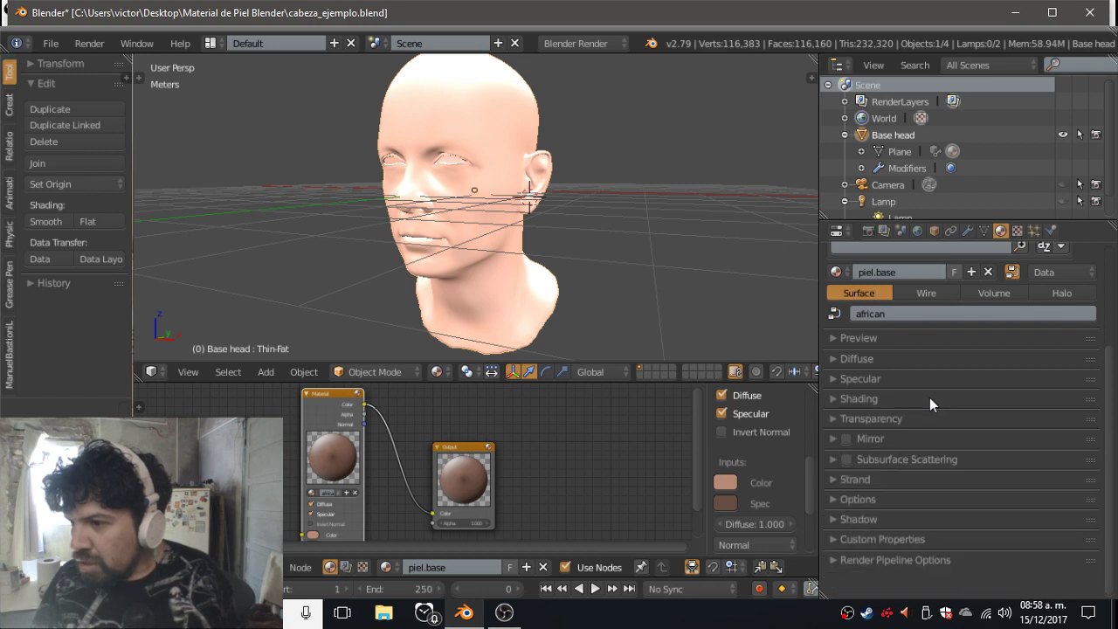
pyautogui.click(931, 418)
pyautogui.click(933, 419)
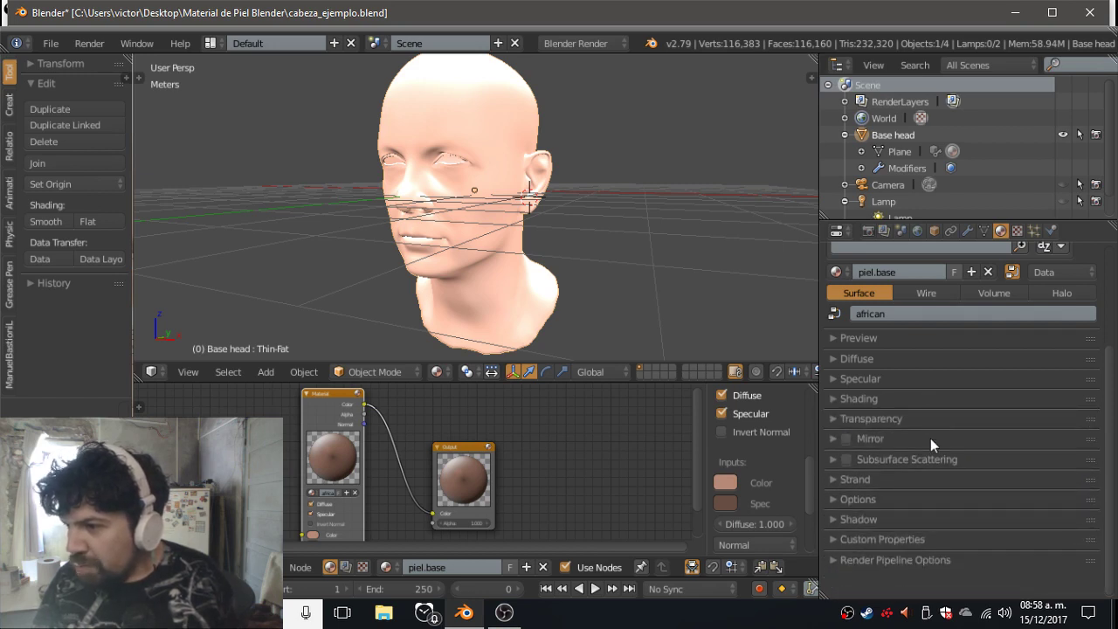
pyautogui.click(931, 438)
pyautogui.click(931, 439)
pyautogui.click(932, 457)
pyautogui.click(932, 456)
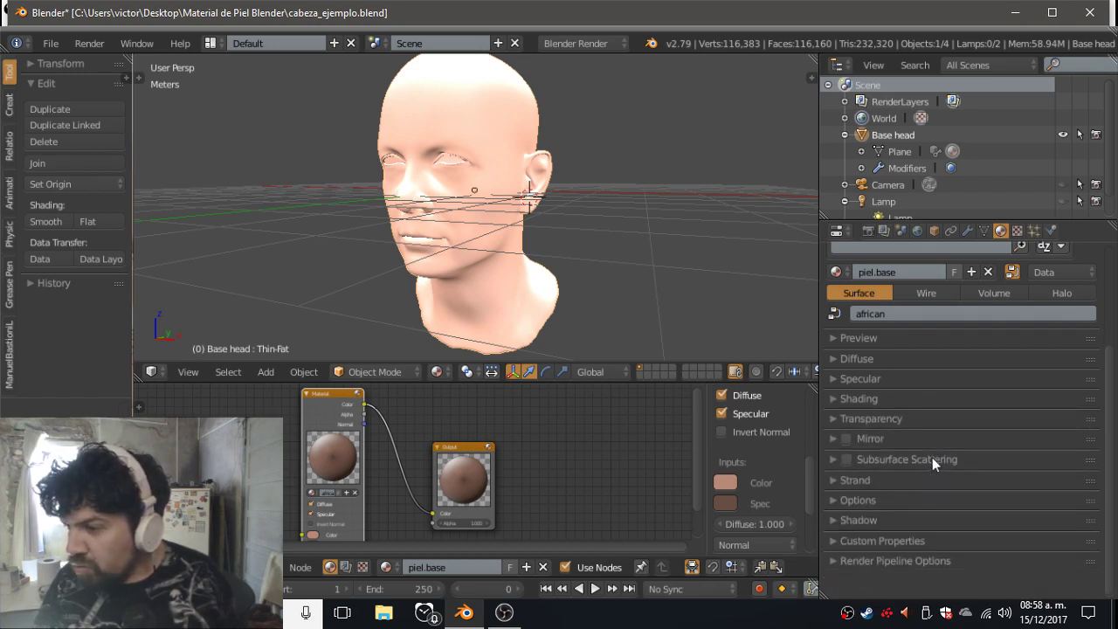
pyautogui.click(926, 474)
pyautogui.click(916, 504)
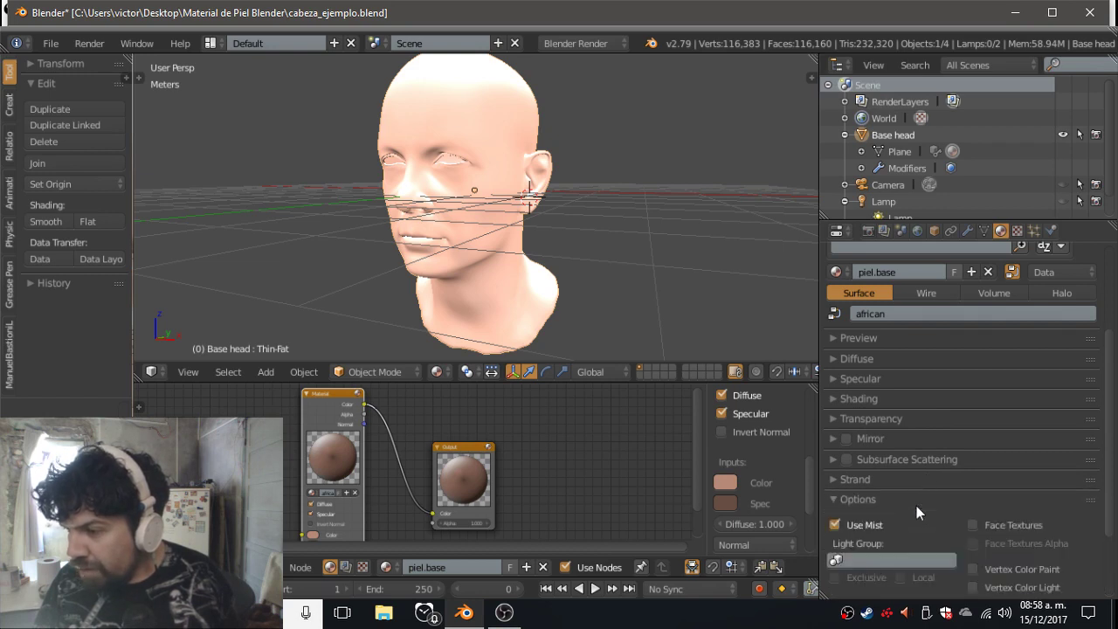
pyautogui.click(916, 505)
pyautogui.click(910, 520)
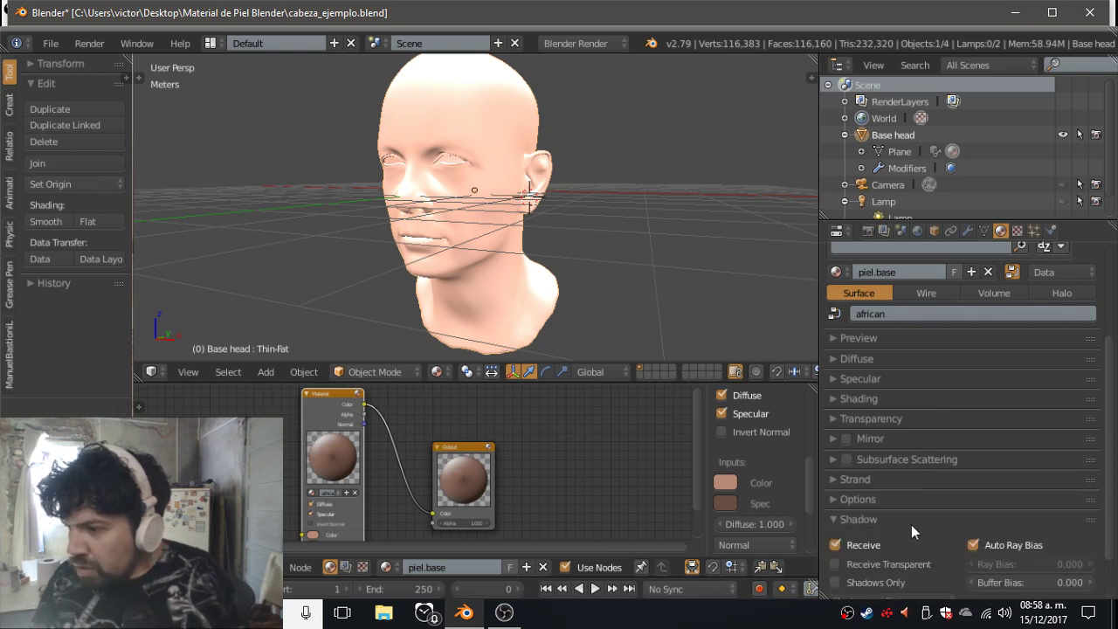
pyautogui.scroll(-2, 1110, 467)
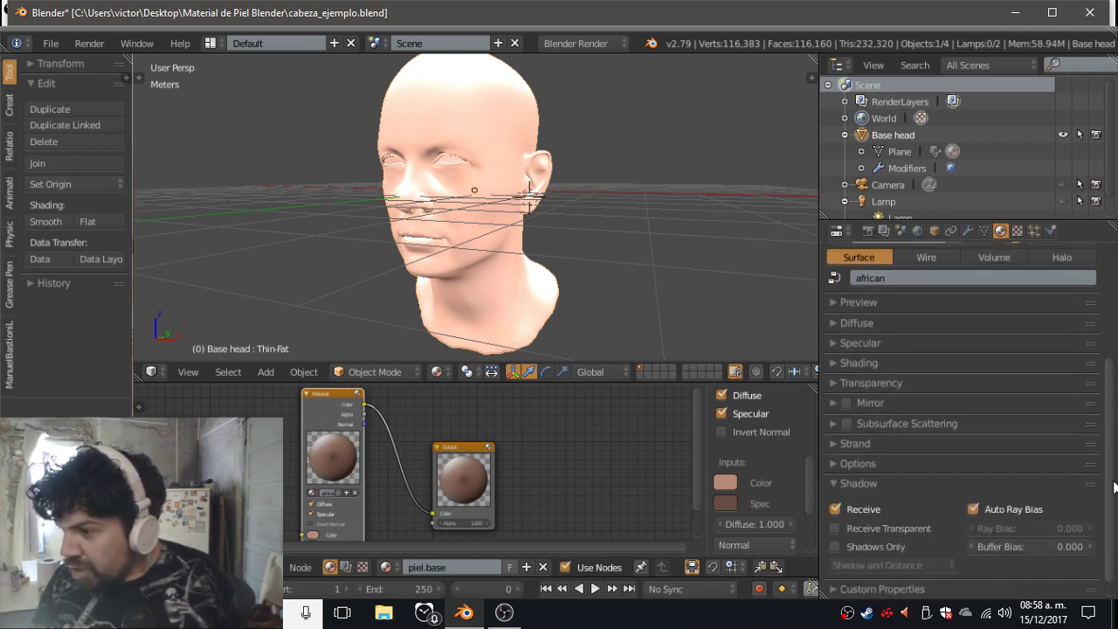
pyautogui.scroll(1, 1111, 533)
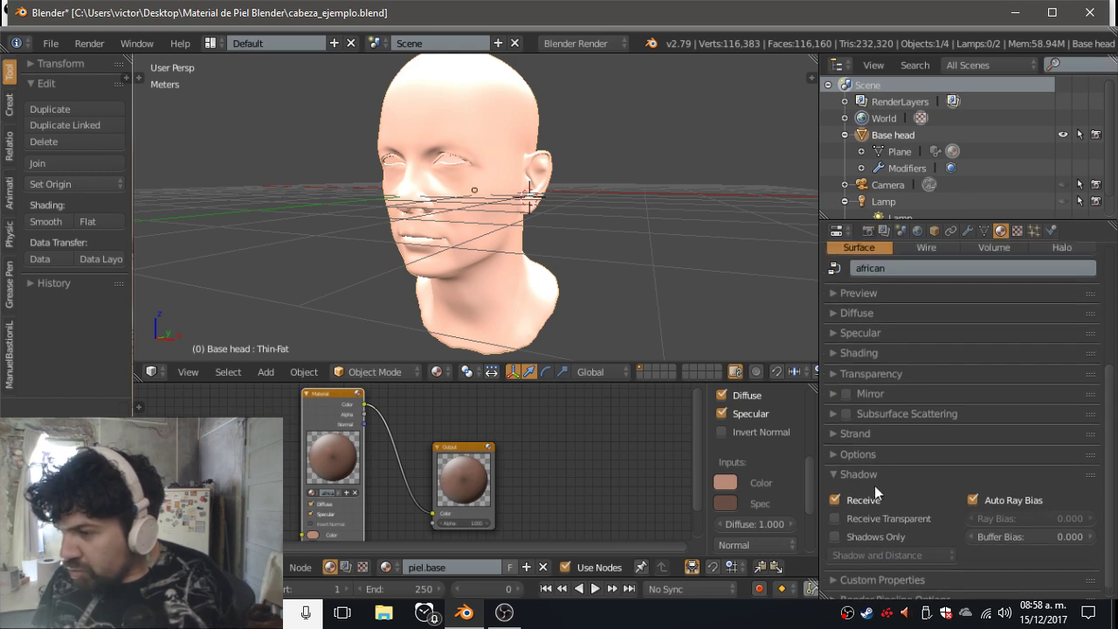
pyautogui.click(878, 475)
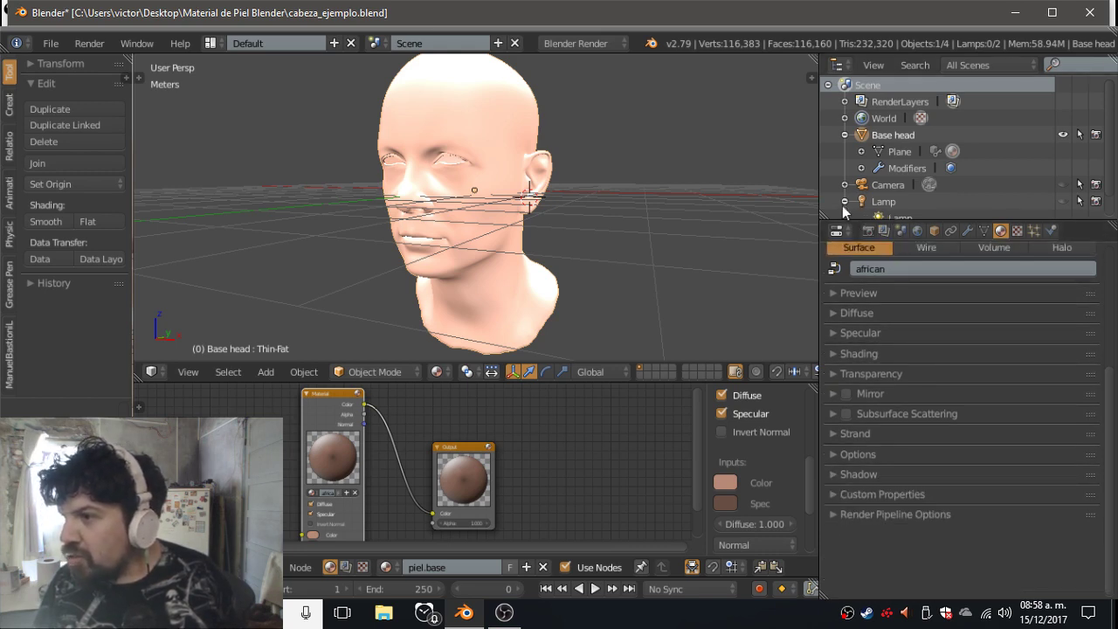
# Check the Point lamp, then switch off Ambient Occlusion in the World settings.
pyautogui.click(844, 136)
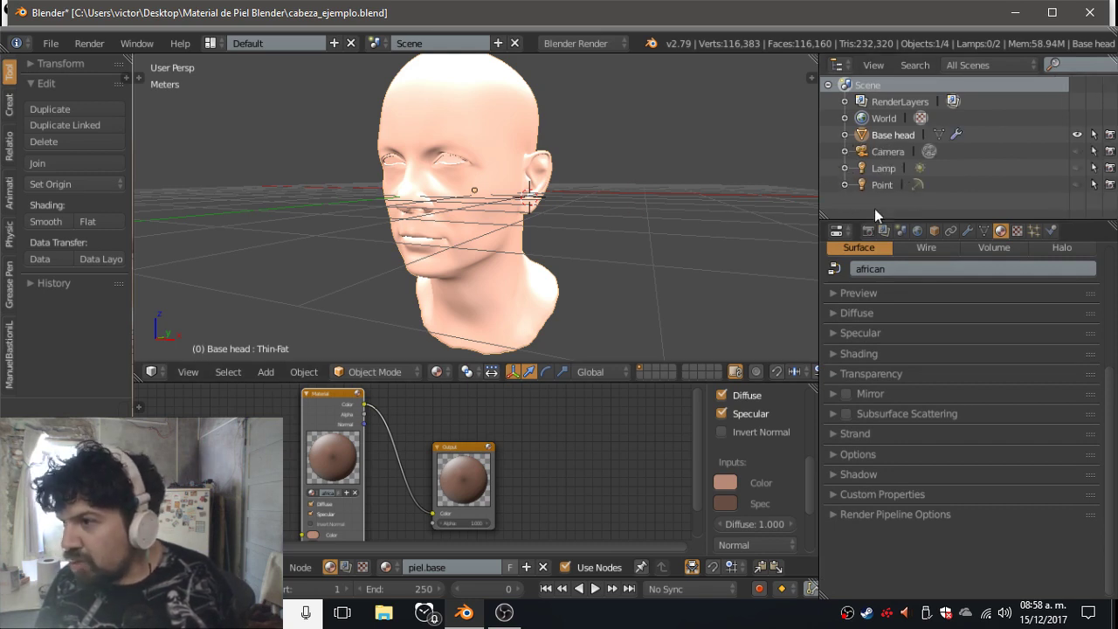
pyautogui.click(918, 172)
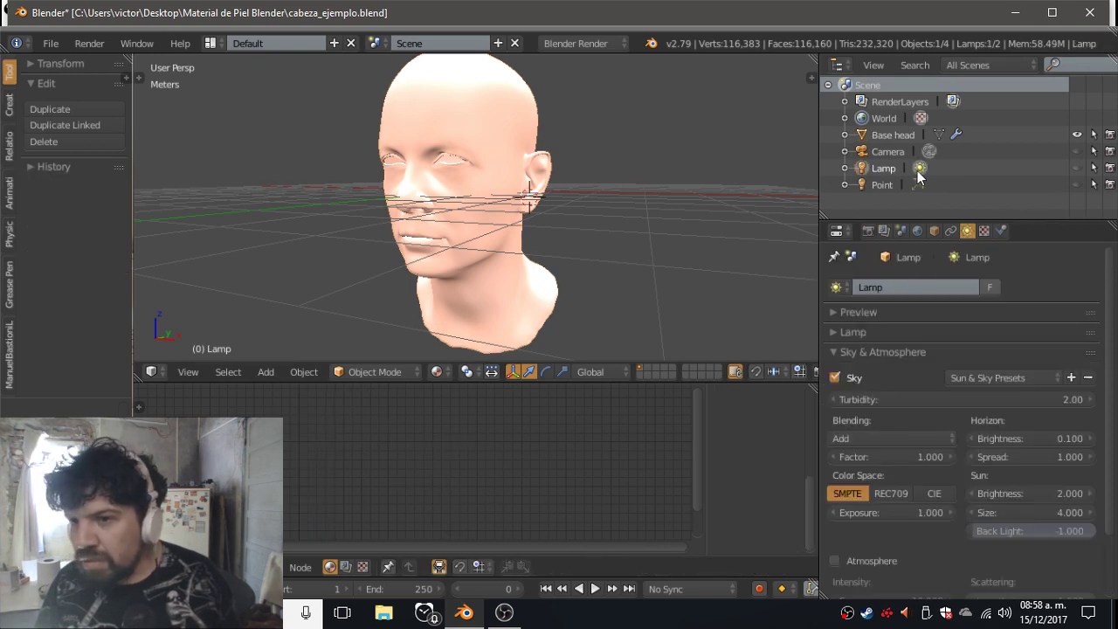
pyautogui.click(918, 186)
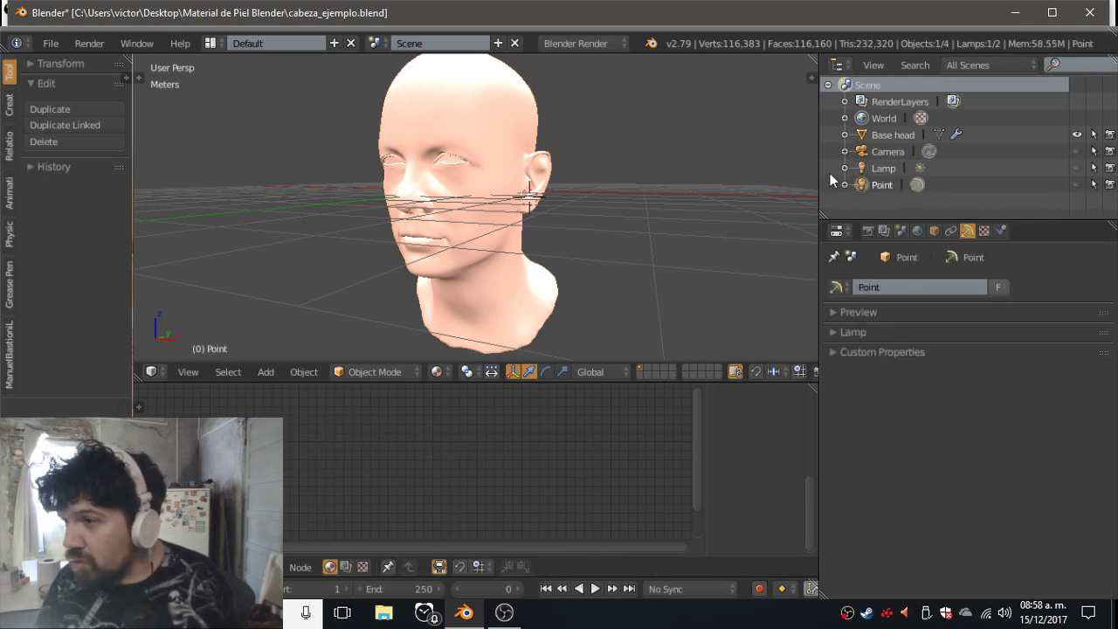
pyautogui.click(915, 230)
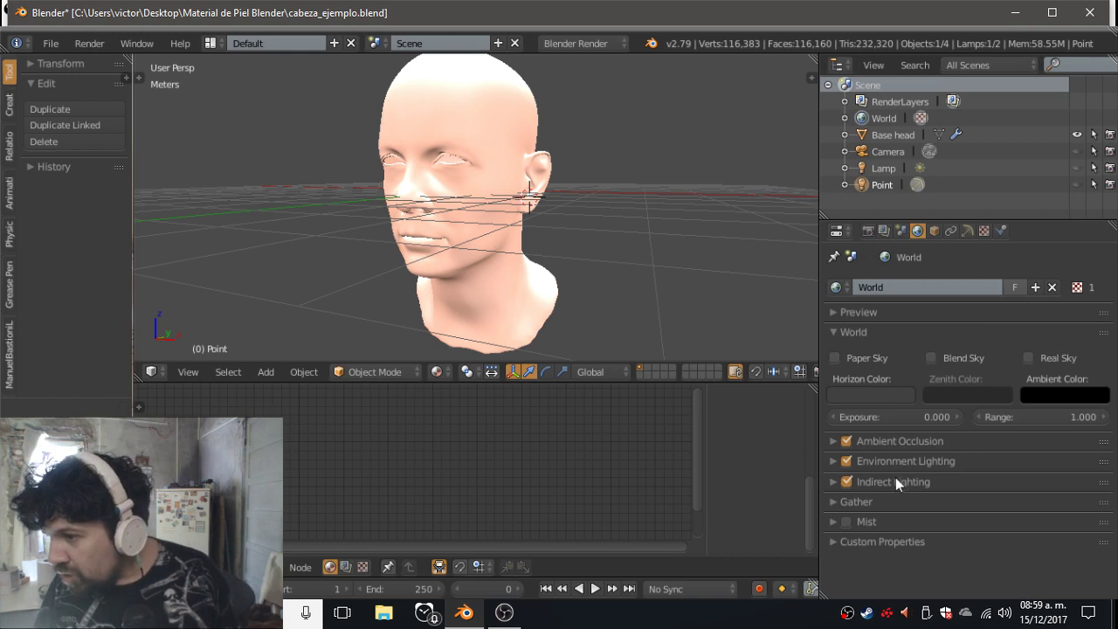
pyautogui.click(845, 441)
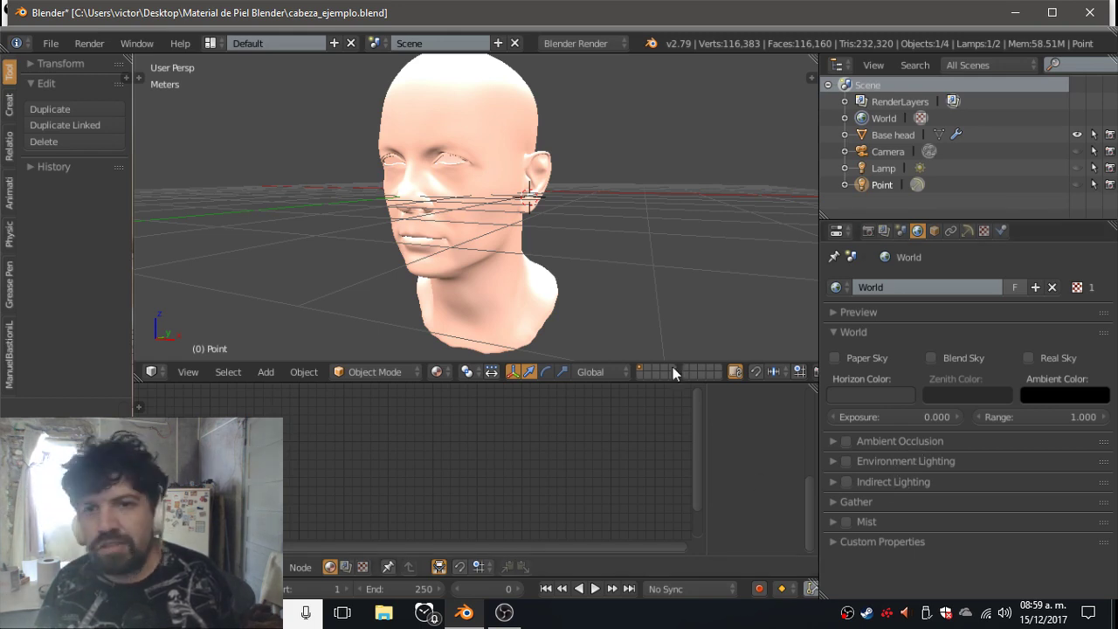
# Render a still image of the head, check it, and return to the editing layout.
pyautogui.click(89, 43)
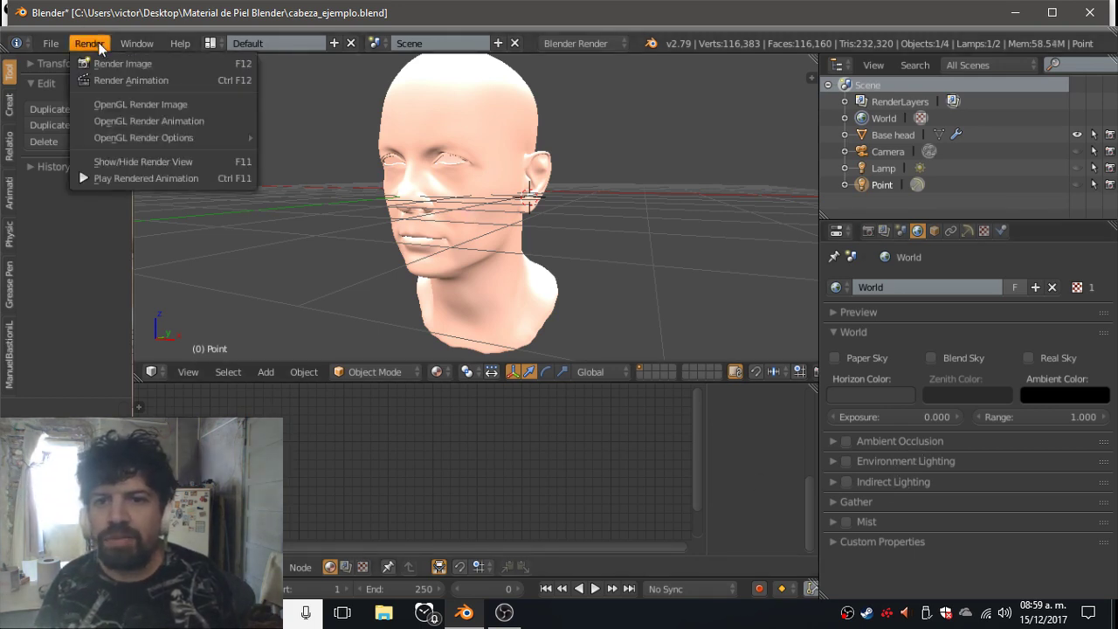
pyautogui.click(118, 102)
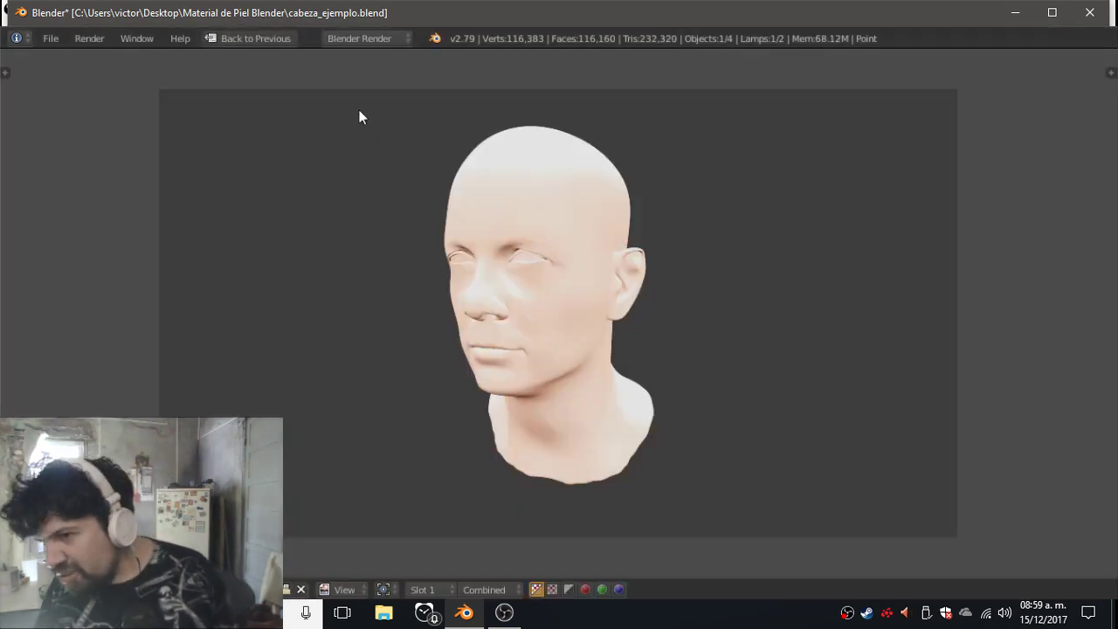
pyautogui.click(247, 40)
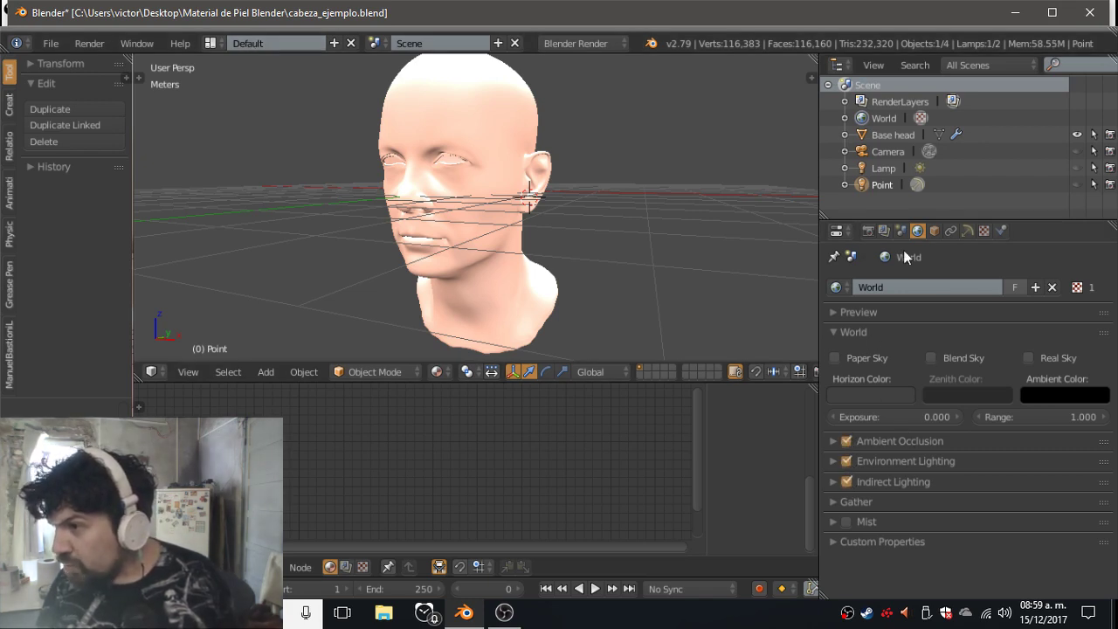
# Look over the Render tab's Freestyle and Anti-Aliasing panels, then show the Scene tab's Color Management.
pyautogui.click(873, 232)
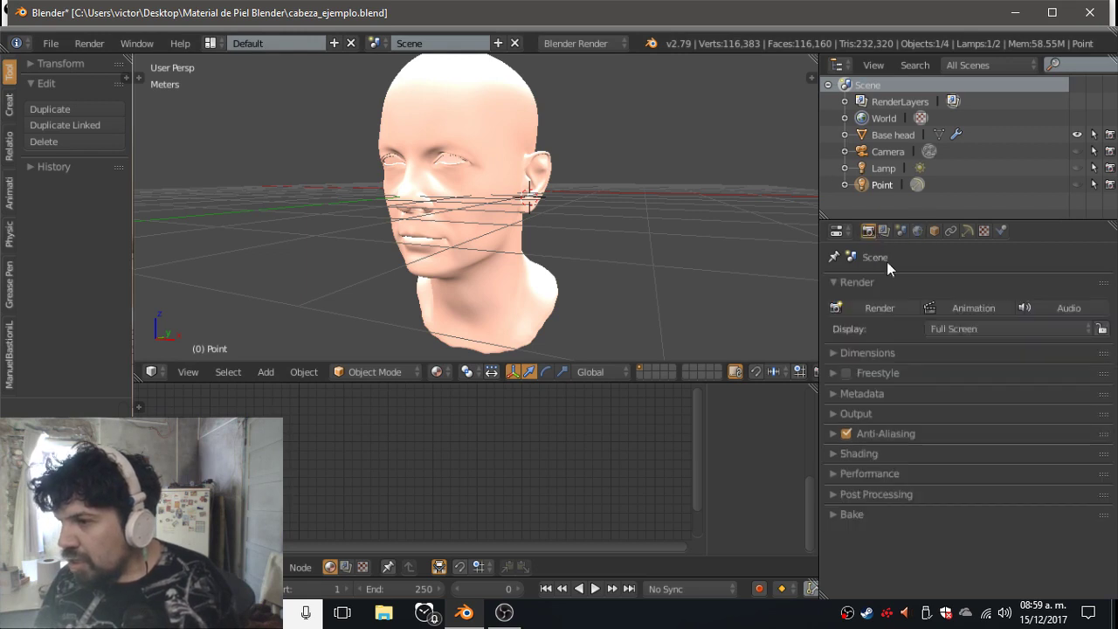
pyautogui.click(968, 372)
pyautogui.click(968, 372)
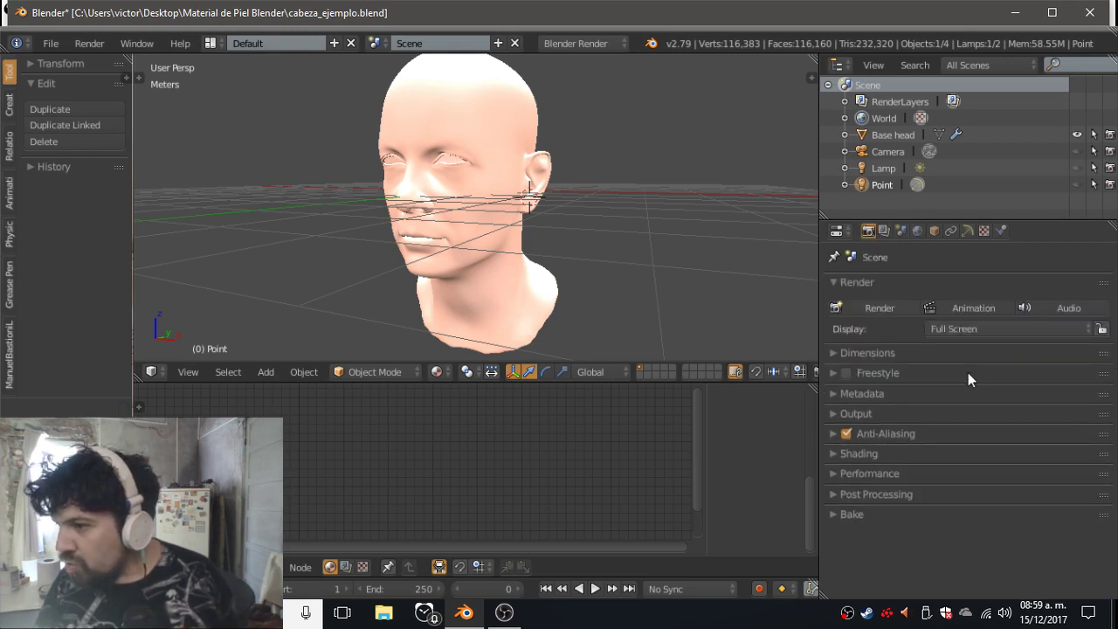
pyautogui.click(963, 438)
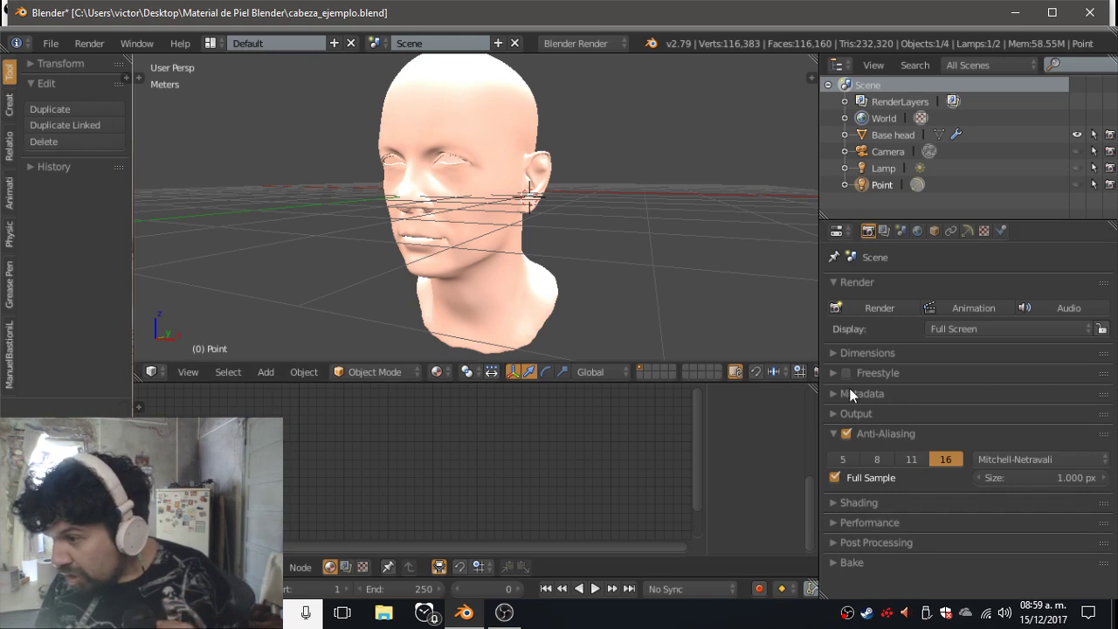
pyautogui.click(879, 435)
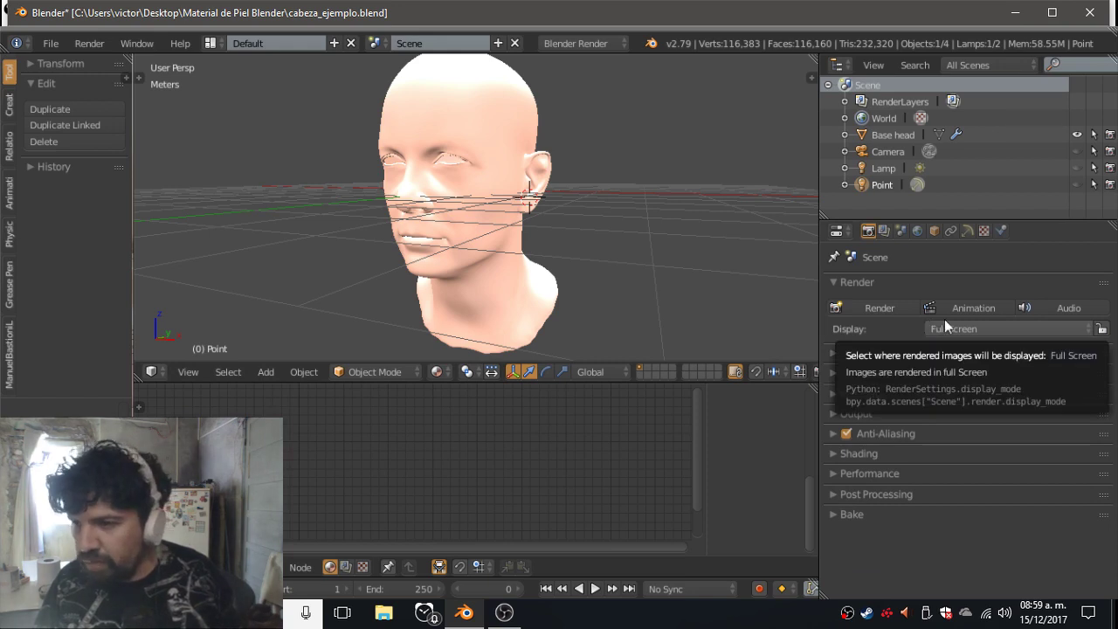
pyautogui.click(904, 232)
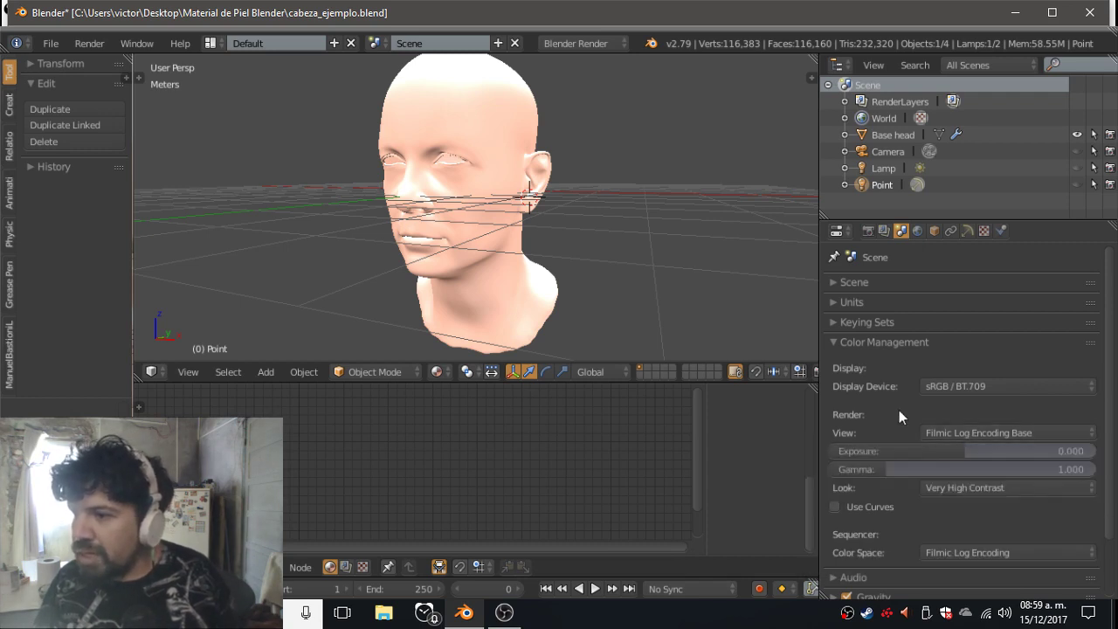
# Collapse and re-expand the Color Management panel to review its settings.
pyautogui.click(930, 344)
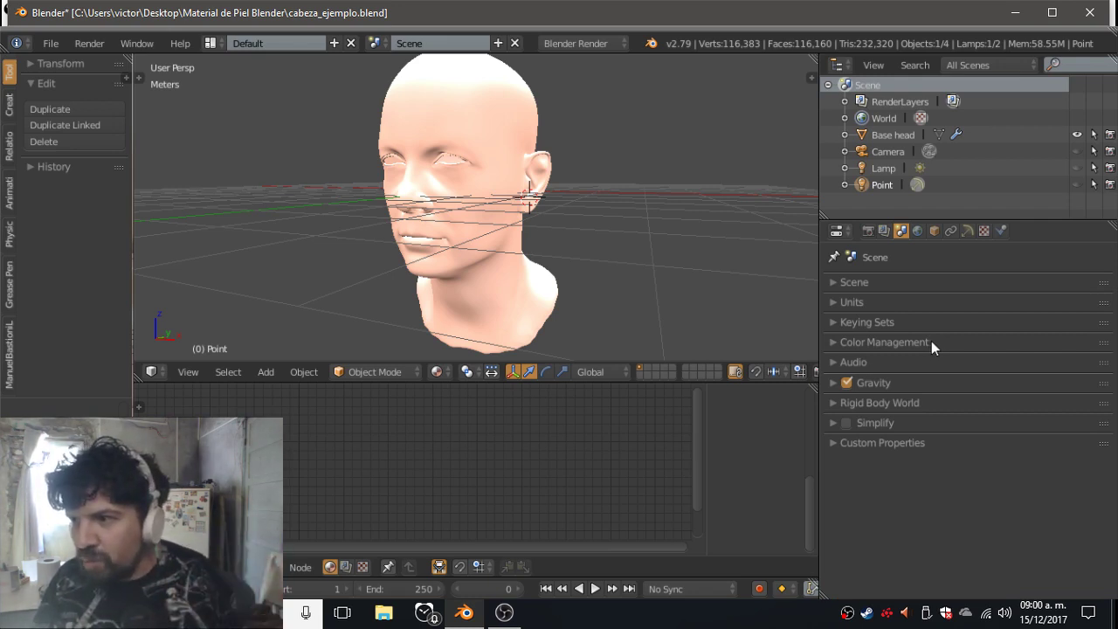
pyautogui.click(932, 347)
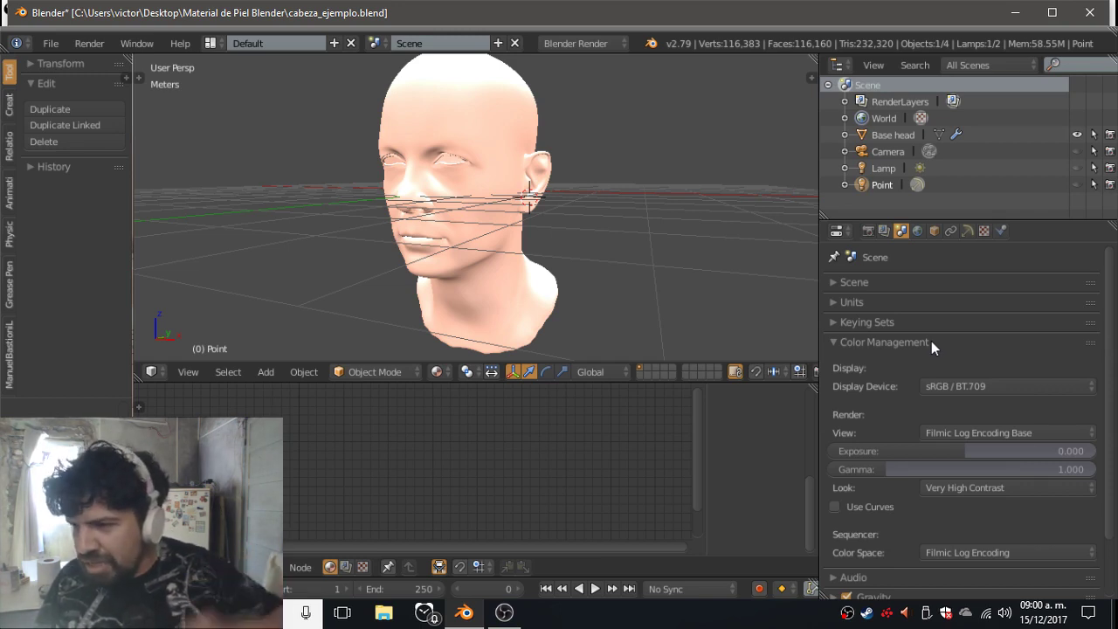
pyautogui.click(933, 350)
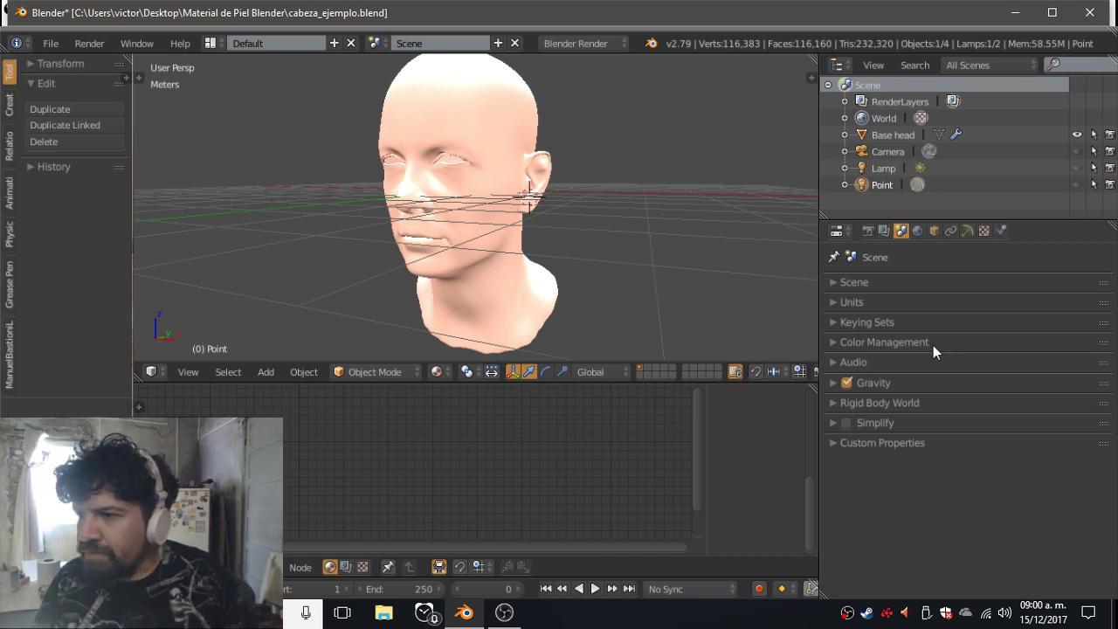
pyautogui.click(933, 345)
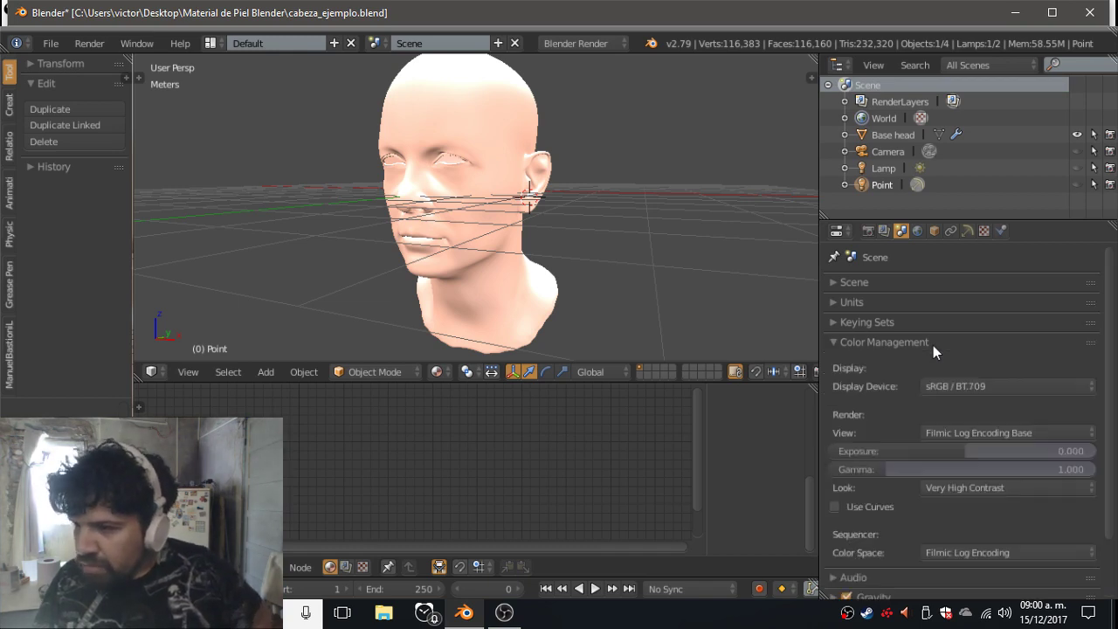
pyautogui.click(933, 345)
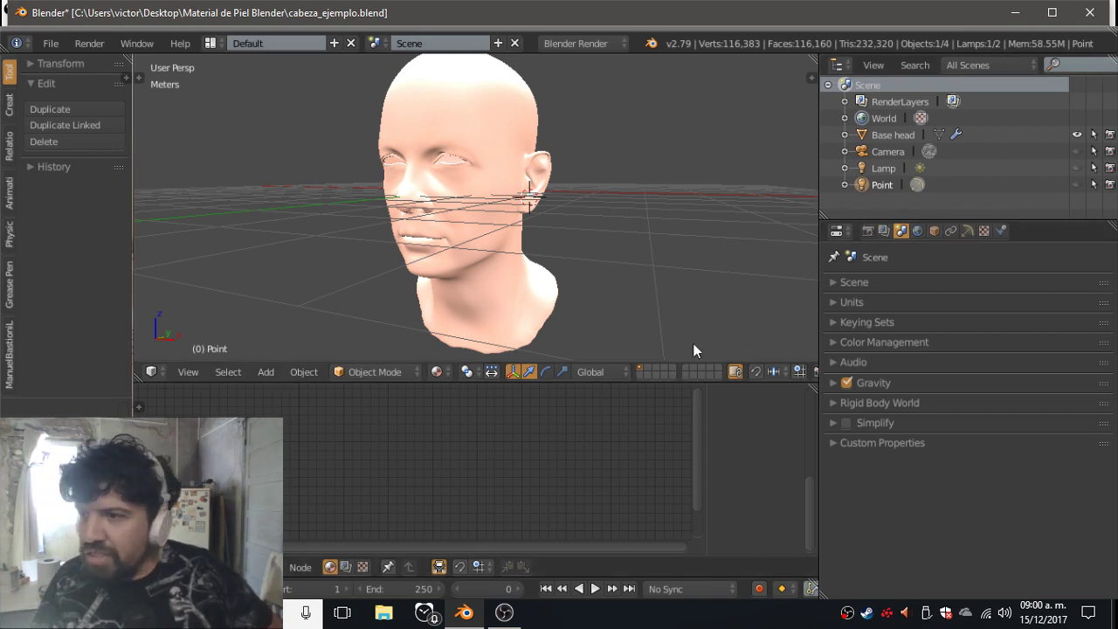
# Check the Texture and World tabs, then reselect Base head in the Outliner.
pyautogui.click(985, 232)
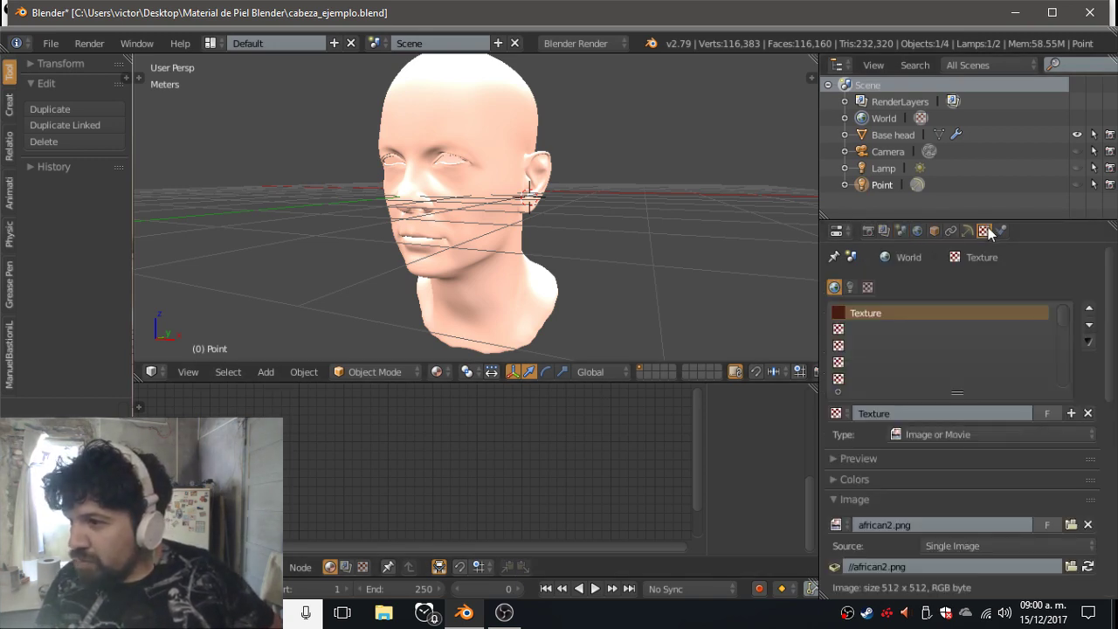
pyautogui.click(918, 233)
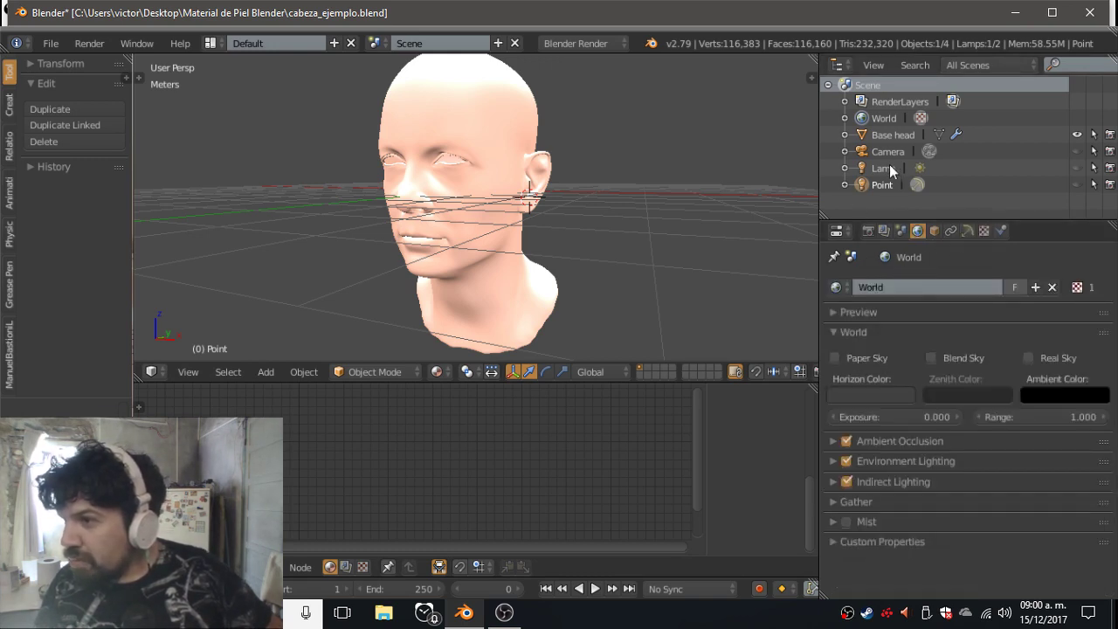
pyautogui.click(899, 134)
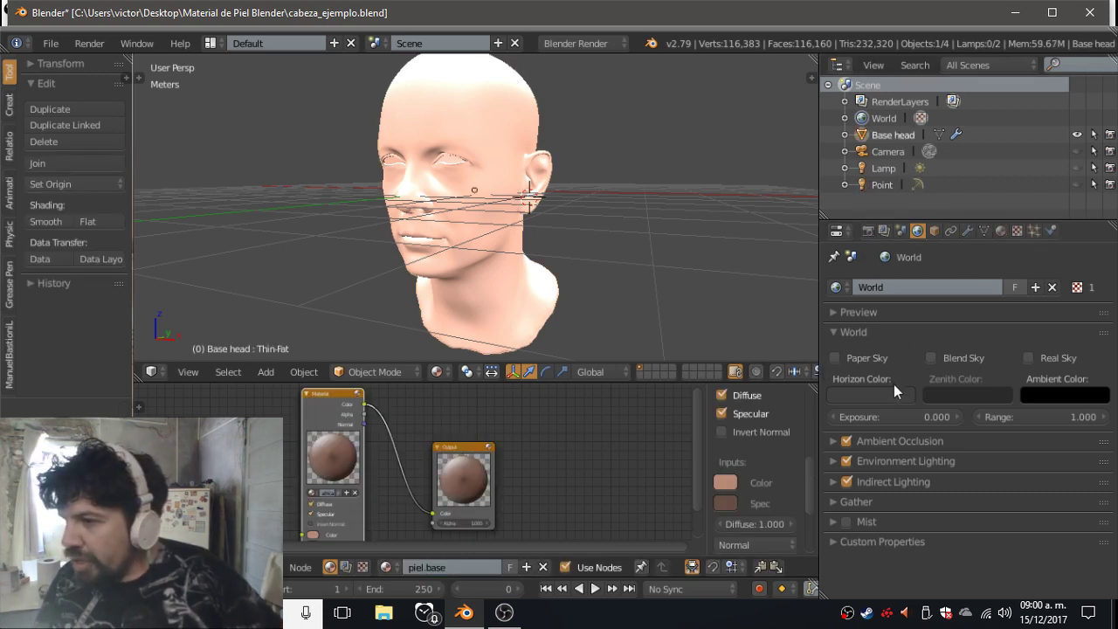
# Add a second material slot to the head holding a new material named 'piel2'.
pyautogui.click(880, 330)
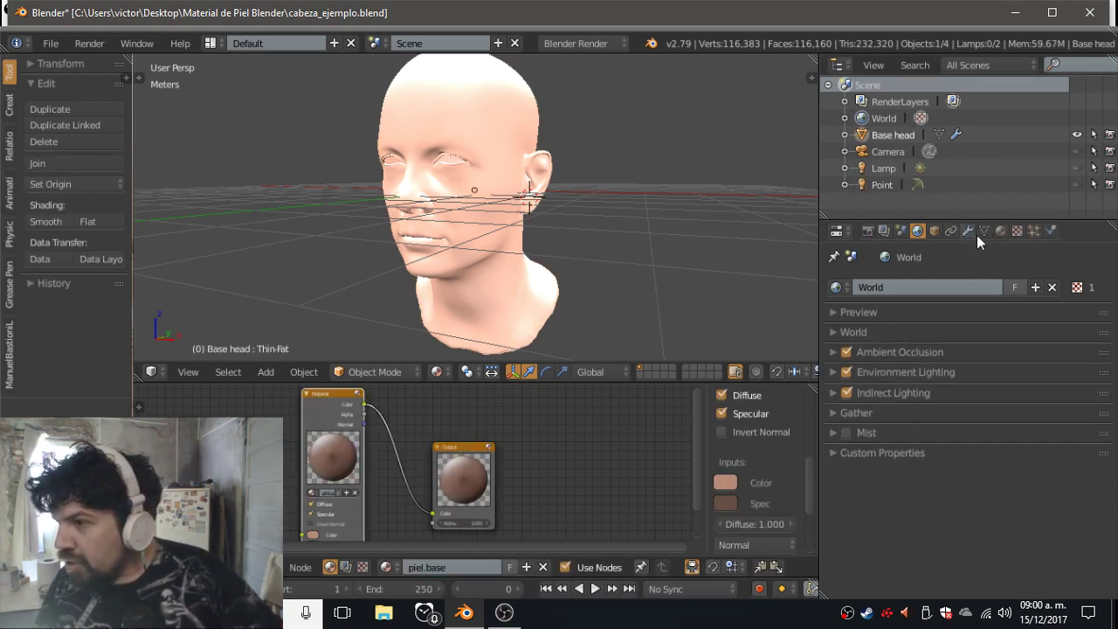
pyautogui.click(1001, 230)
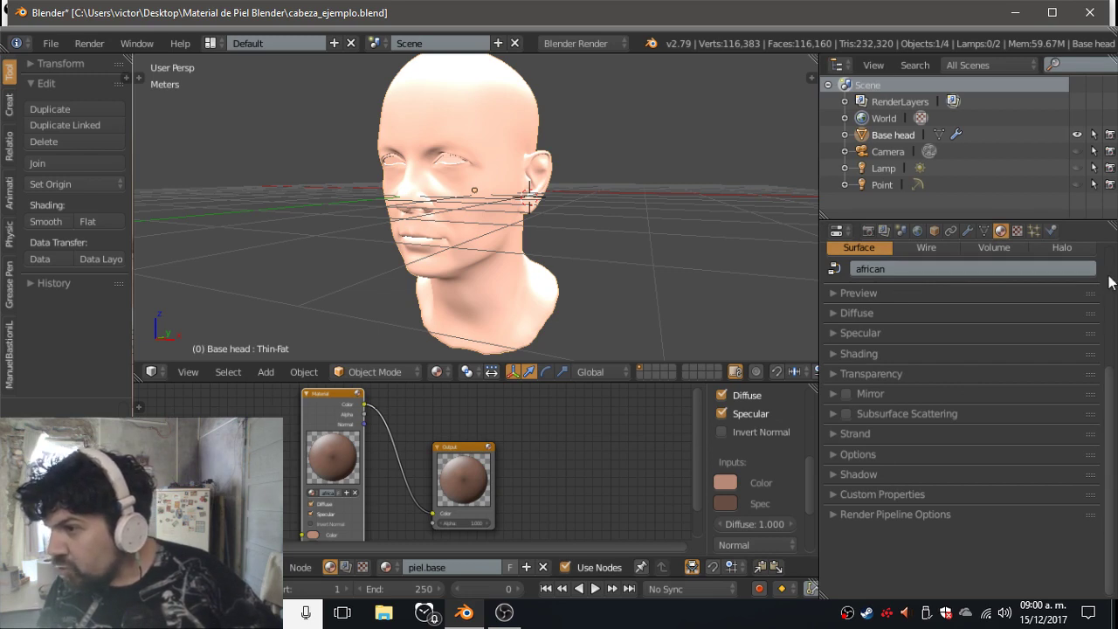
pyautogui.scroll(5, 1103, 282)
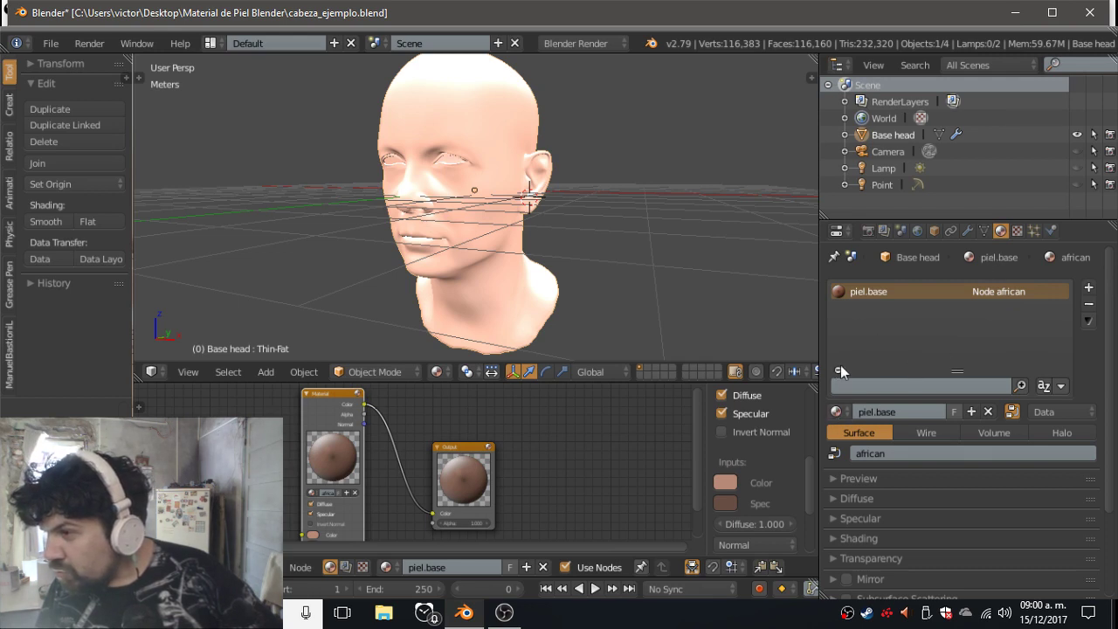
pyautogui.click(1084, 295)
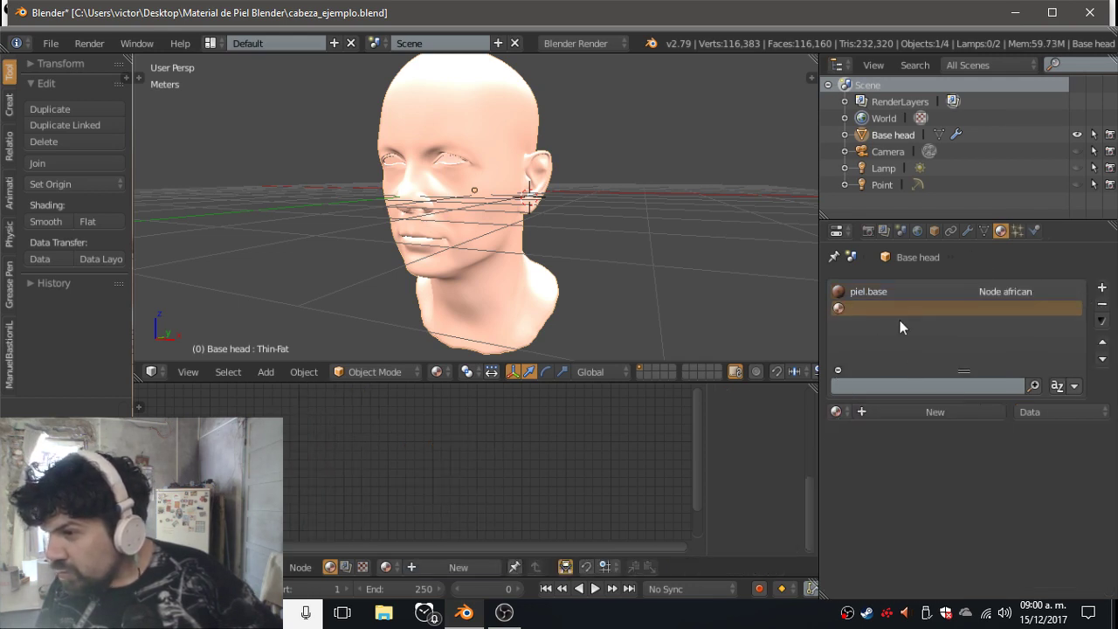
pyautogui.click(885, 412)
pyautogui.click(884, 412)
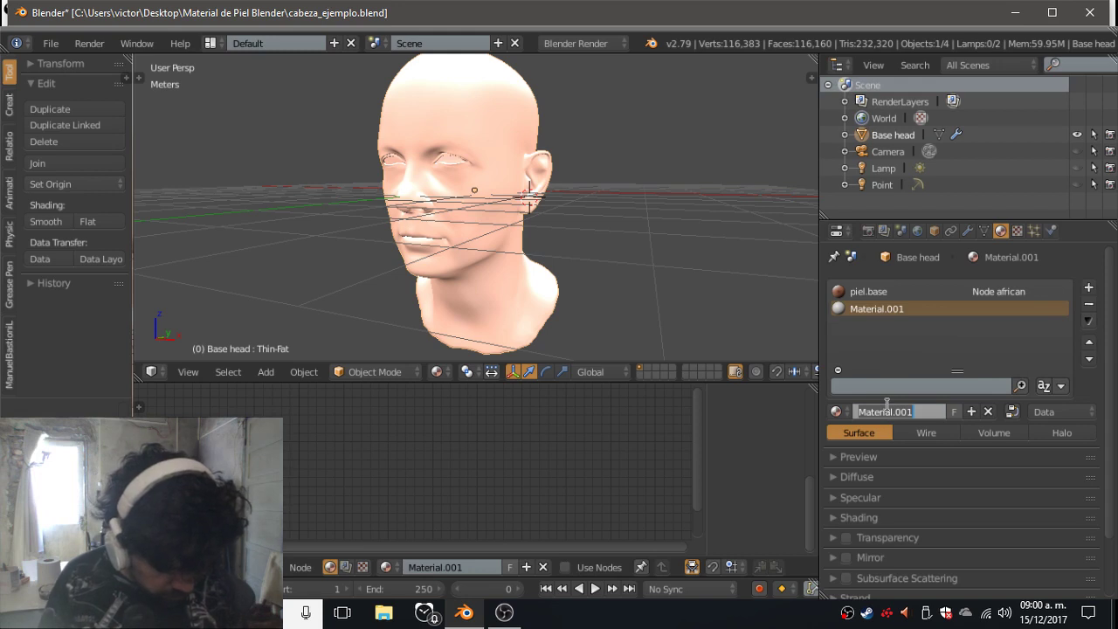
pyautogui.write('piel')
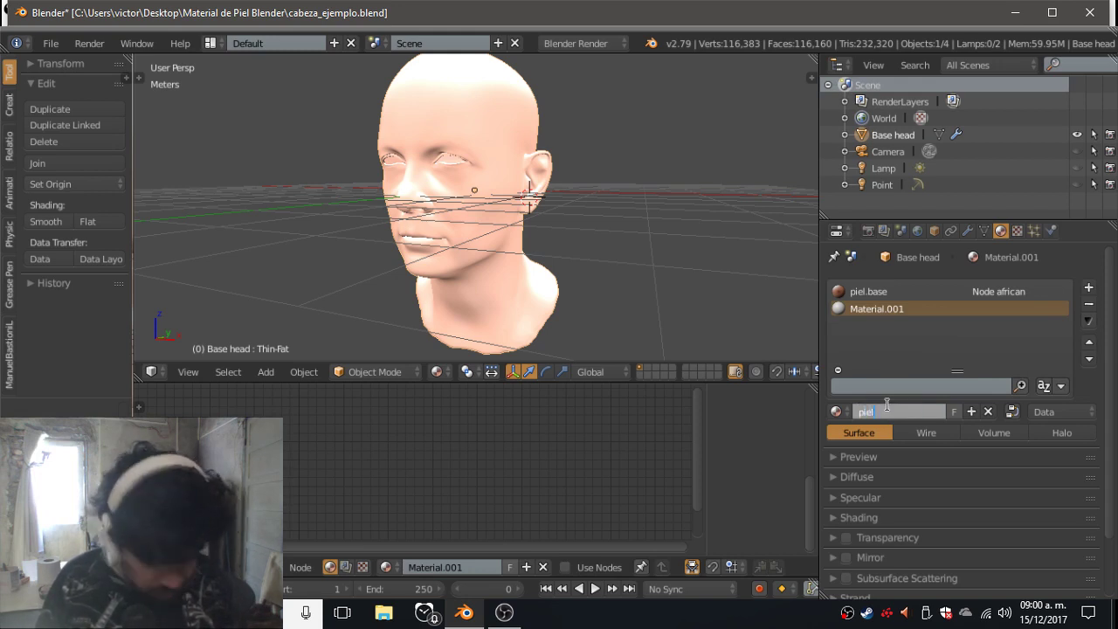
pyautogui.write('2')
pyautogui.press('Return')
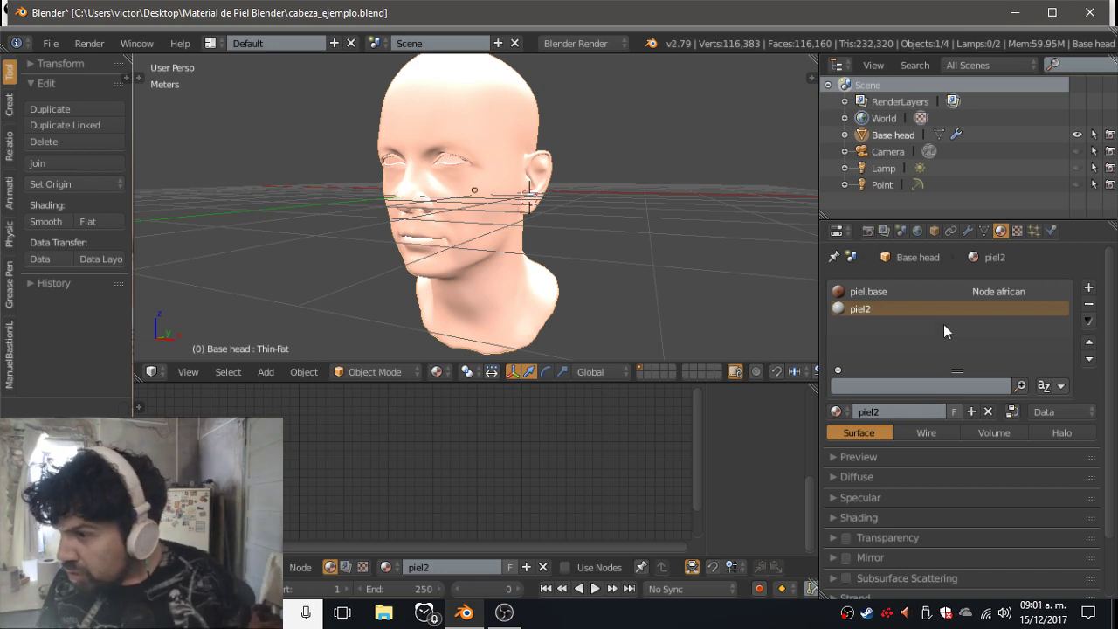
# Enable Use Nodes for piel2 and assign the 'african' material to its Material node.
pyautogui.click(564, 567)
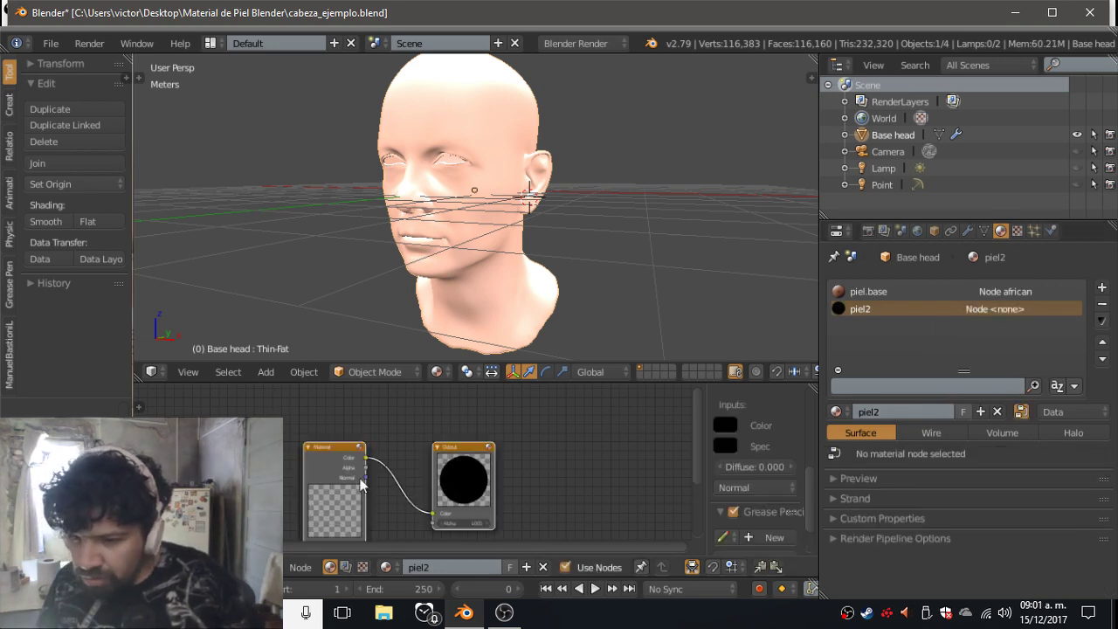
pyautogui.moveTo(332, 447); pyautogui.dragTo(331, 403)
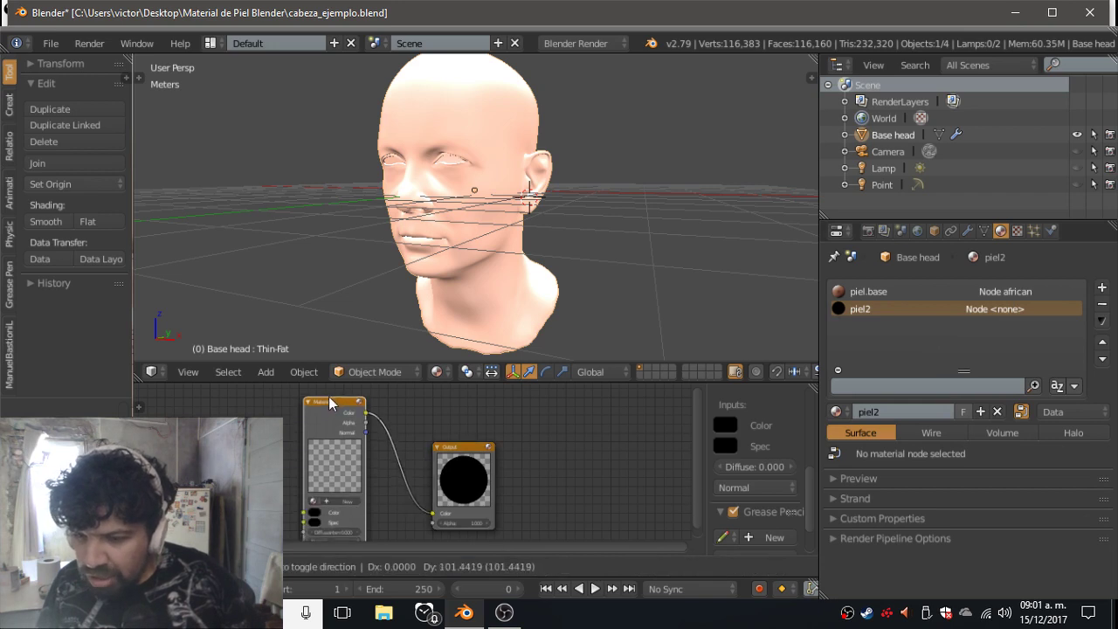
pyautogui.click(314, 502)
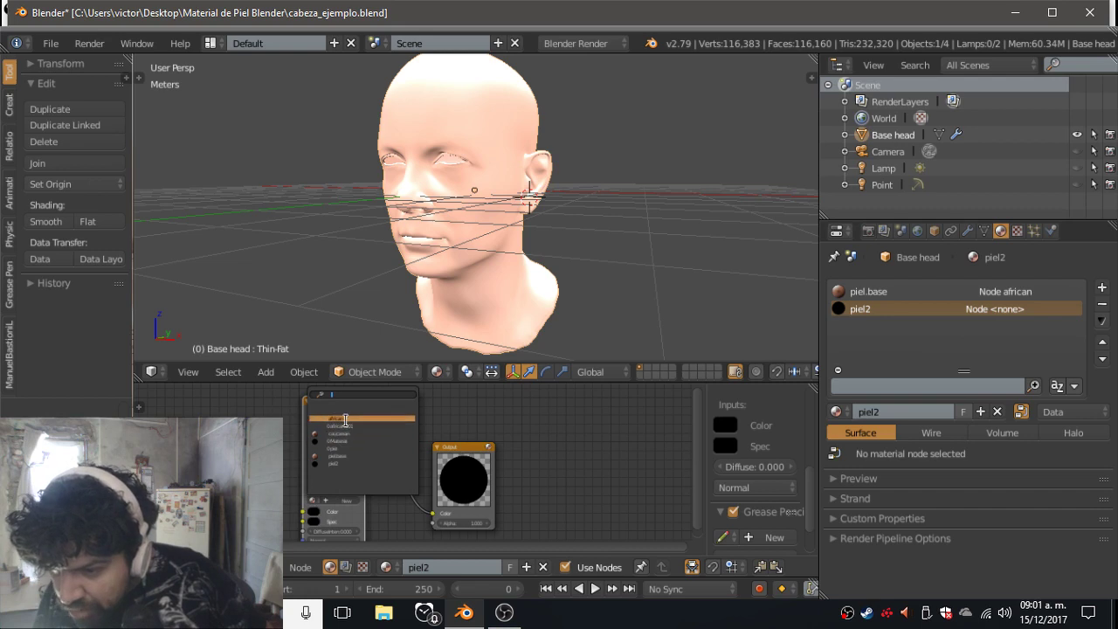
pyautogui.click(337, 419)
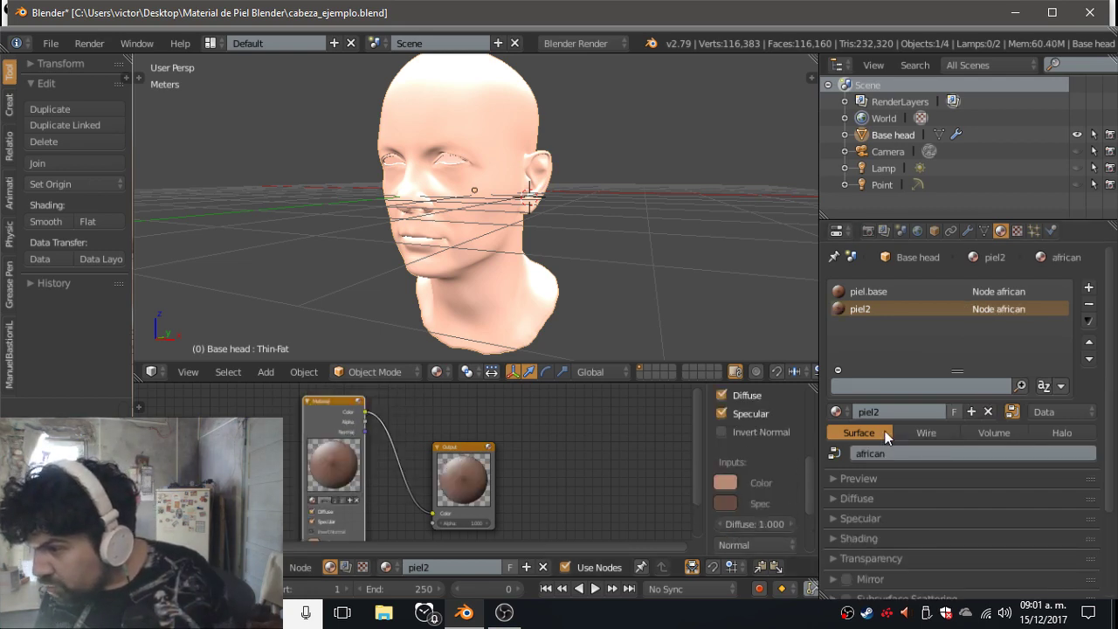
# Turn off the diffuse Ramp in the material settings.
pyautogui.click(878, 478)
pyautogui.click(878, 478)
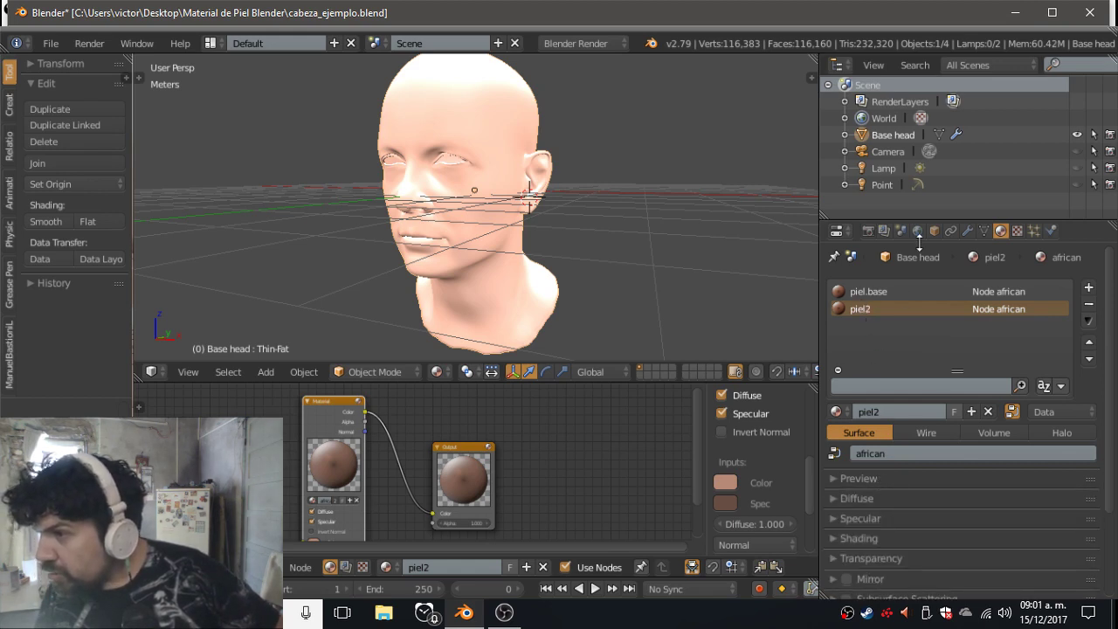
pyautogui.moveTo(919, 243); pyautogui.dragTo(919, 225)
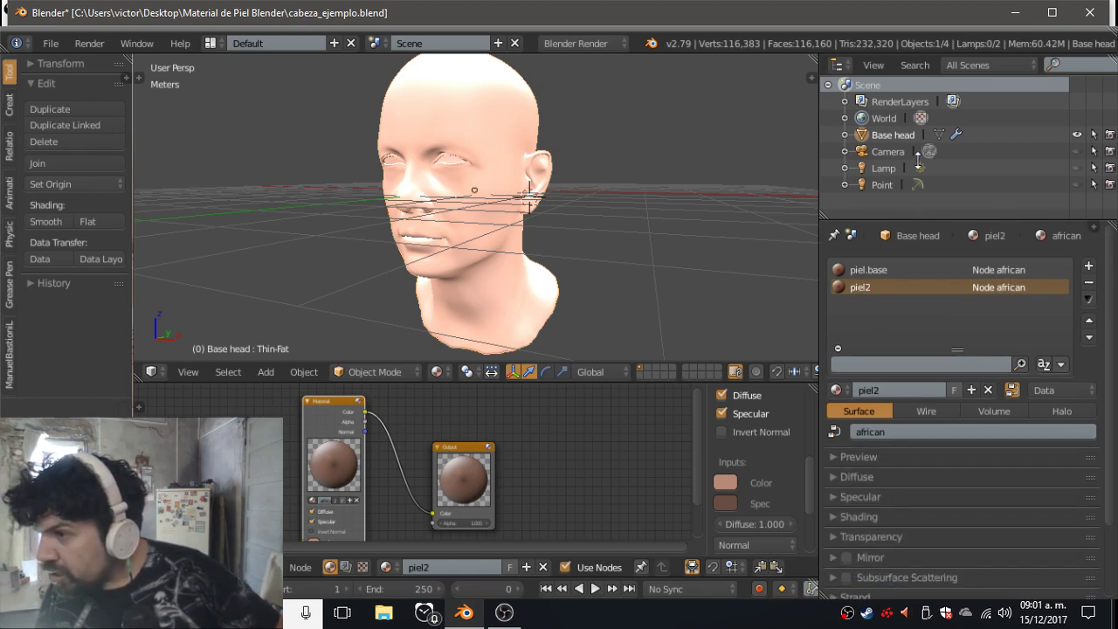
pyautogui.click(881, 477)
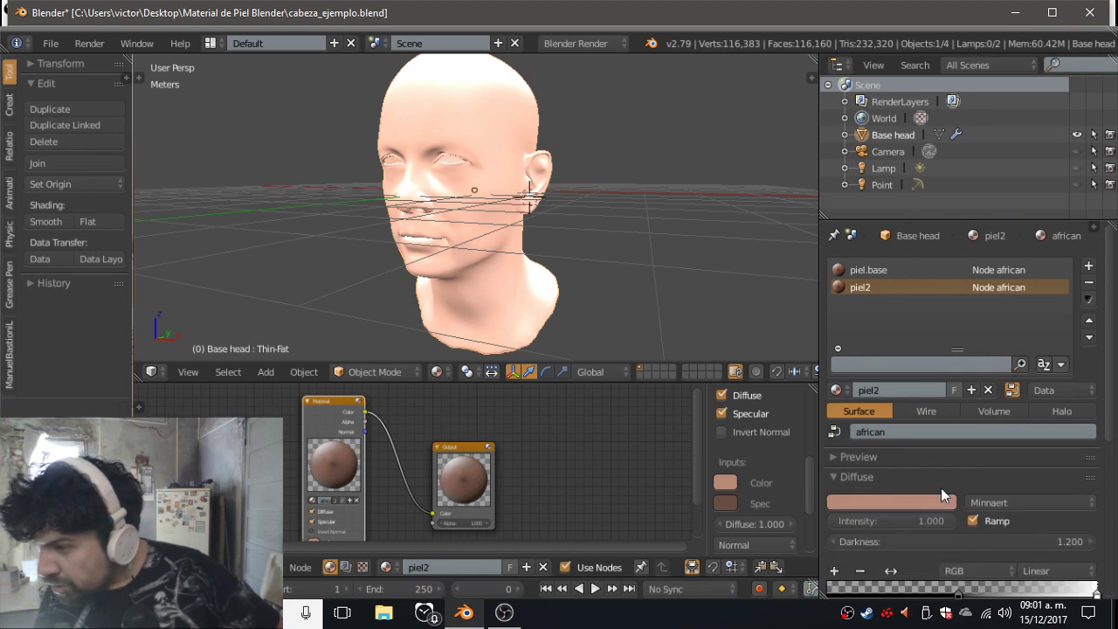
pyautogui.click(974, 520)
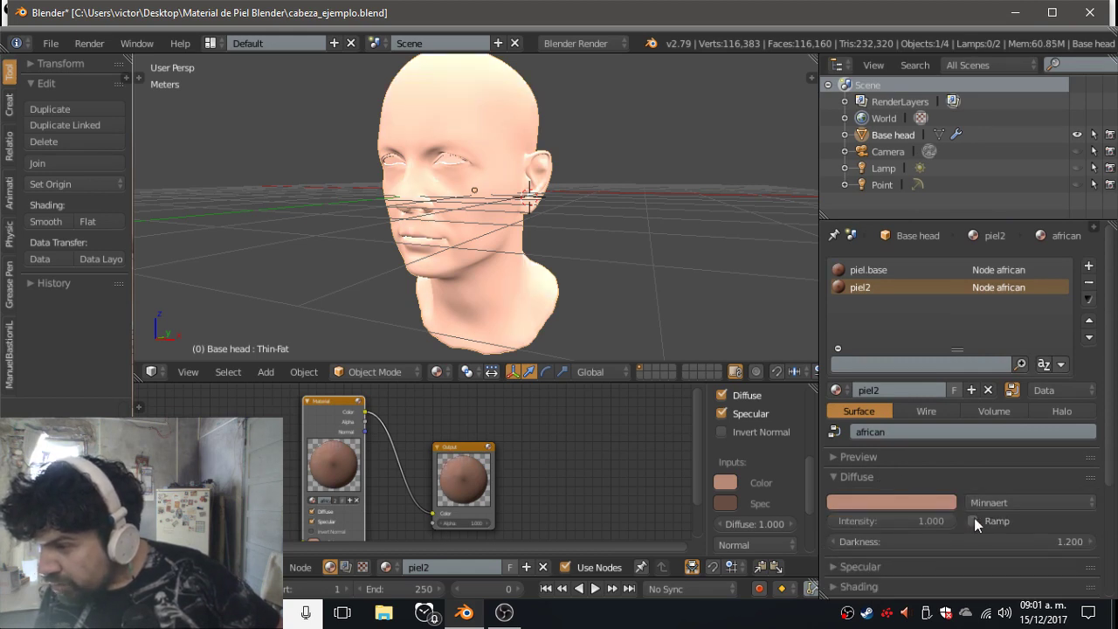
pyautogui.click(866, 475)
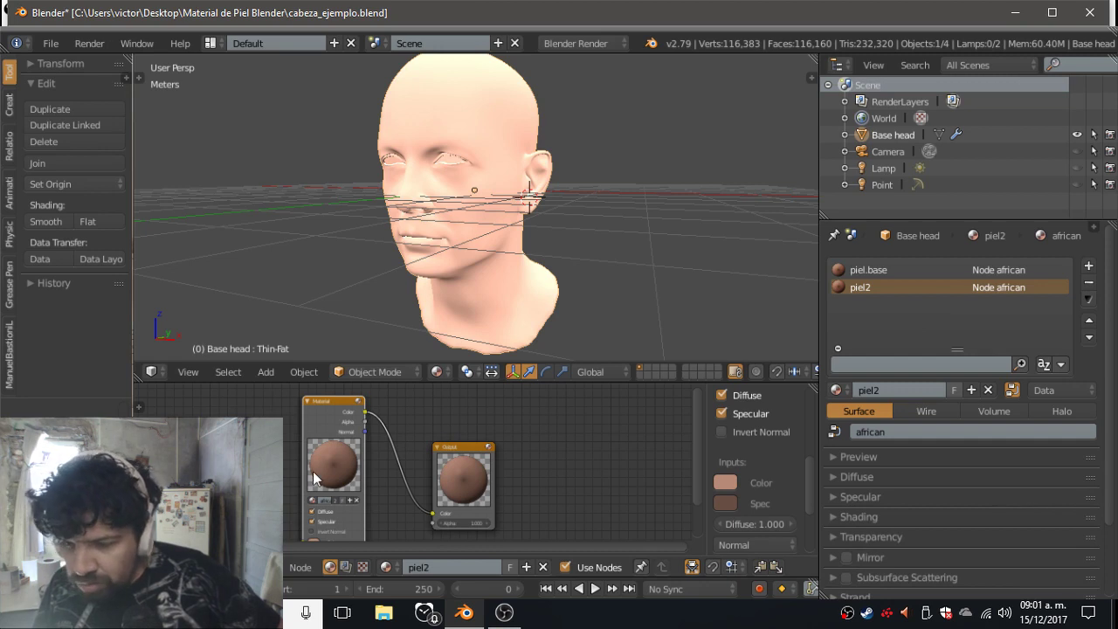
pyautogui.moveTo(316, 416); pyautogui.dragTo(328, 406)
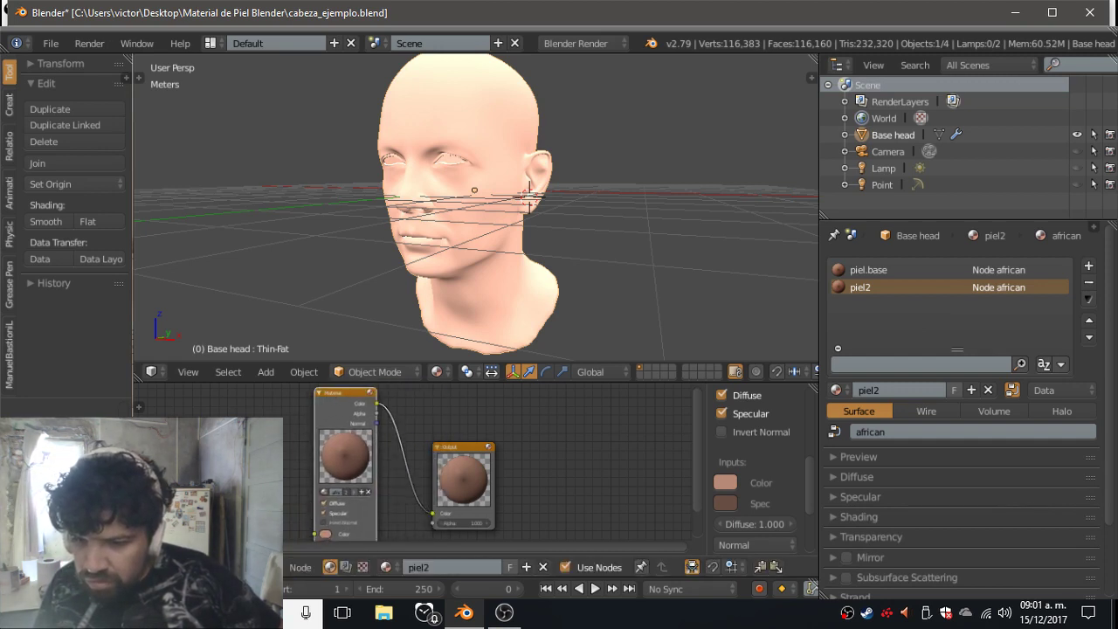
# Add a Texture input node and link its Color output to the Material node's Color input.
pyautogui.hotkey('shift', 'a')
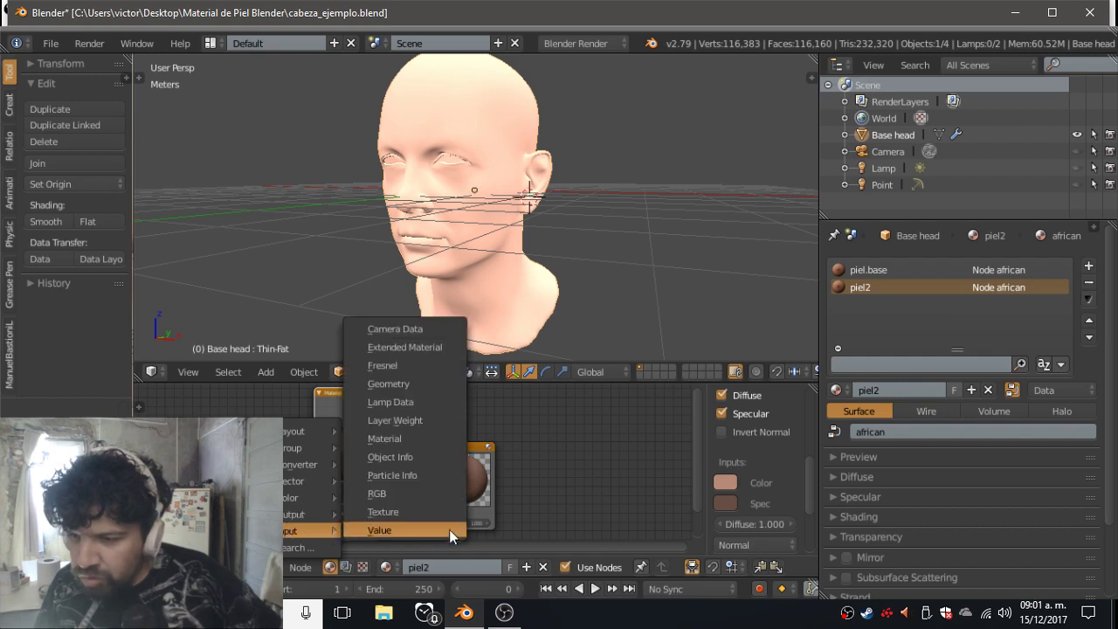
pyautogui.click(413, 504)
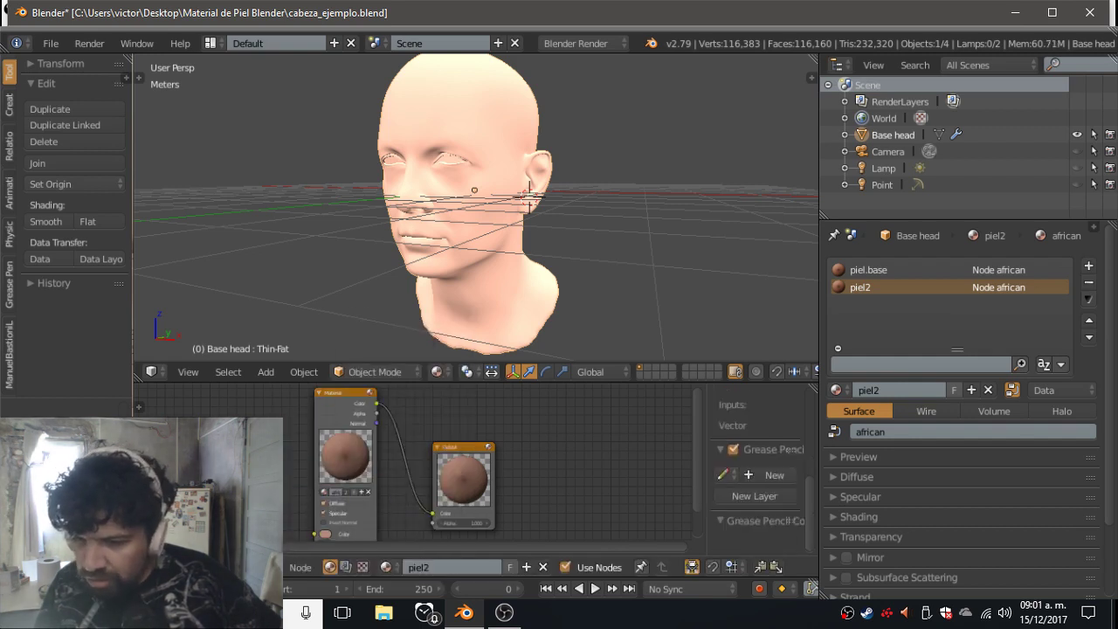
pyautogui.moveTo(262, 472)
pyautogui.mouseDown()
pyautogui.moveTo(304, 499)
pyautogui.moveTo(312, 533)
pyautogui.mouseUp()
pyautogui.moveTo(233, 430); pyautogui.dragTo(216, 408)
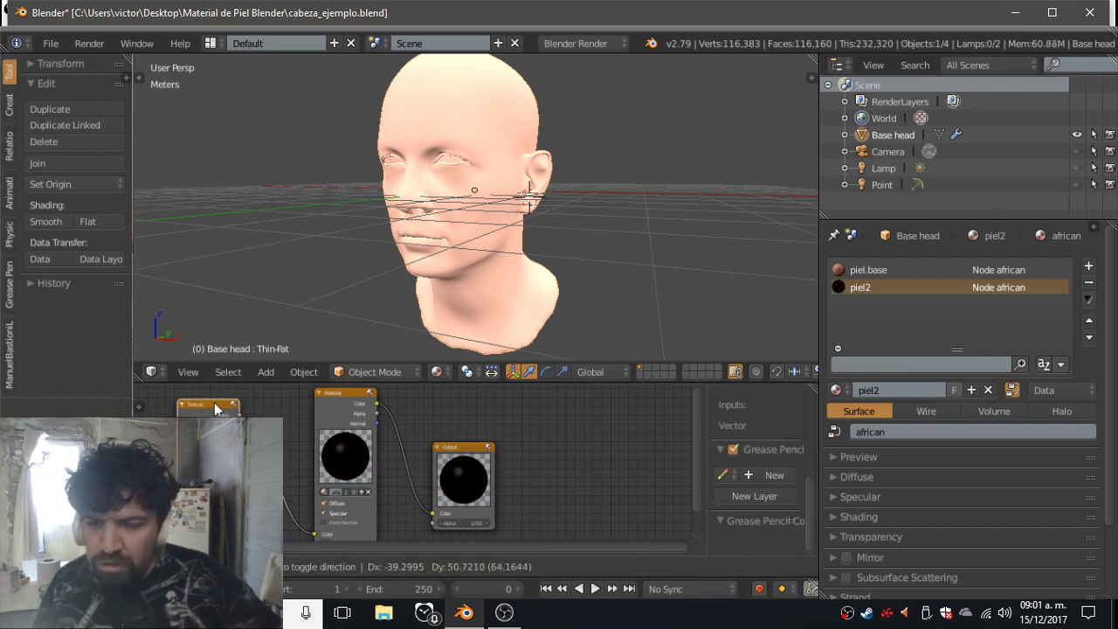
pyautogui.click(216, 408)
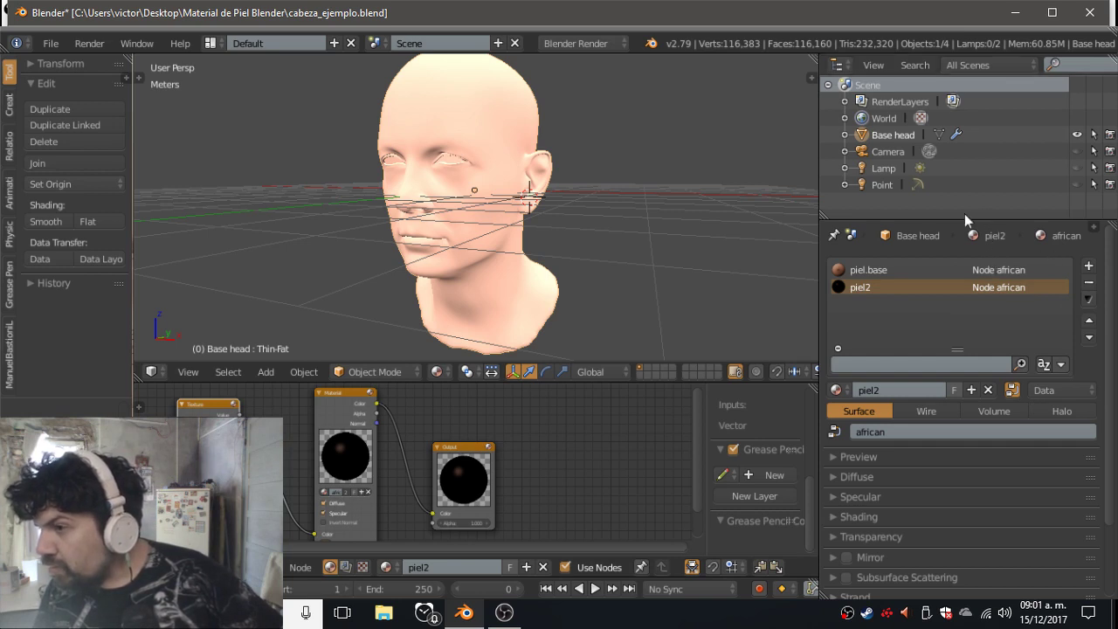
pyautogui.moveTo(964, 222); pyautogui.dragTo(967, 222)
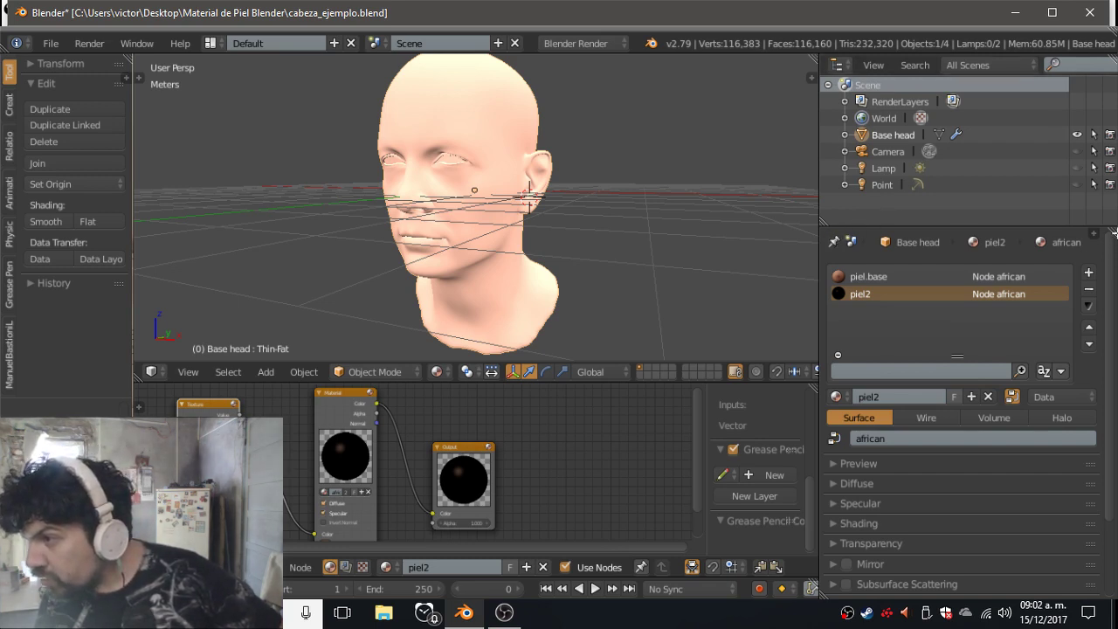
# Split the properties area into two properties editors.
pyautogui.moveTo(1112, 231)
pyautogui.mouseDown()
pyautogui.moveTo(1102, 327)
pyautogui.moveTo(1100, 266)
pyautogui.mouseUp()
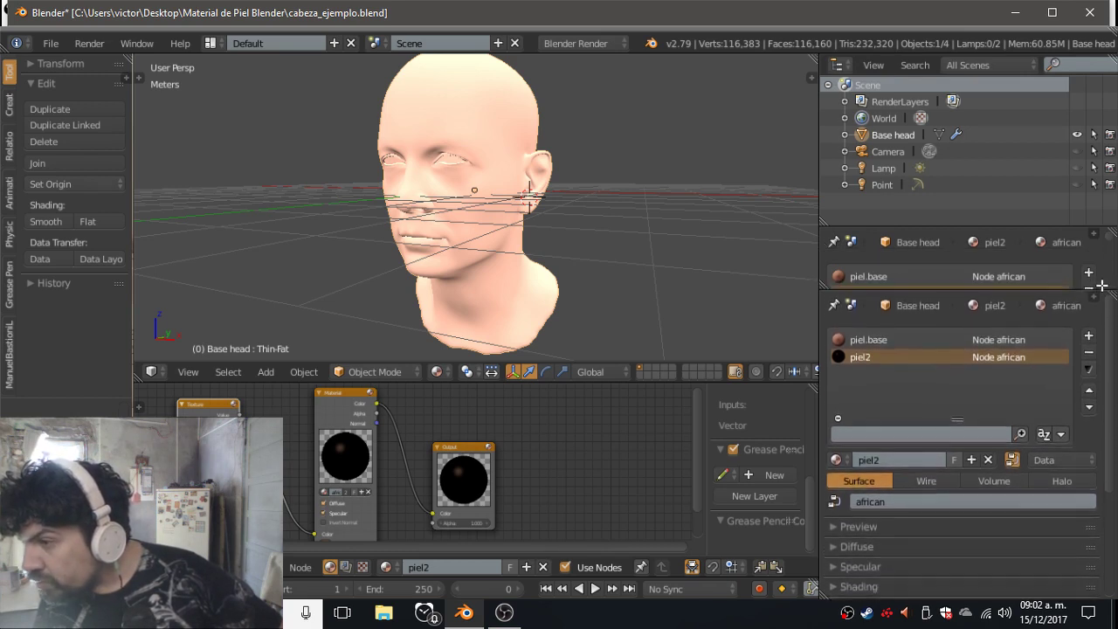
pyautogui.moveTo(1099, 267); pyautogui.dragTo(1100, 232)
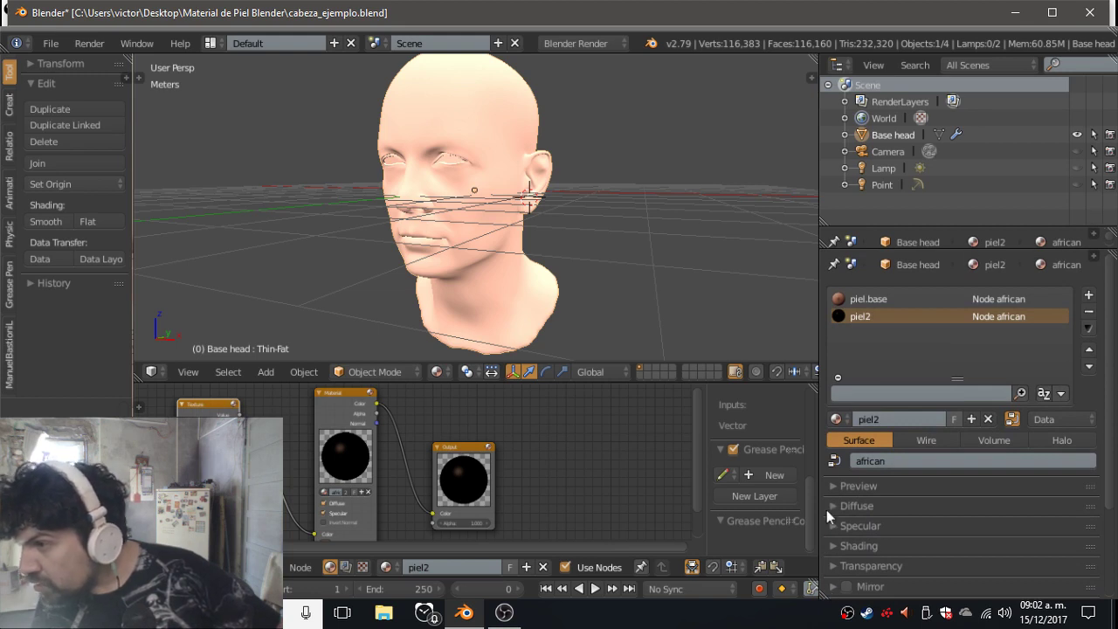
pyautogui.click(839, 66)
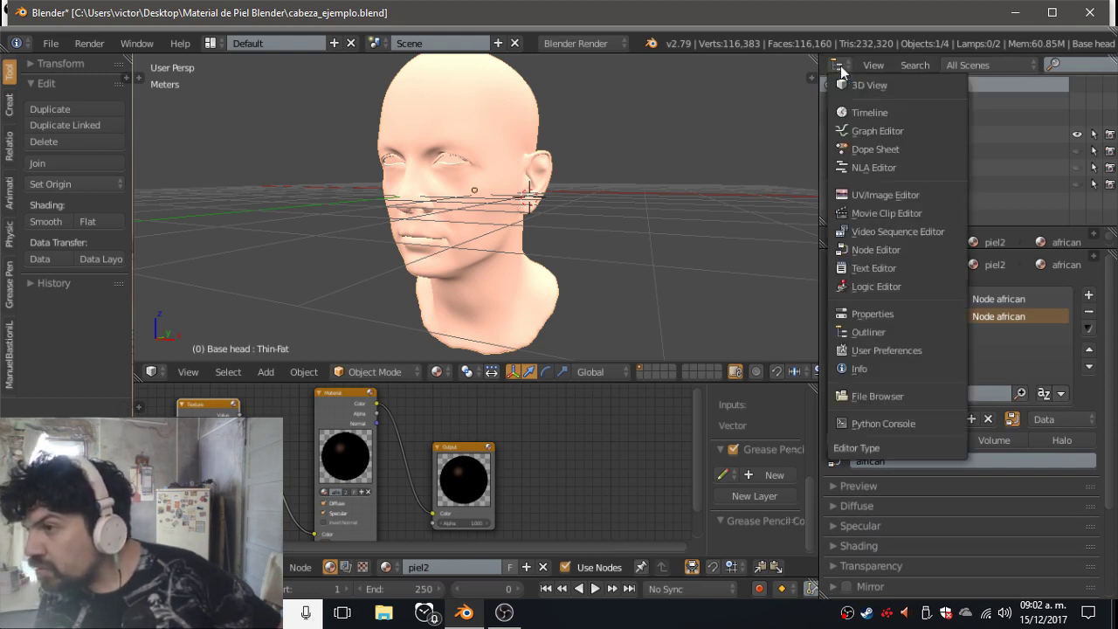
pyautogui.click(869, 86)
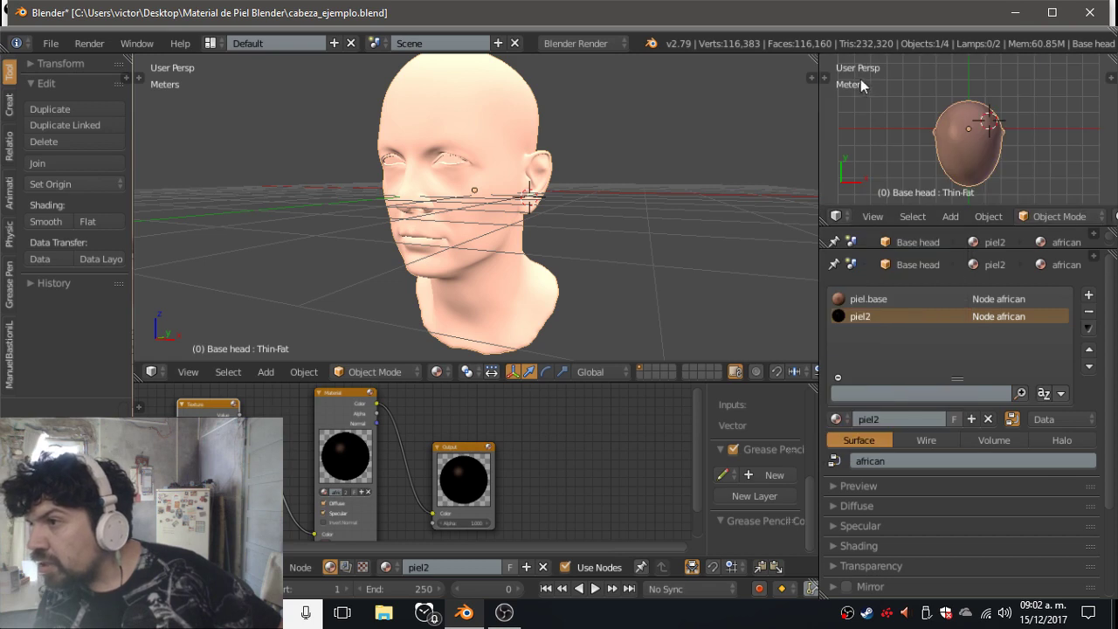
pyautogui.click(834, 216)
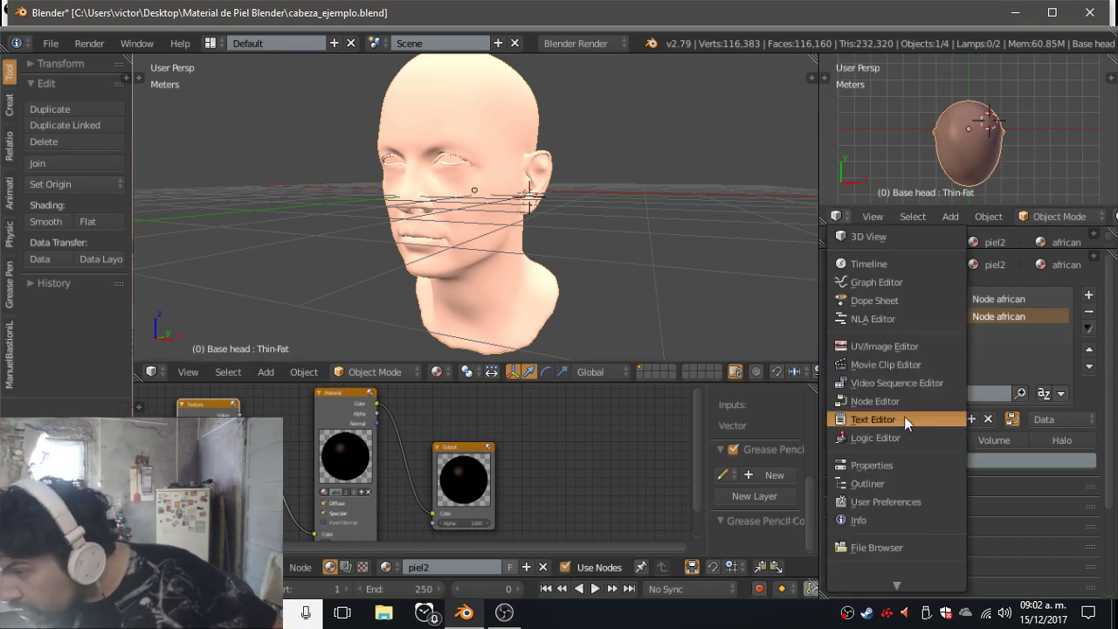
pyautogui.click(895, 467)
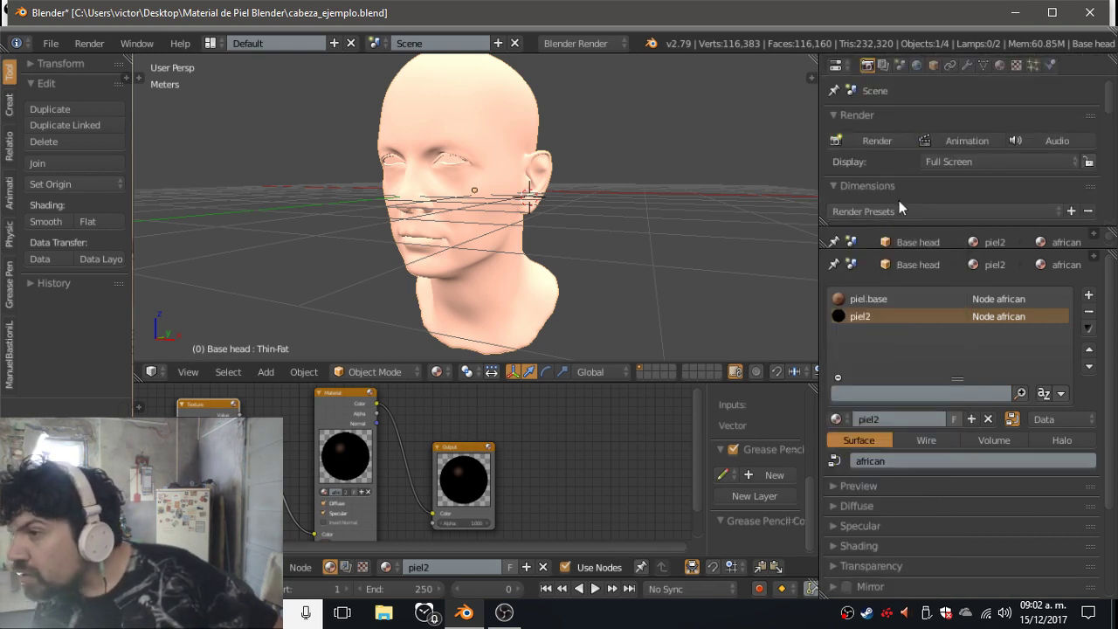
# Create a new texture, Texture.002, in the Texture tab.
pyautogui.click(1015, 67)
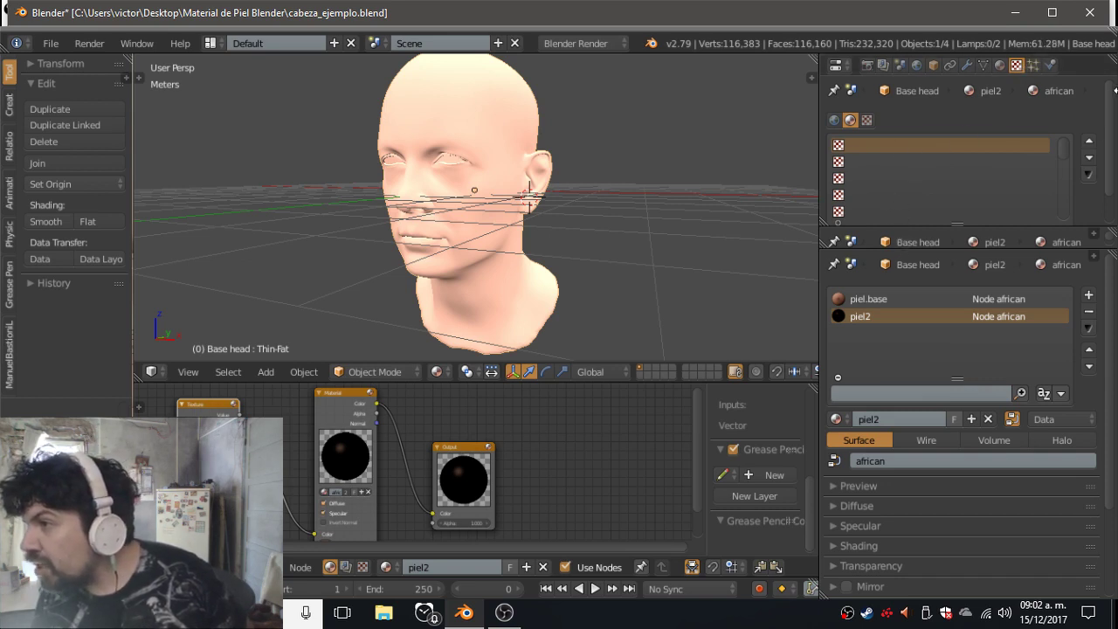
pyautogui.scroll(-2, 961, 175)
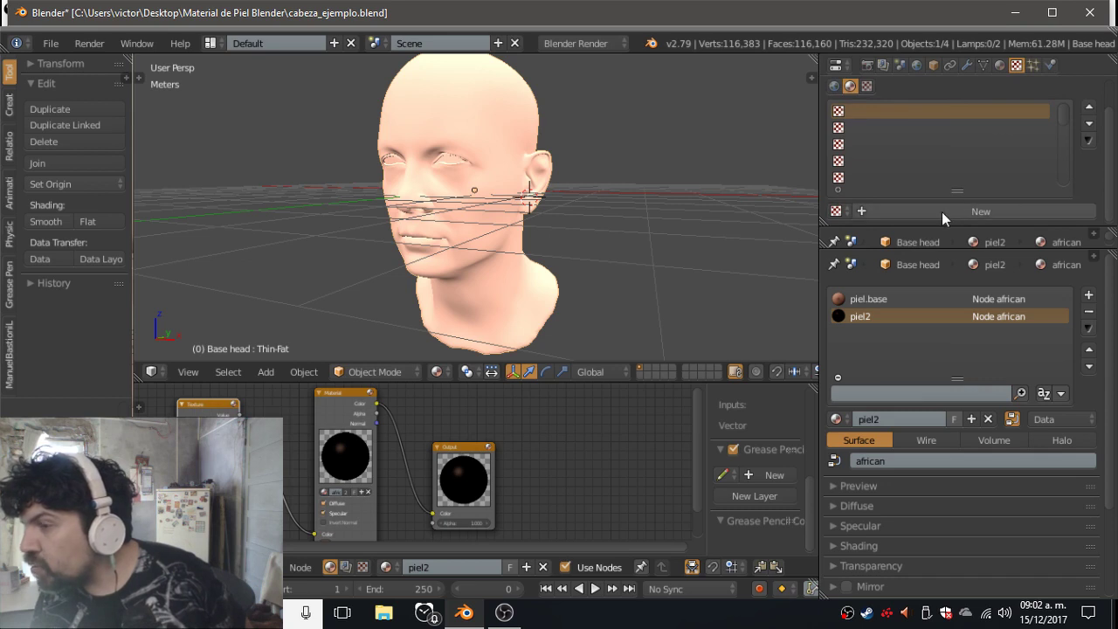
pyautogui.click(836, 210)
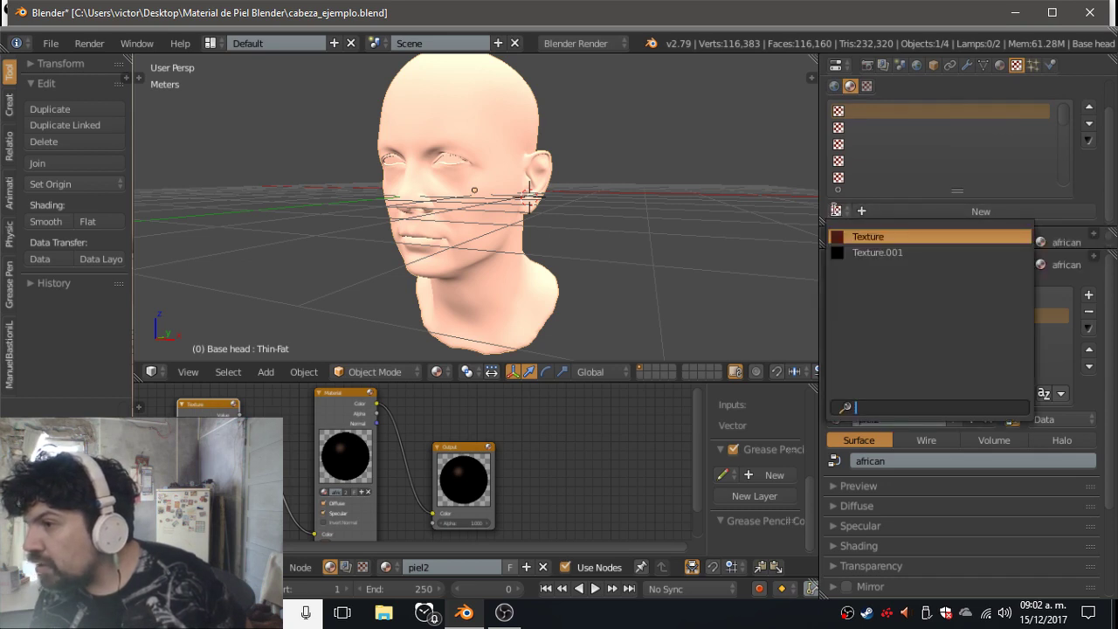
pyautogui.click(883, 210)
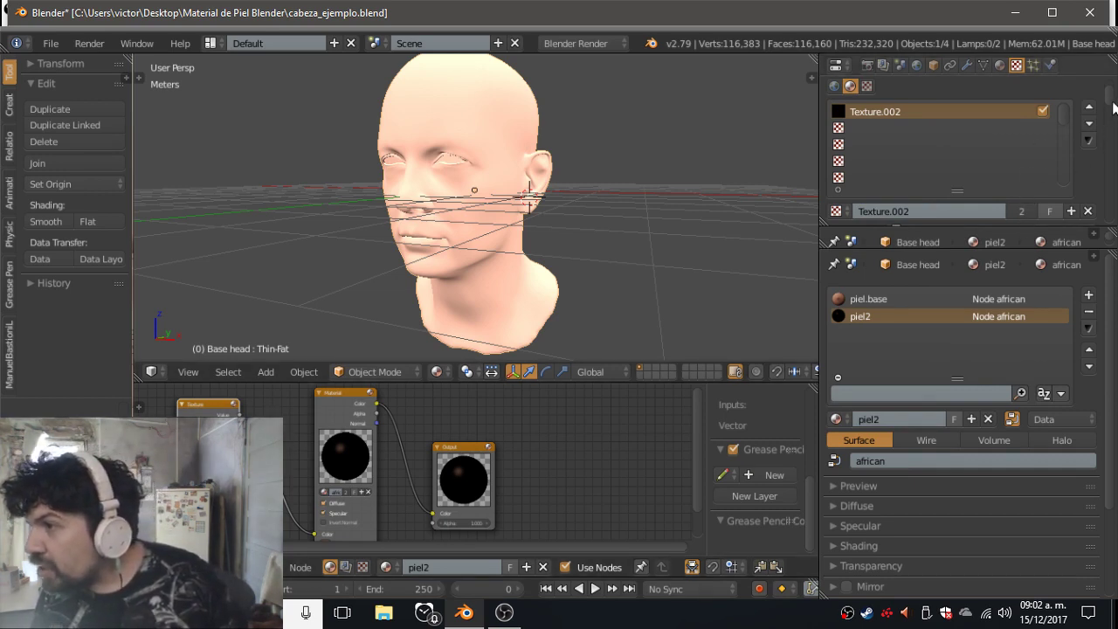
# Collapse the texture Preview and open the image file browser for Texture.002.
pyautogui.scroll(-4, 1115, 107)
pyautogui.scroll(2, 1115, 106)
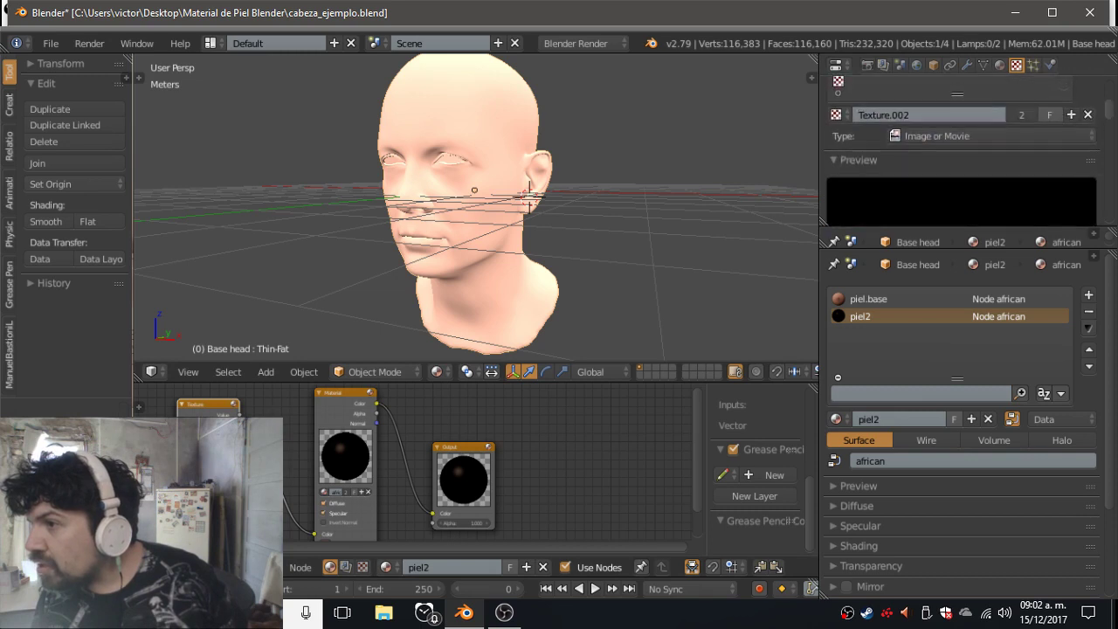
pyautogui.scroll(1, 940, 154)
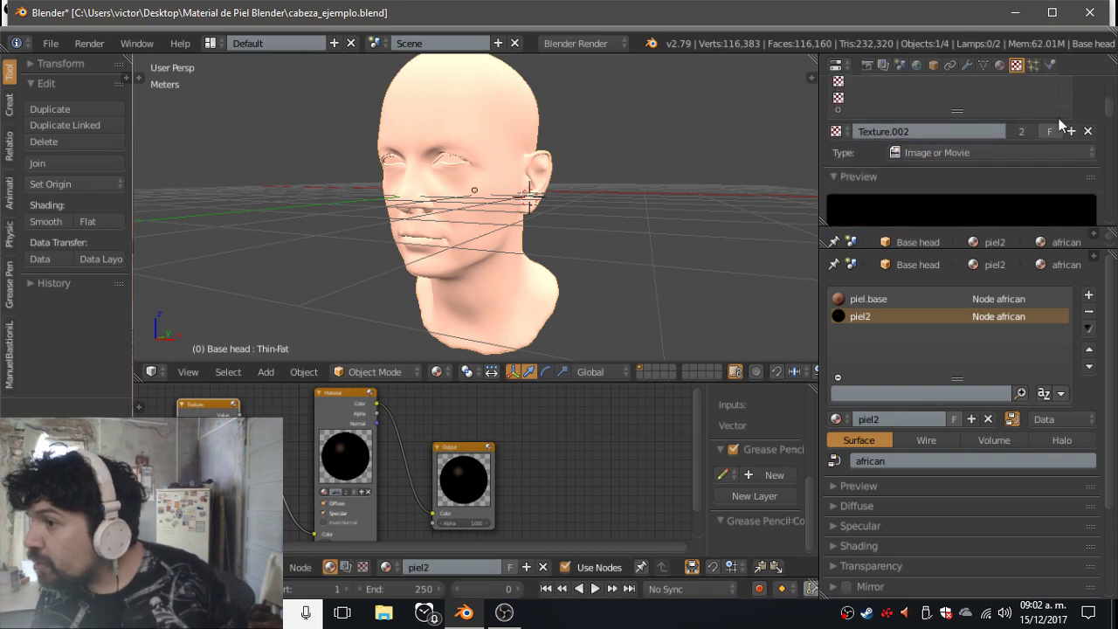
pyautogui.click(987, 172)
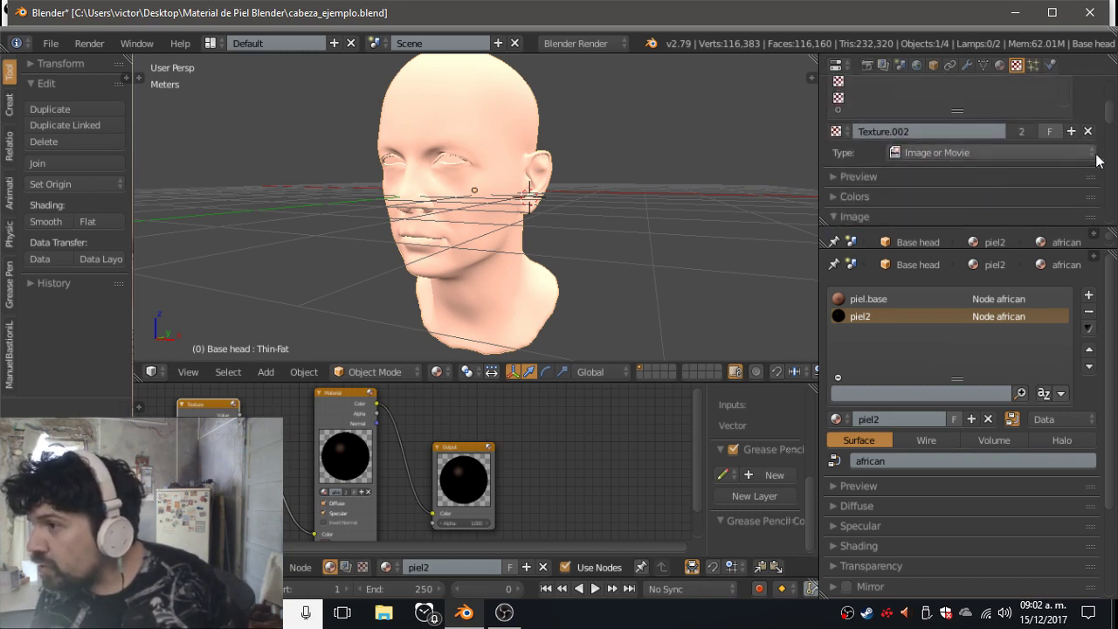
pyautogui.scroll(-3, 1114, 120)
pyautogui.scroll(-2, 1115, 127)
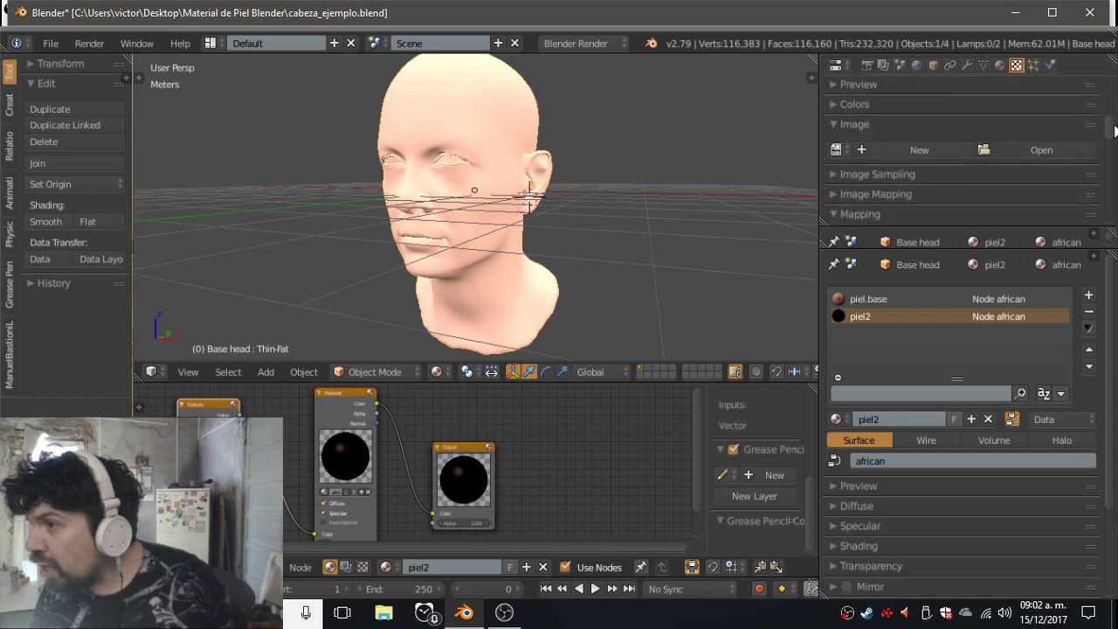
pyautogui.click(1033, 145)
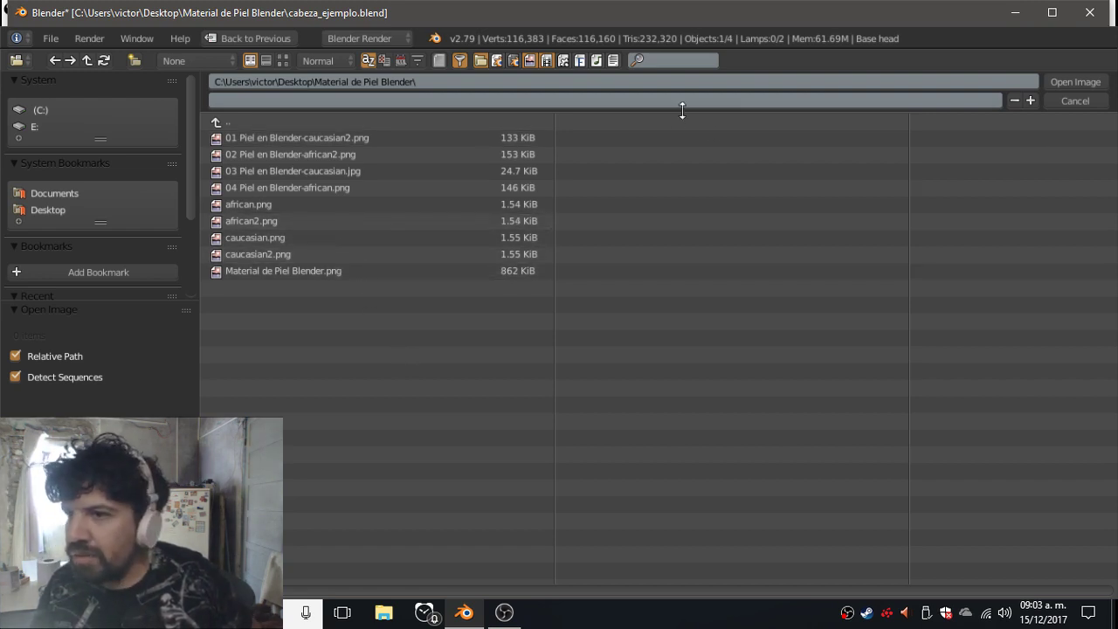
# Load african.png as Texture.002's image, picking it from the thumbnail view.
pyautogui.click(283, 59)
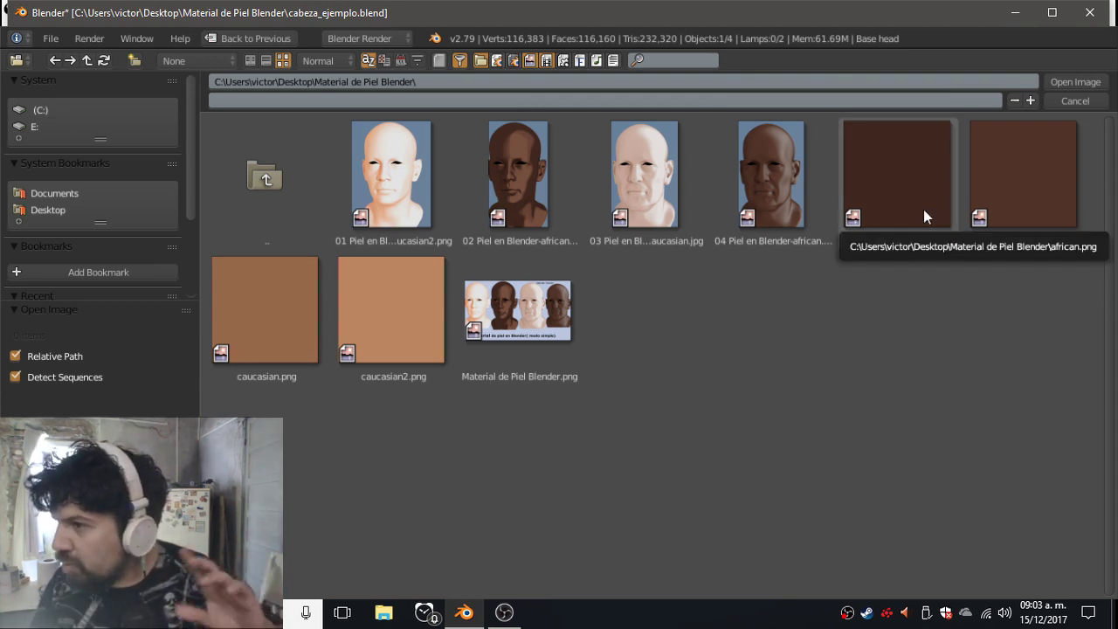
pyautogui.click(881, 150)
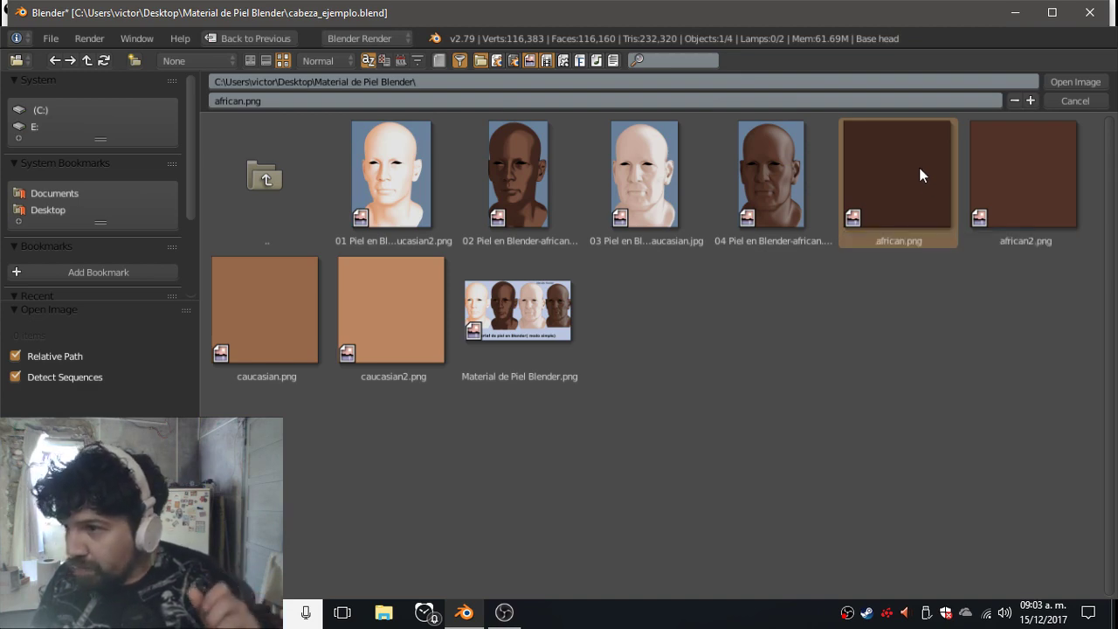
pyautogui.doubleClick(922, 175)
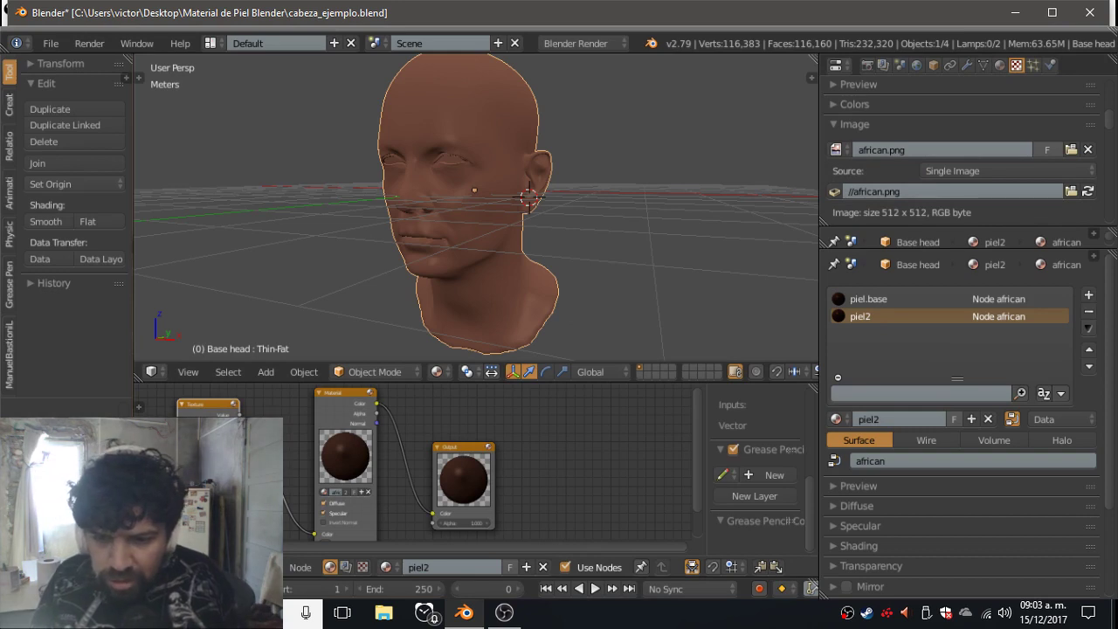
# OpenGL-render a preview of the brown head, then unlink the material from piel2's Material node.
pyautogui.scroll(-3, 961, 153)
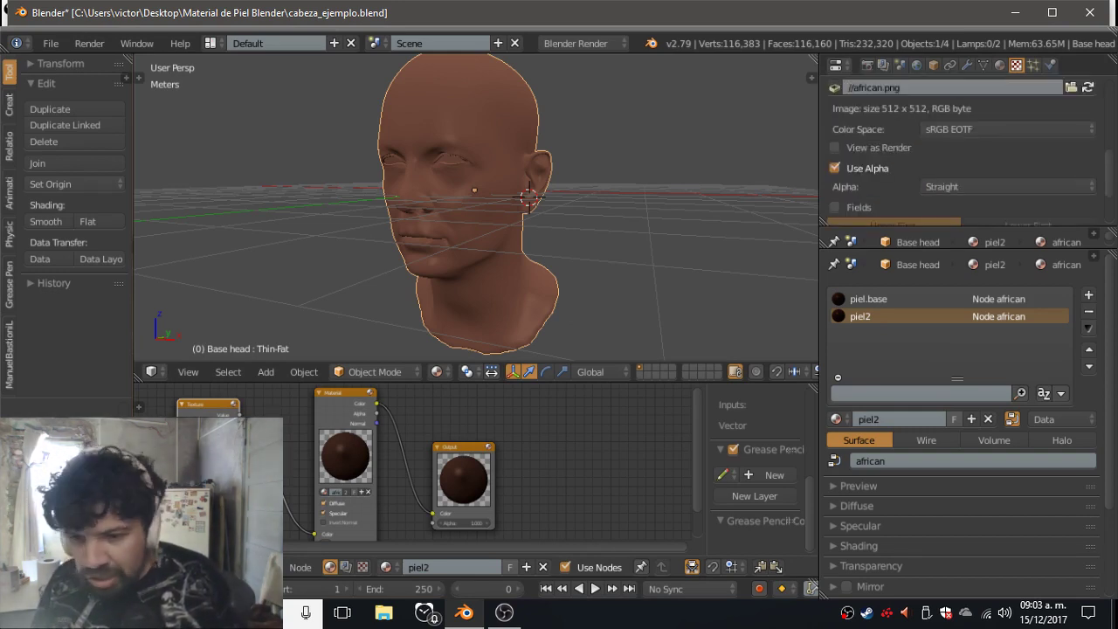
pyautogui.click(326, 492)
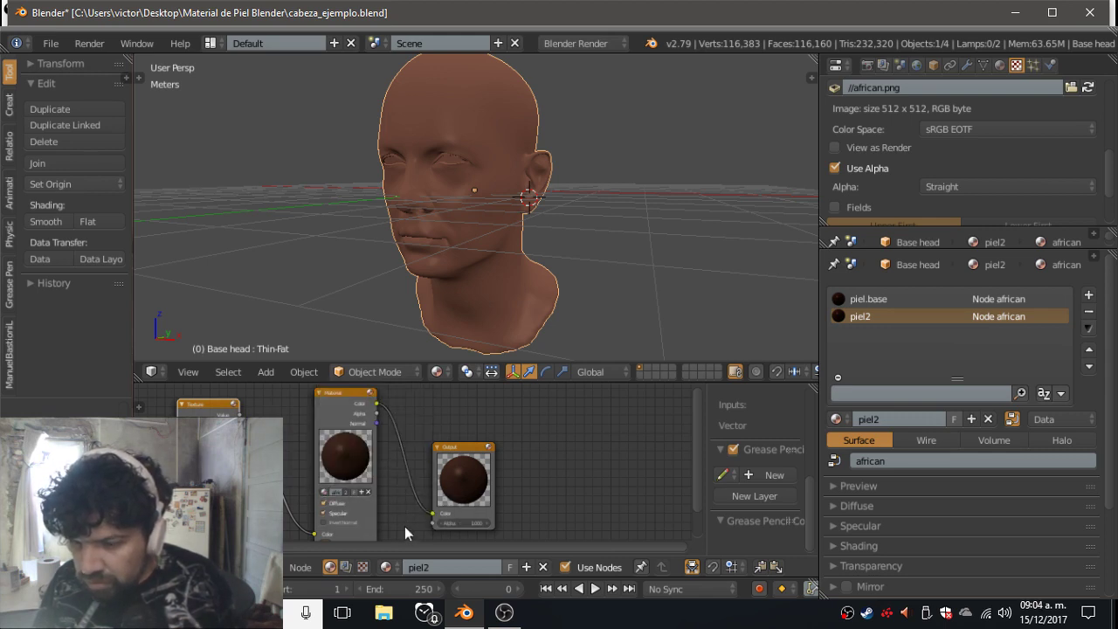
pyautogui.click(89, 43)
pyautogui.click(129, 105)
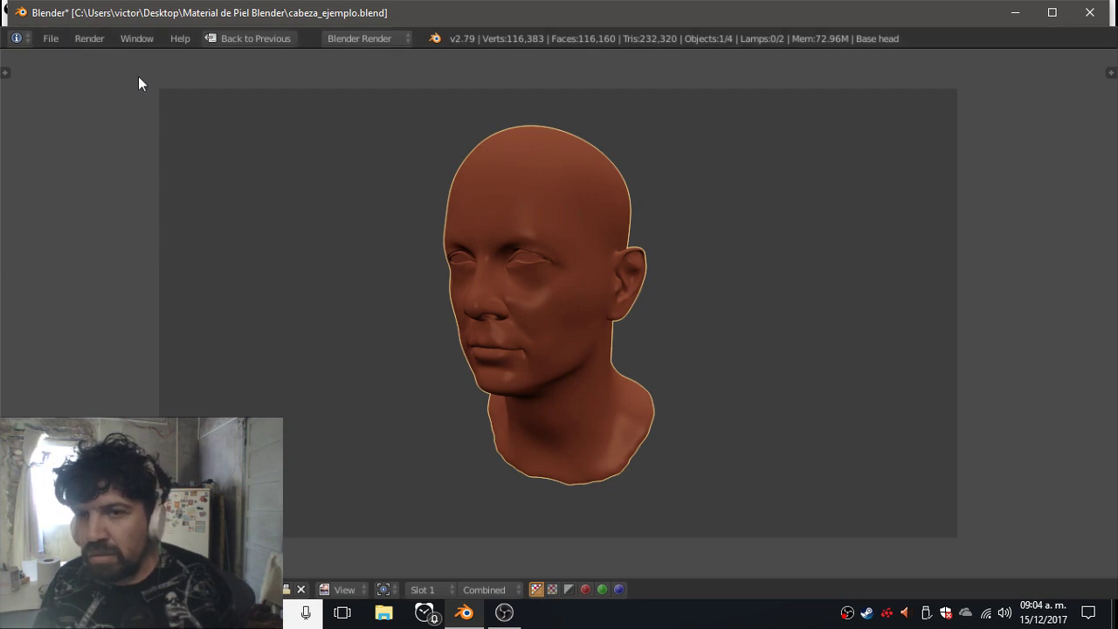
pyautogui.click(249, 39)
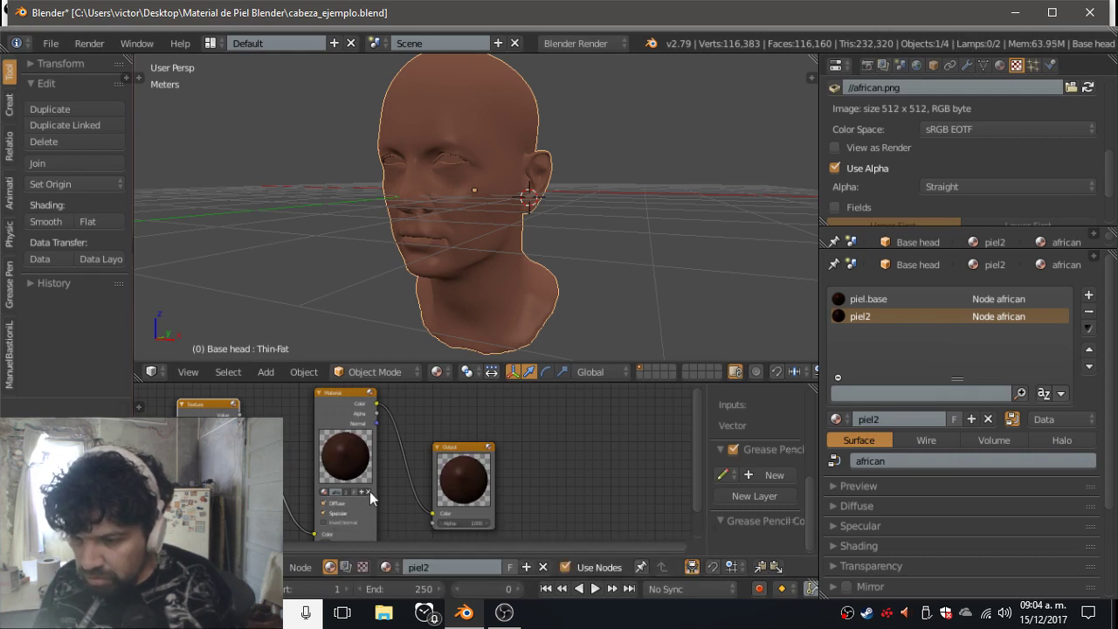
pyautogui.click(370, 491)
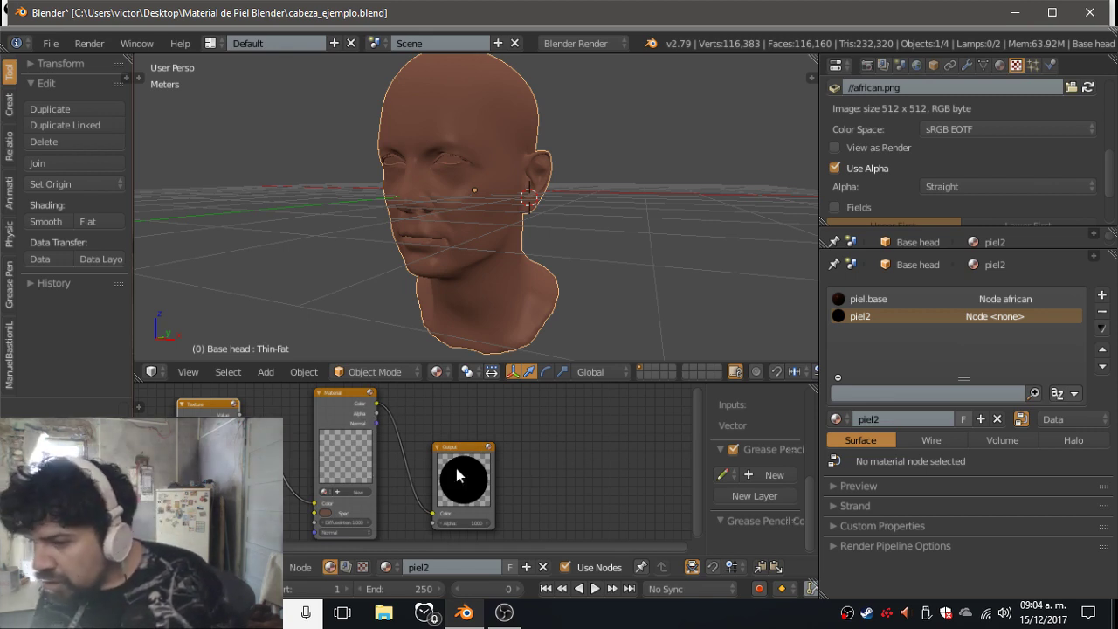
# Reassign the 'african' material to piel2's Material node.
pyautogui.click(325, 492)
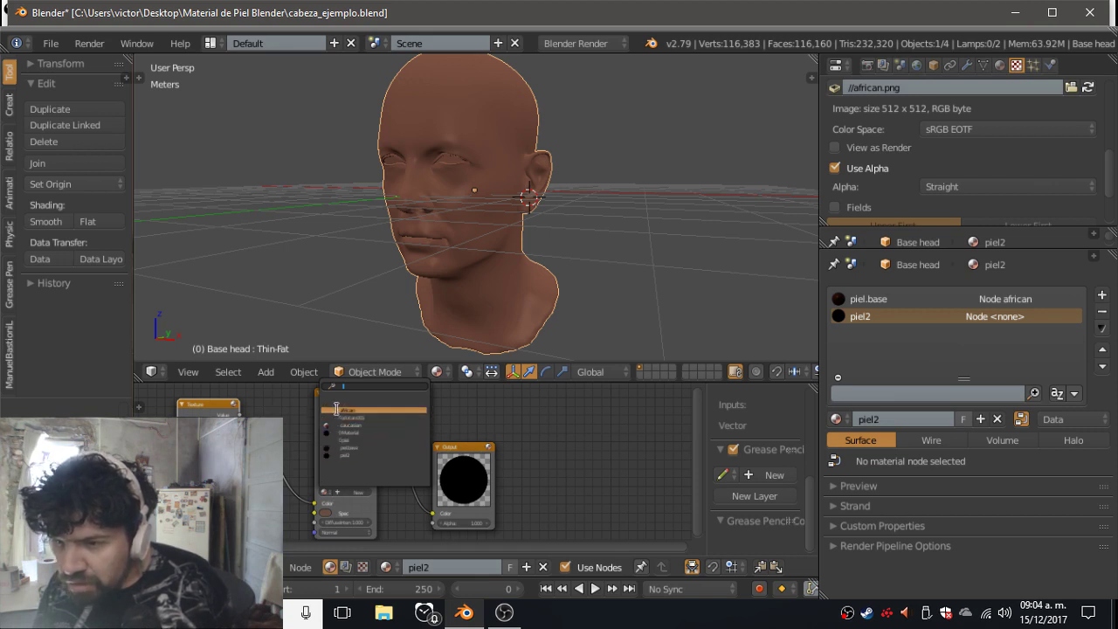
pyautogui.click(336, 410)
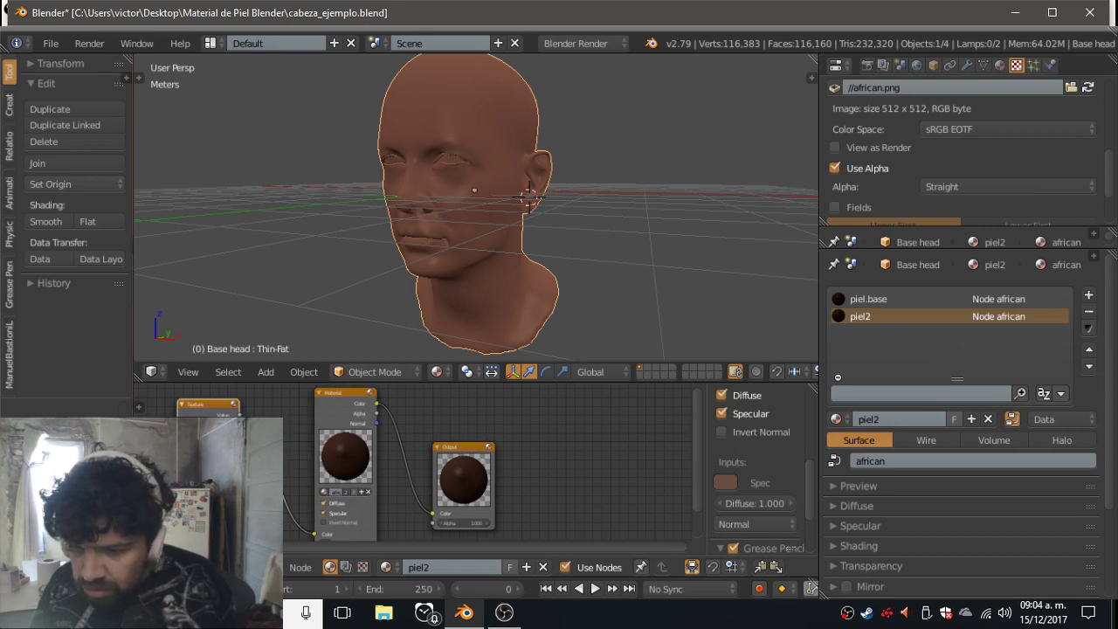
pyautogui.click(319, 392)
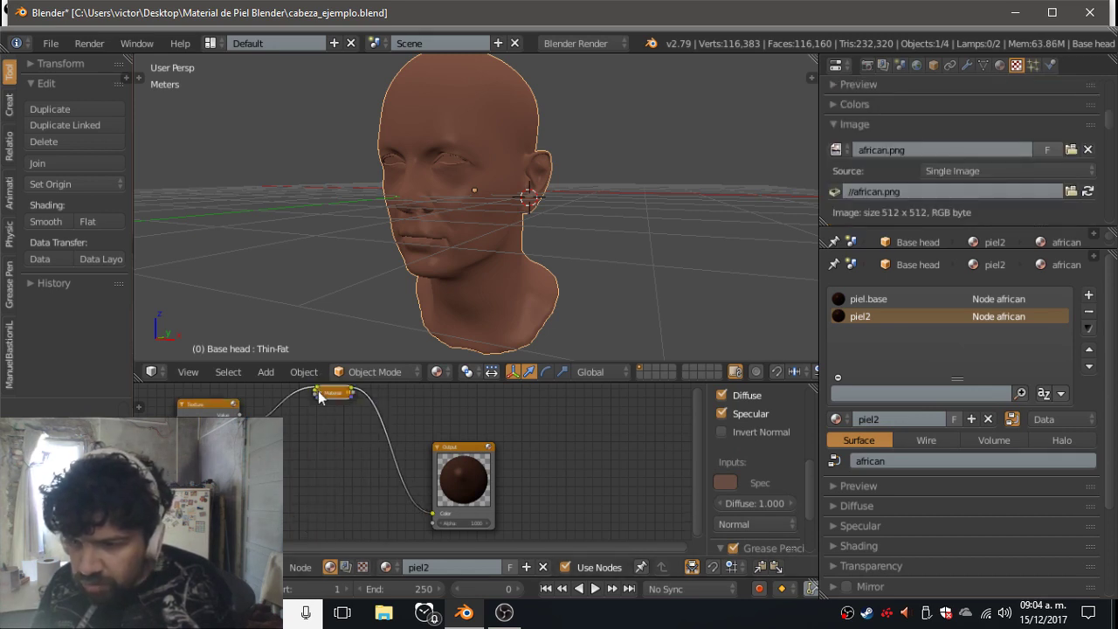
pyautogui.scroll(-5, 219, 567)
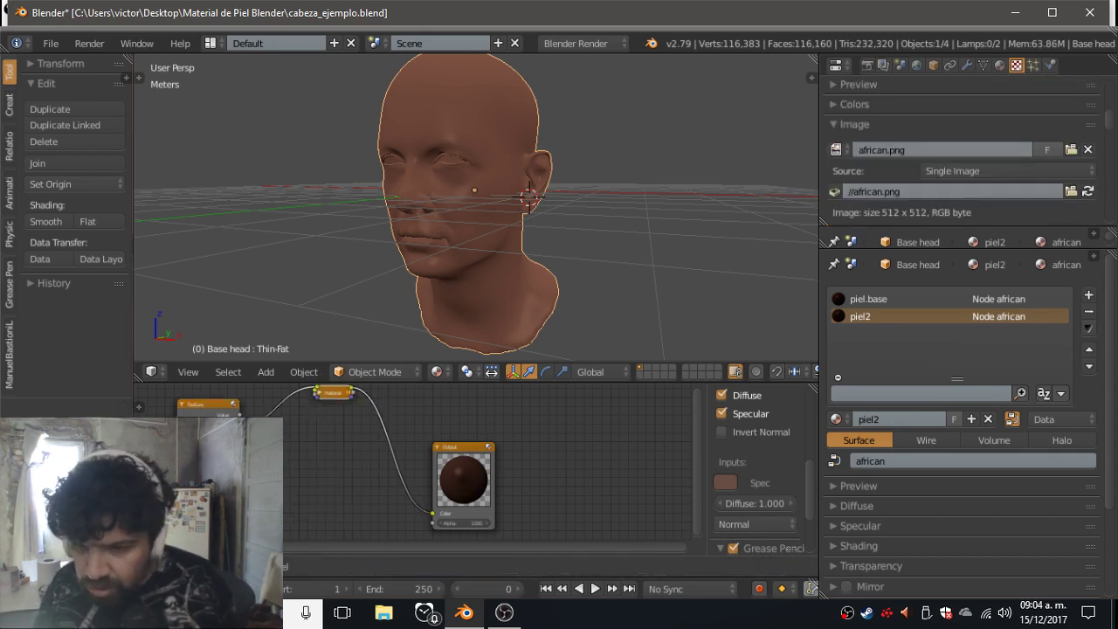
pyautogui.click(320, 392)
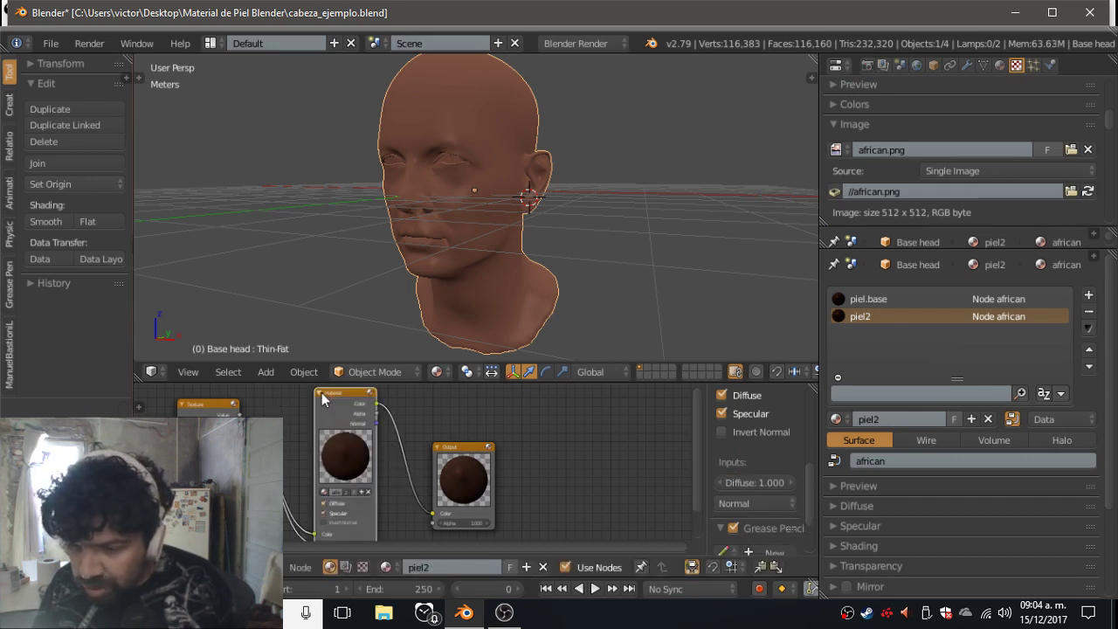
pyautogui.press('g')
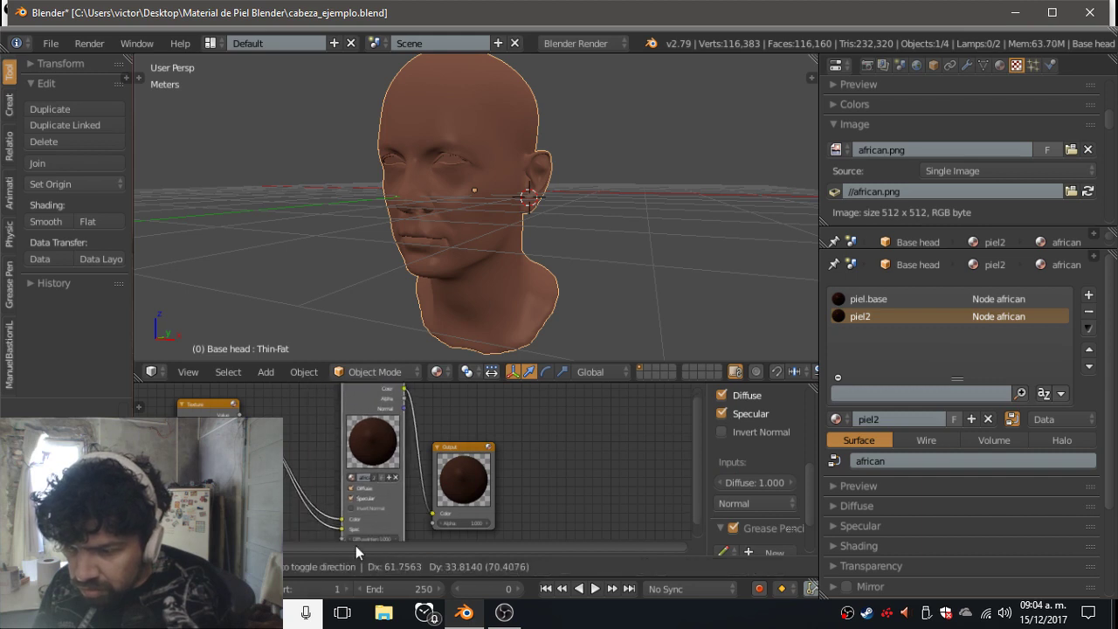
pyautogui.click(325, 545)
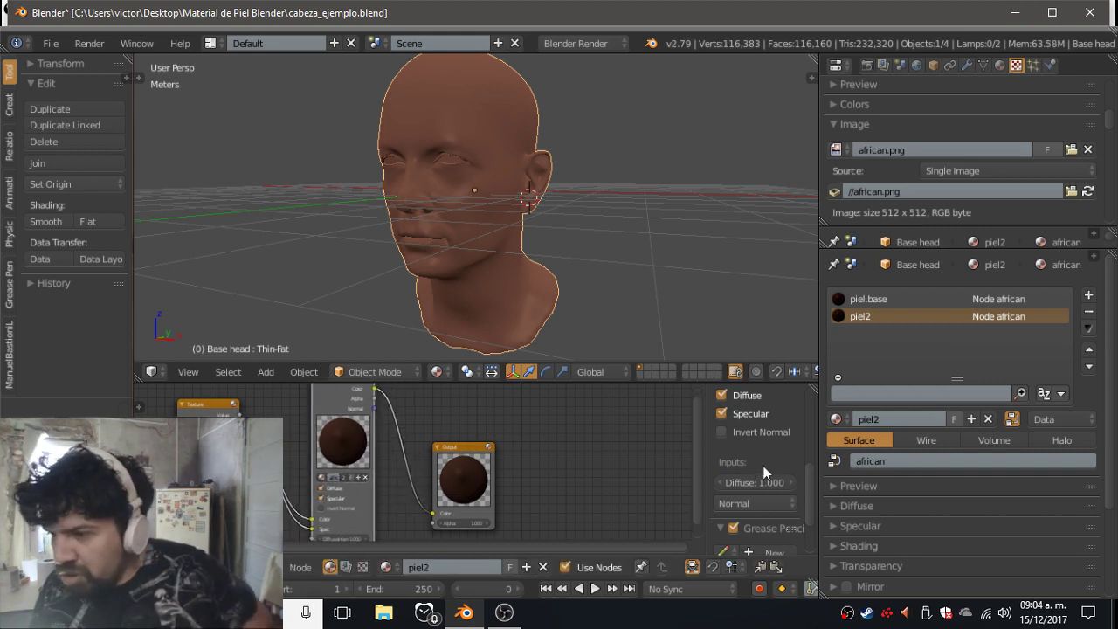
pyautogui.scroll(-3, 807, 471)
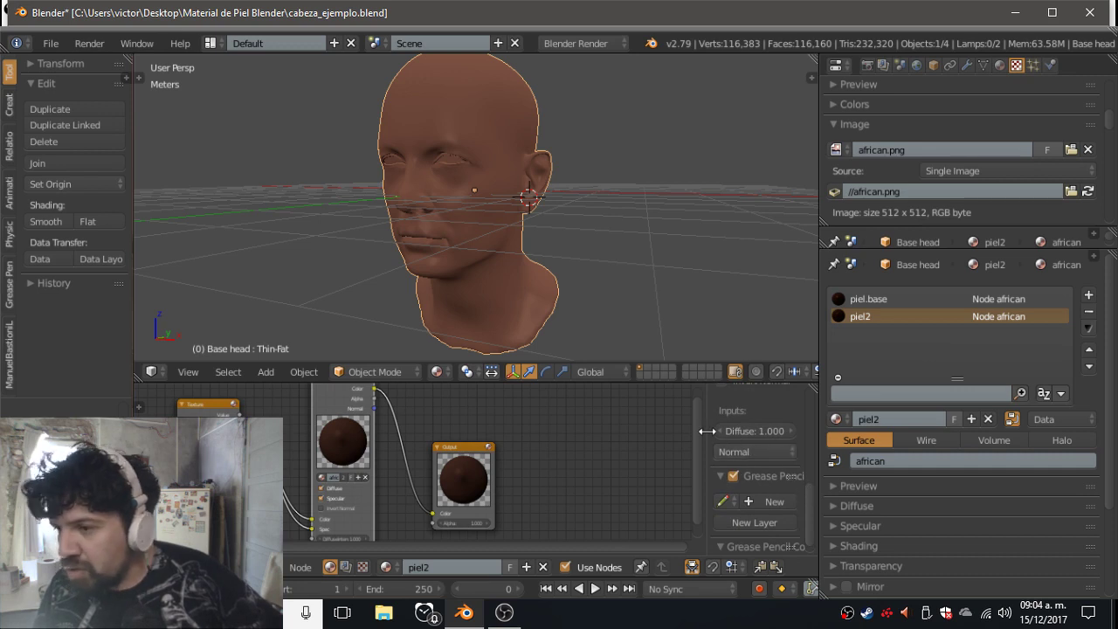
# Set the Material node's Diffuse value to 0.4, then to 0.
pyautogui.click(718, 429)
pyautogui.write('0.4')
pyautogui.press('Return')
pyautogui.press('BackSpace')
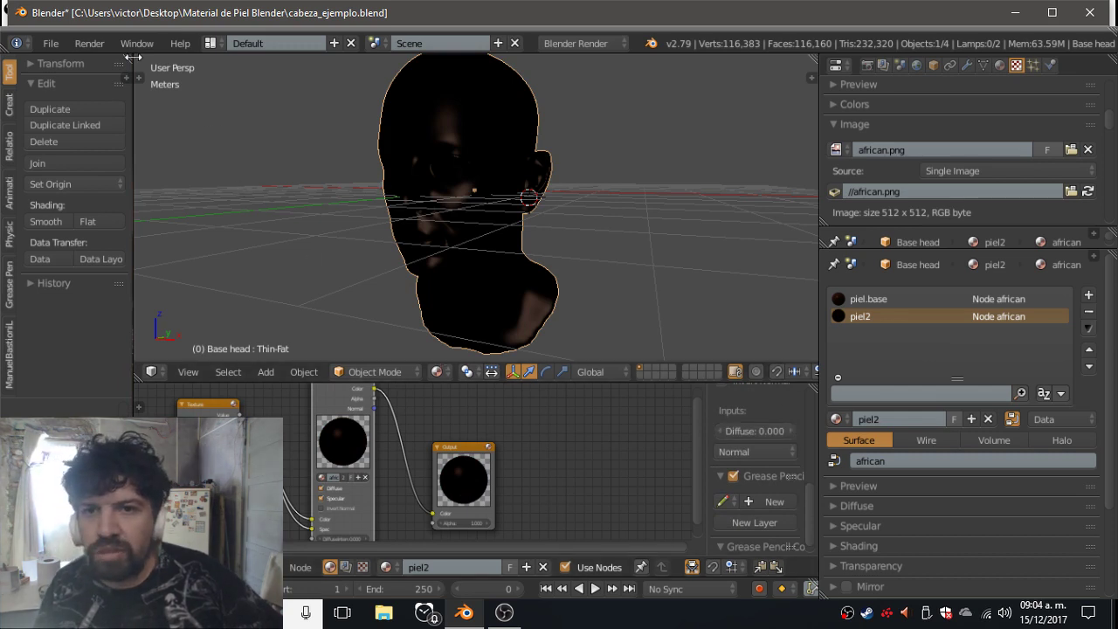
# Render an OpenGL preview of the head, then set the node Diffuse to 0.1 and render again.
pyautogui.click(92, 43)
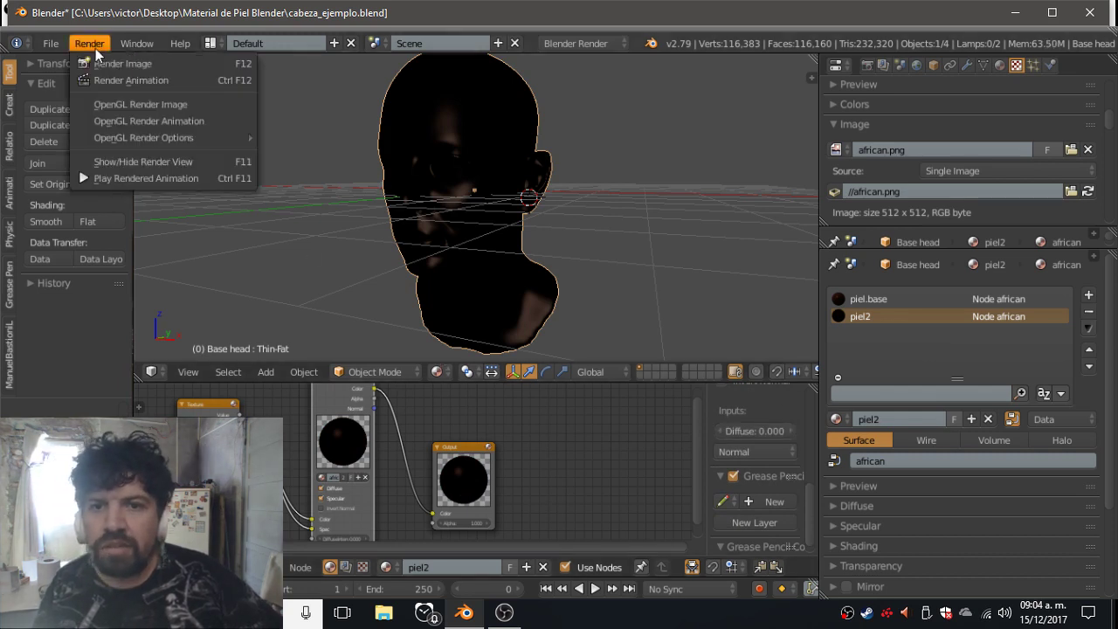
pyautogui.click(116, 104)
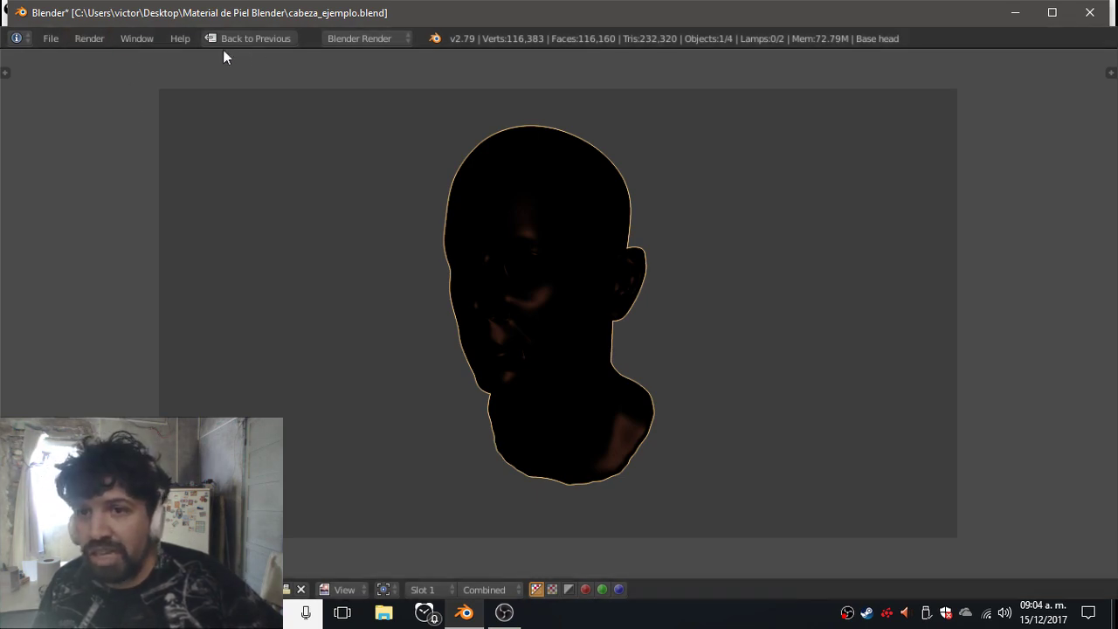
pyautogui.click(258, 39)
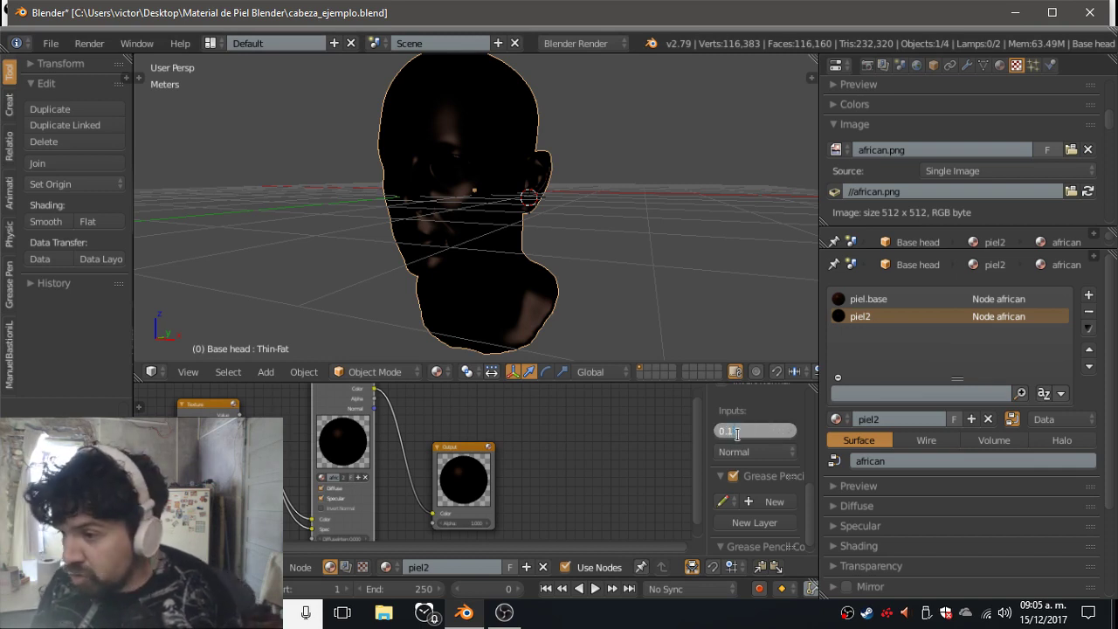
pyautogui.write('1')
pyautogui.press('Return')
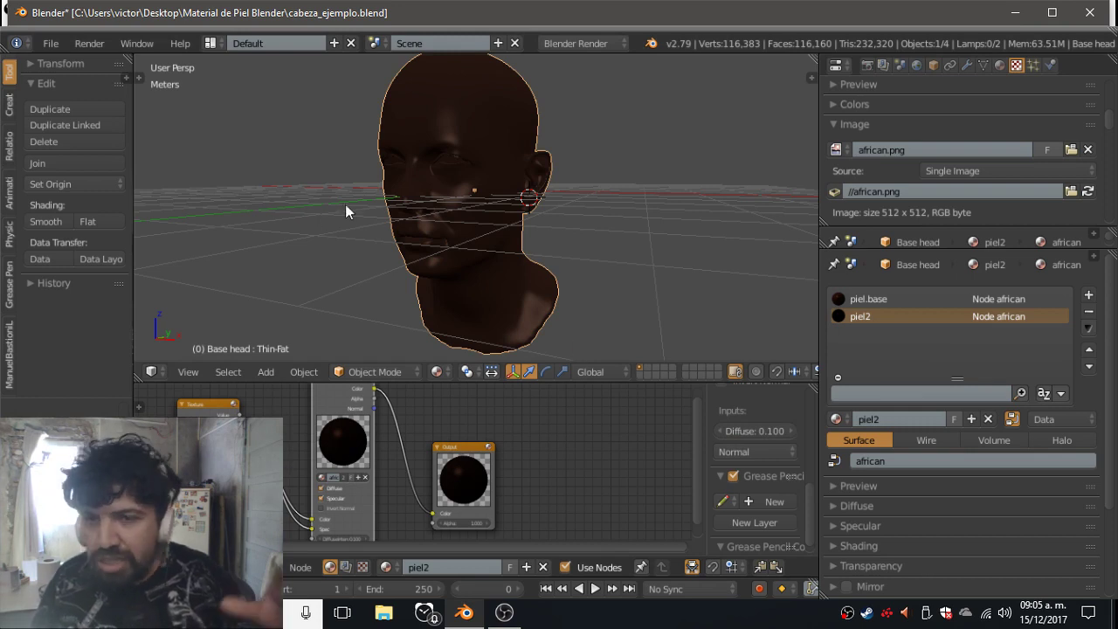
pyautogui.click(101, 53)
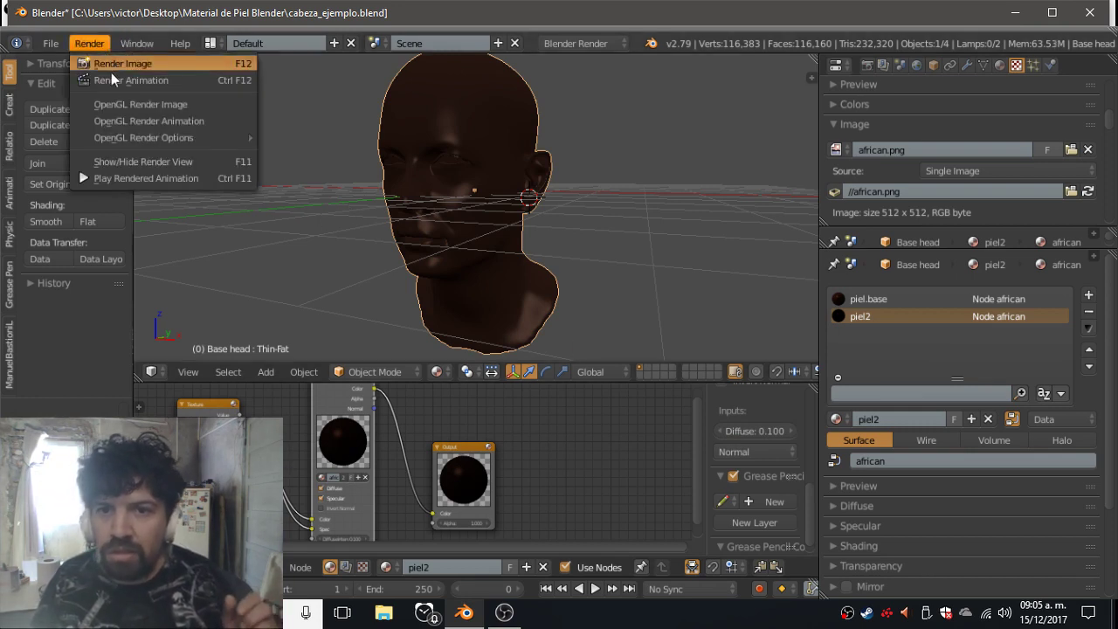
pyautogui.click(123, 102)
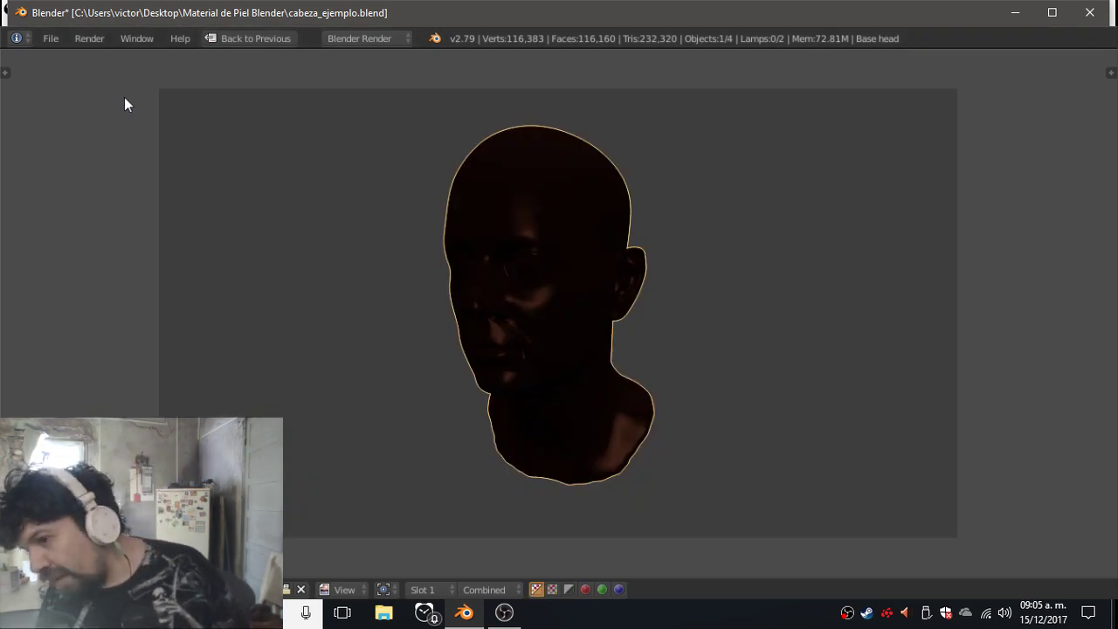
pyautogui.click(247, 39)
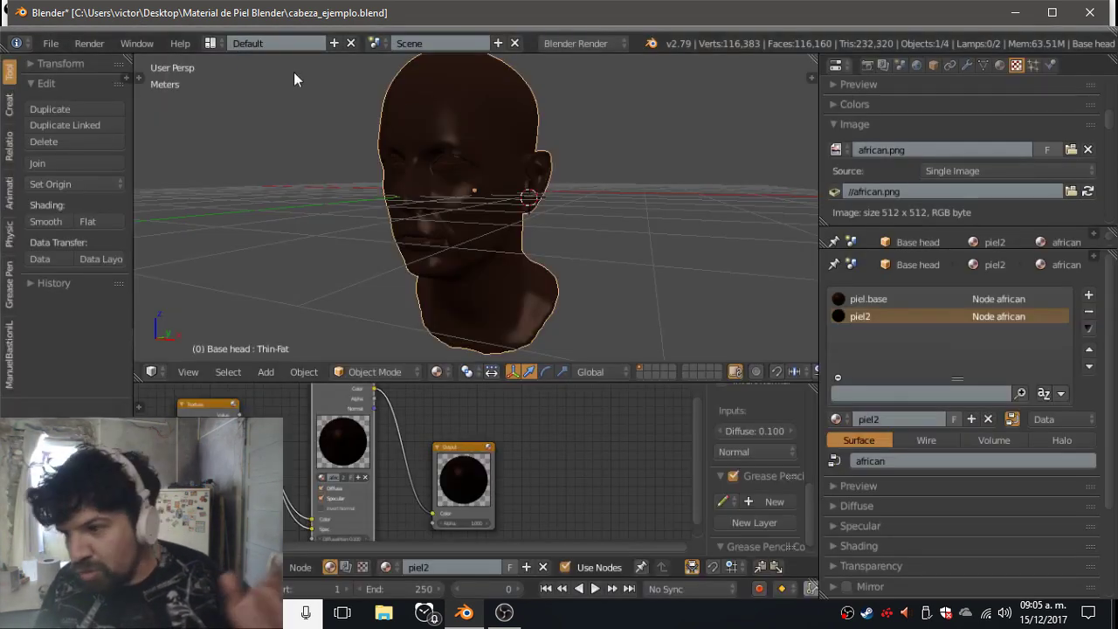
# Set the Material node Diffuse to 0.2 and render to confirm the dark brown head.
pyautogui.click(771, 432)
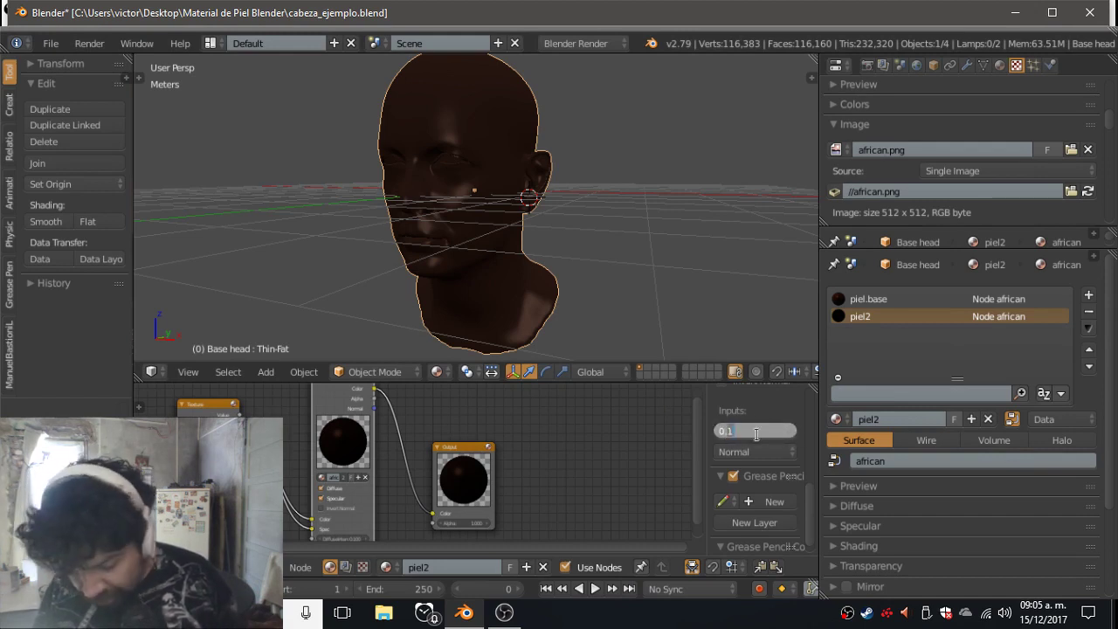
pyautogui.write('0.2')
pyautogui.press('Return')
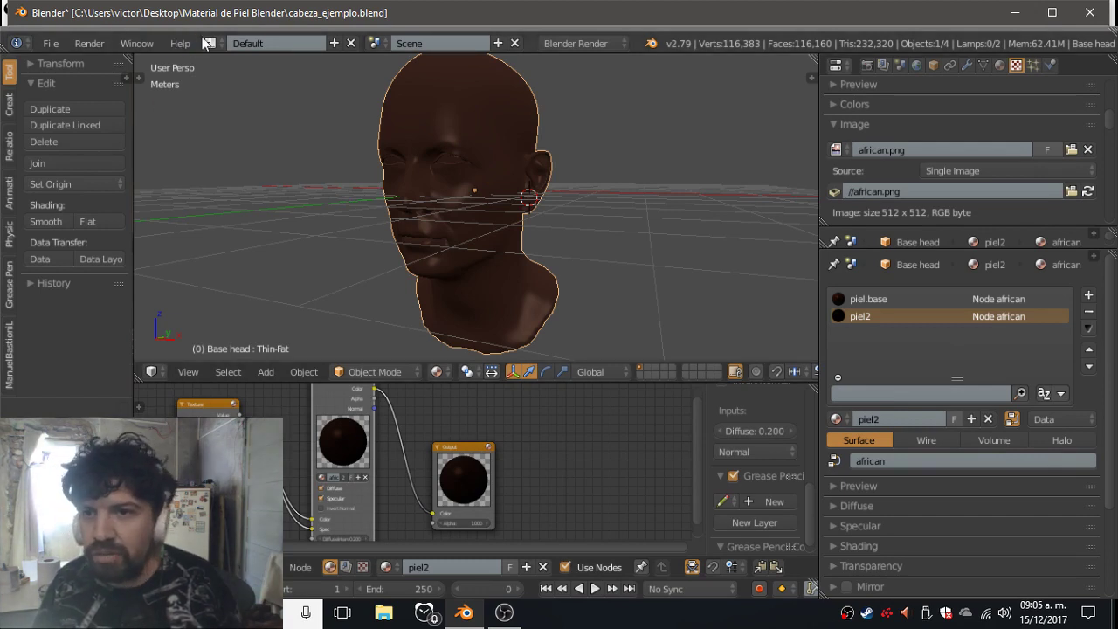
pyautogui.click(92, 45)
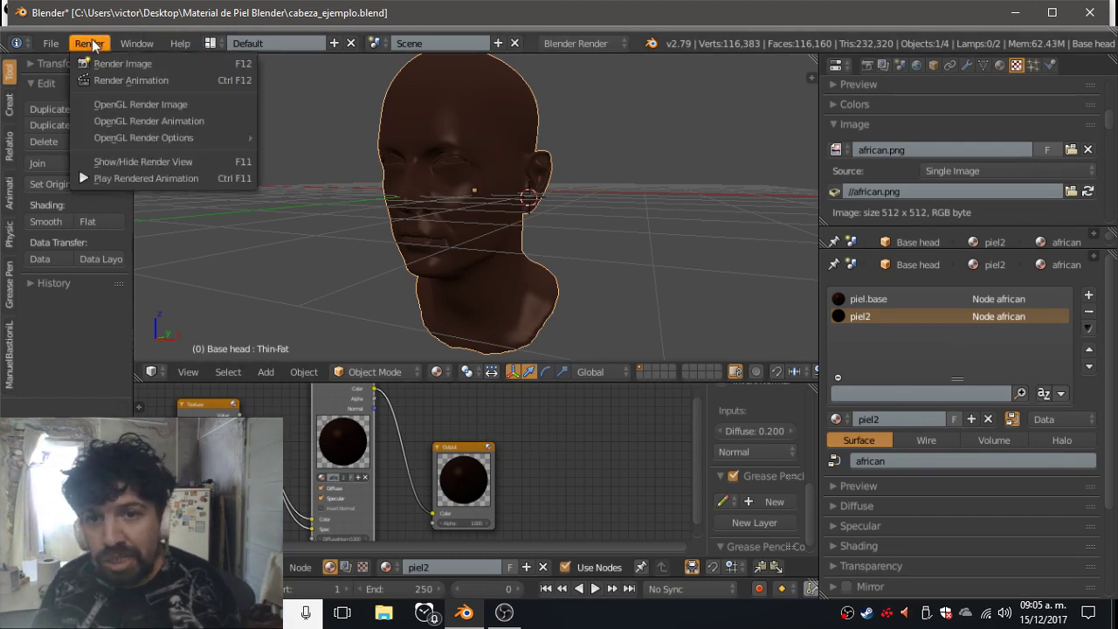
pyautogui.click(123, 102)
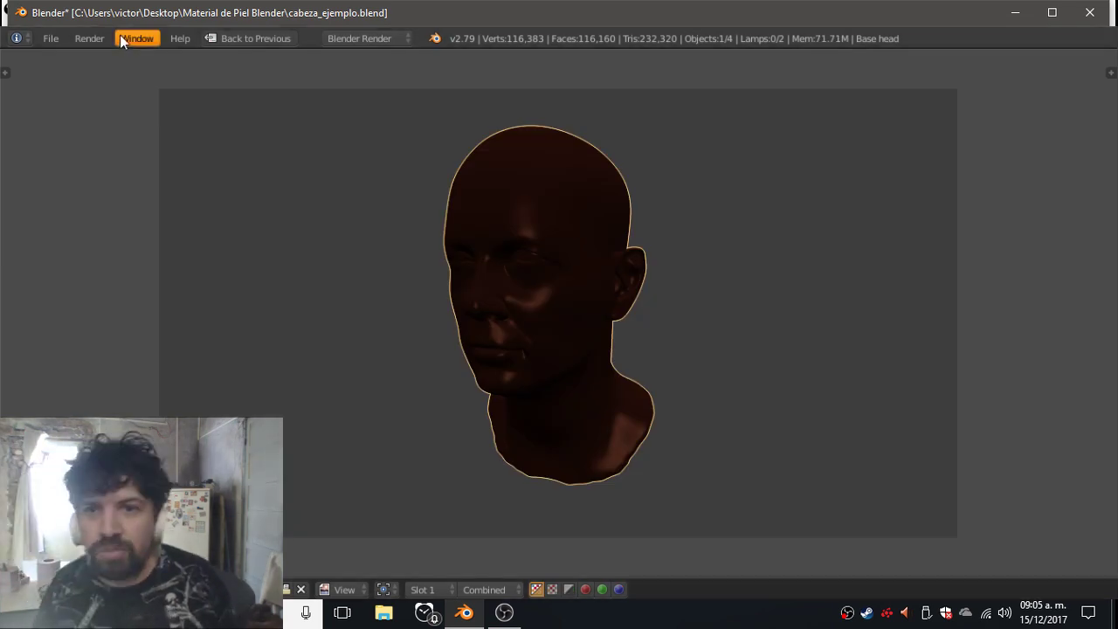
pyautogui.click(277, 38)
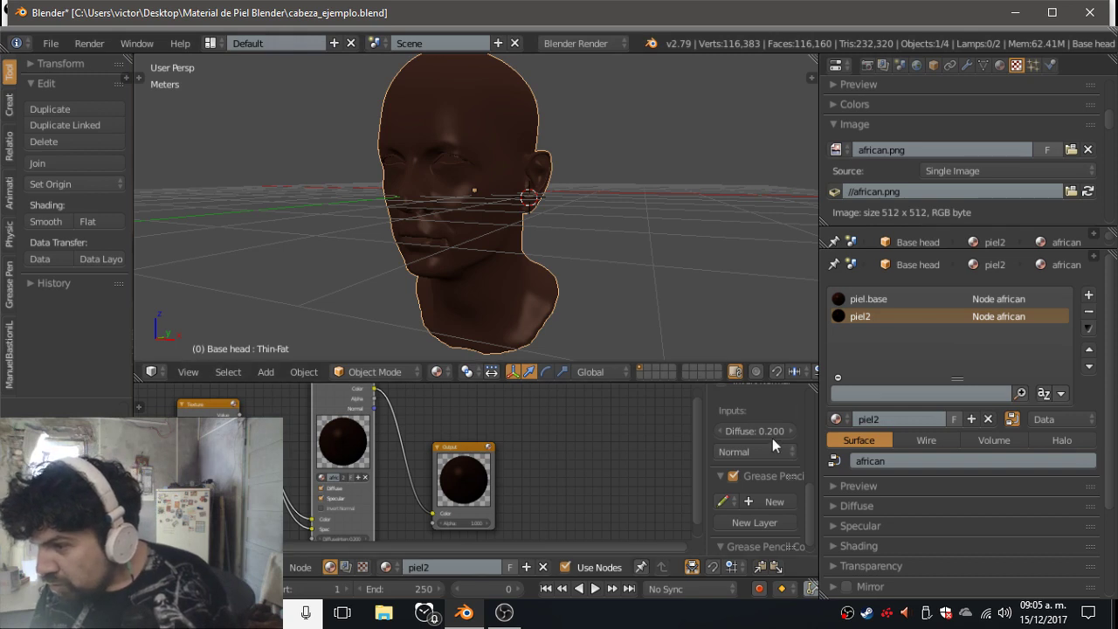
# Raise the node Diffuse input to 0.300 and render a quick OpenGL preview.
pyautogui.moveTo(772, 433); pyautogui.dragTo(779, 433)
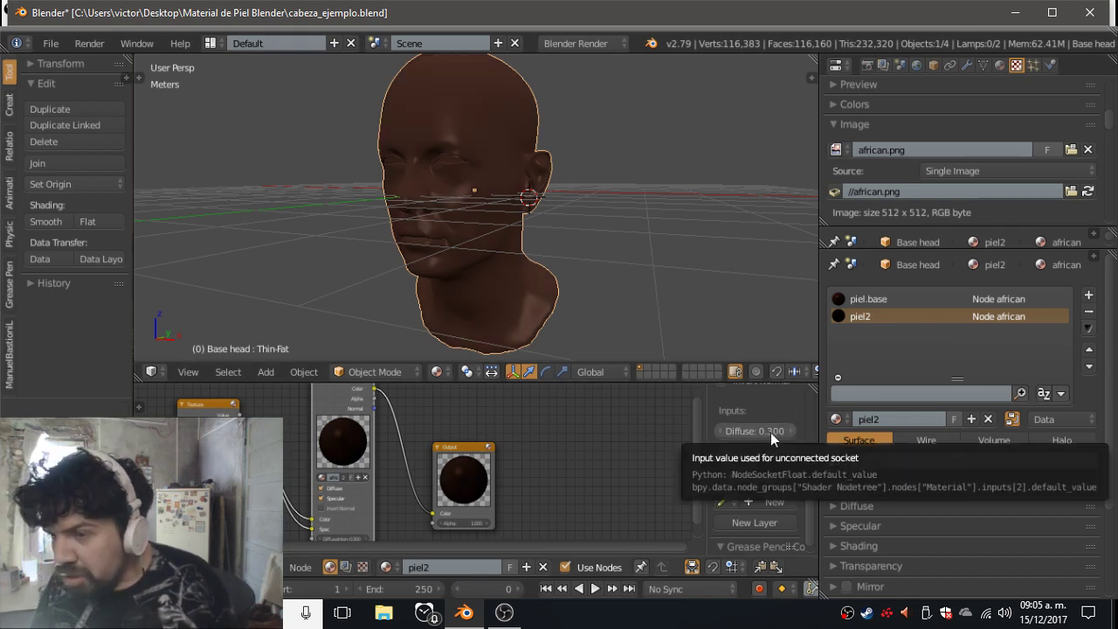
pyautogui.click(137, 43)
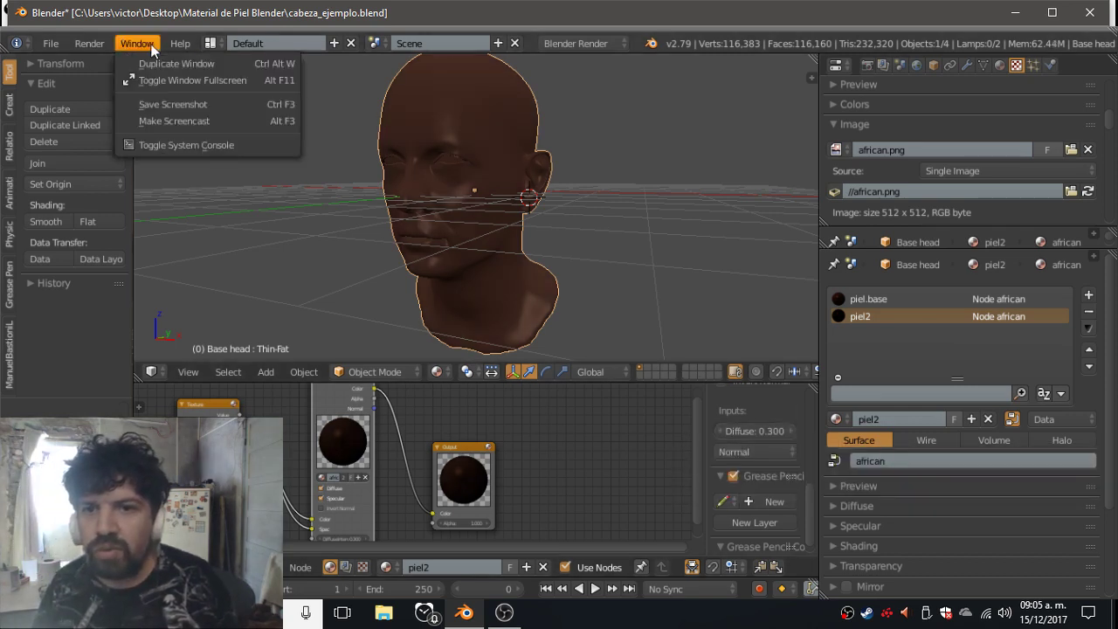
pyautogui.click(123, 100)
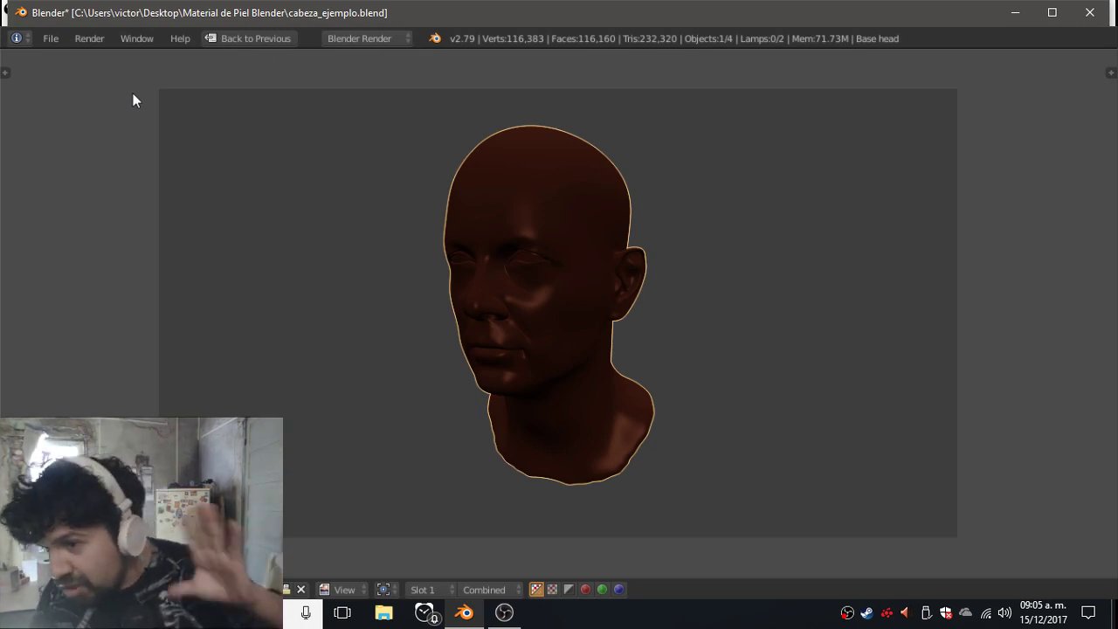
pyautogui.click(251, 39)
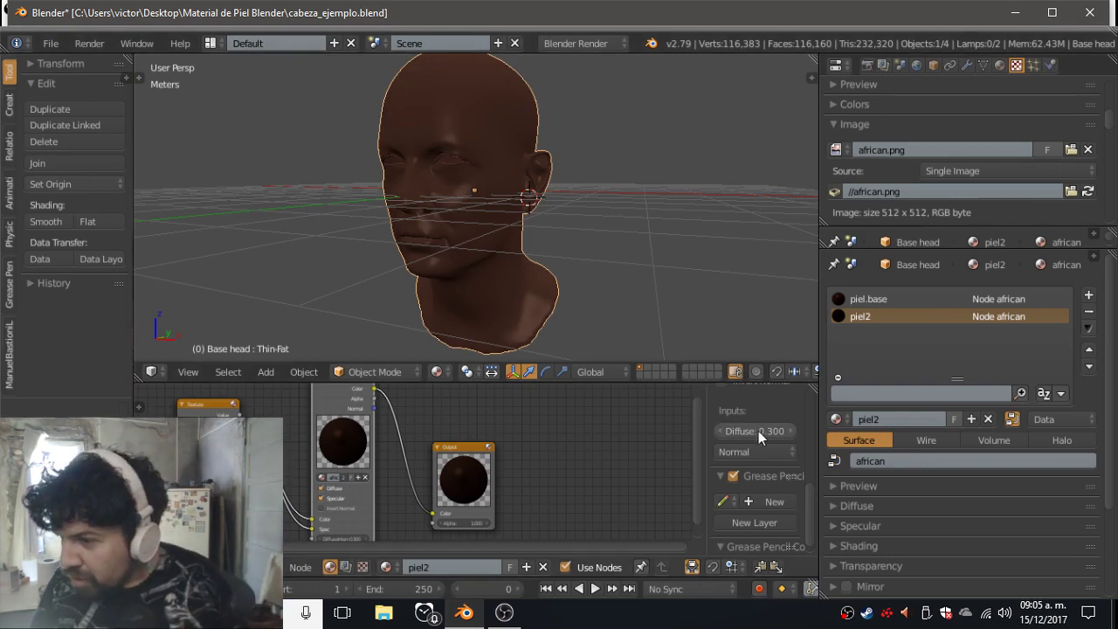
# Raise the node Diffuse input to 0.400 and render the lighter head again.
pyautogui.moveTo(768, 437)
pyautogui.mouseDown()
pyautogui.moveTo(751, 432)
pyautogui.moveTo(769, 431)
pyautogui.mouseUp()
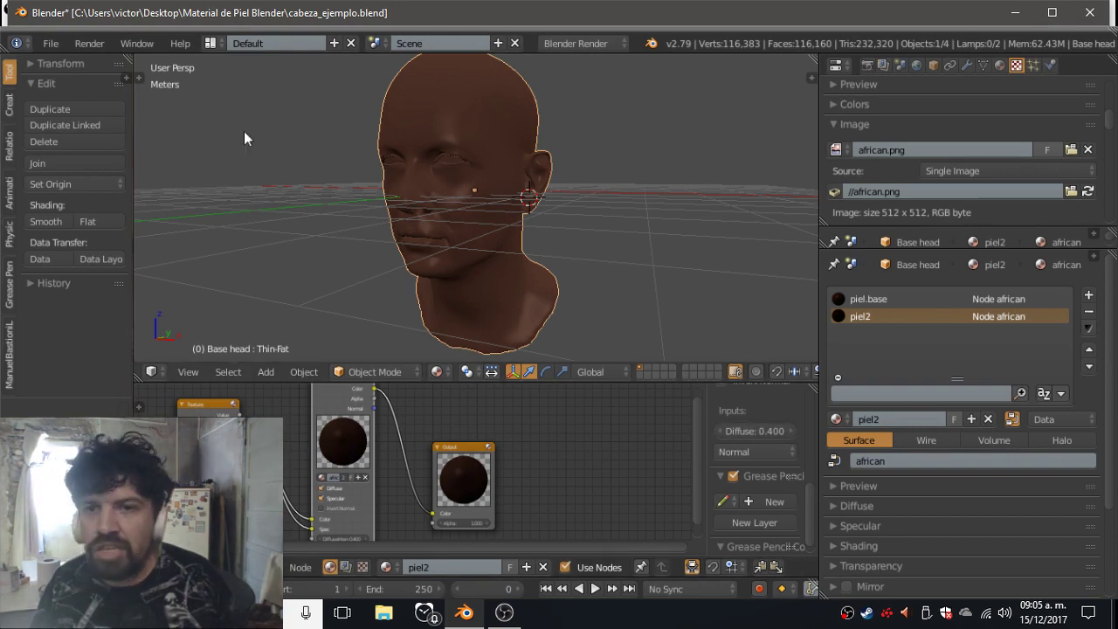
pyautogui.click(90, 43)
pyautogui.click(108, 104)
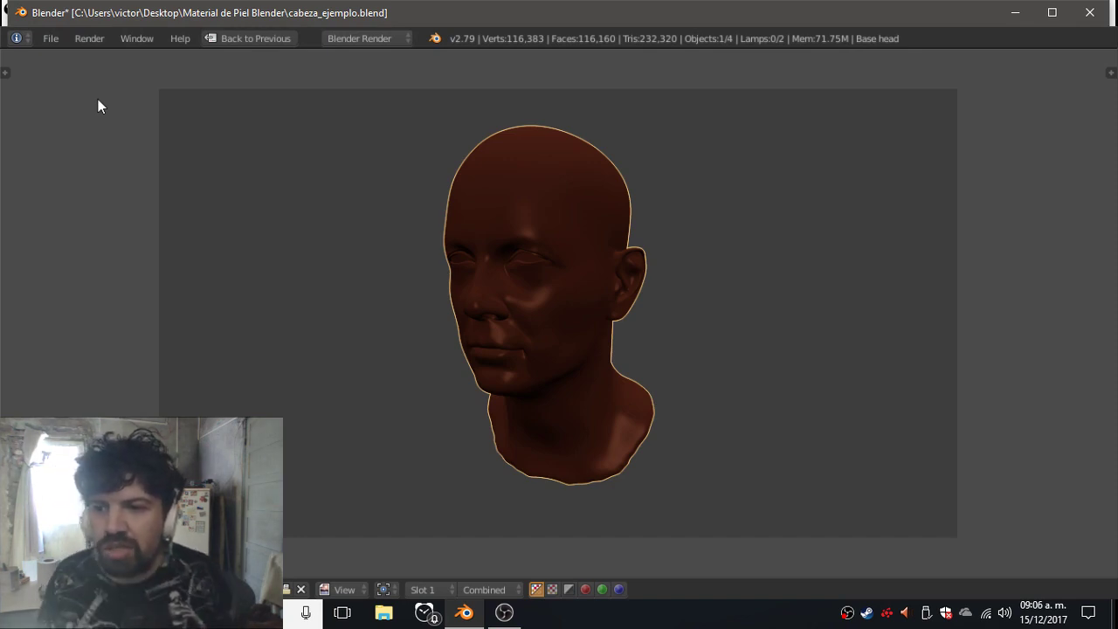
pyautogui.click(281, 41)
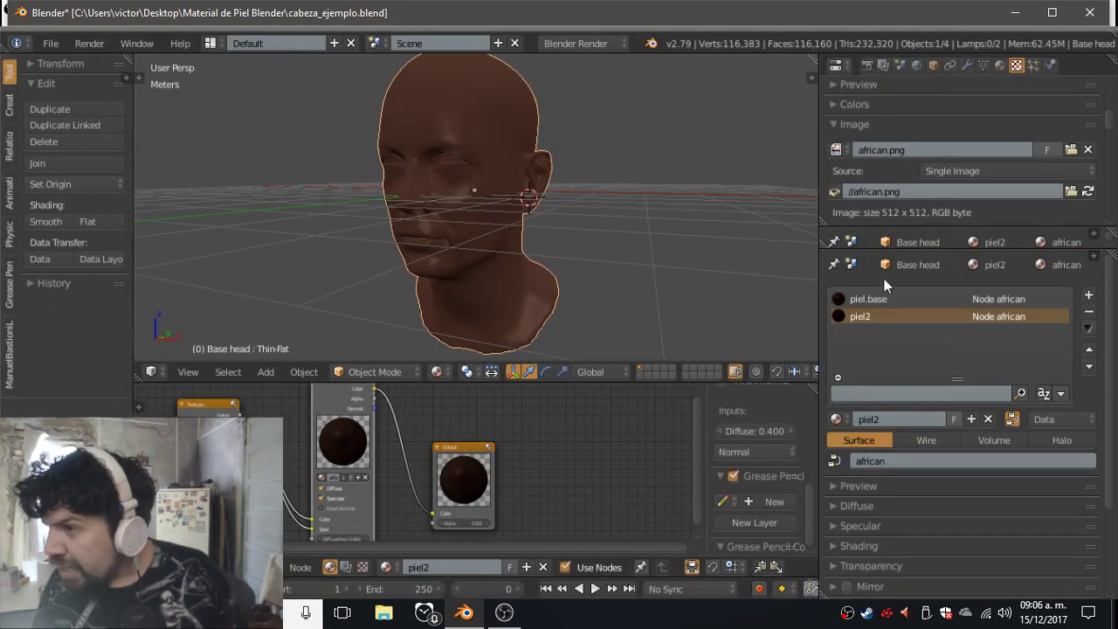
# Turn on Ramp in the piel2 Diffuse panel and render an OpenGL preview of the head.
pyautogui.click(862, 505)
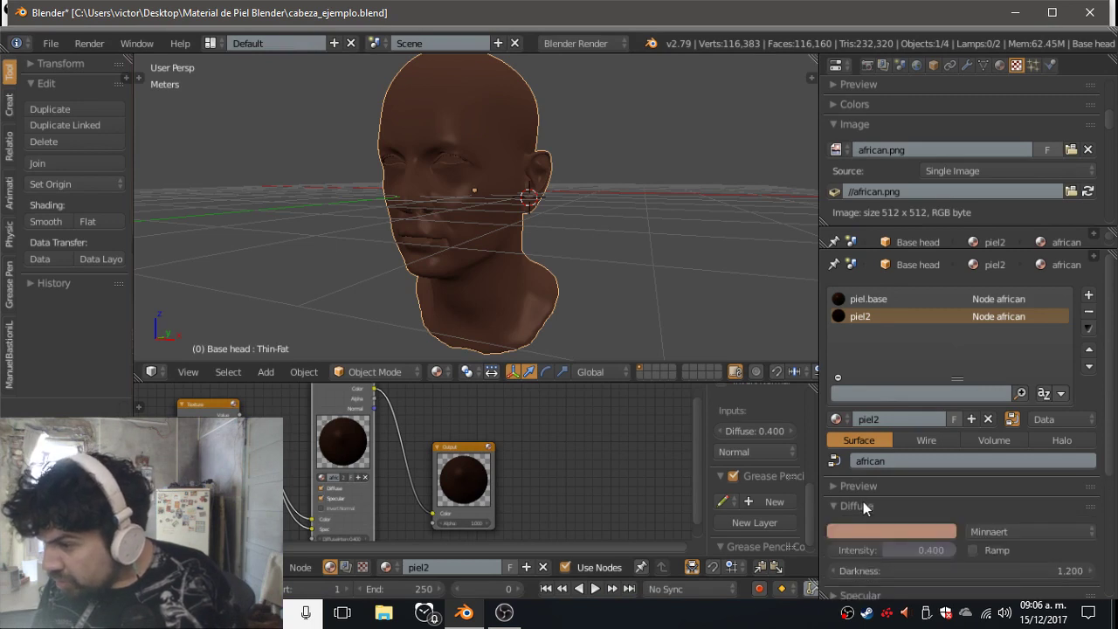
pyautogui.click(979, 550)
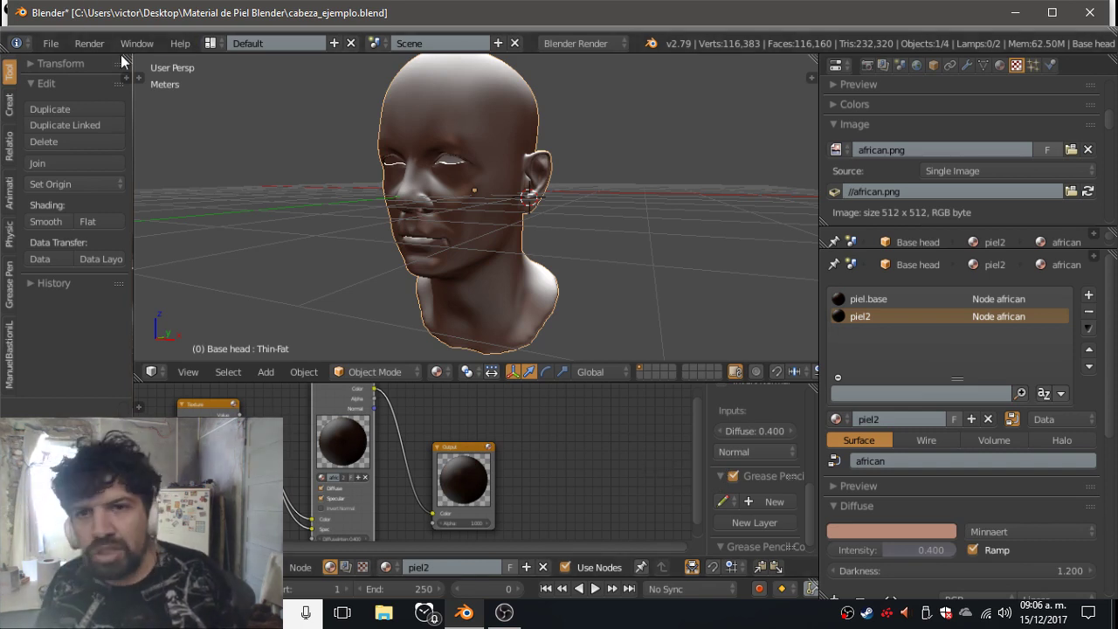
pyautogui.click(90, 43)
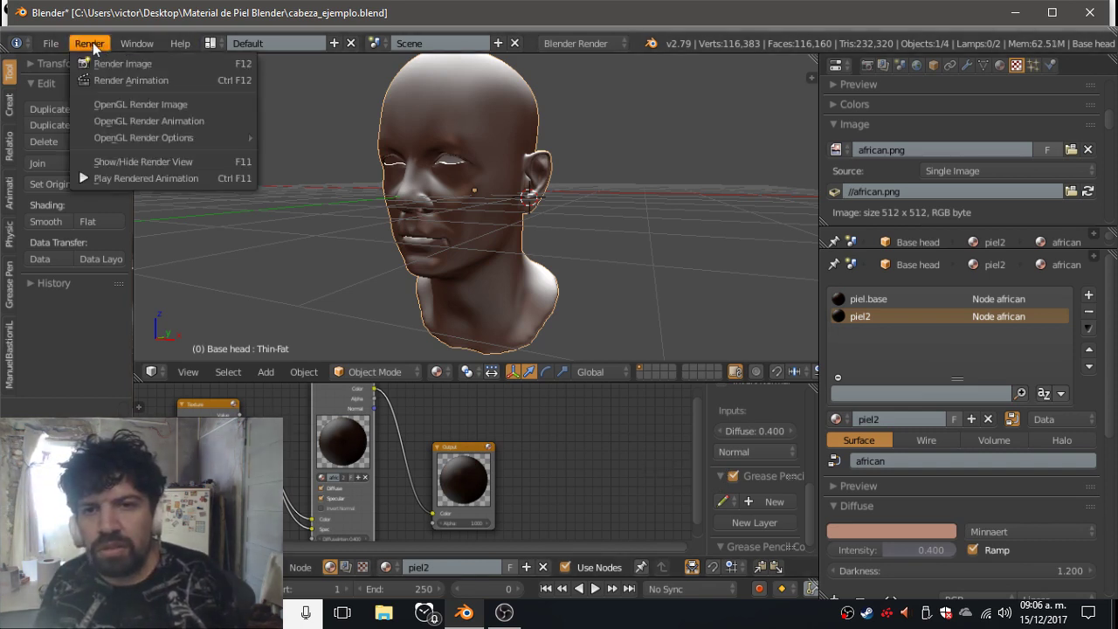
pyautogui.click(109, 104)
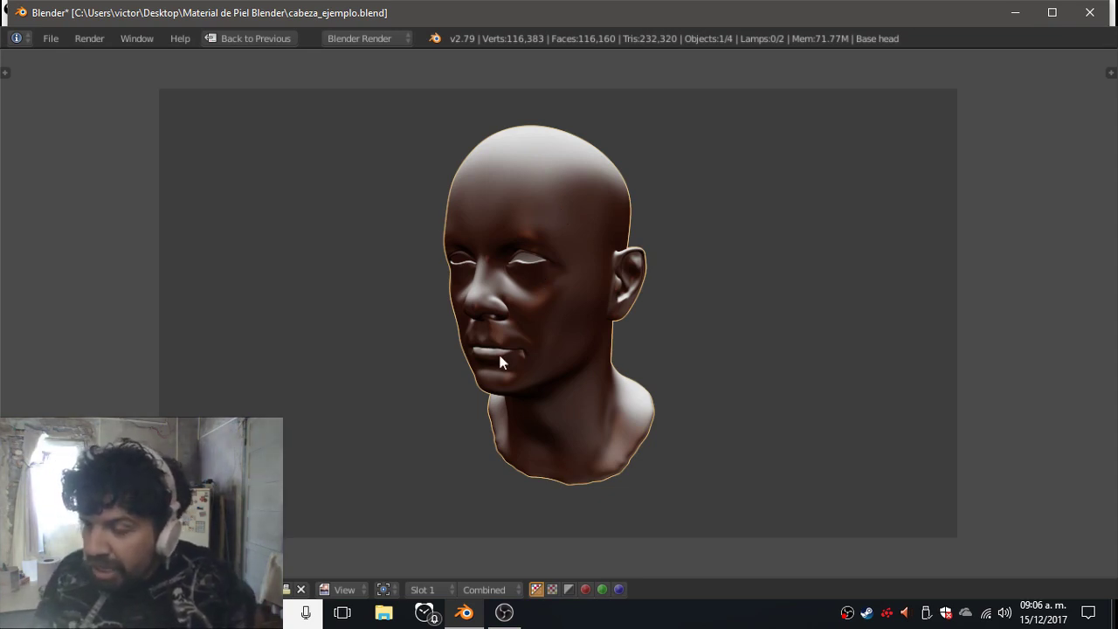
pyautogui.click(254, 37)
# Collapse the Diffuse panel and try the Specular Ramp, leaving it switched off.
pyautogui.click(883, 504)
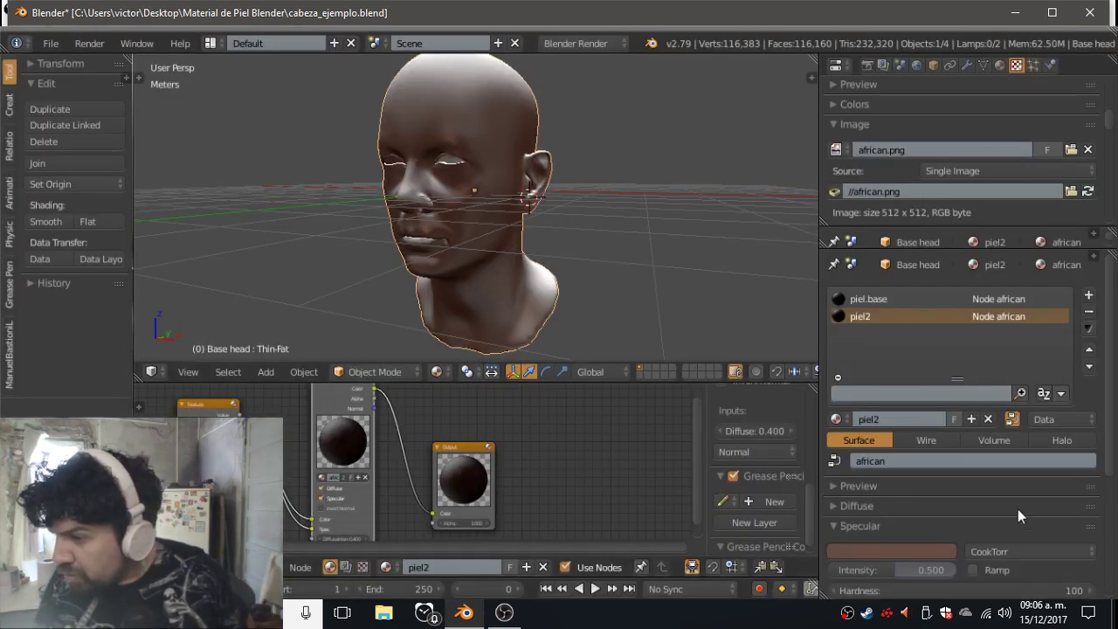
pyautogui.scroll(-4, 1048, 450)
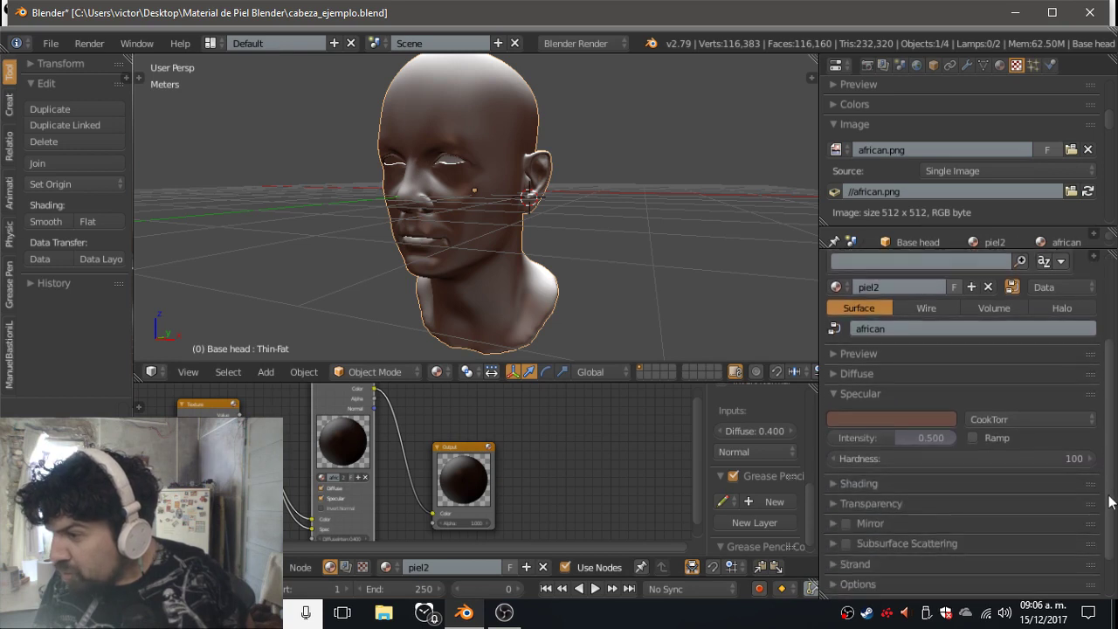
pyautogui.click(976, 433)
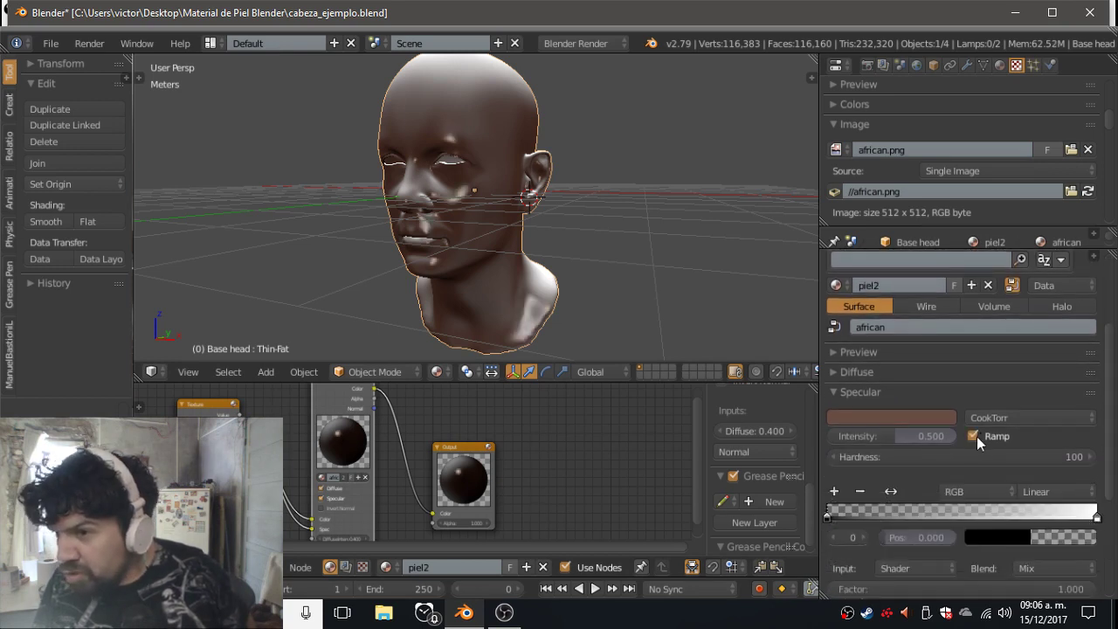
pyautogui.click(977, 436)
pyautogui.click(976, 436)
pyautogui.click(977, 437)
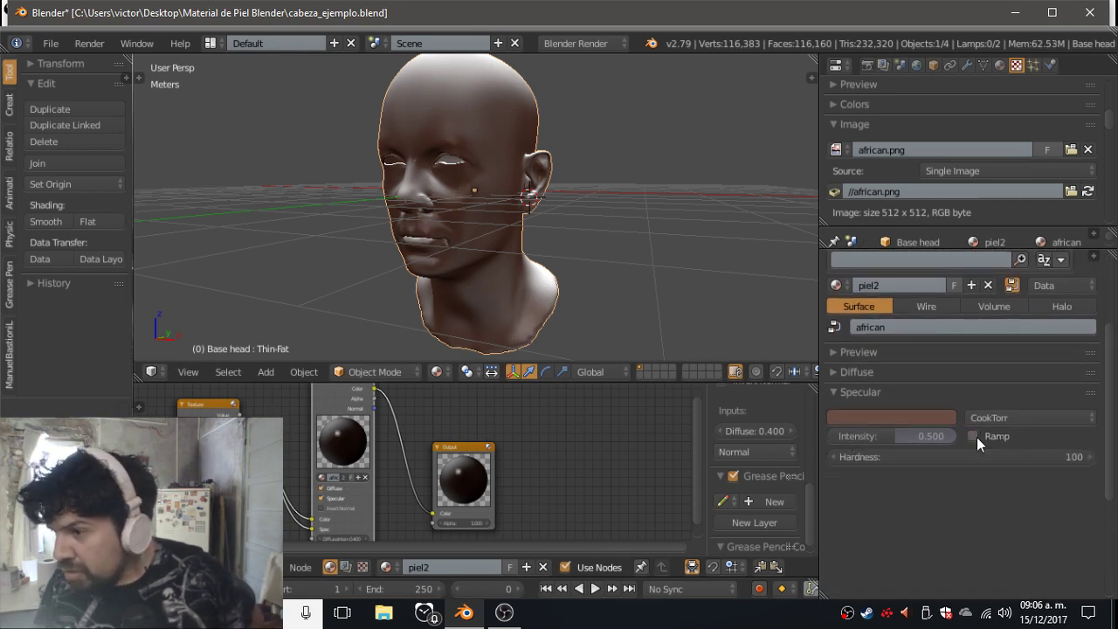
# Set specular Hardness to 20 and Intensity to 1.000, then nudge the Texture node.
pyautogui.moveTo(905, 461)
pyautogui.mouseDown()
pyautogui.moveTo(839, 461)
pyautogui.moveTo(941, 463)
pyautogui.mouseUp()
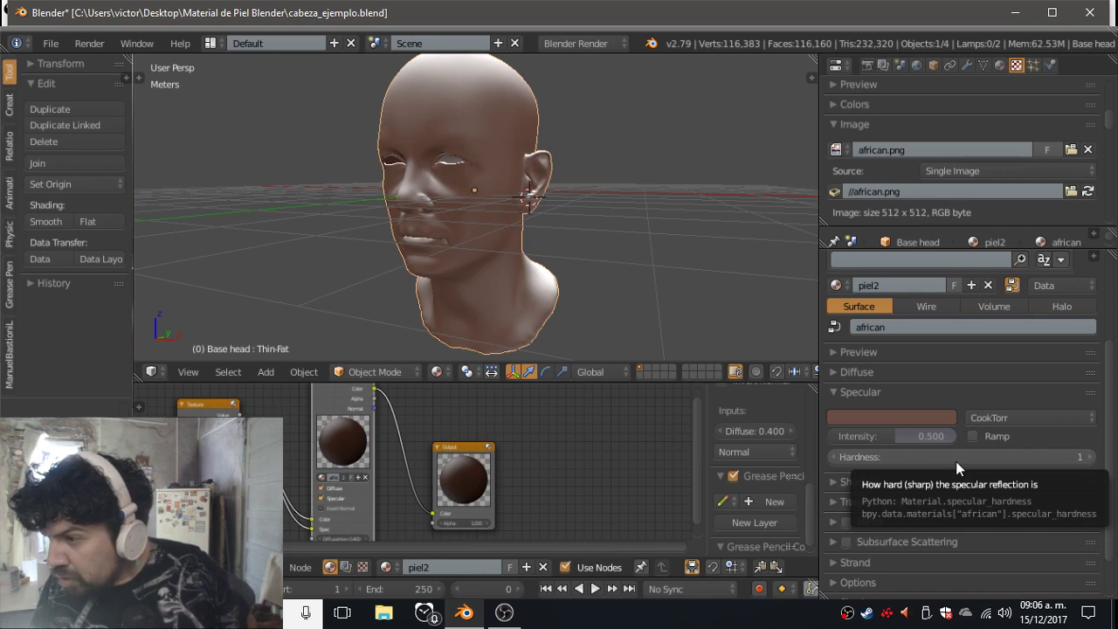
pyautogui.click(956, 461)
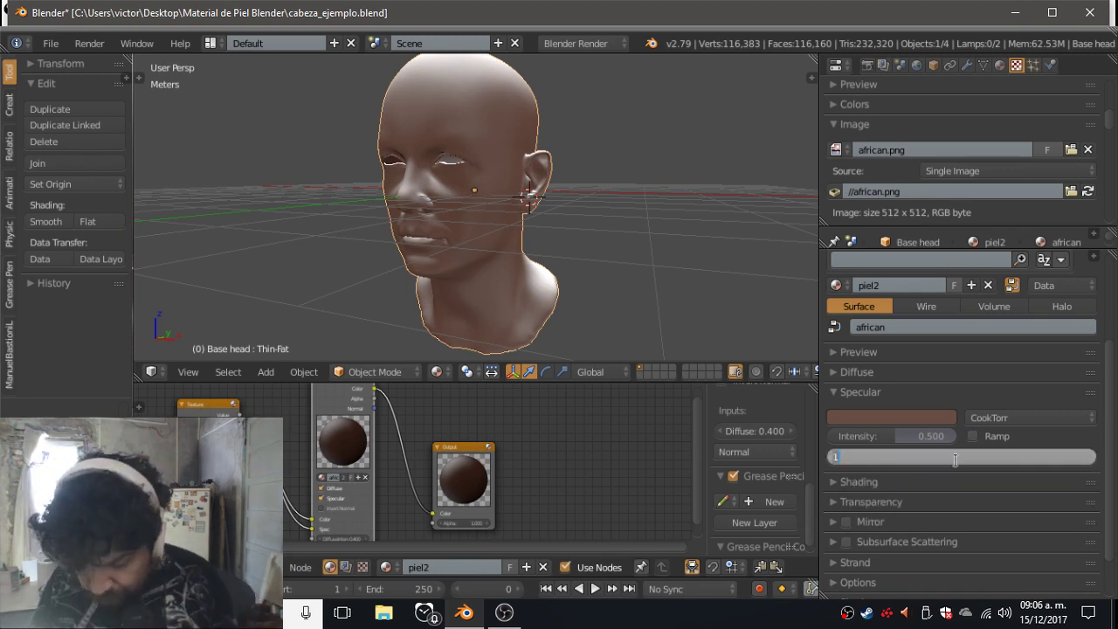
pyautogui.write('20')
pyautogui.press('Return')
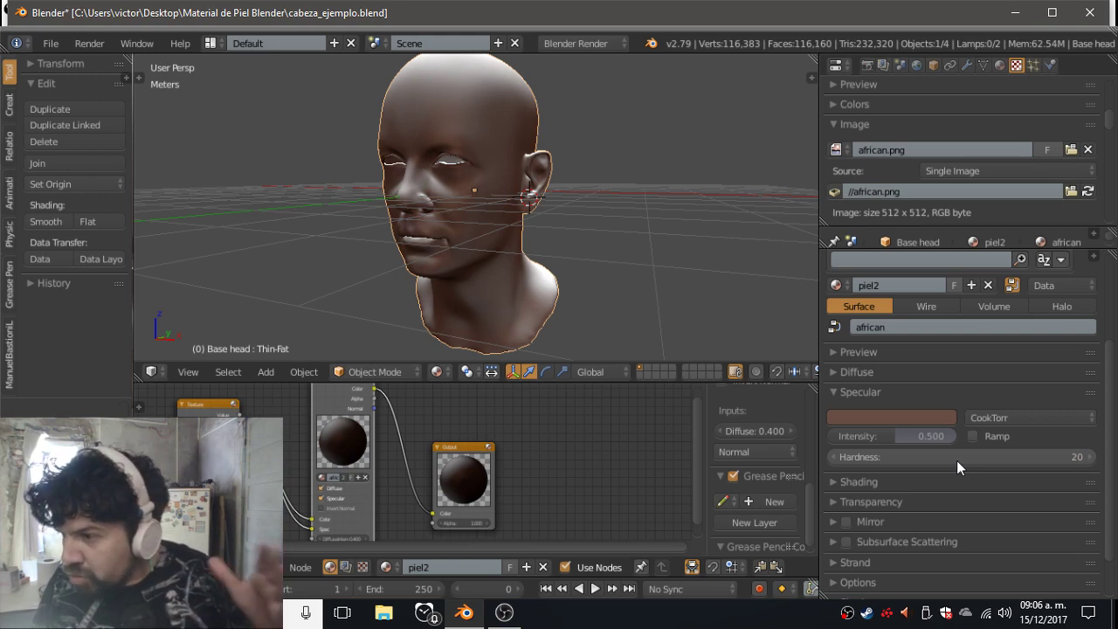
pyautogui.click(891, 434)
pyautogui.write('1')
pyautogui.press('Return')
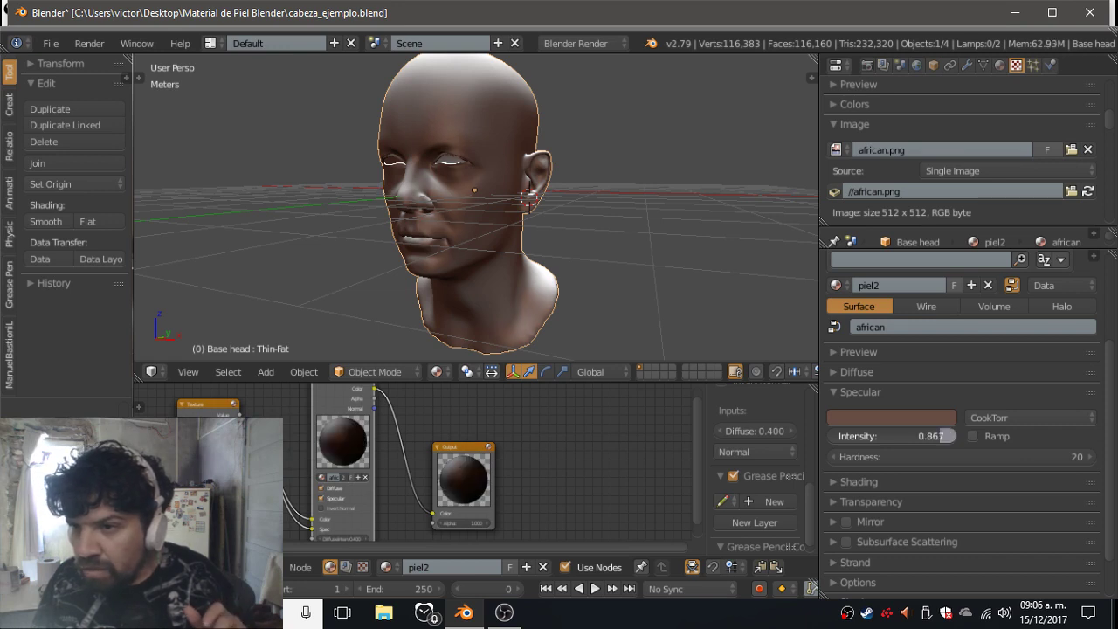
pyautogui.moveTo(952, 436)
pyautogui.mouseDown()
pyautogui.moveTo(876, 436)
pyautogui.moveTo(954, 436)
pyautogui.mouseUp()
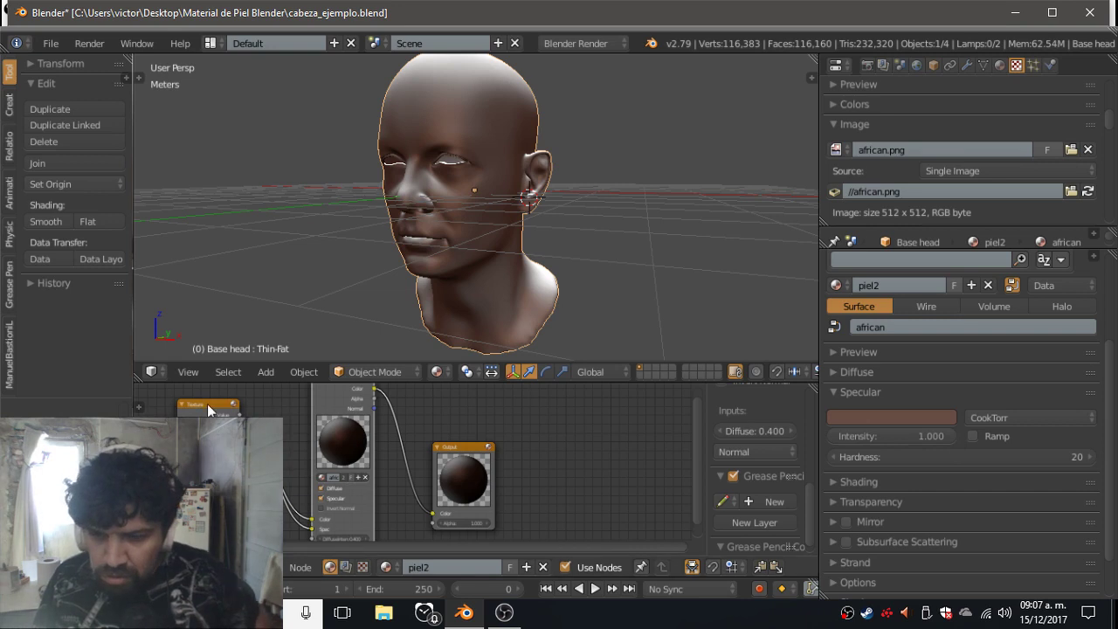
pyautogui.moveTo(207, 404)
pyautogui.mouseDown()
pyautogui.moveTo(213, 391)
pyautogui.moveTo(203, 395)
pyautogui.mouseUp()
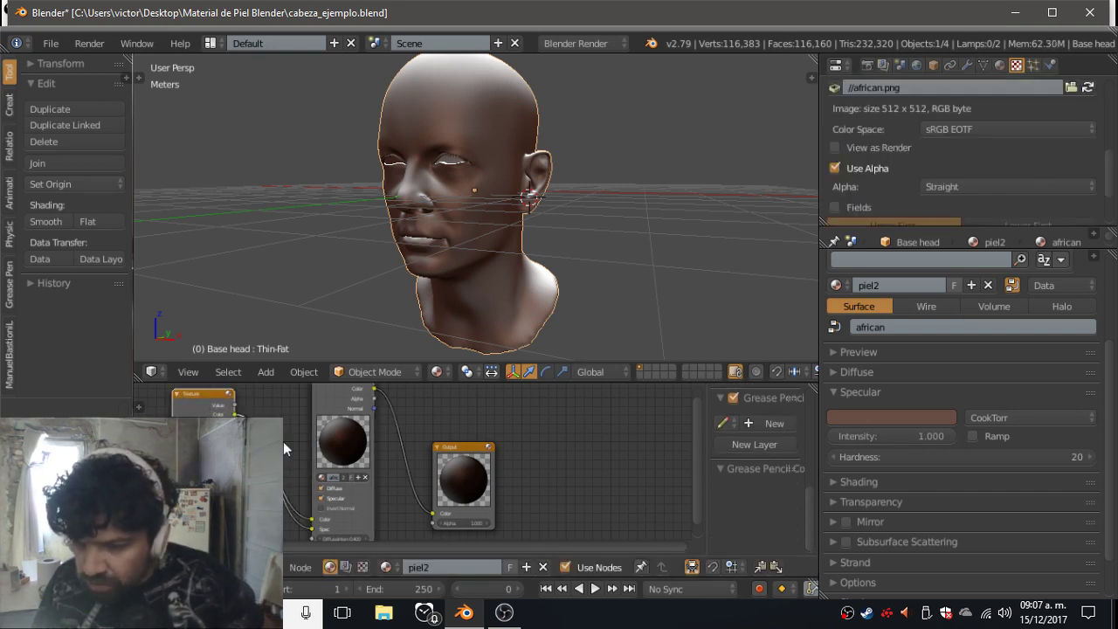
# Enable Specular on the Material node, with specular Intensity 0.500 and Hardness 100.
pyautogui.click(322, 498)
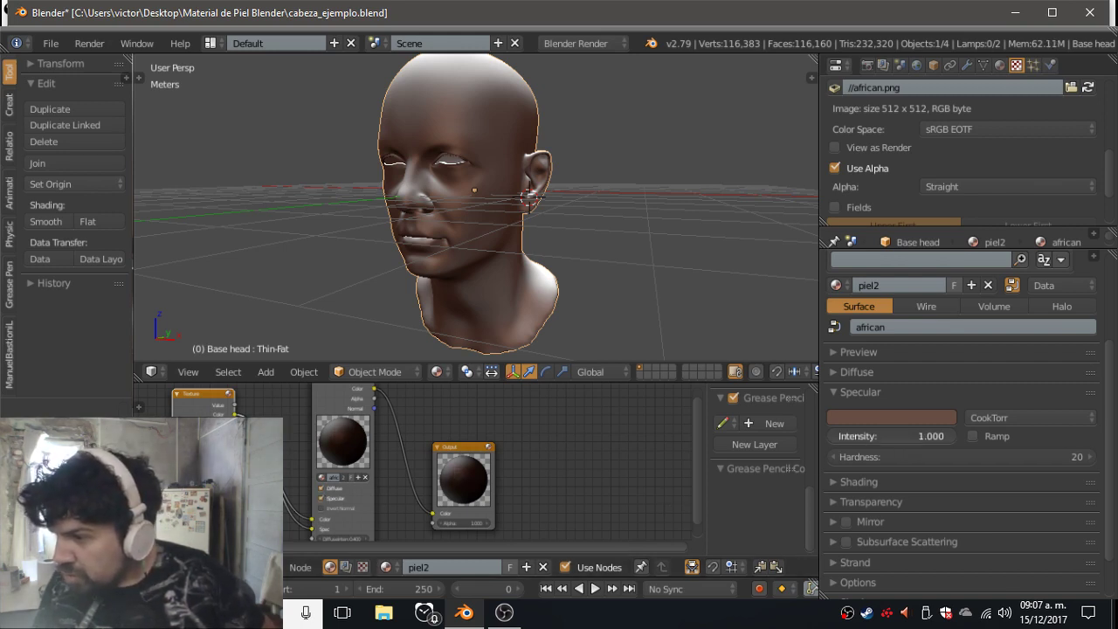
pyautogui.click(891, 436)
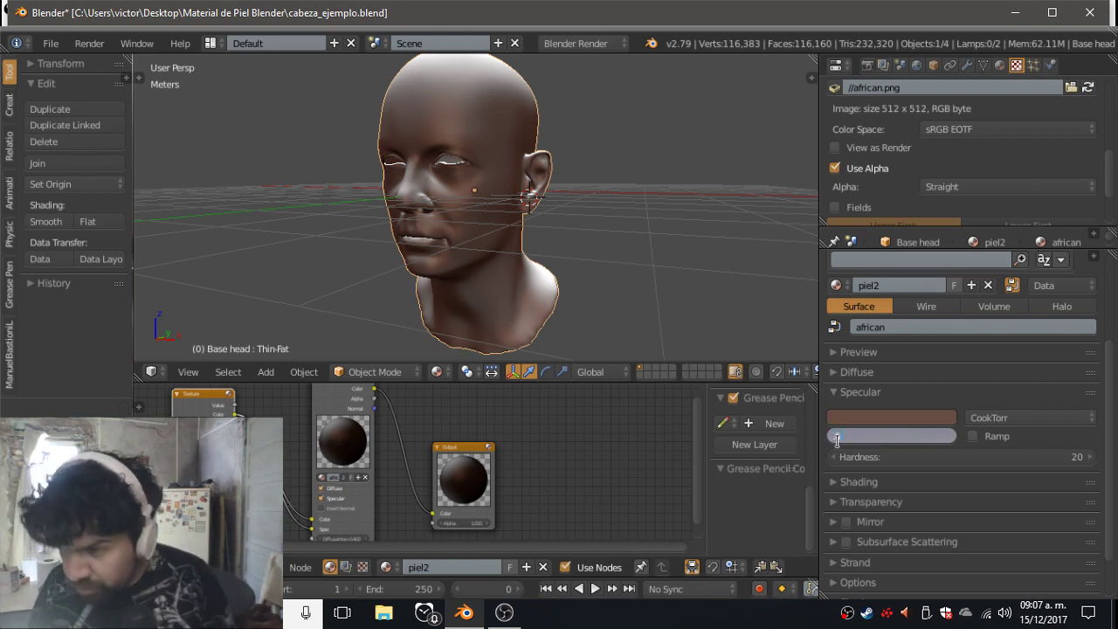
pyautogui.write('.5')
pyautogui.press('Return')
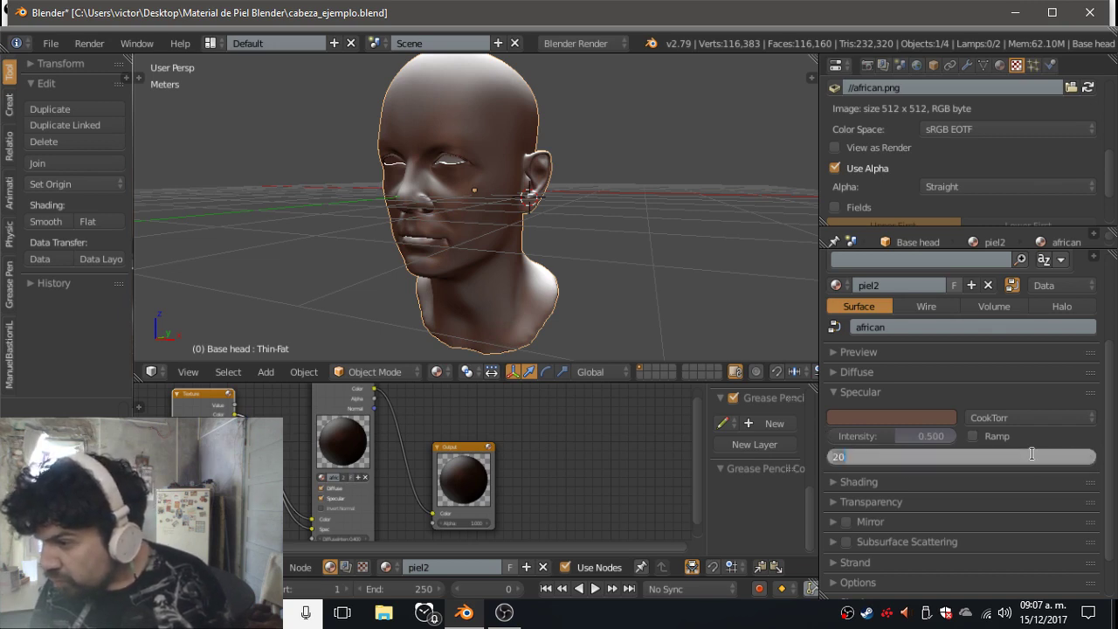
pyautogui.write('100')
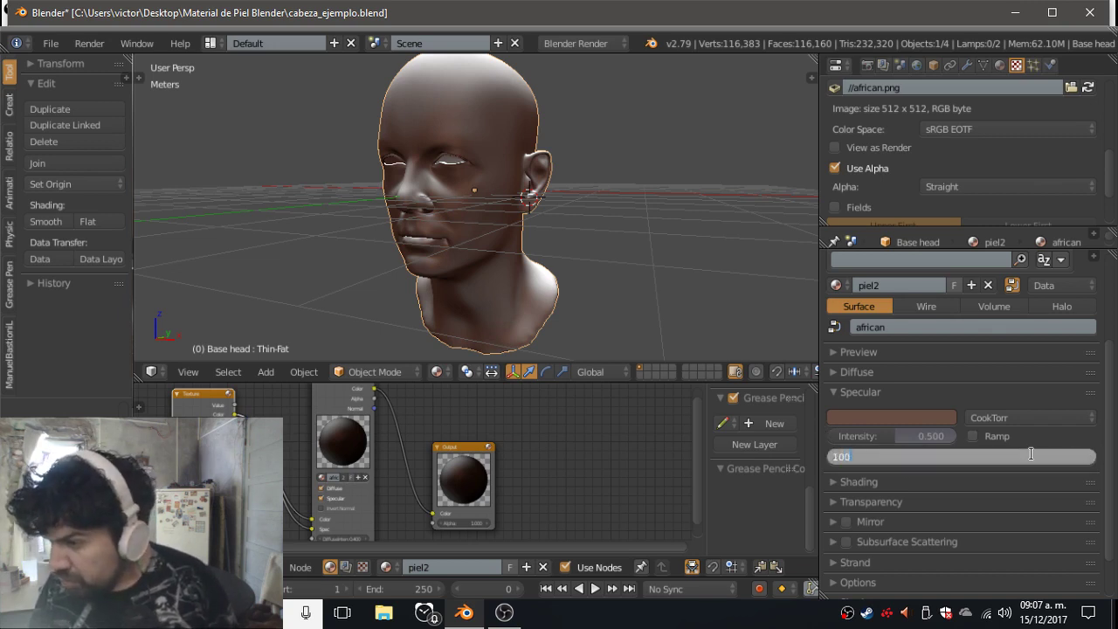
pyautogui.press('Return')
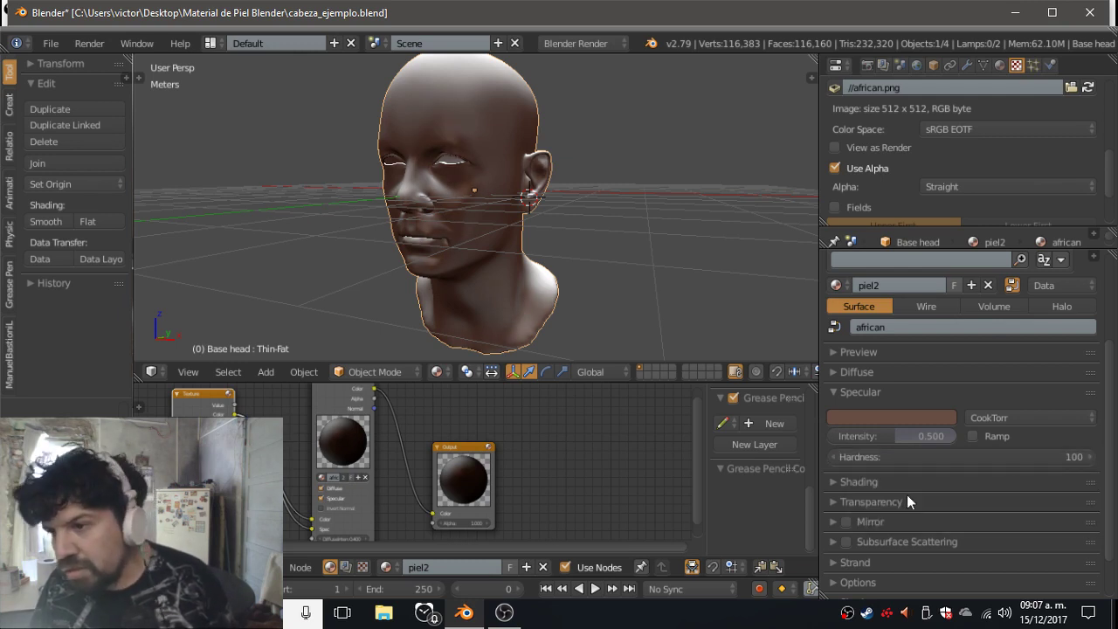
# Darken the specular colour to a deeper brown in the colour picker.
pyautogui.click(912, 416)
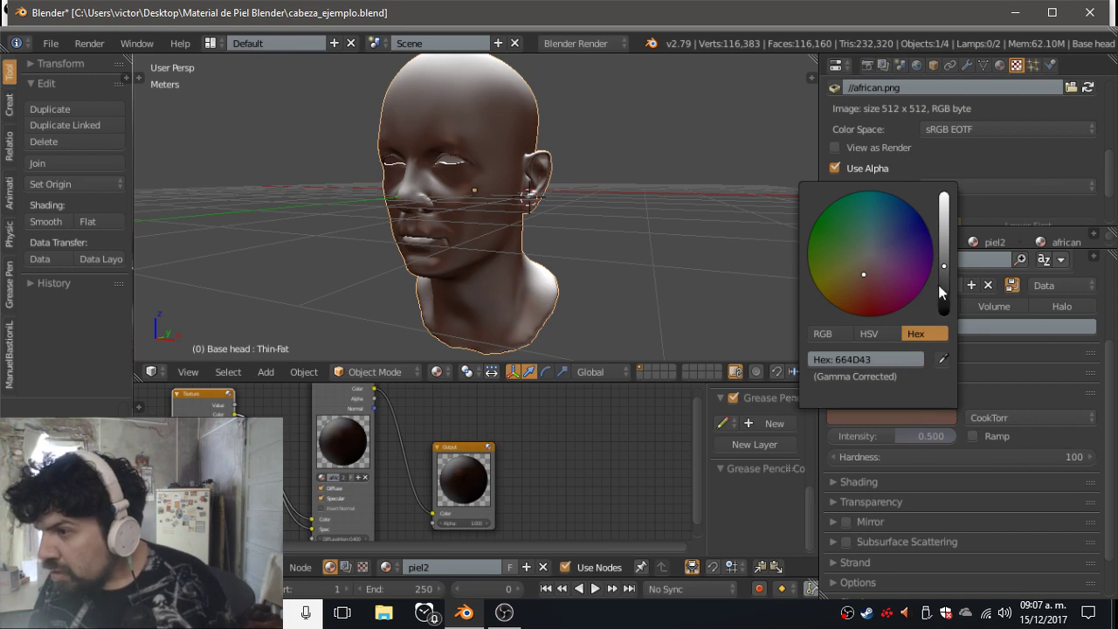
pyautogui.moveTo(943, 262); pyautogui.dragTo(944, 280)
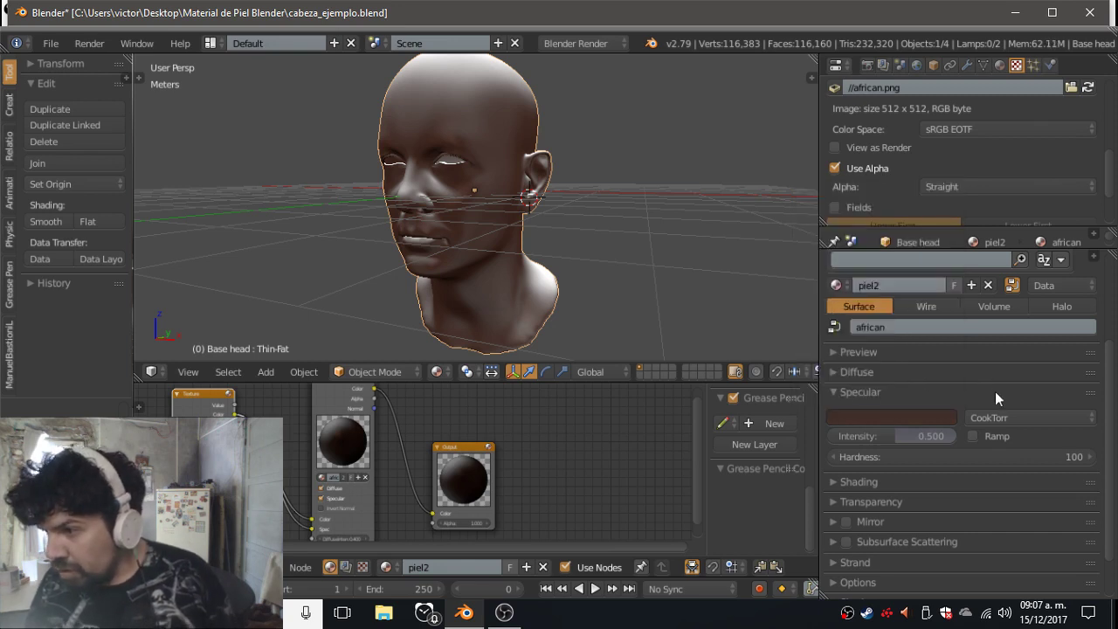
pyautogui.click(90, 45)
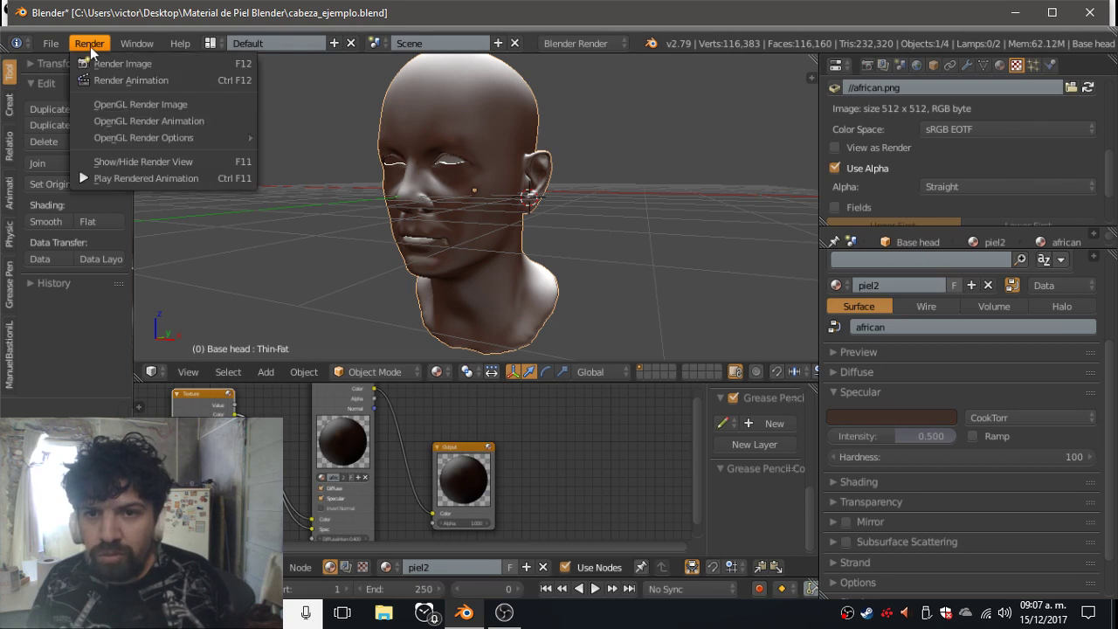
pyautogui.click(132, 107)
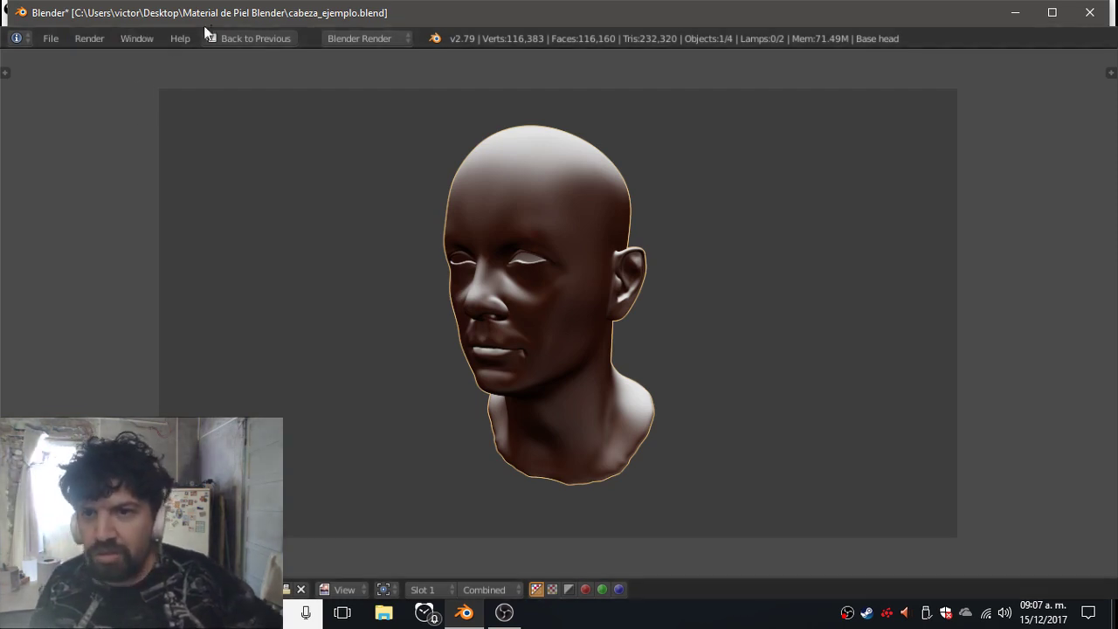
pyautogui.click(233, 39)
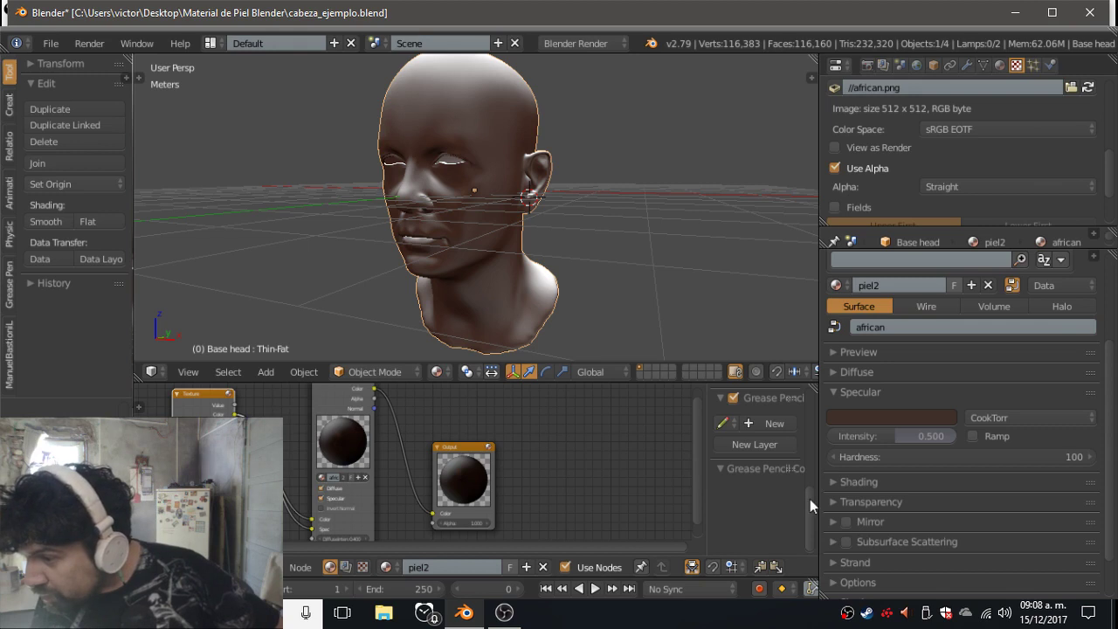
# Expand the piel2 Diffuse settings and brighten the diffuse colour toward a light skin tone.
pyautogui.scroll(2, 809, 499)
pyautogui.scroll(2, 812, 476)
pyautogui.scroll(2, 816, 454)
pyautogui.scroll(2, 822, 420)
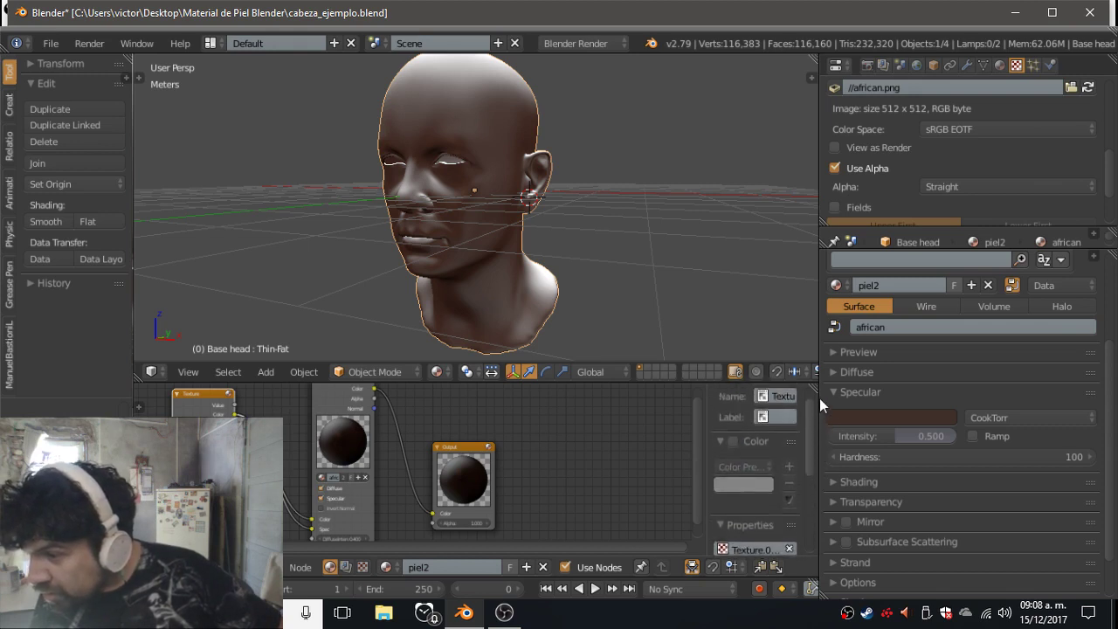
pyautogui.scroll(2, 819, 397)
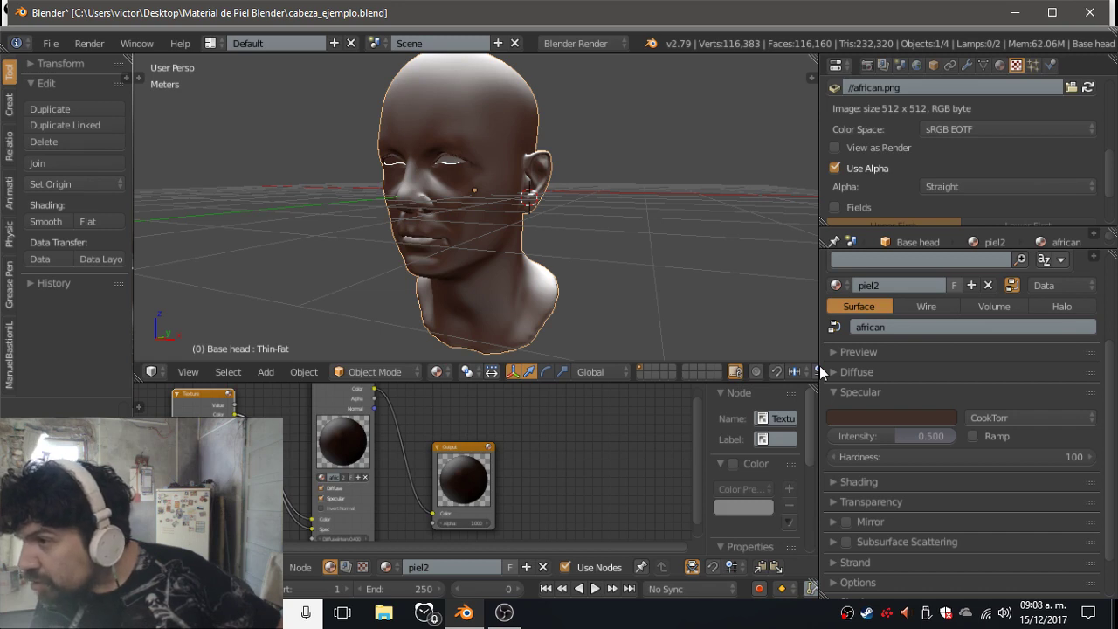
pyautogui.click(861, 373)
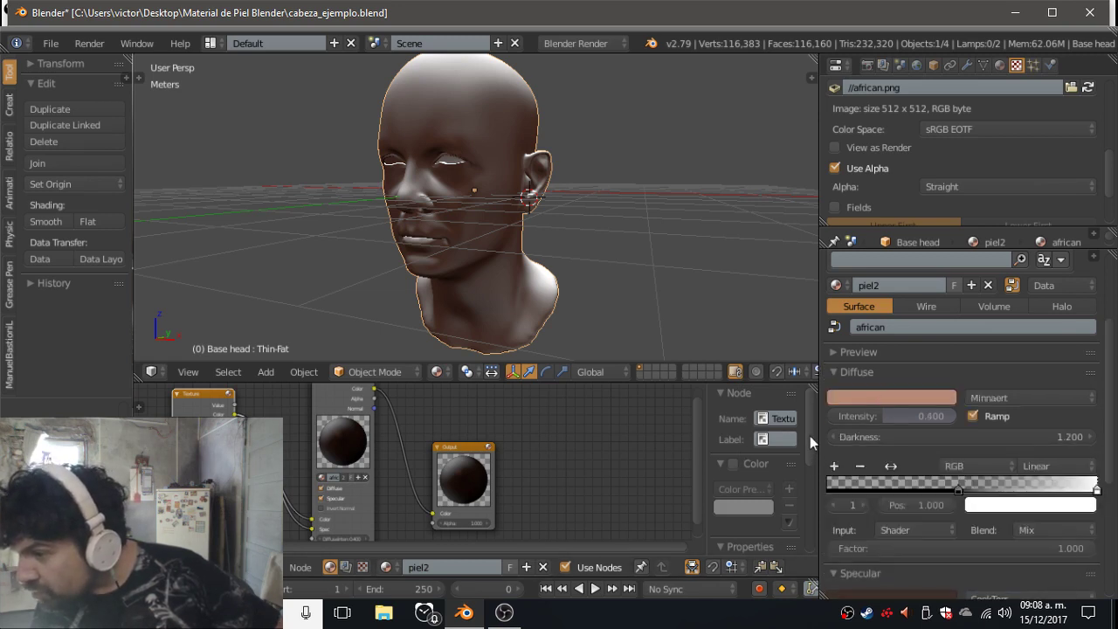
pyautogui.moveTo(814, 400); pyautogui.dragTo(806, 526)
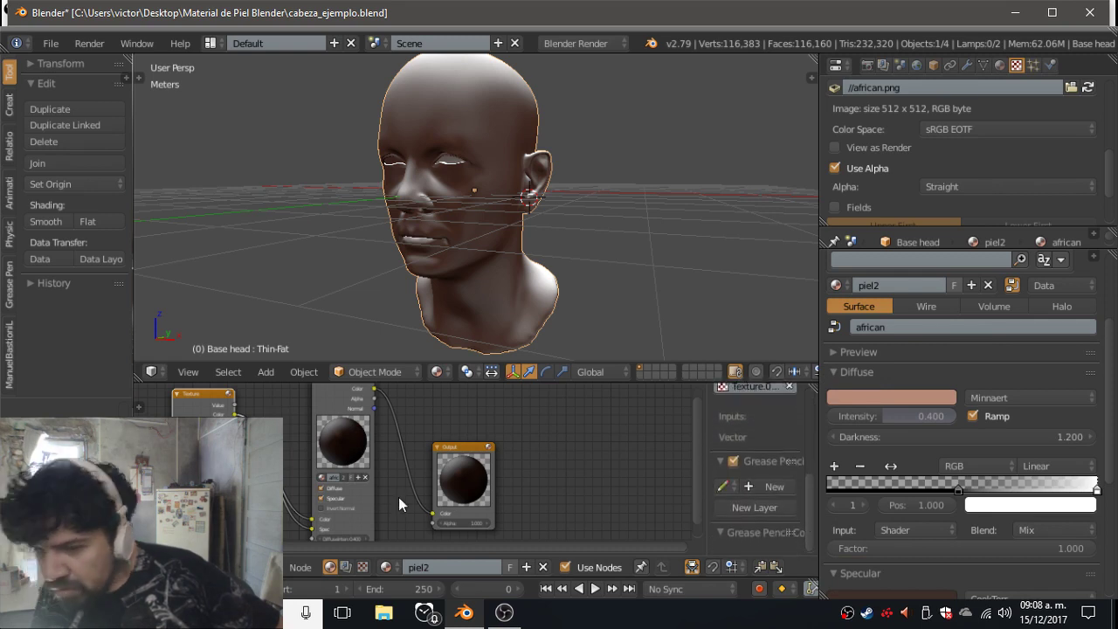
pyautogui.click(883, 399)
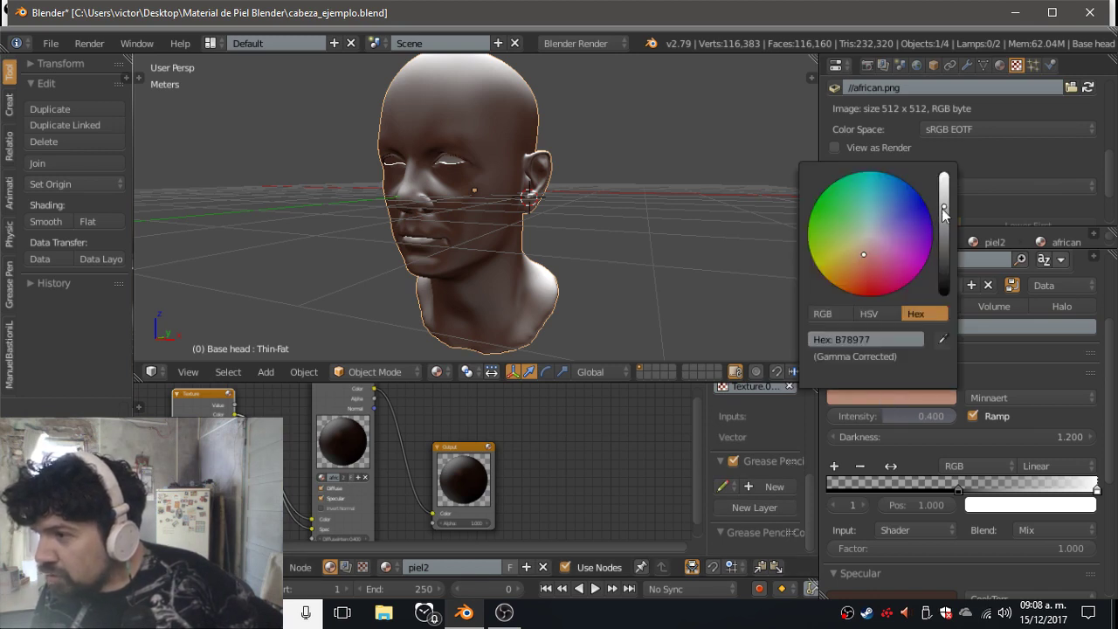
pyautogui.moveTo(944, 207); pyautogui.dragTo(943, 176)
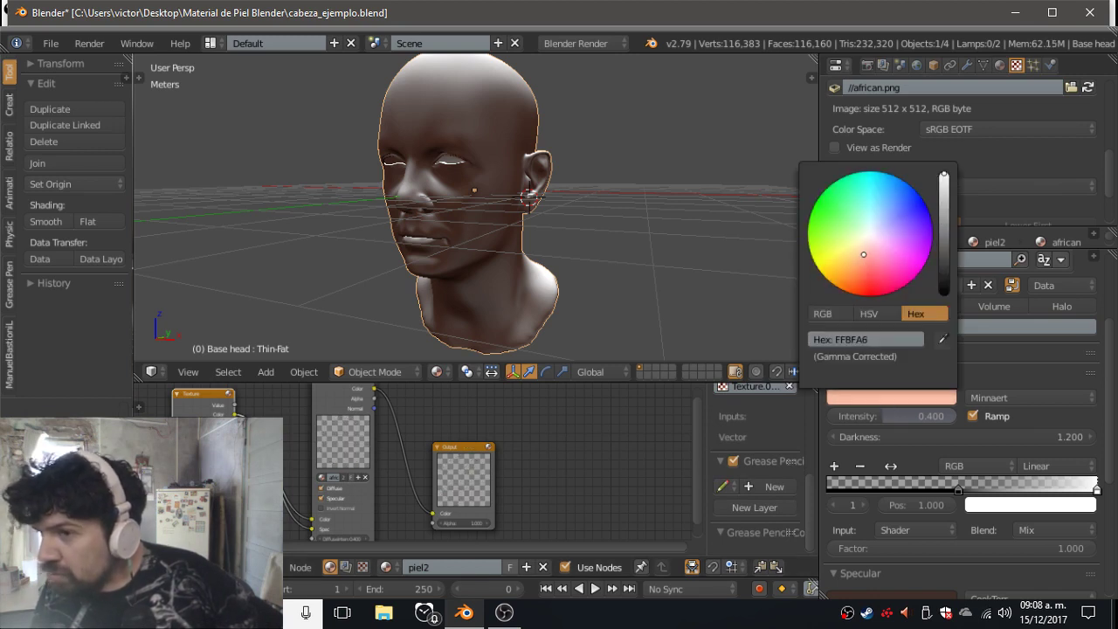
pyautogui.click(879, 402)
# Make the diffuse colour pure white (RGB 1, 1, 1) and set Minnaert Darkness to 1.000.
pyautogui.click(896, 399)
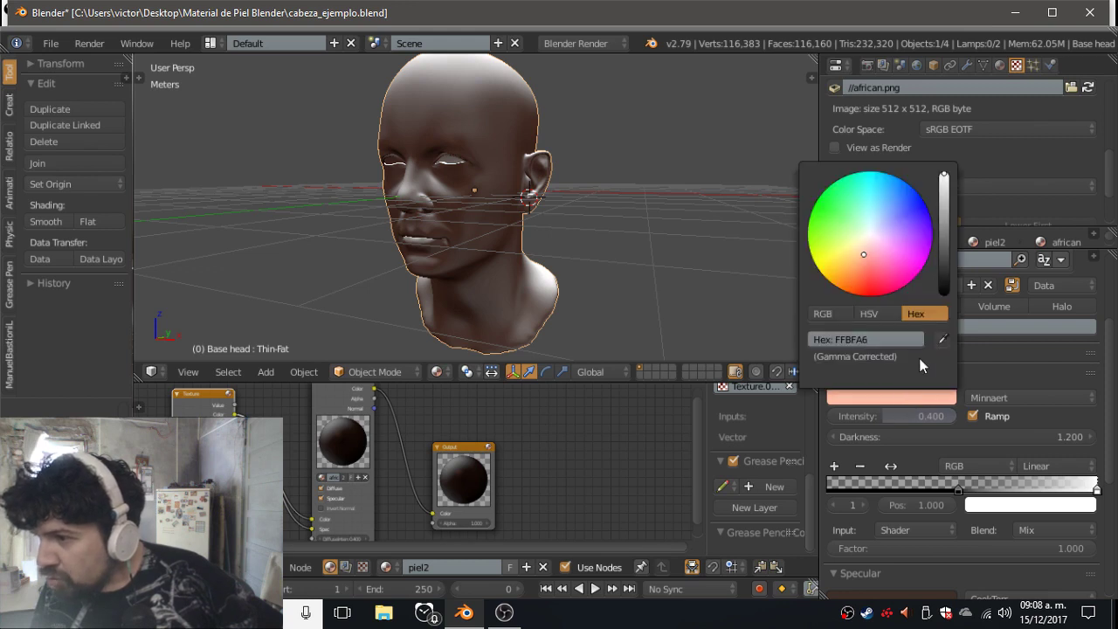
pyautogui.click(817, 316)
pyautogui.moveTo(855, 355); pyautogui.dragTo(913, 355)
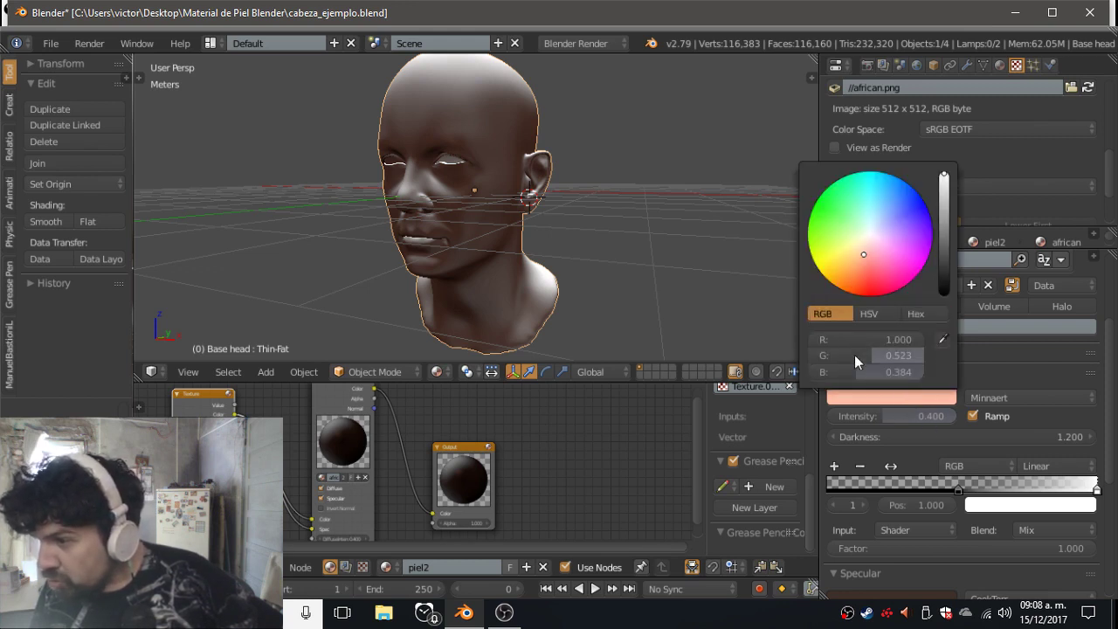
pyautogui.moveTo(845, 372); pyautogui.dragTo(926, 372)
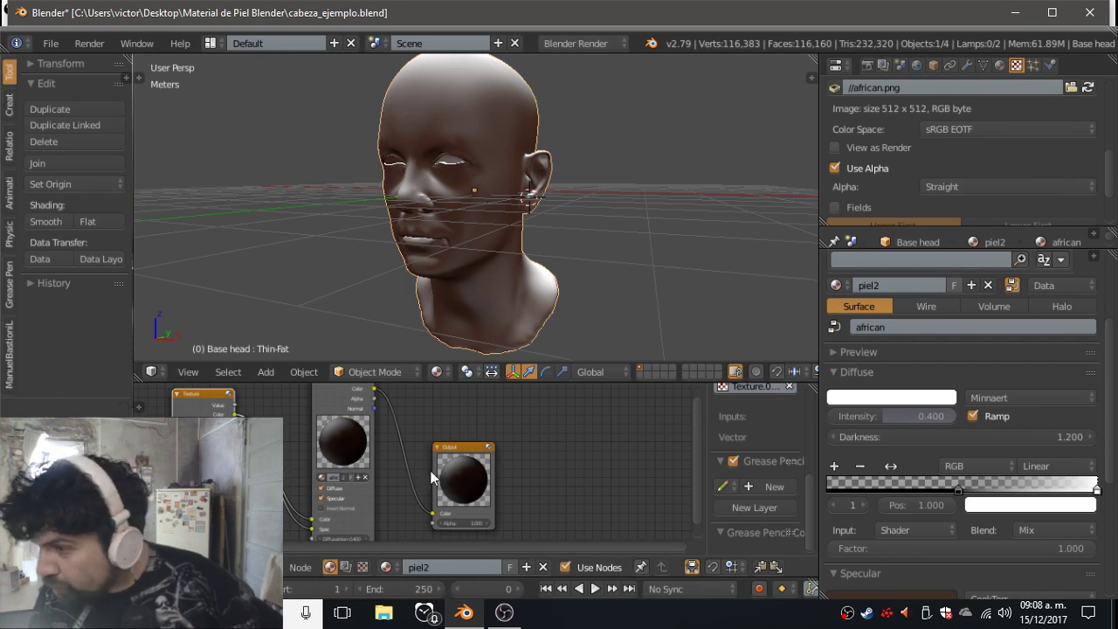
pyautogui.click(974, 433)
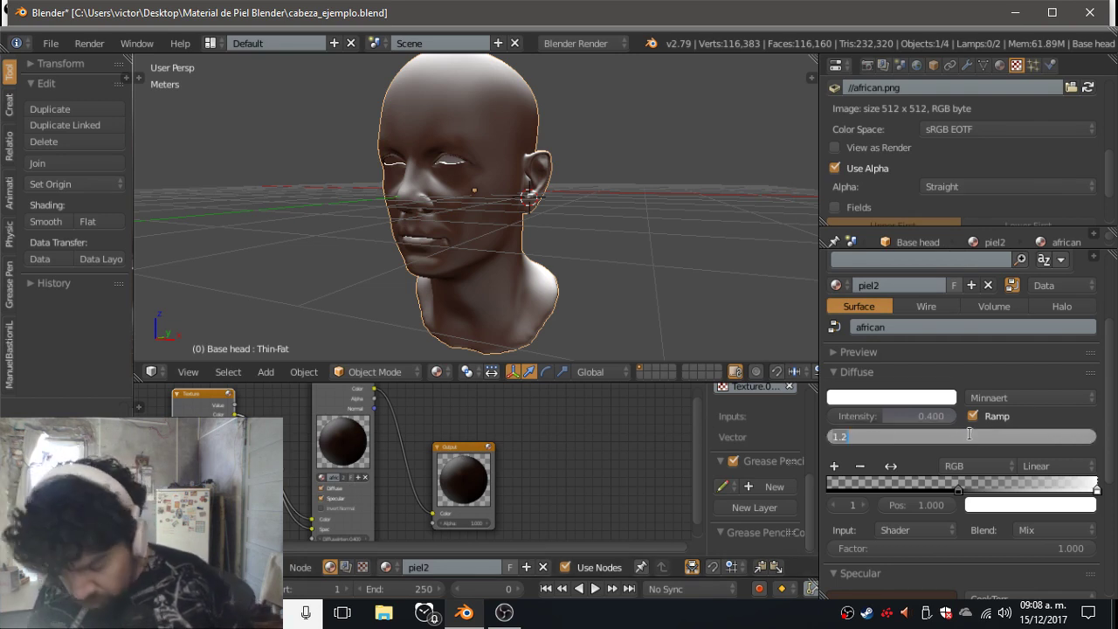
pyautogui.write('1')
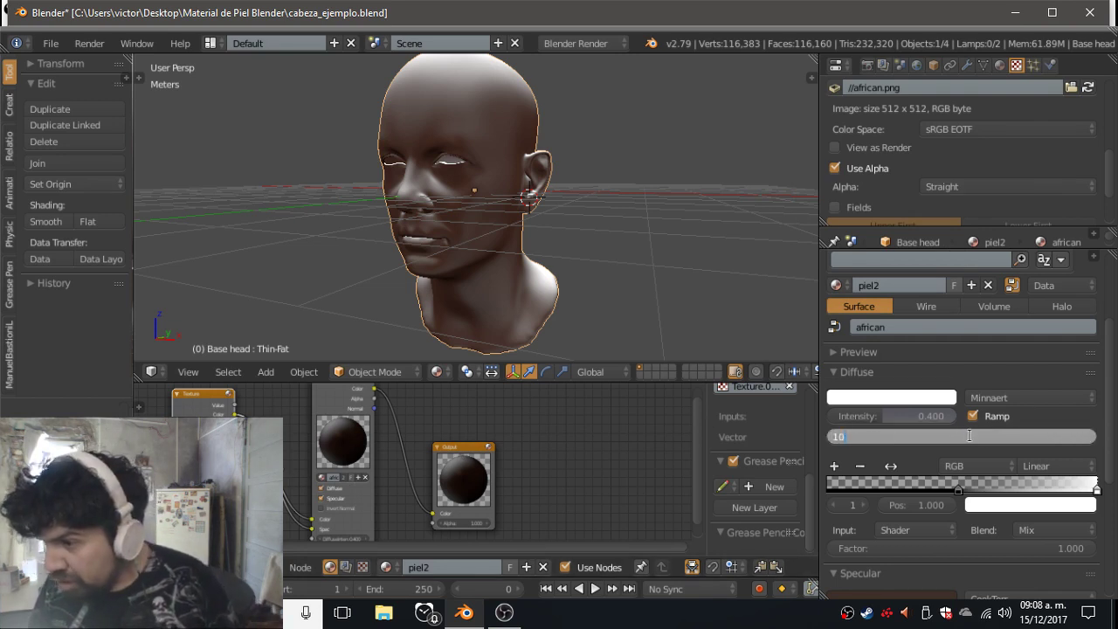
pyautogui.press('Return')
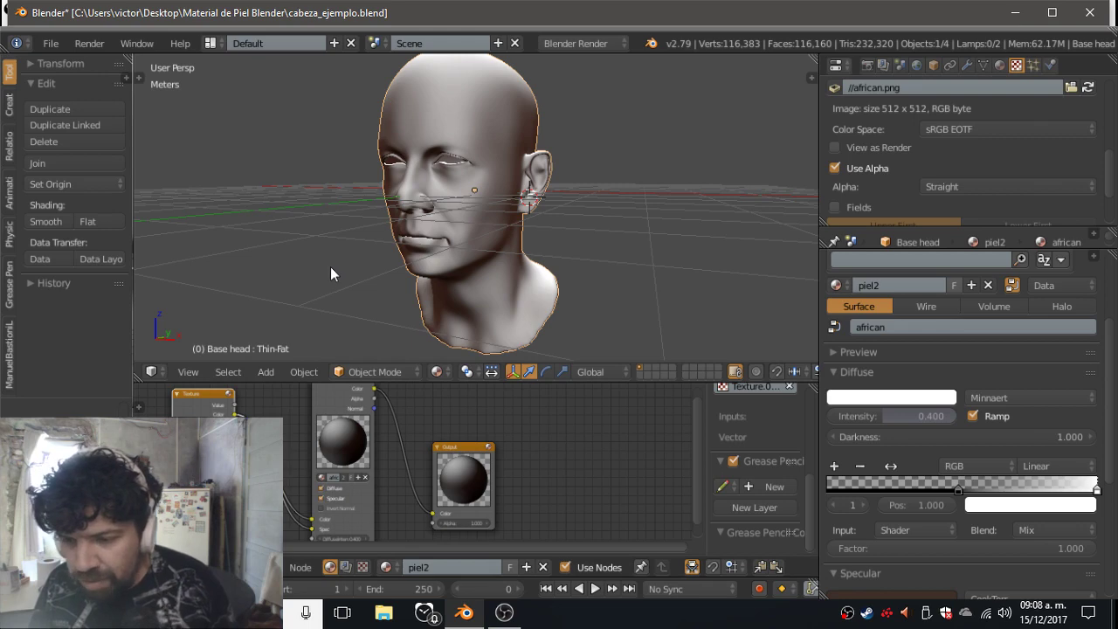
# Render a preview, then set Minnaert Darkness to 2 and render the darker head.
pyautogui.click(90, 44)
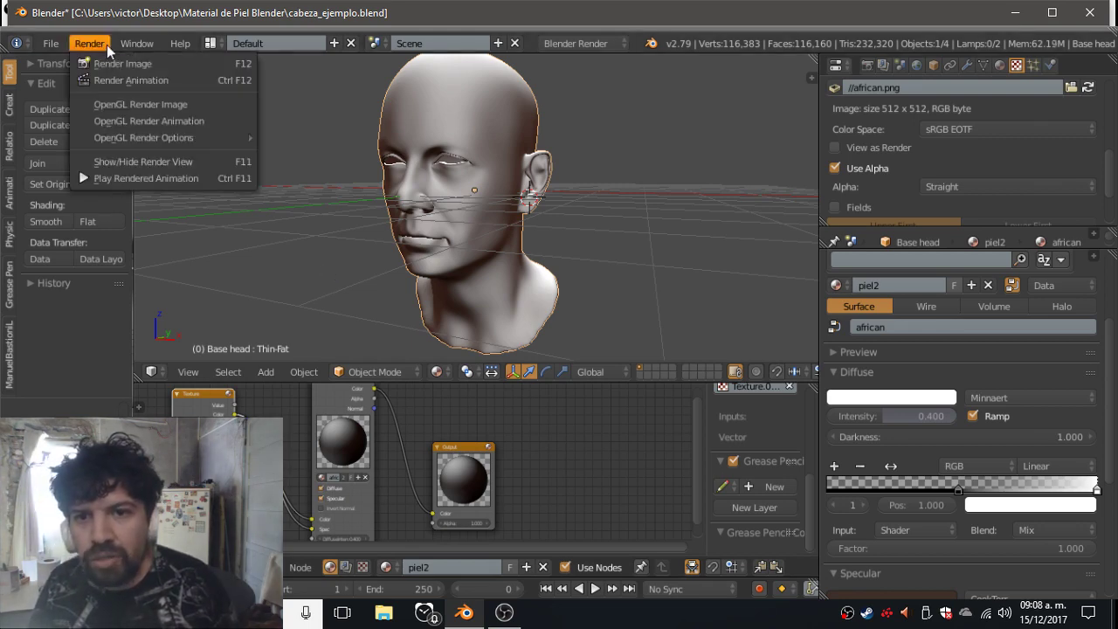
pyautogui.click(147, 107)
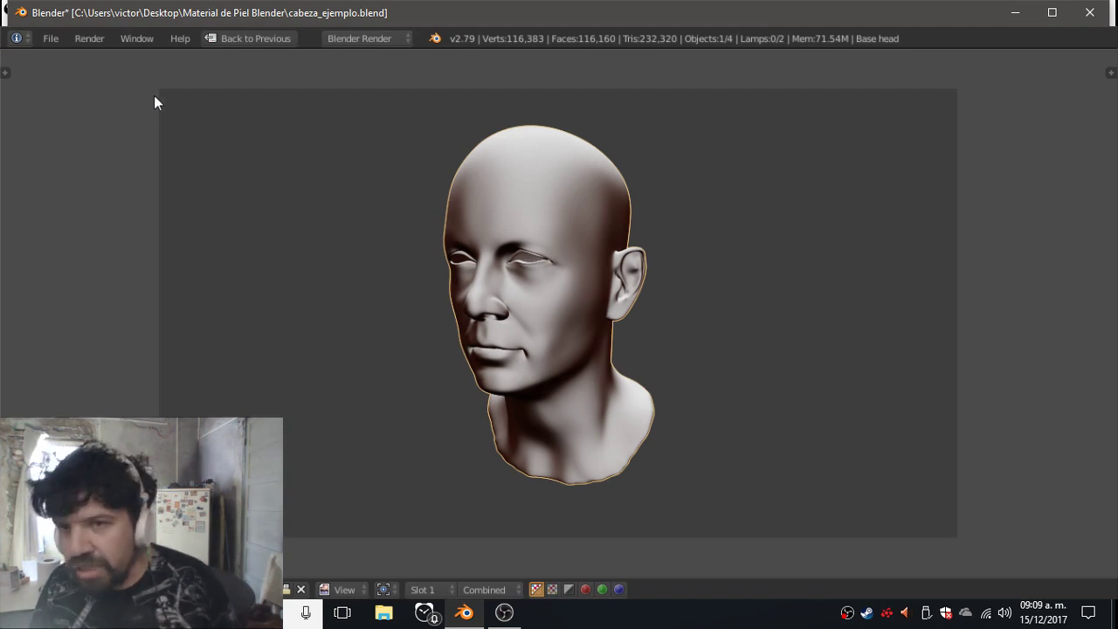
pyautogui.click(239, 38)
pyautogui.click(938, 436)
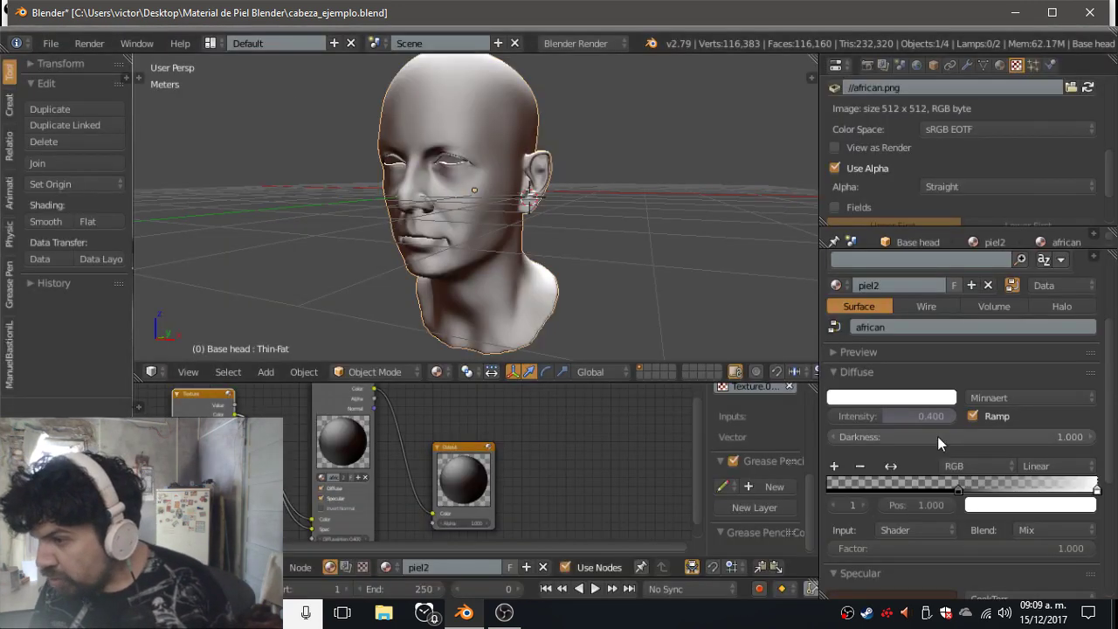
pyautogui.write('2')
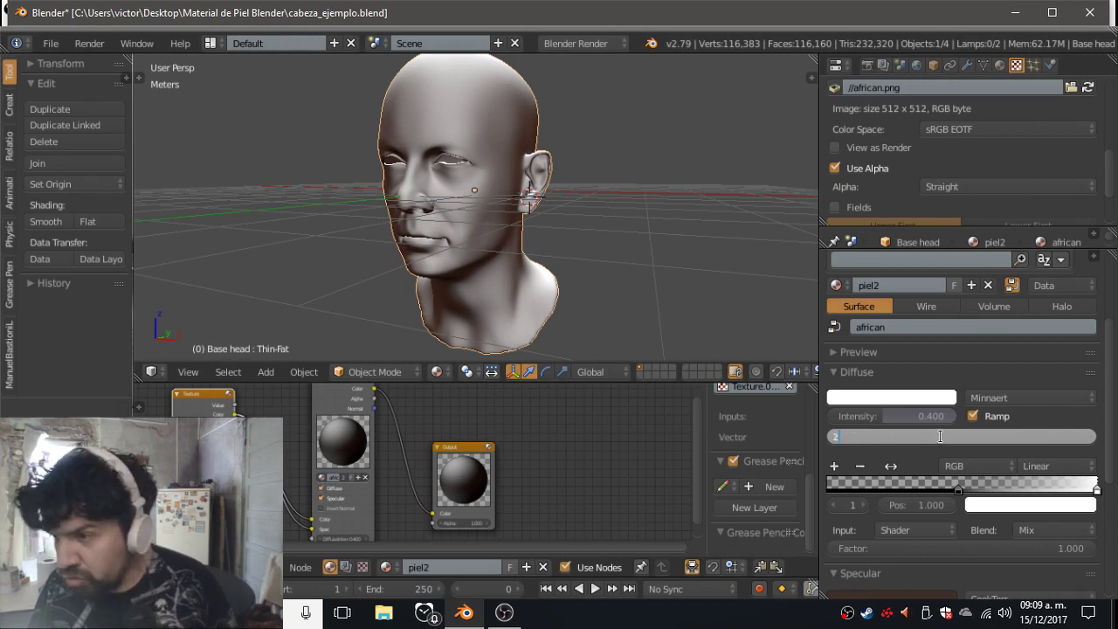
pyautogui.press('Return')
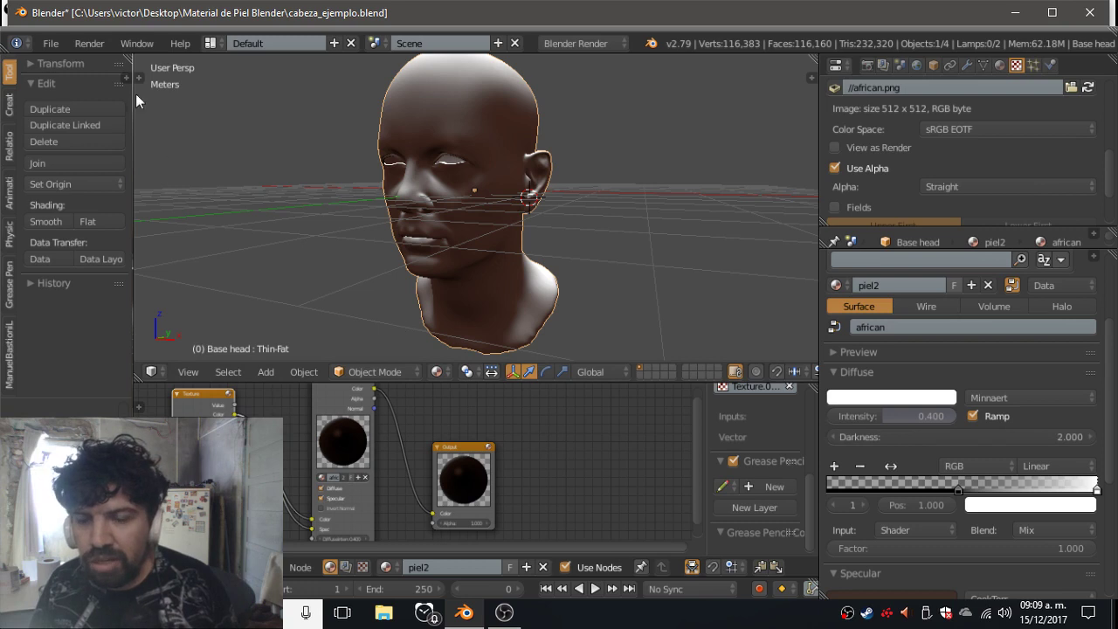
pyautogui.click(87, 44)
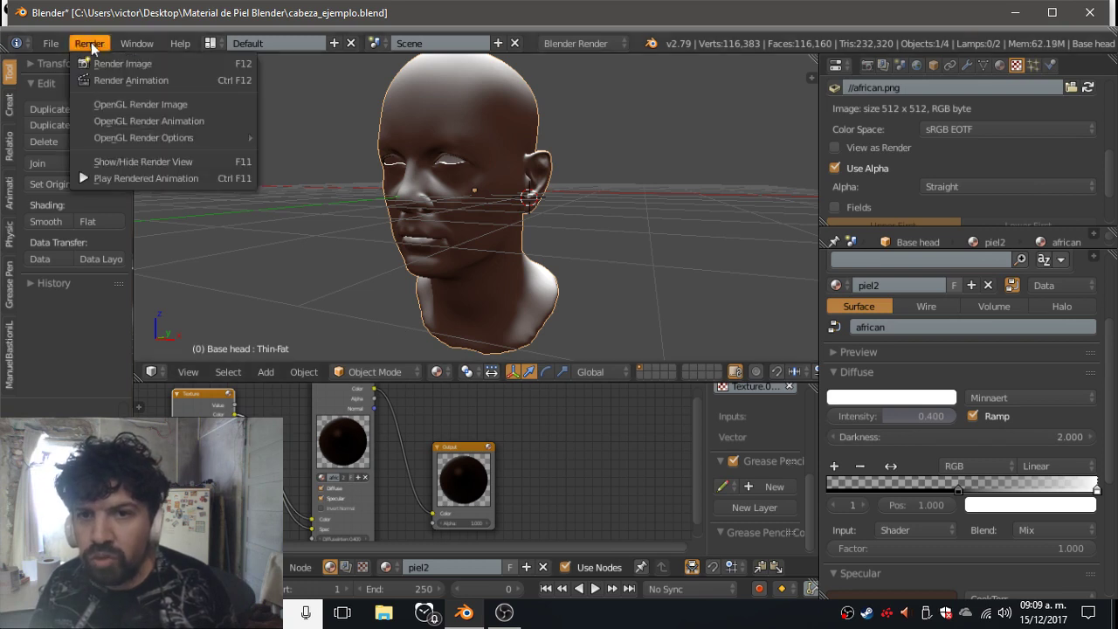
pyautogui.click(123, 104)
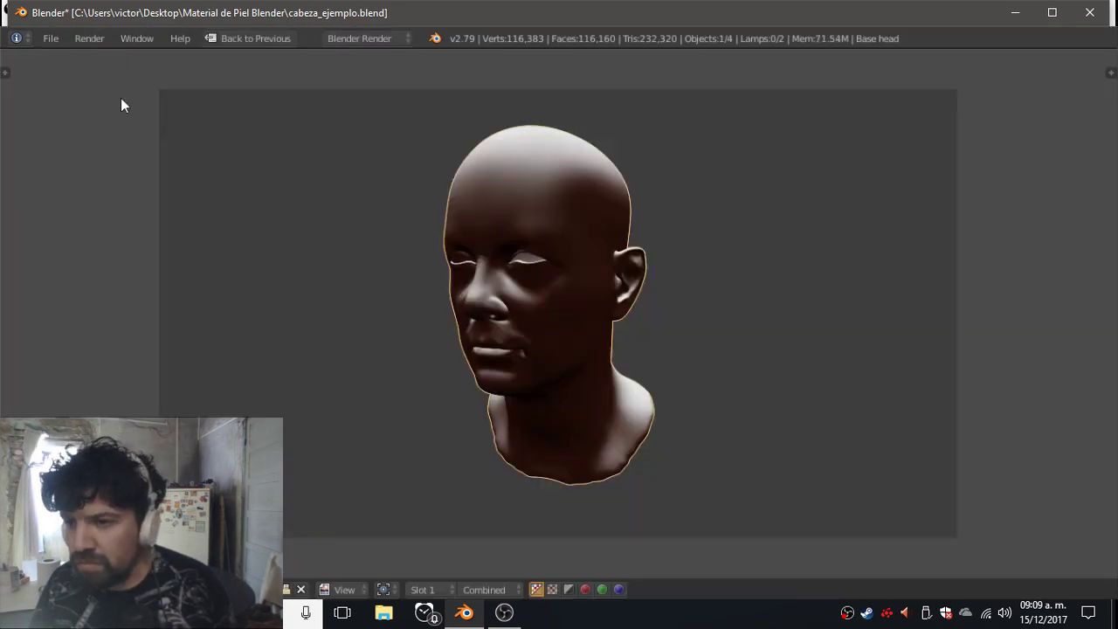
pyautogui.click(250, 39)
# Set Darkness to 1.2, render to check, then raise diffuse Intensity to 0.699.
pyautogui.click(937, 434)
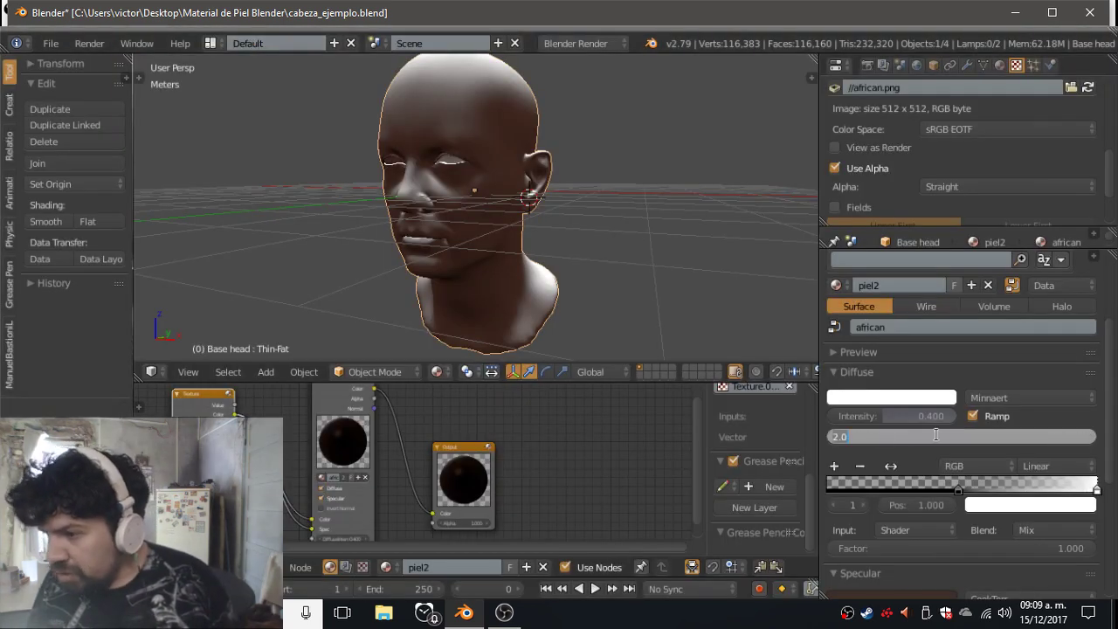
pyautogui.write('1.2')
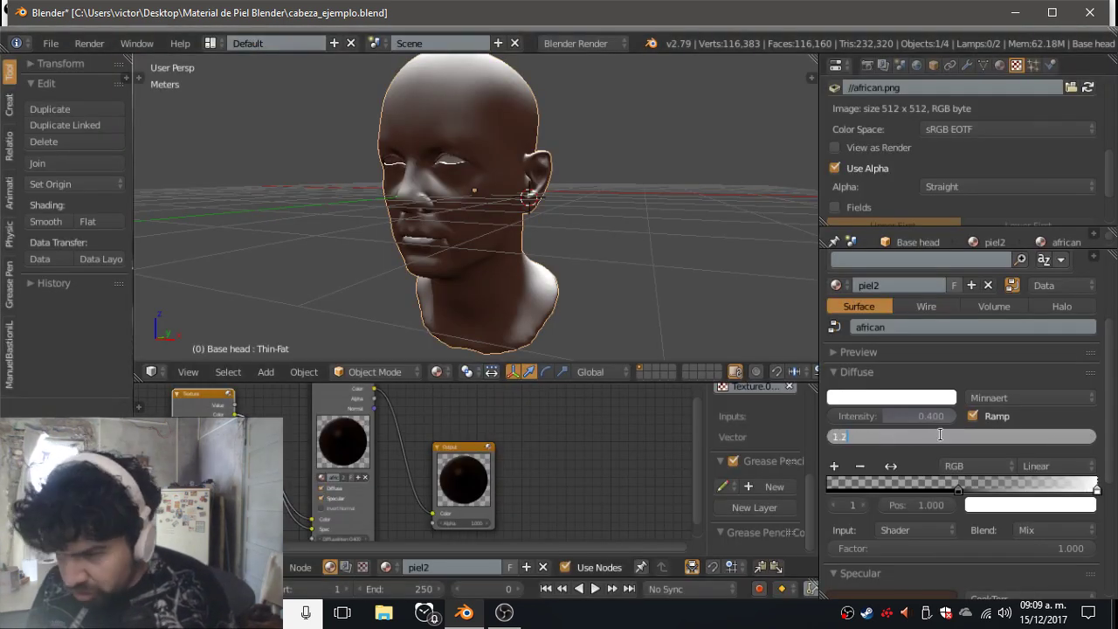
pyautogui.press('Return')
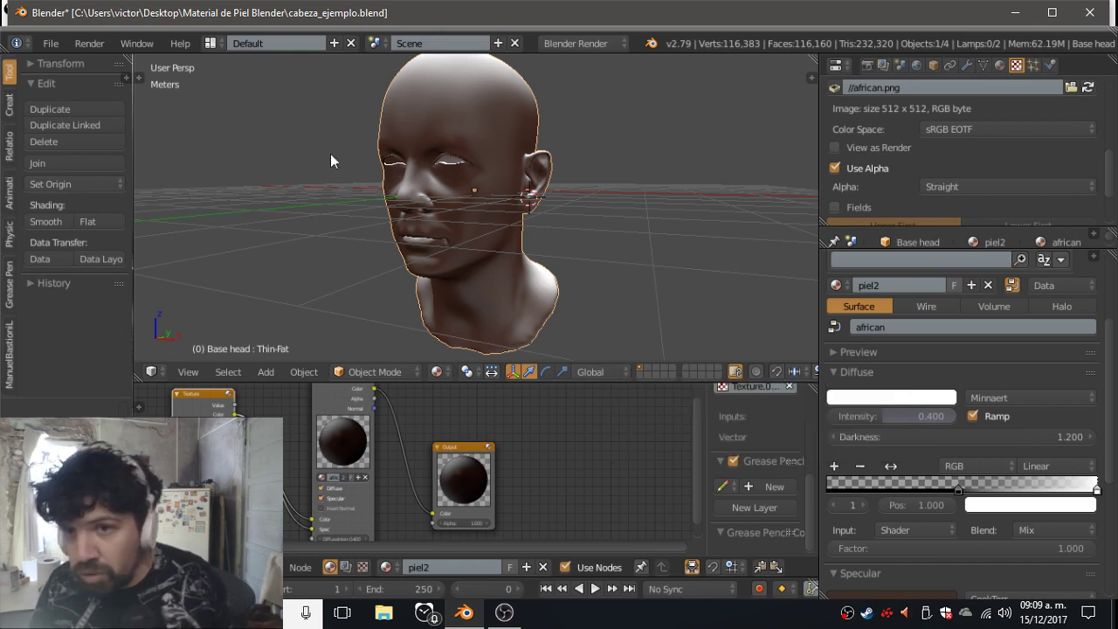
pyautogui.click(89, 43)
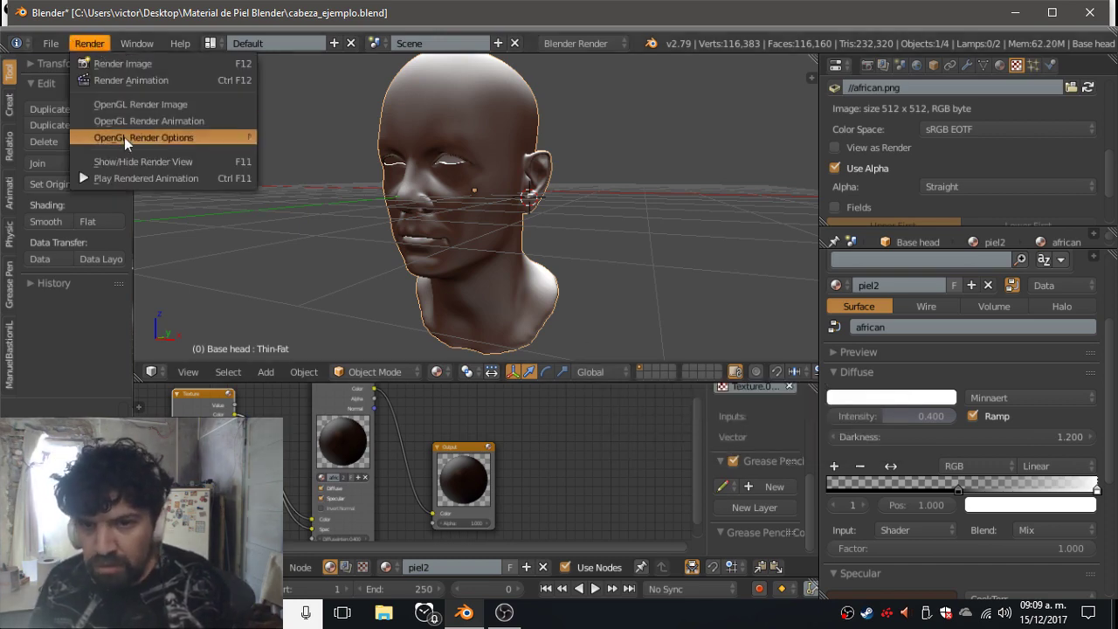
pyautogui.click(127, 106)
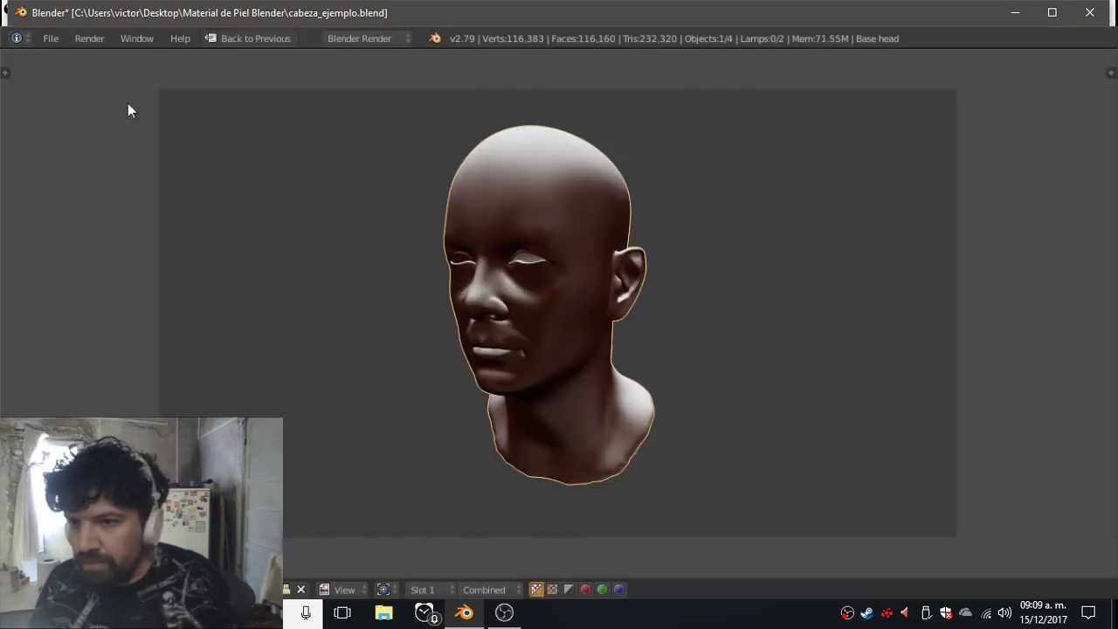
pyautogui.click(227, 38)
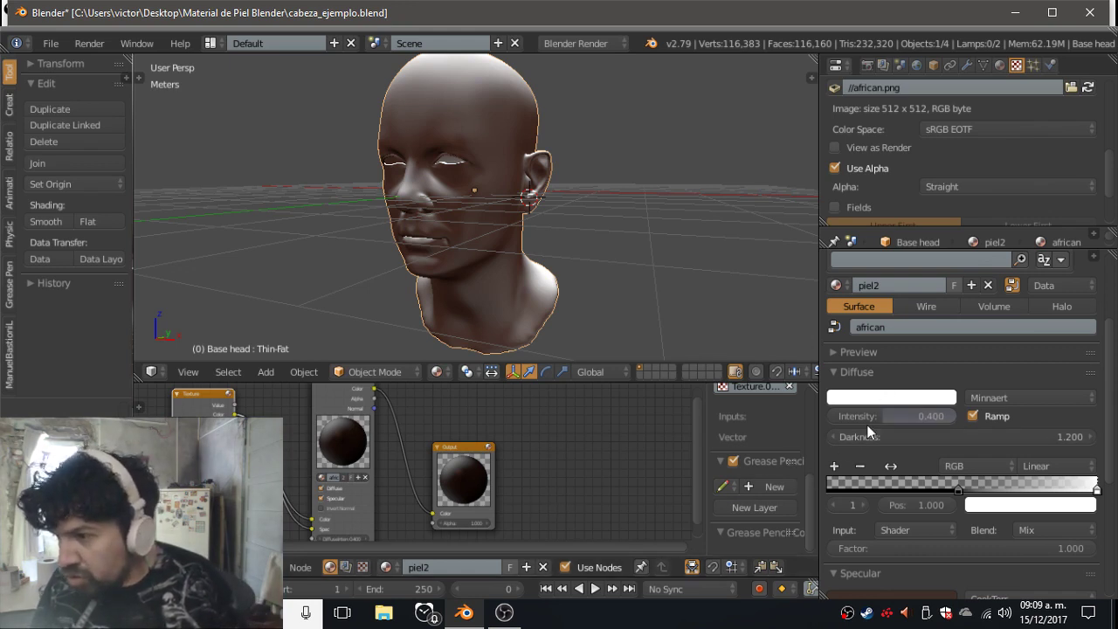
pyautogui.moveTo(872, 417); pyautogui.dragTo(905, 417)
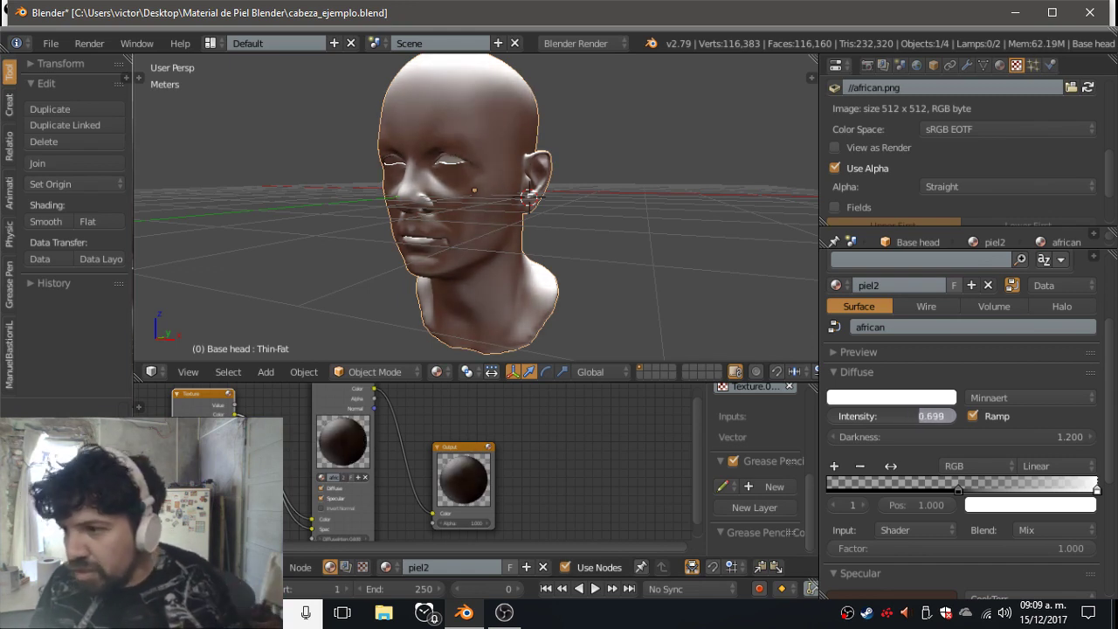
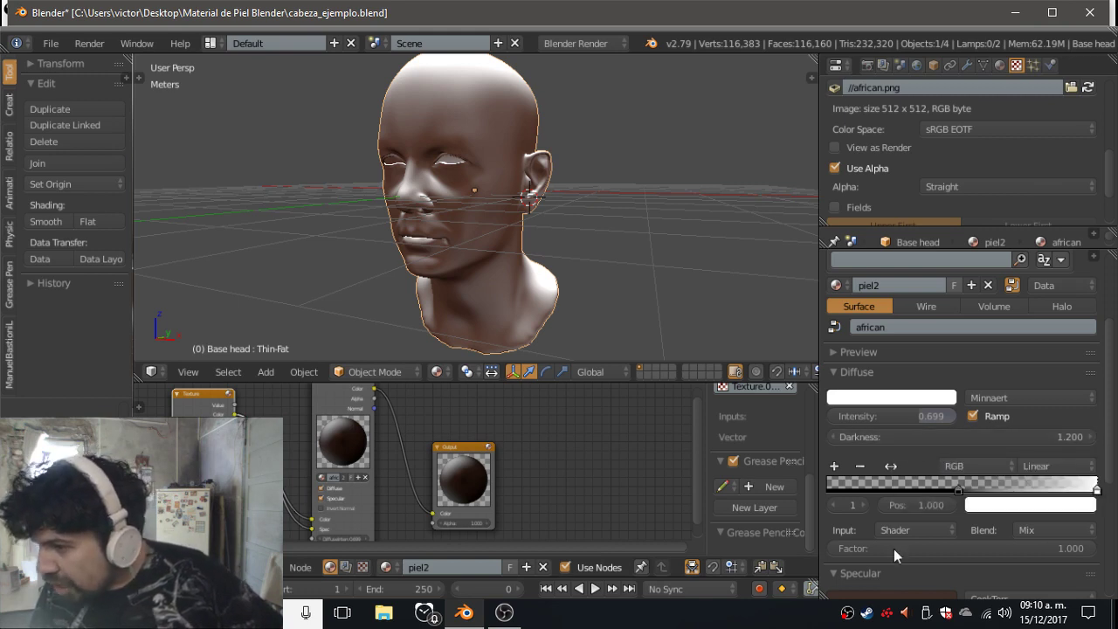
# Raise the skin's specular intensity to 1.000 and render the head to check it.
pyautogui.click(832, 372)
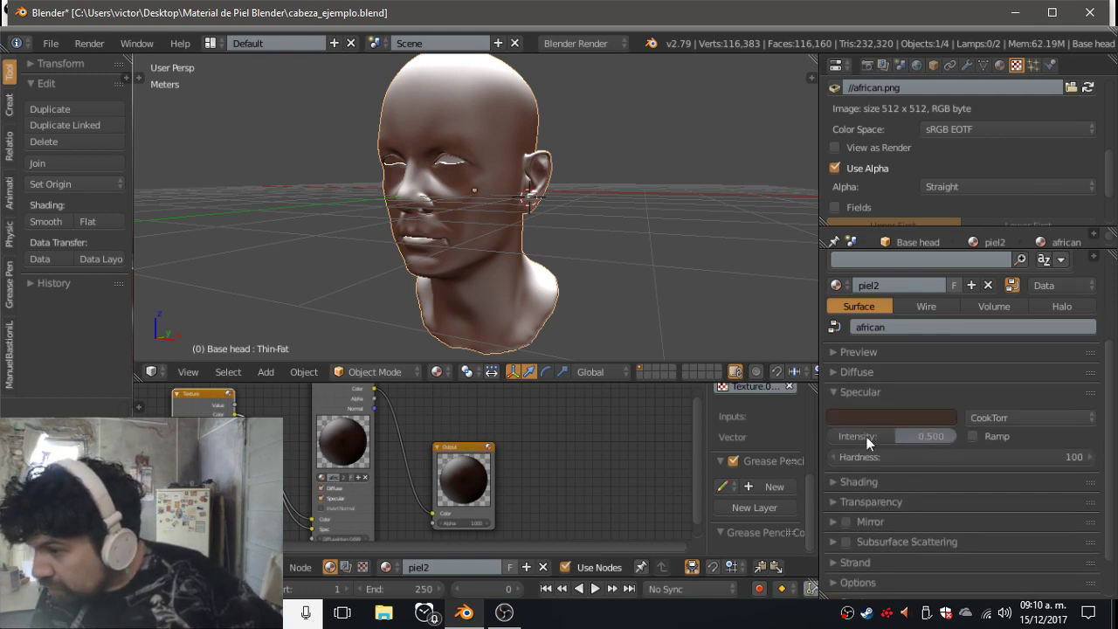
pyautogui.moveTo(871, 437); pyautogui.dragTo(939, 437)
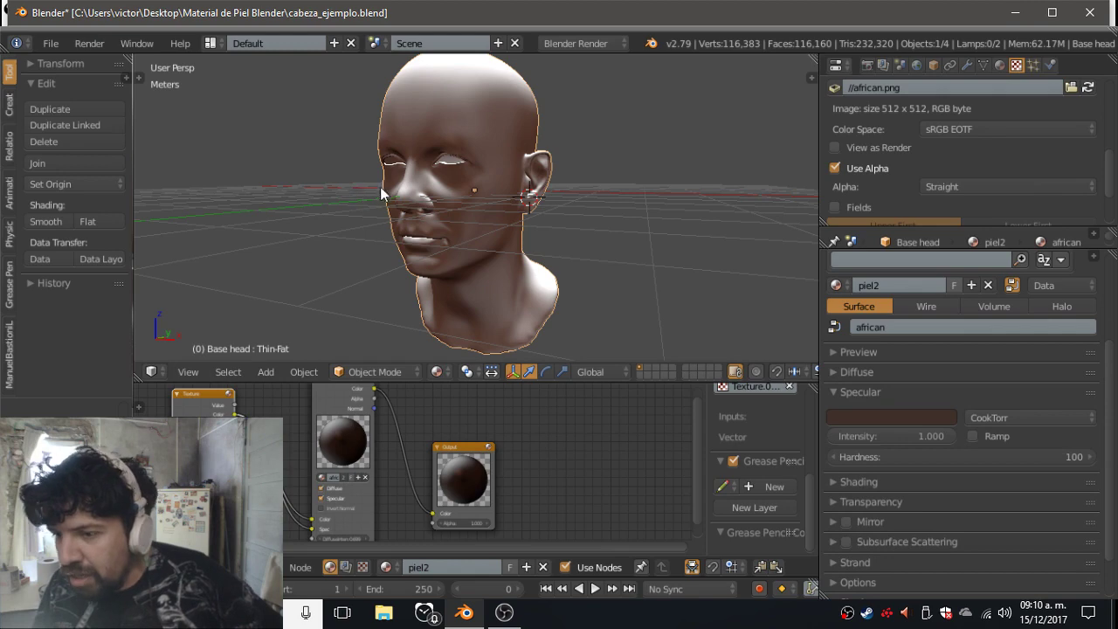
pyautogui.click(90, 44)
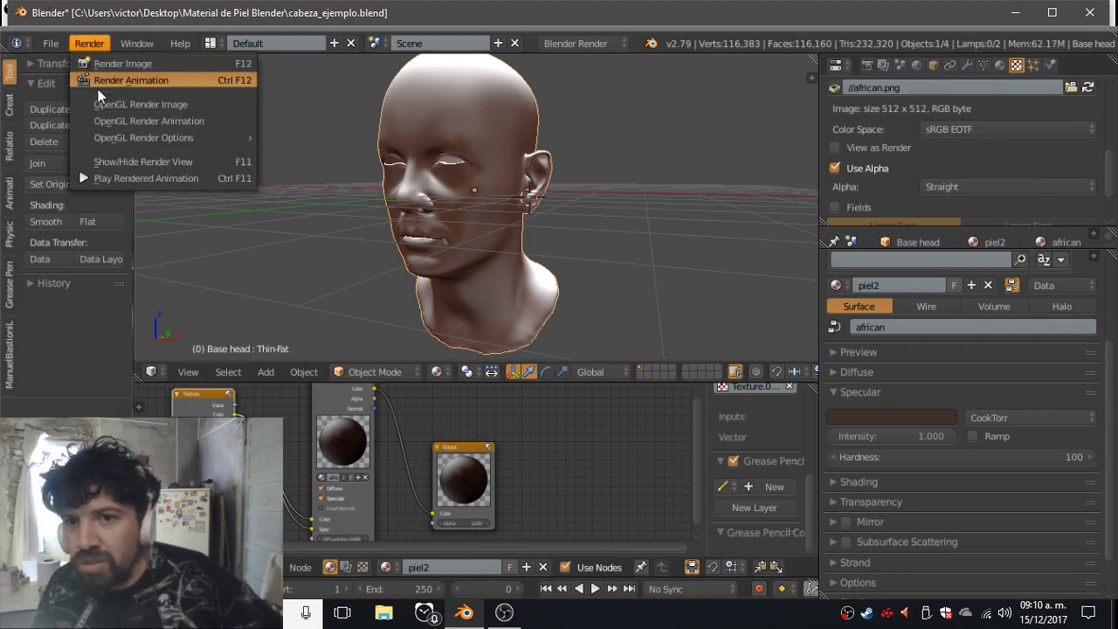
pyautogui.click(116, 106)
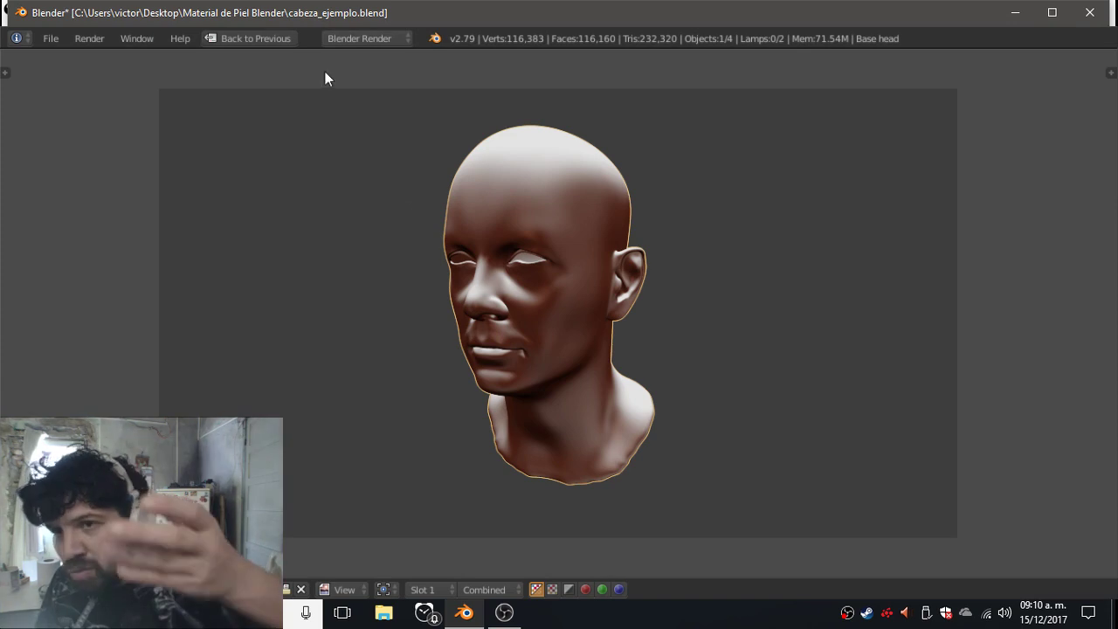
pyautogui.click(282, 36)
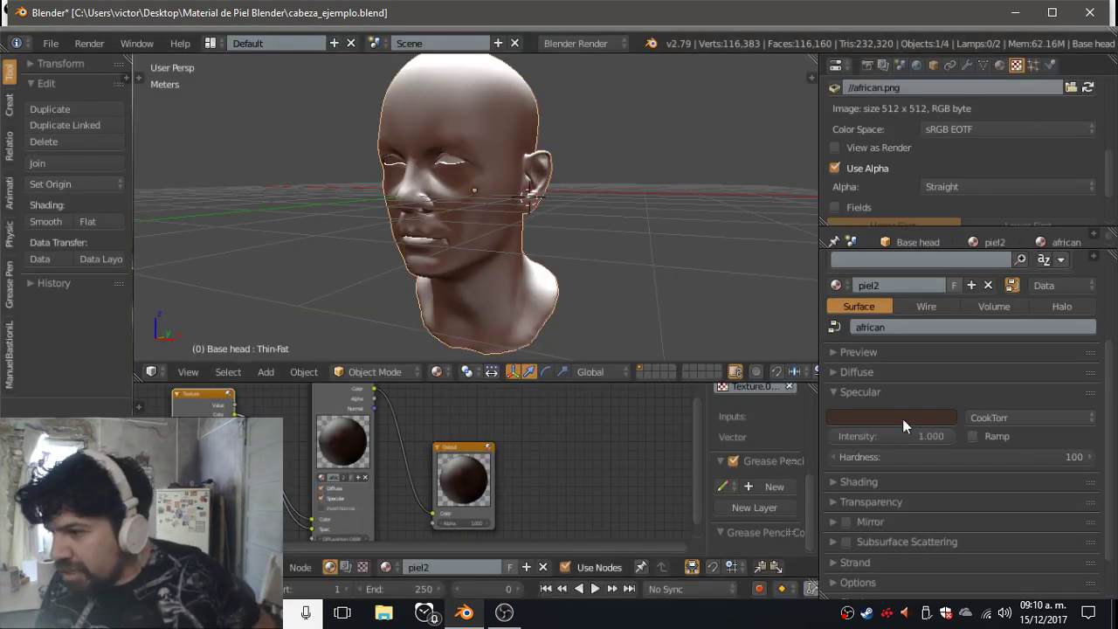
# Lower the specular intensity to 0.4 and check it with an OpenGL render of the head.
pyautogui.moveTo(939, 431); pyautogui.dragTo(909, 436)
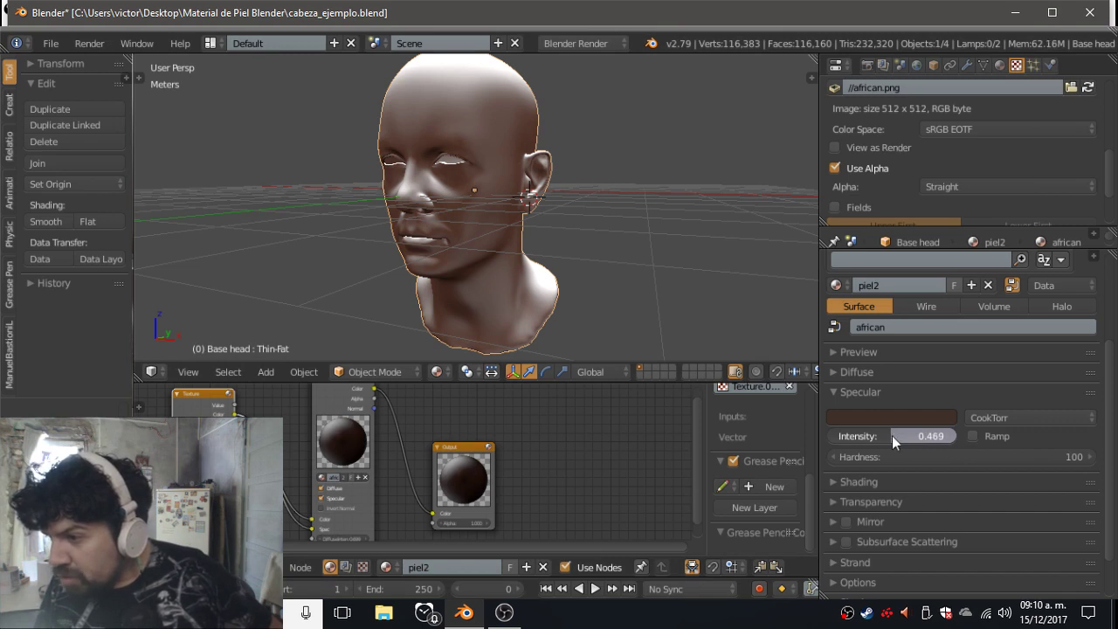
pyautogui.click(920, 430)
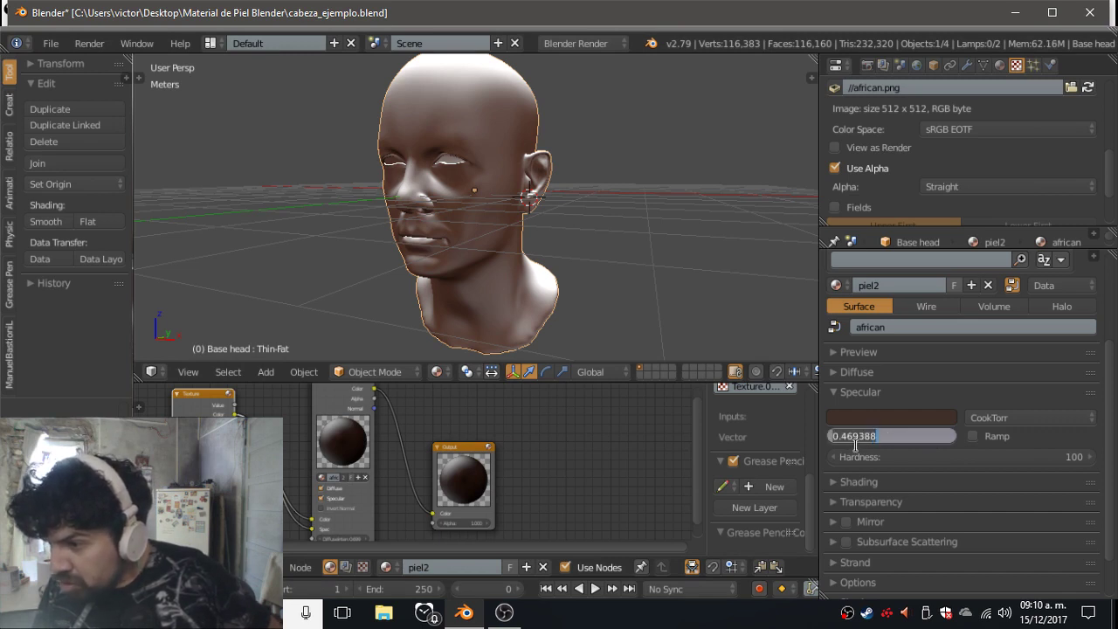
pyautogui.write('0.4')
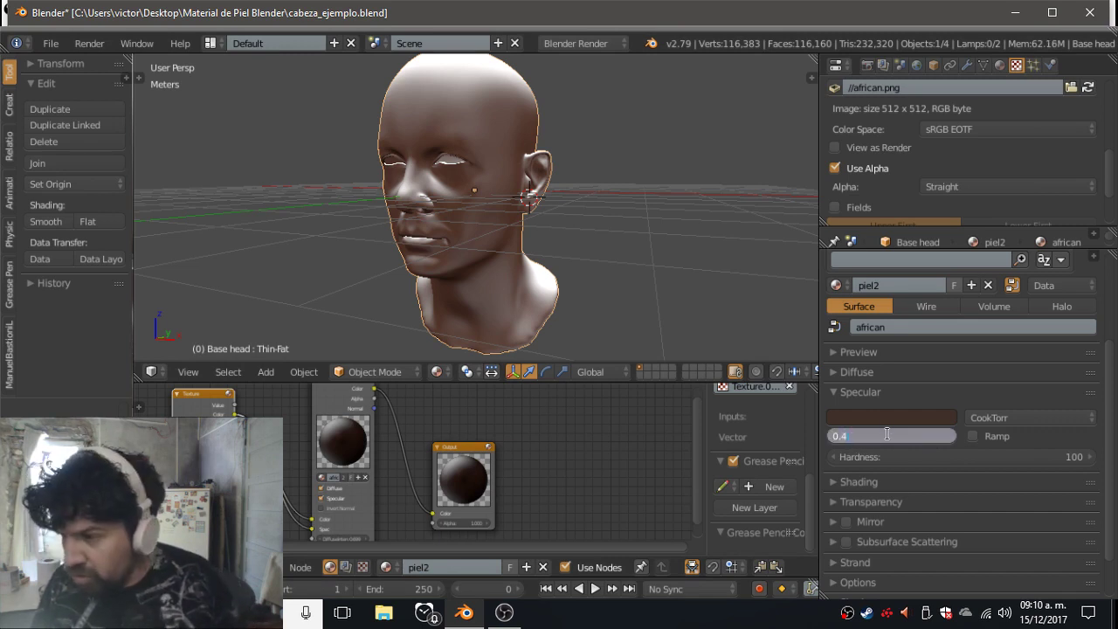
pyautogui.press('Return')
pyautogui.click(89, 42)
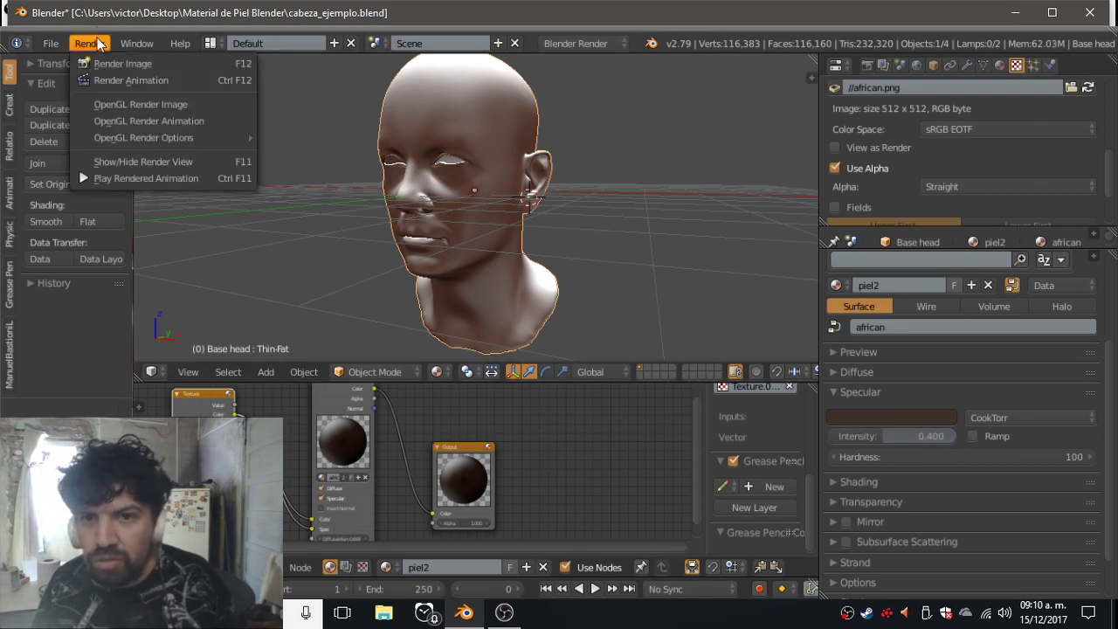
pyautogui.click(137, 105)
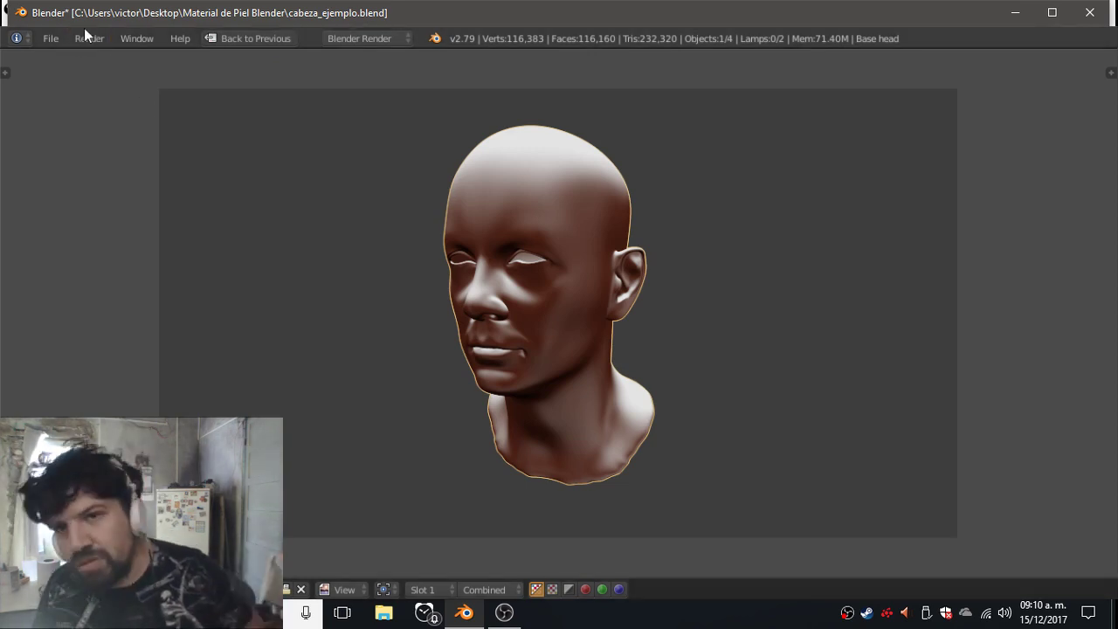
pyautogui.click(244, 43)
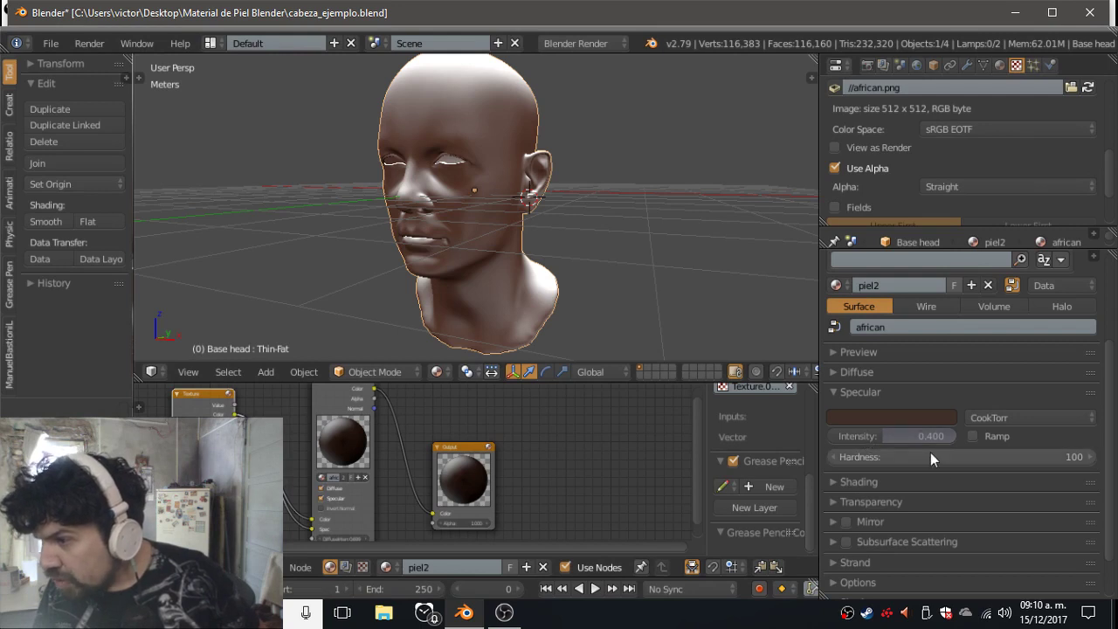
# Try a specular colour ramp, then switch the ramp off again.
pyautogui.click(974, 436)
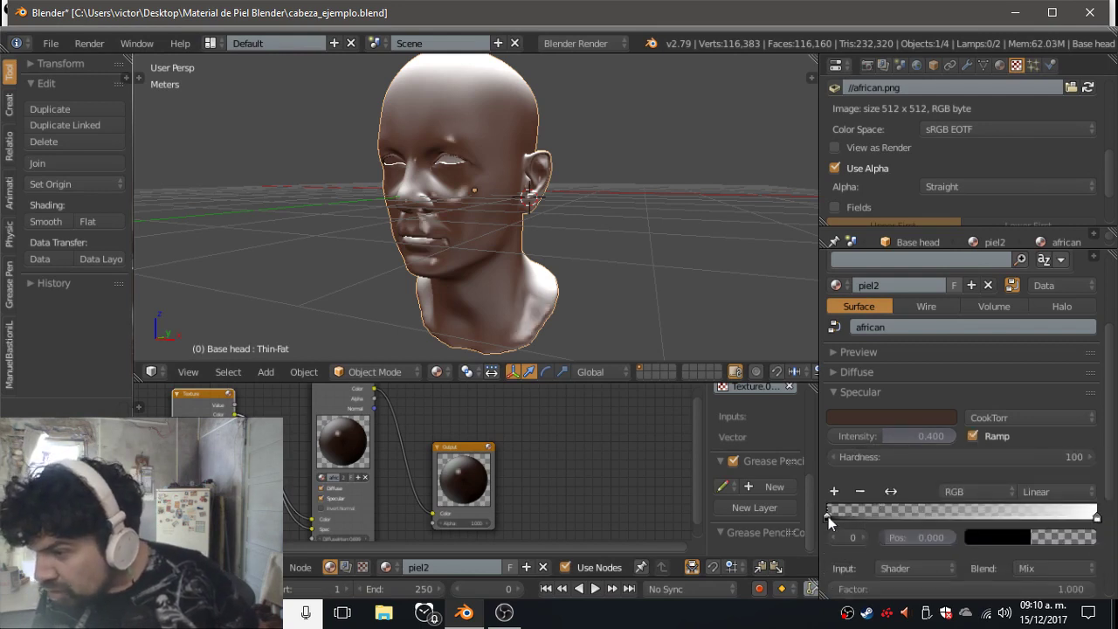
pyautogui.moveTo(828, 516)
pyautogui.mouseDown()
pyautogui.moveTo(938, 510)
pyautogui.moveTo(883, 504)
pyautogui.moveTo(915, 513)
pyautogui.mouseUp()
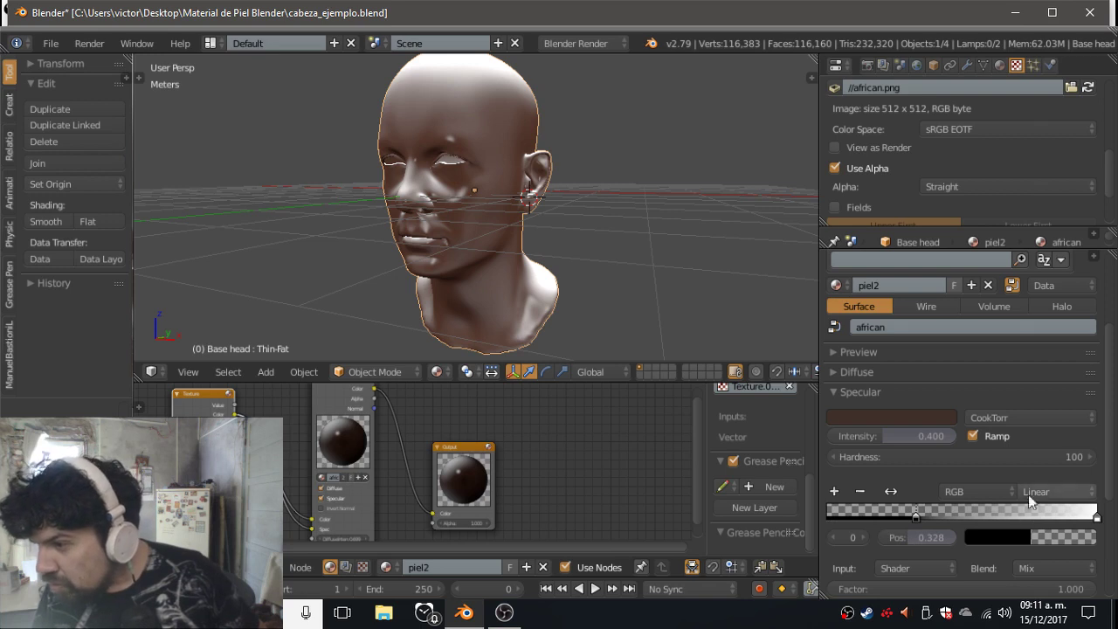
pyautogui.click(992, 438)
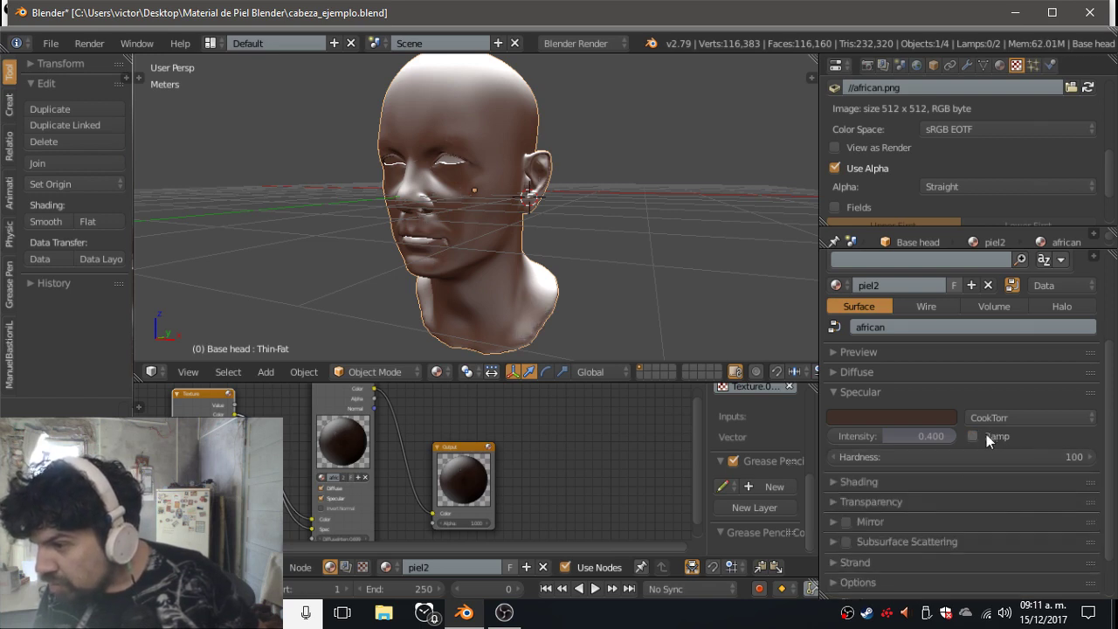
# Set specular hardness to 50 and intensity to 0.2, then check an OpenGL render.
pyautogui.click(952, 458)
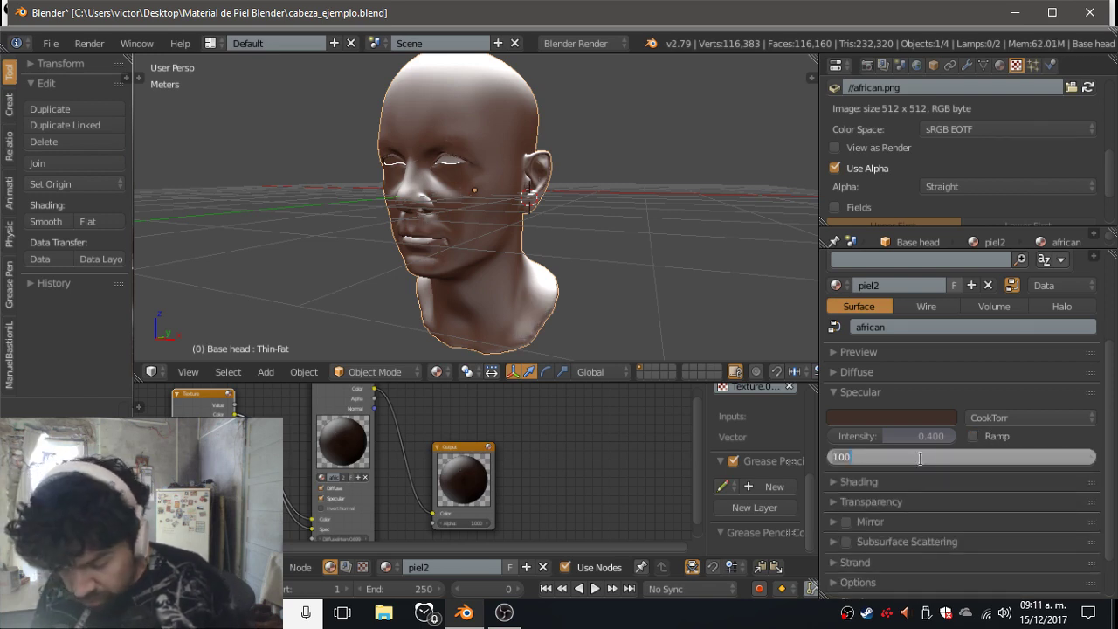
pyautogui.write('50')
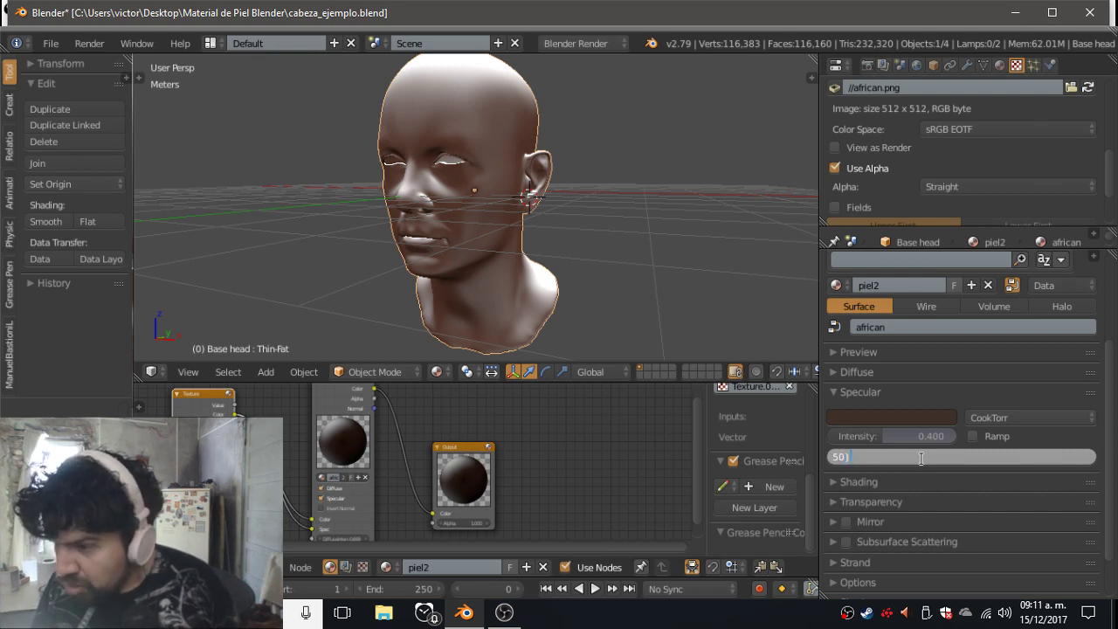
pyautogui.press('Return')
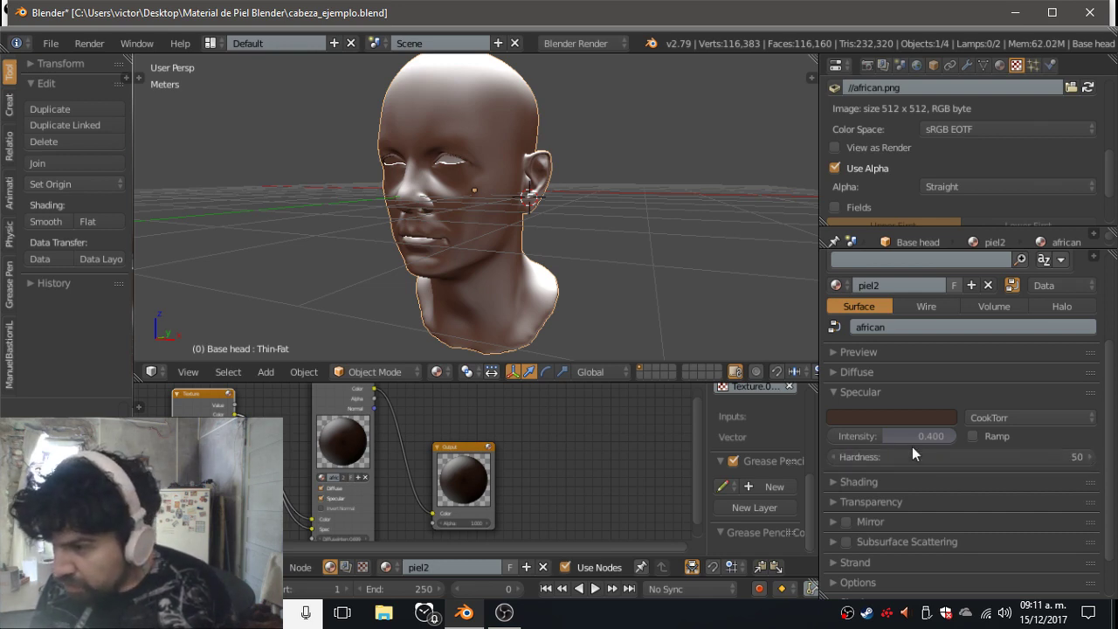
pyautogui.click(896, 438)
pyautogui.click(847, 436)
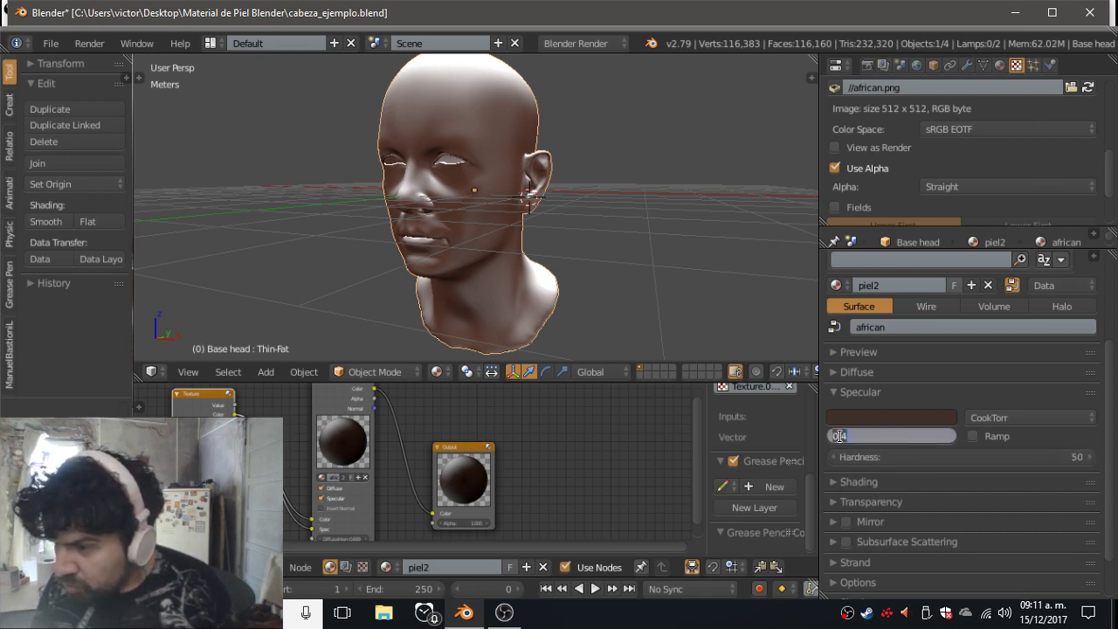
pyautogui.press('BackSpace')
pyautogui.write('2')
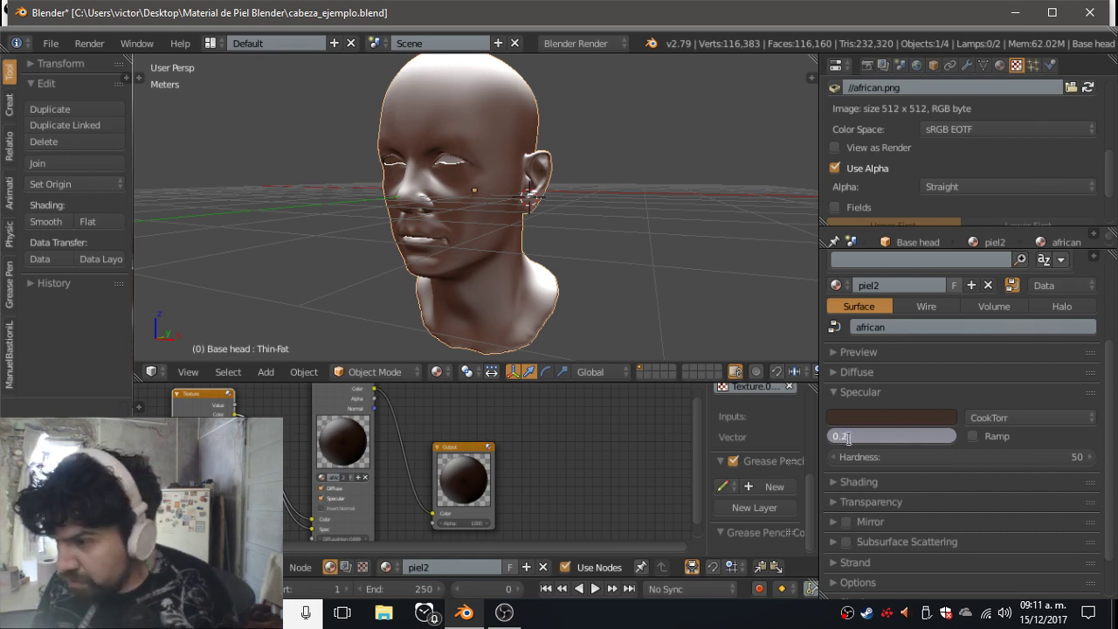
pyautogui.press('Return')
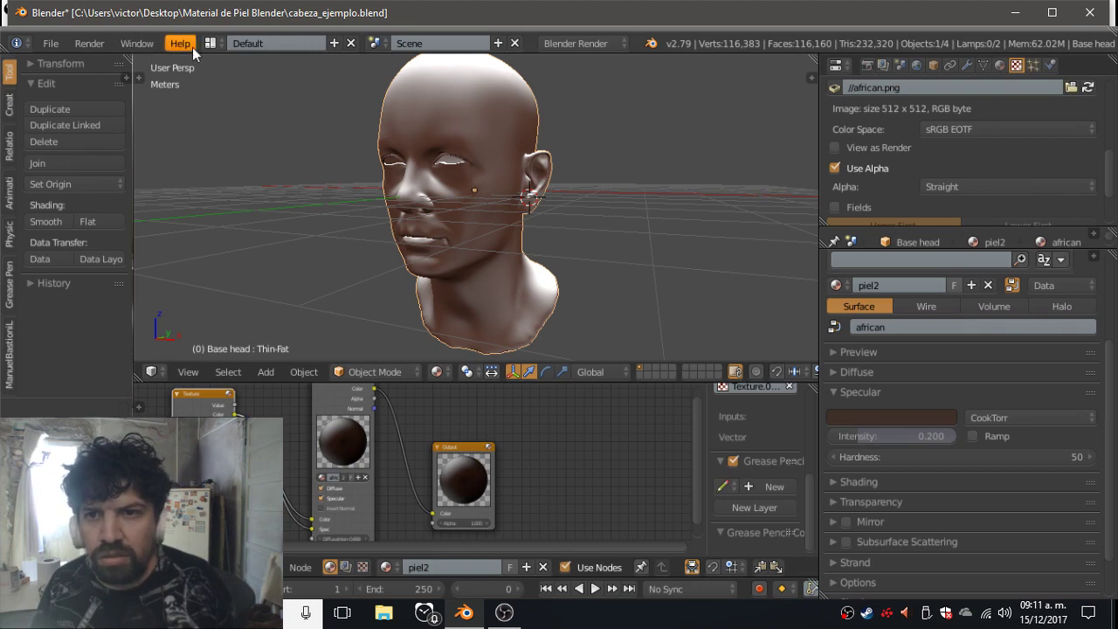
pyautogui.click(91, 43)
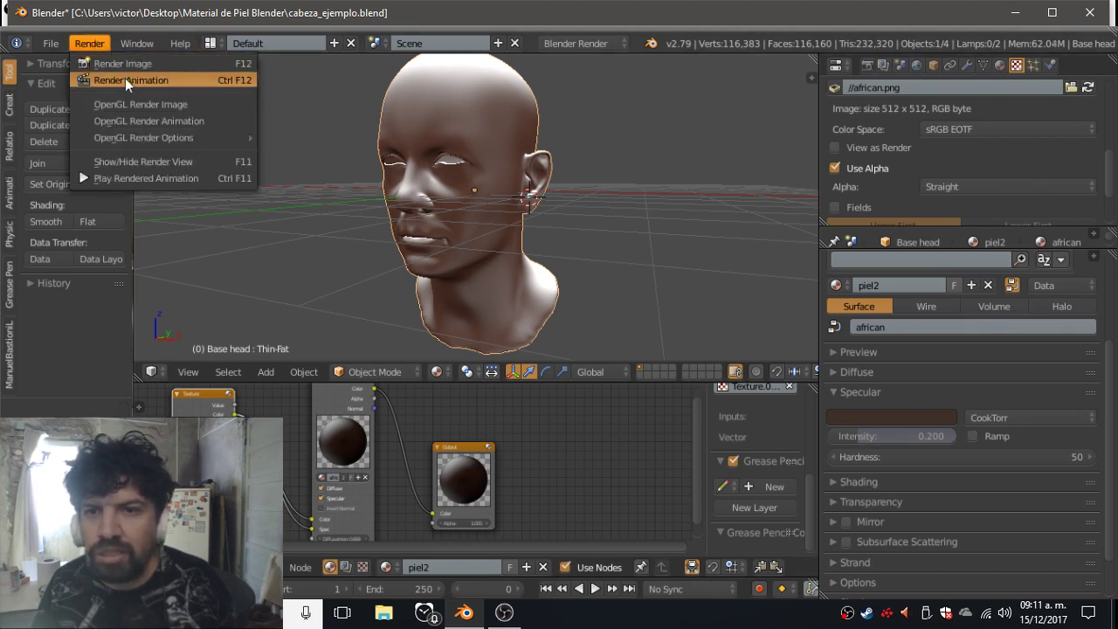
pyautogui.click(136, 106)
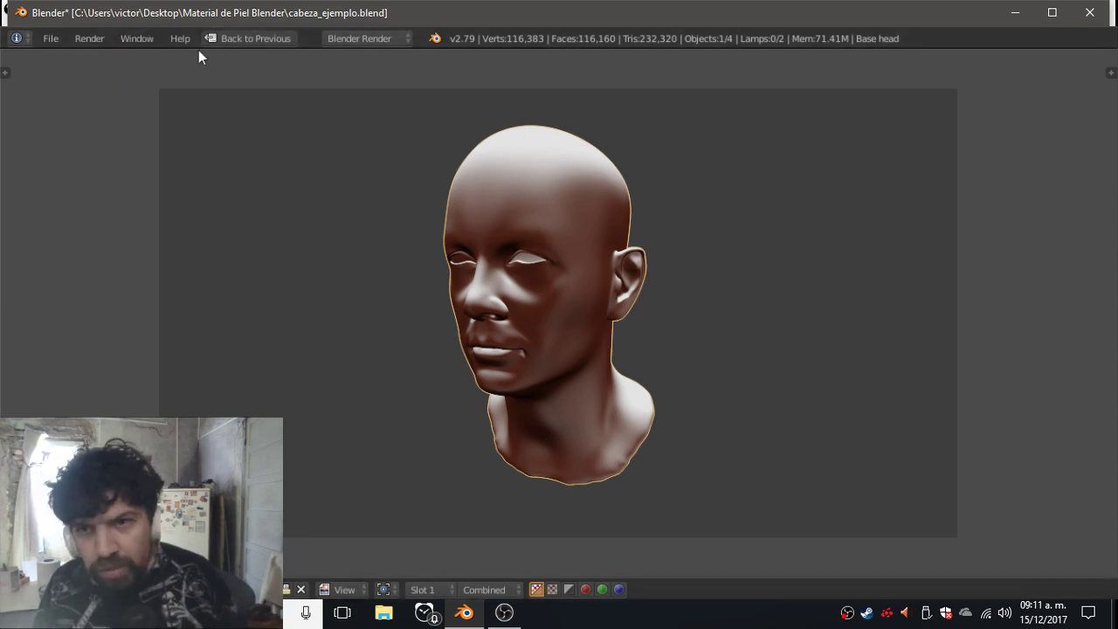
pyautogui.click(259, 40)
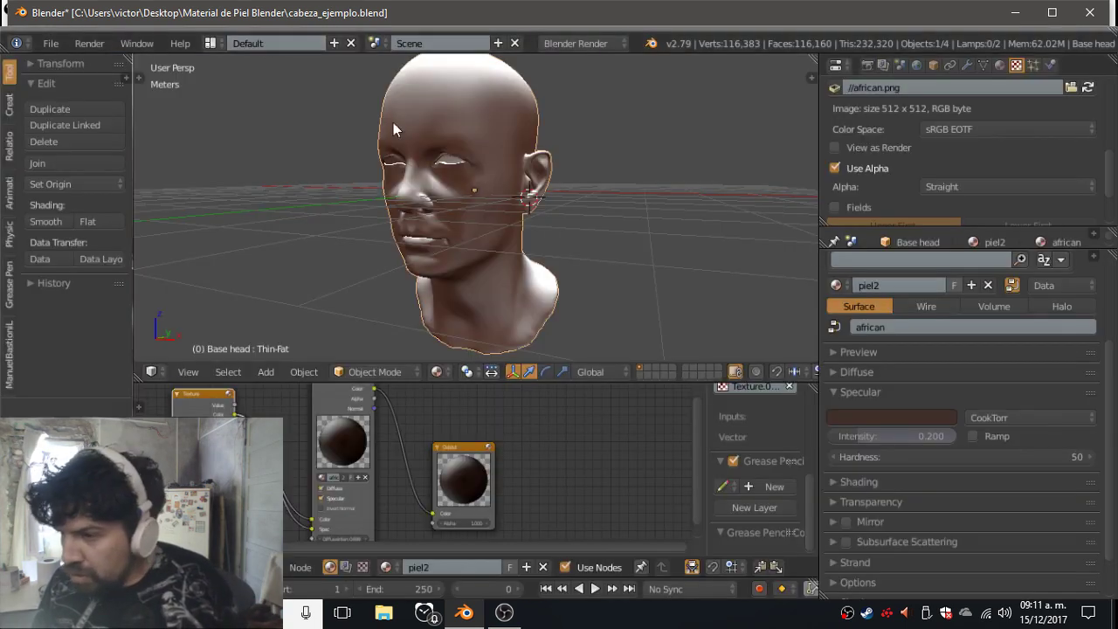
# Lighten the specular colour to a brown near R 0.196, G 0.107 and OpenGL-render the head.
pyautogui.click(867, 417)
pyautogui.moveTo(943, 285); pyautogui.dragTo(946, 252)
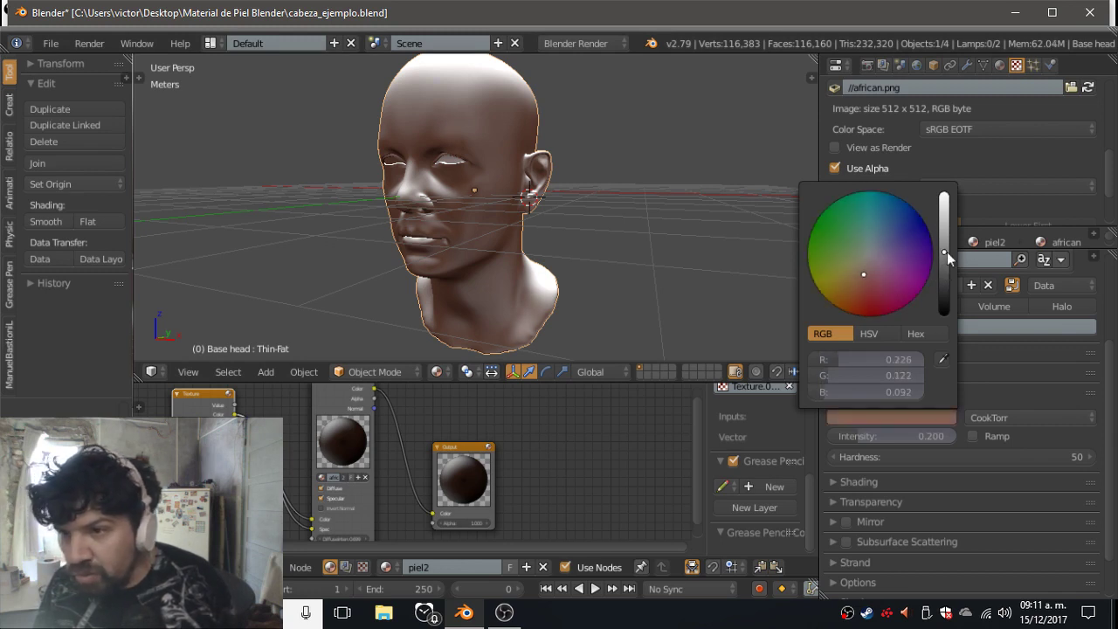
pyautogui.click(946, 261)
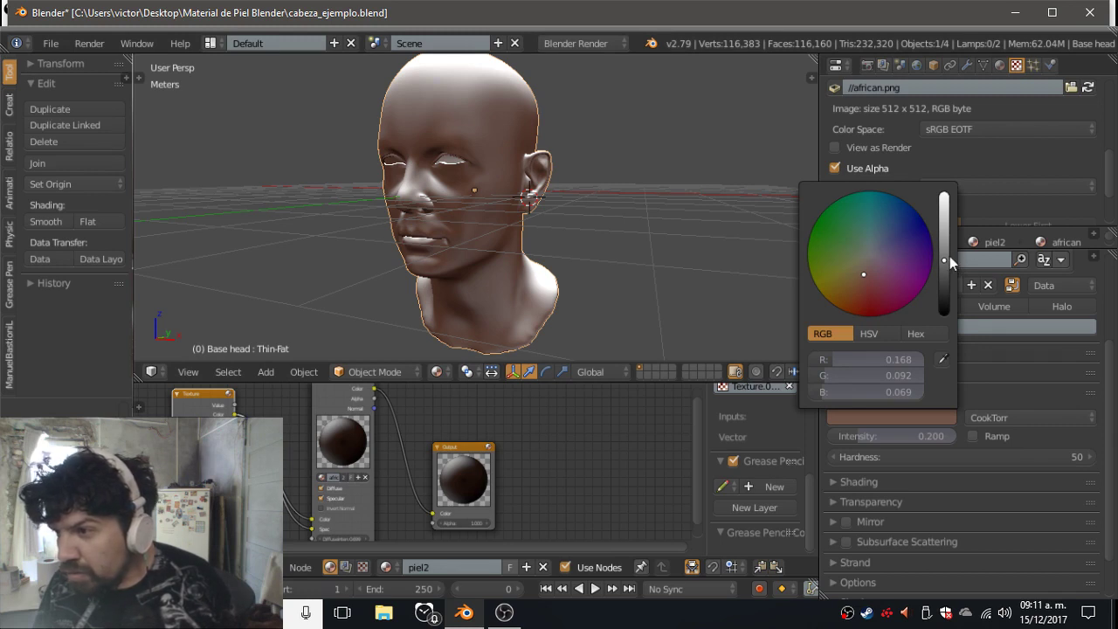
pyautogui.click(950, 256)
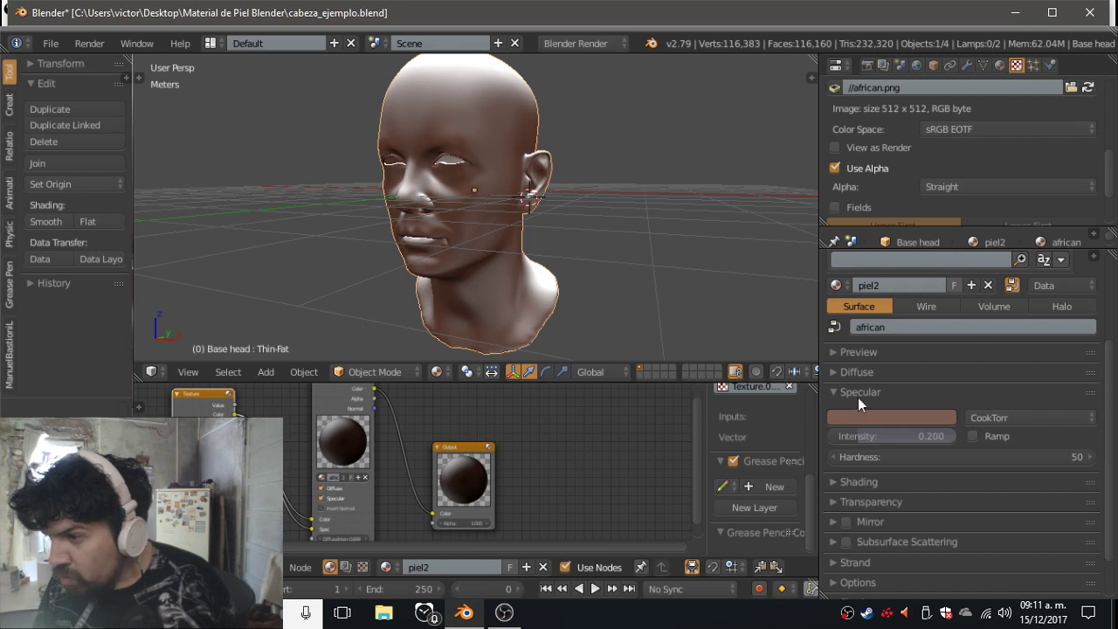
pyautogui.click(89, 43)
pyautogui.click(115, 103)
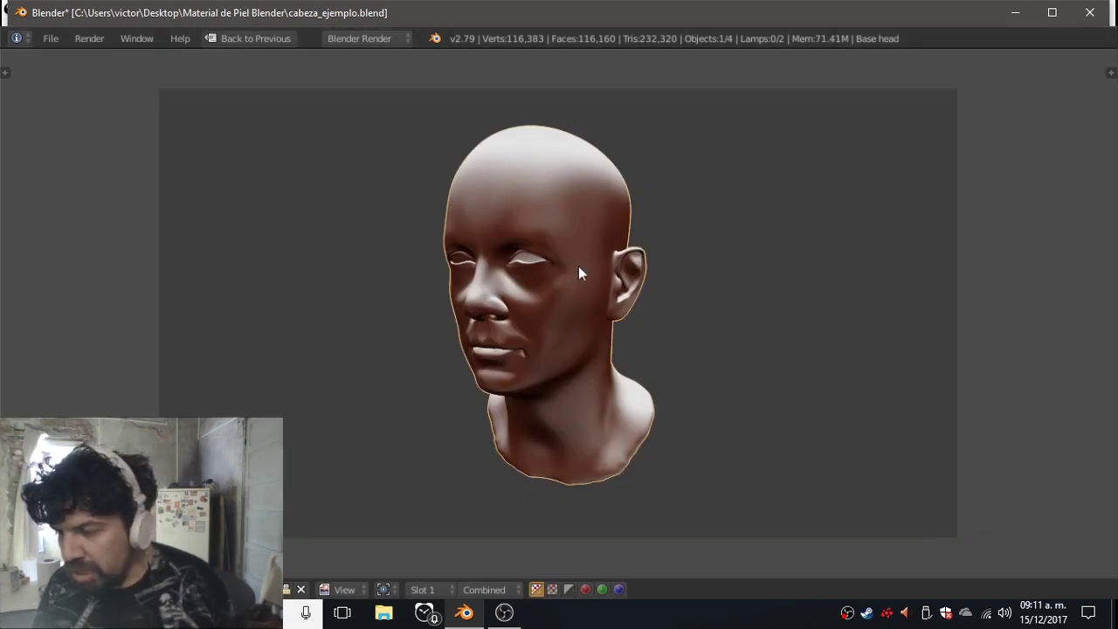
pyautogui.click(247, 41)
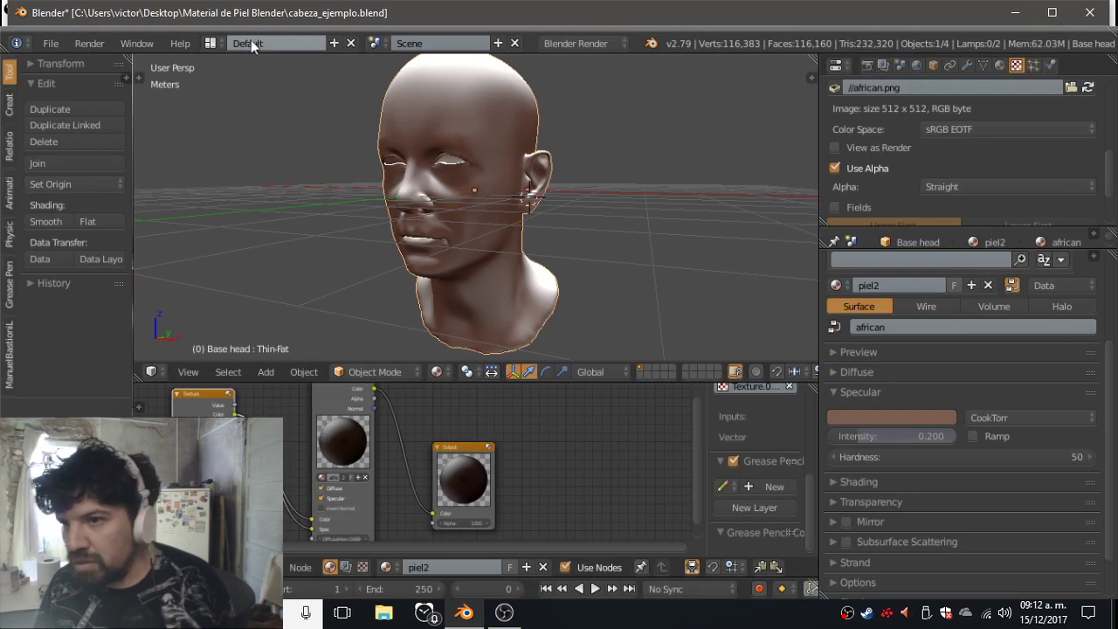
# Move the diffuse ramp's black stop left to brighten the head and render it.
pyautogui.click(873, 391)
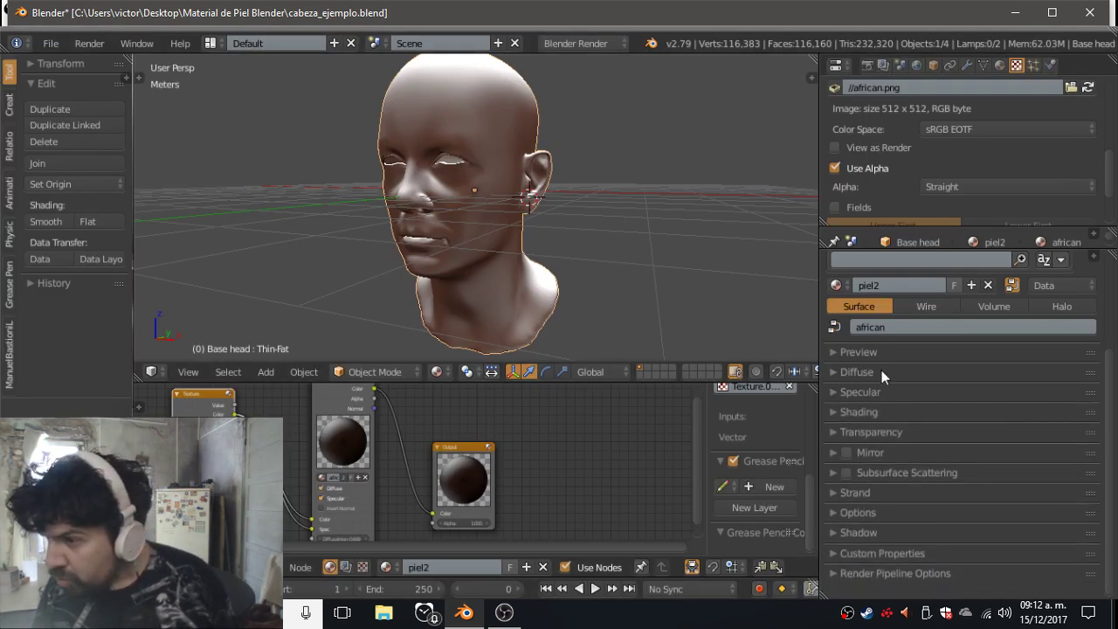
pyautogui.click(882, 370)
pyautogui.click(881, 371)
pyautogui.click(881, 371)
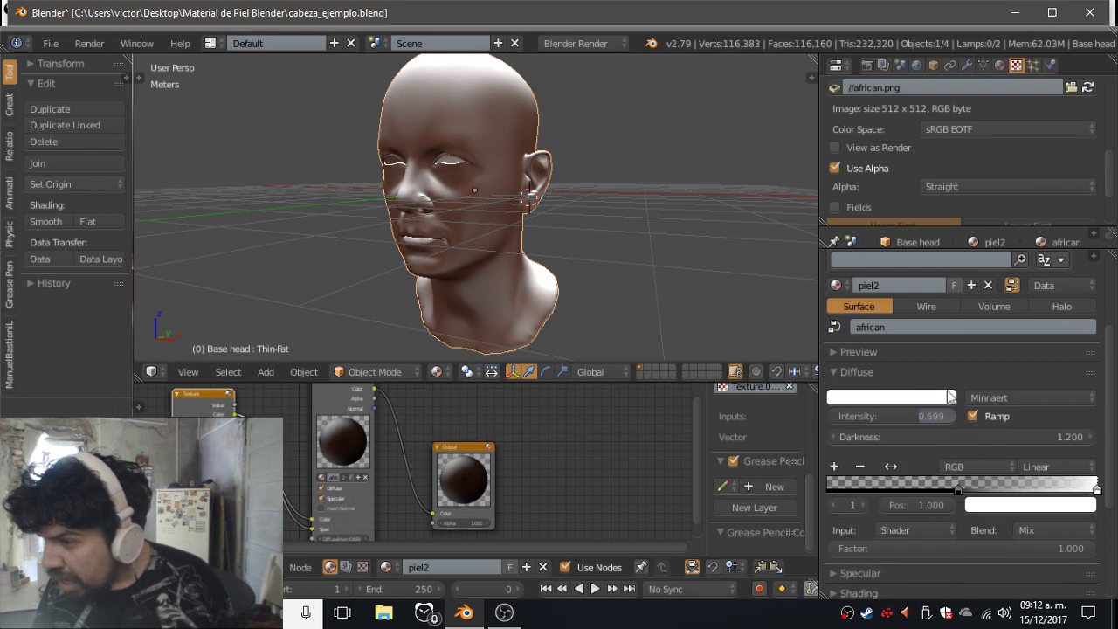
pyautogui.click(974, 417)
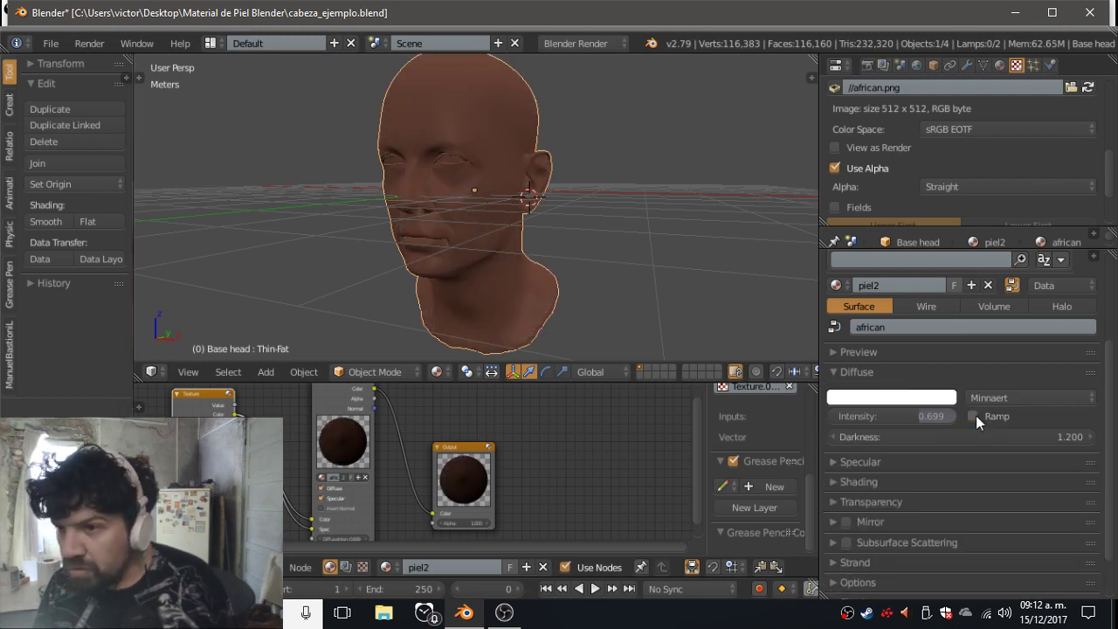
pyautogui.click(974, 416)
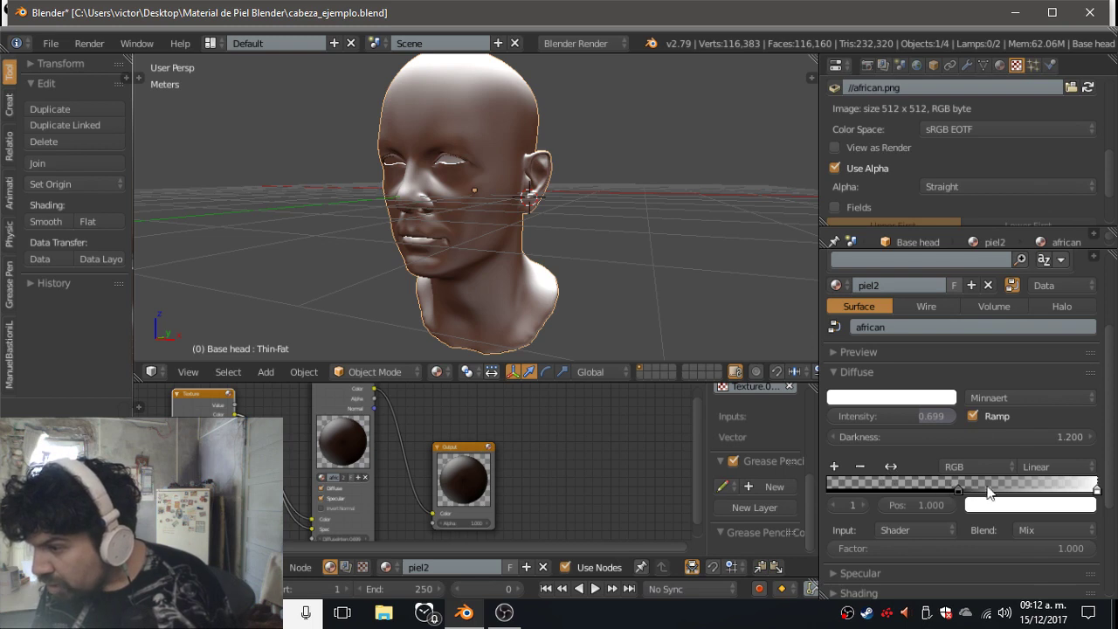
pyautogui.moveTo(959, 485)
pyautogui.mouseDown()
pyautogui.moveTo(897, 472)
pyautogui.moveTo(946, 466)
pyautogui.moveTo(893, 472)
pyautogui.mouseUp()
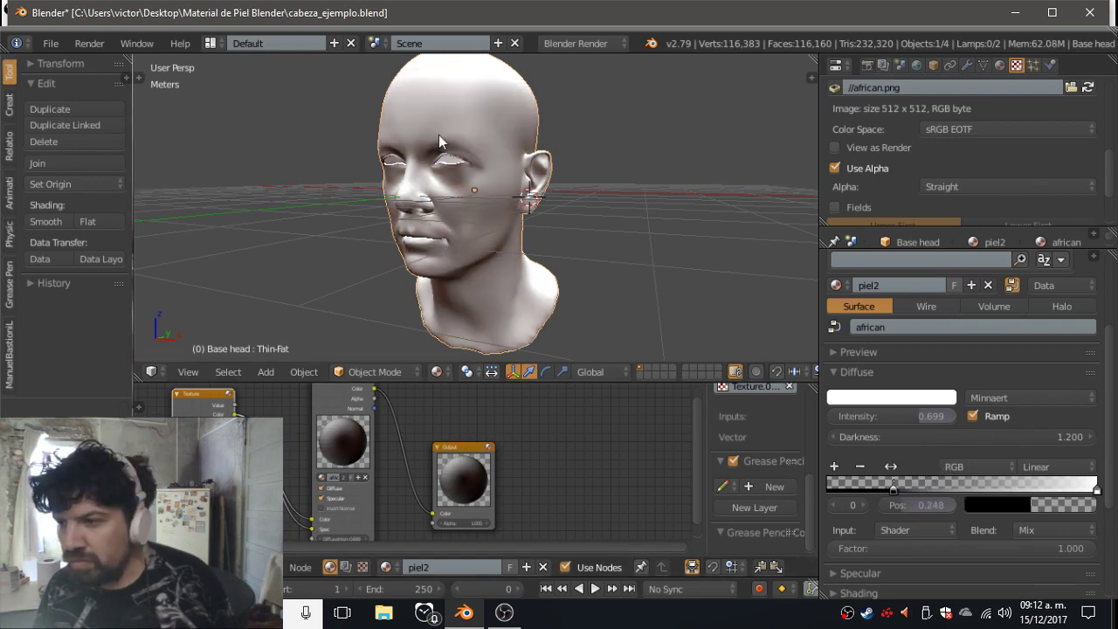
pyautogui.click(89, 43)
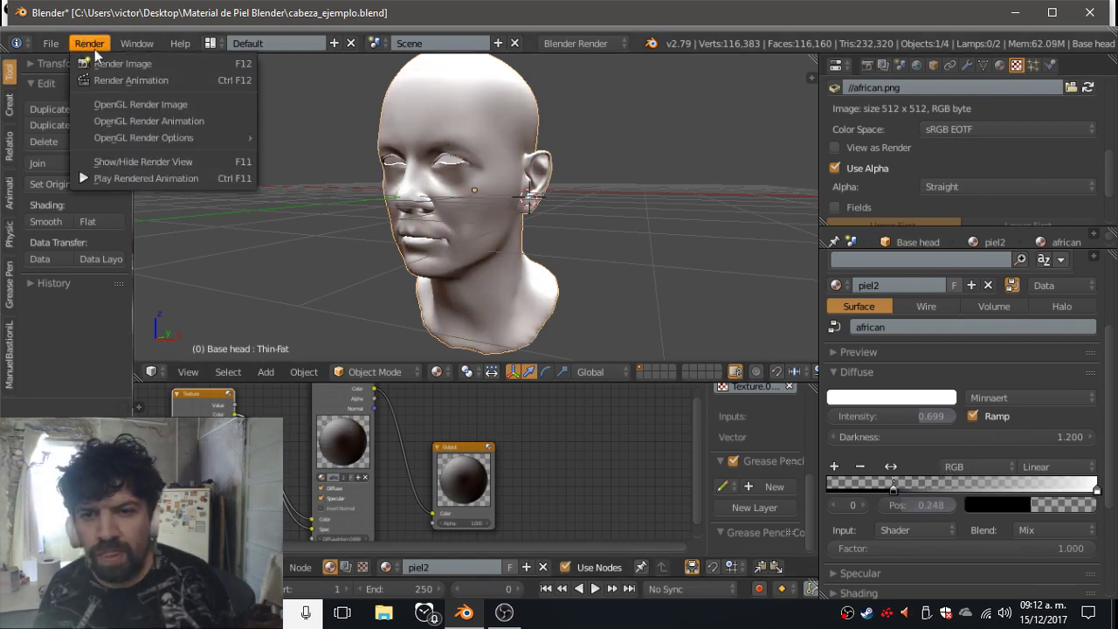
pyautogui.click(117, 100)
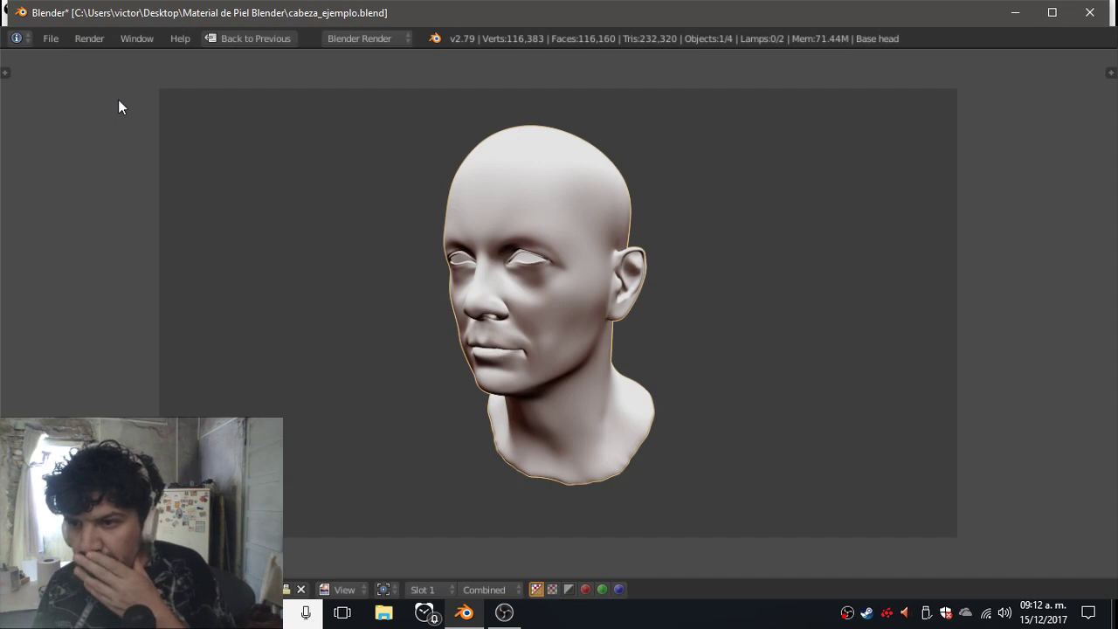
pyautogui.click(237, 38)
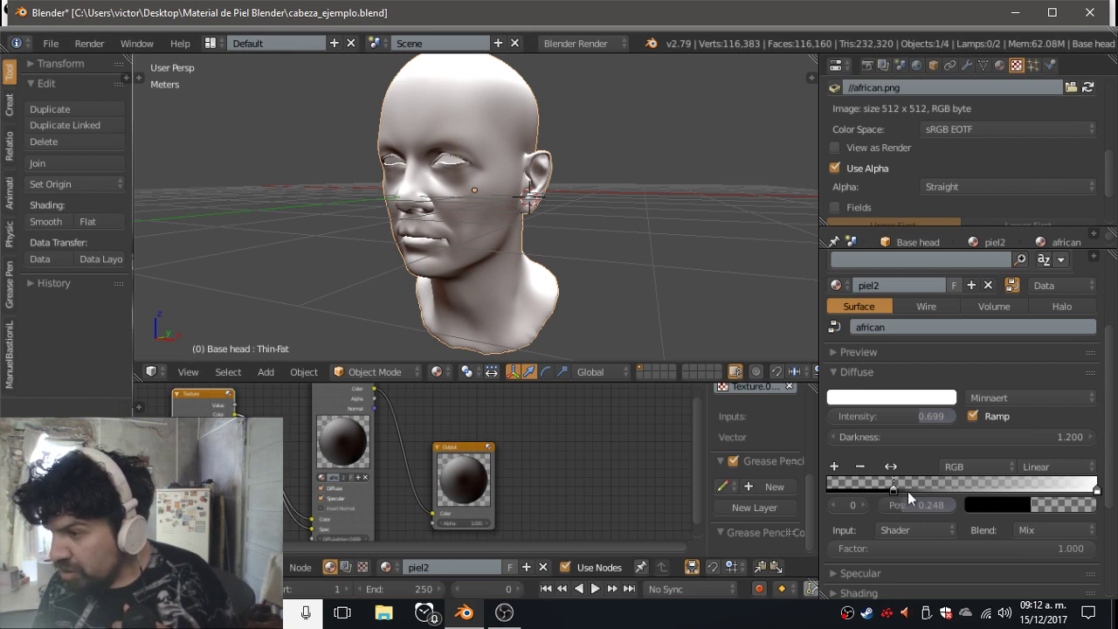
# Move the white ramp stop left to 0.799 and check an OpenGL render.
pyautogui.moveTo(1097, 491); pyautogui.dragTo(1042, 494)
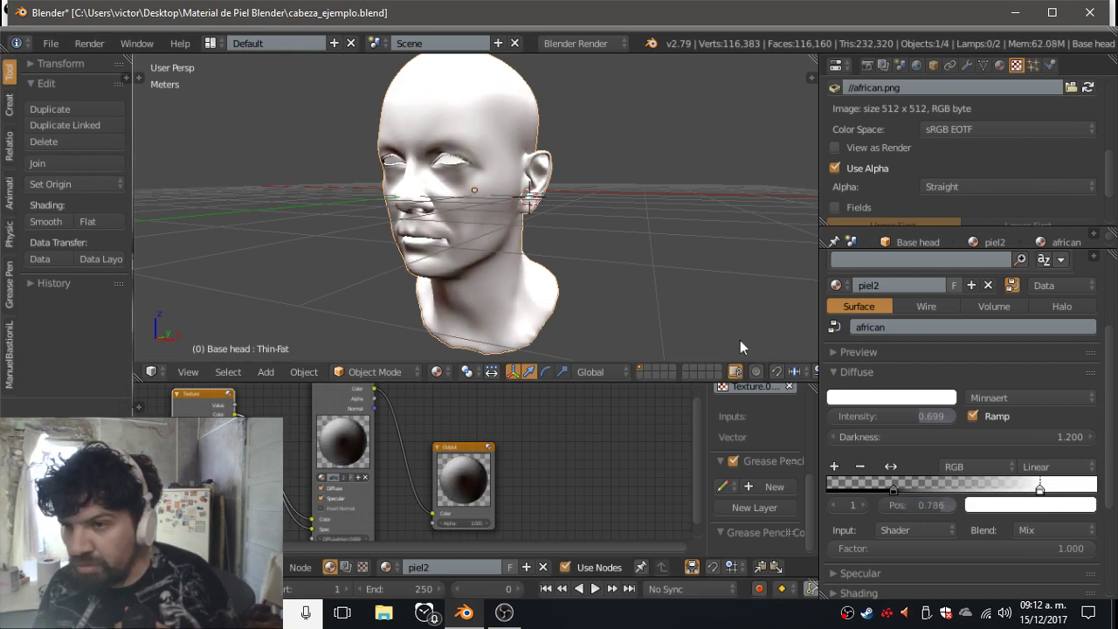
pyautogui.click(89, 43)
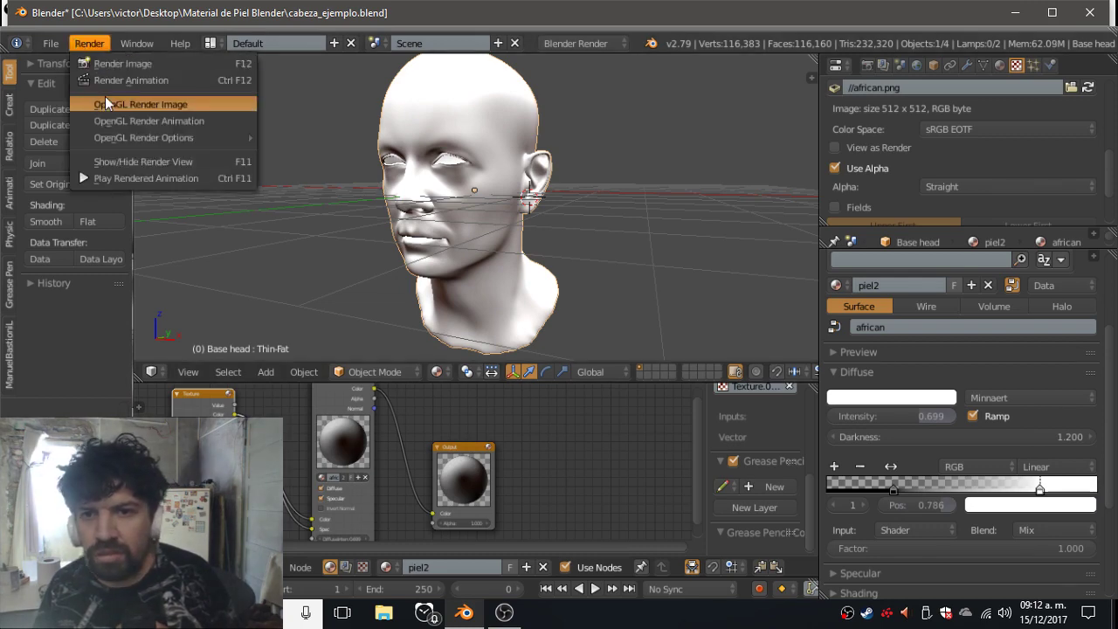
pyautogui.click(104, 98)
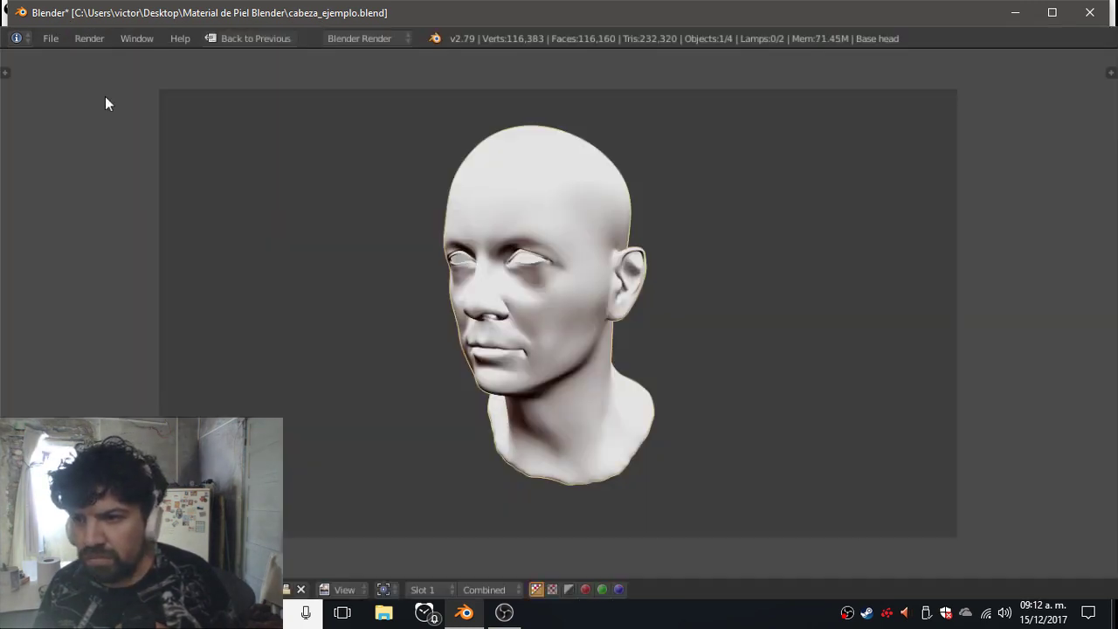
pyautogui.click(258, 38)
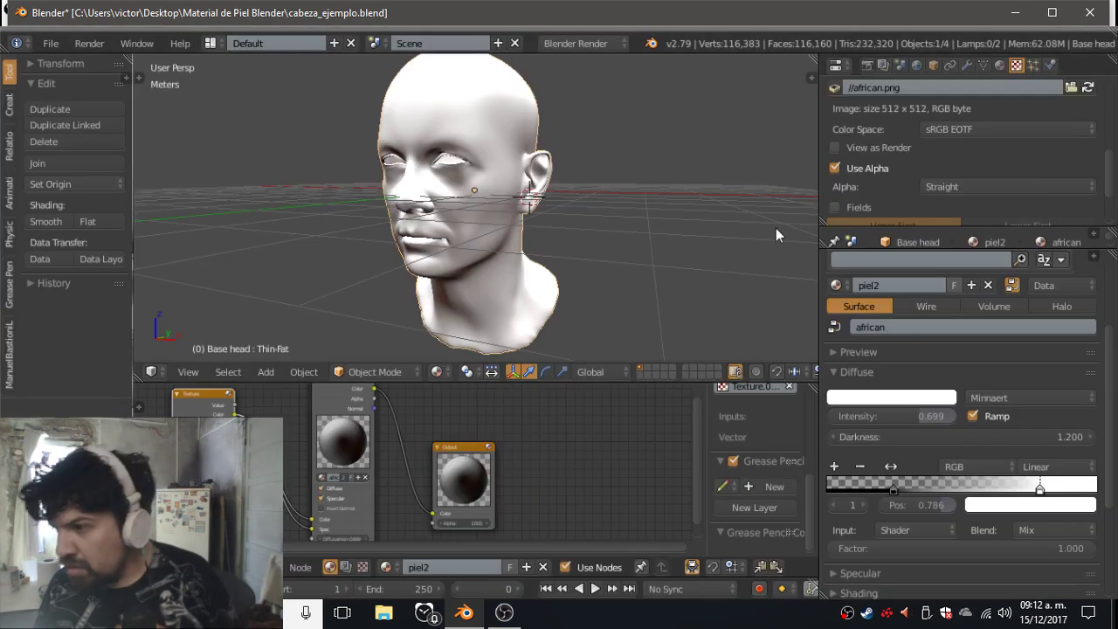
# Push the white stop back right and the black stop right to darken the head, then render.
pyautogui.click(984, 418)
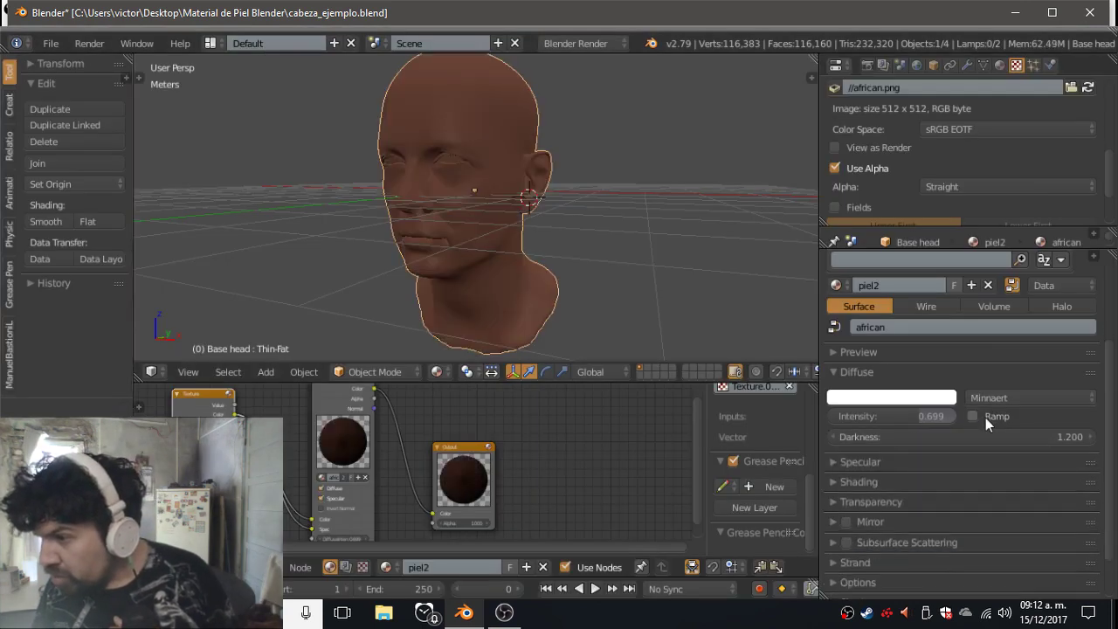
pyautogui.click(986, 417)
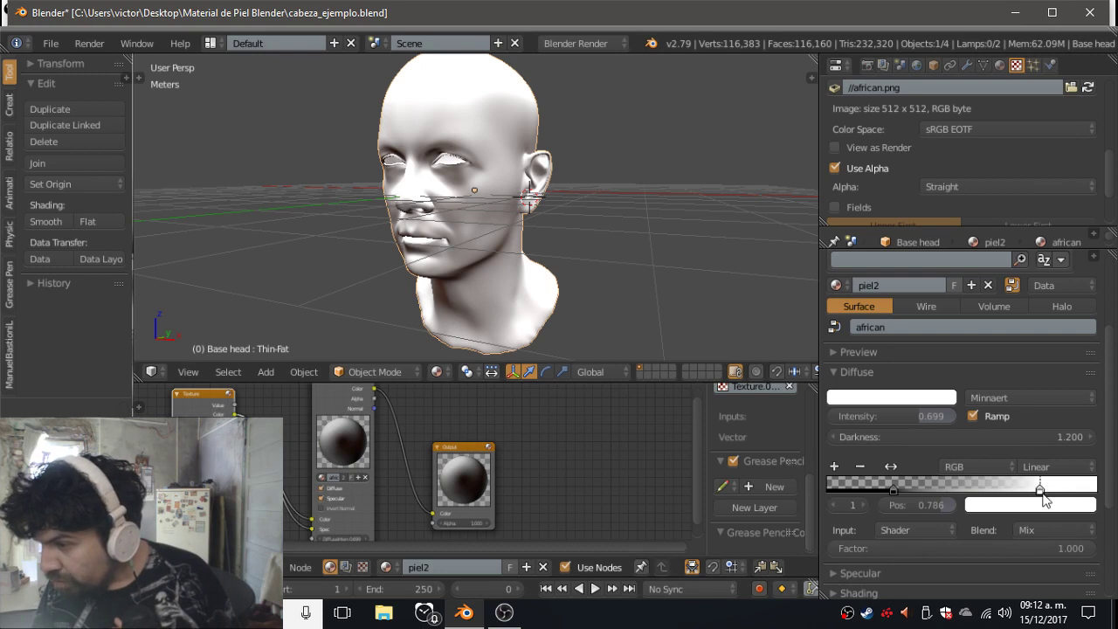
pyautogui.moveTo(1029, 493)
pyautogui.mouseDown()
pyautogui.moveTo(1110, 483)
pyautogui.moveTo(904, 486)
pyautogui.moveTo(1102, 486)
pyautogui.mouseUp()
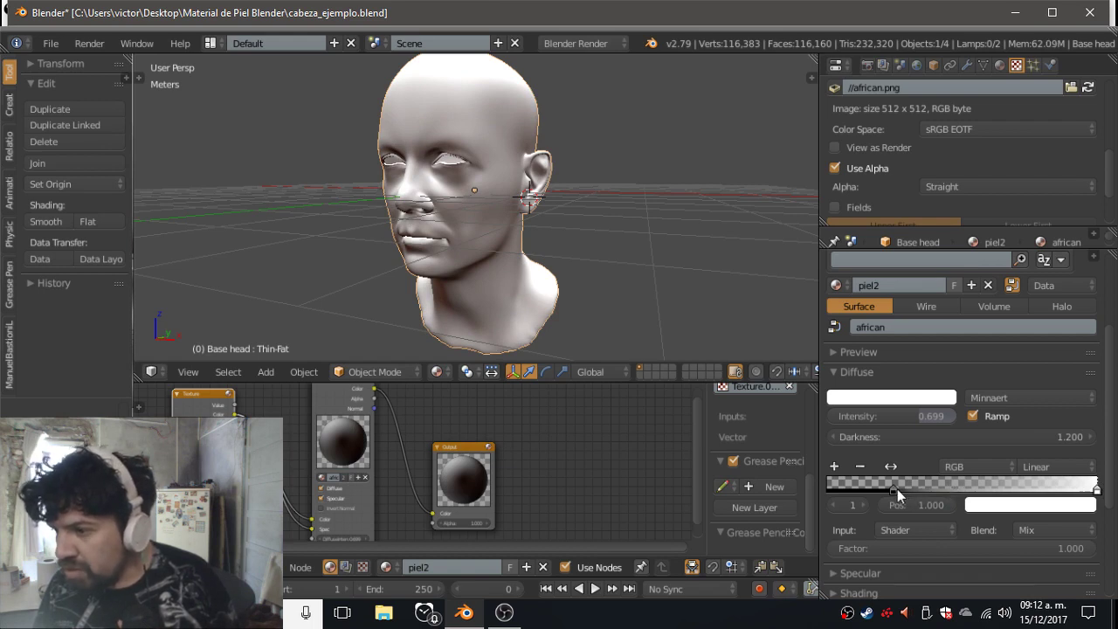
pyautogui.moveTo(896, 489)
pyautogui.mouseDown()
pyautogui.moveTo(1056, 486)
pyautogui.moveTo(965, 498)
pyautogui.mouseUp()
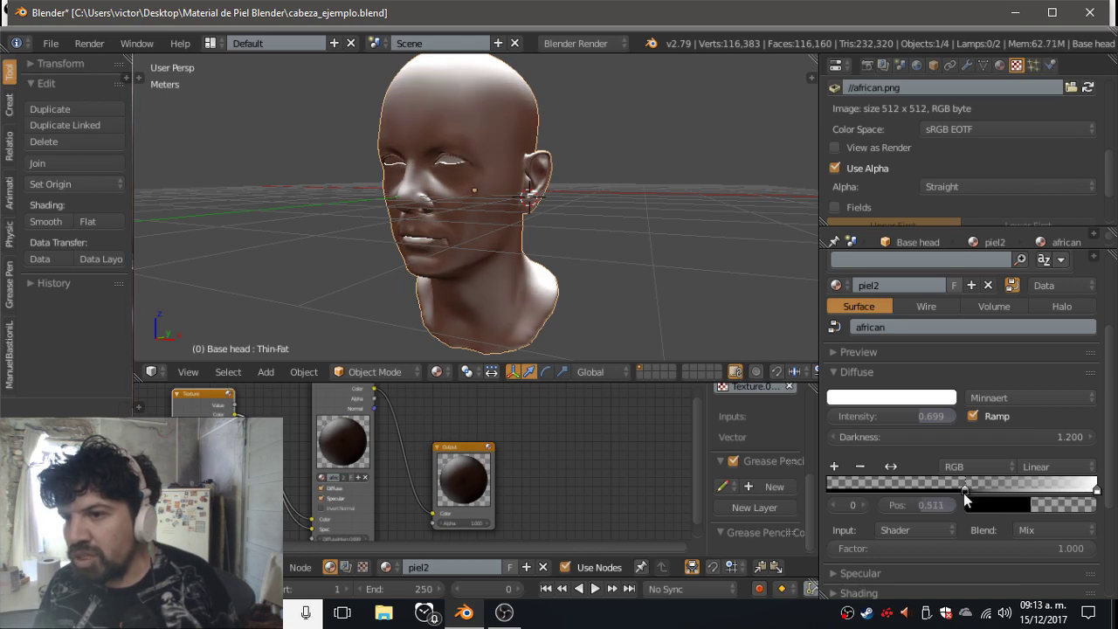
pyautogui.click(89, 43)
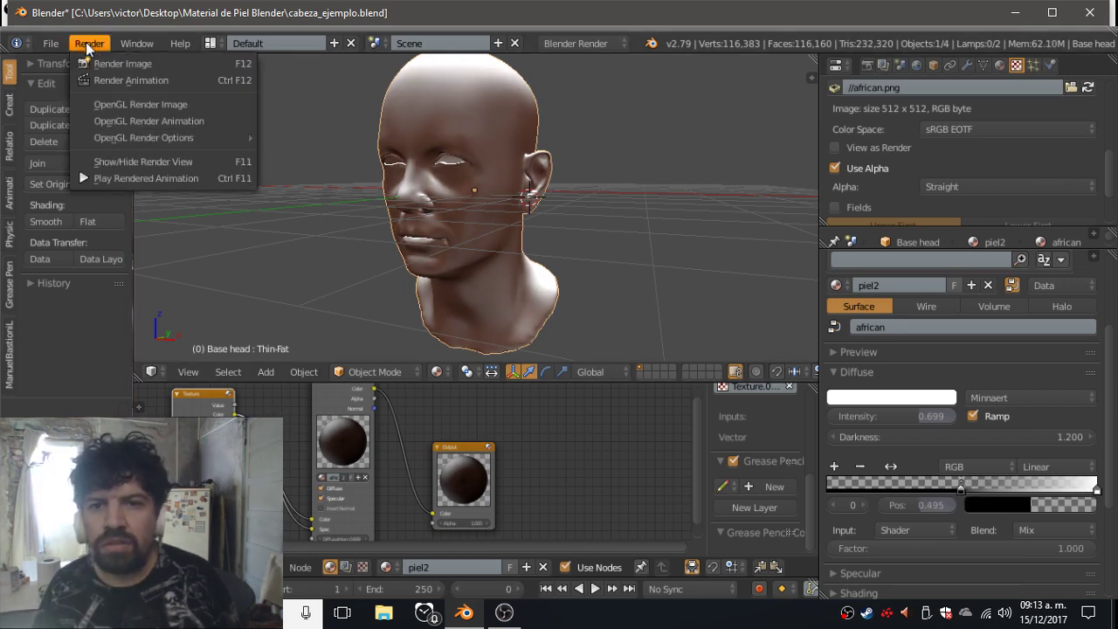
pyautogui.click(120, 105)
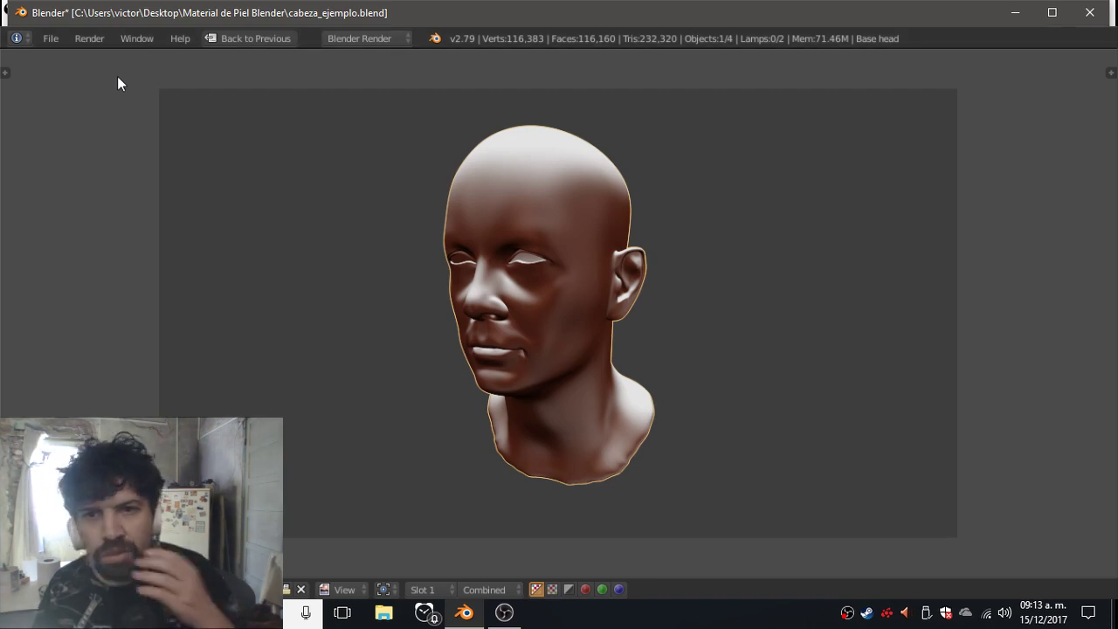
pyautogui.click(246, 40)
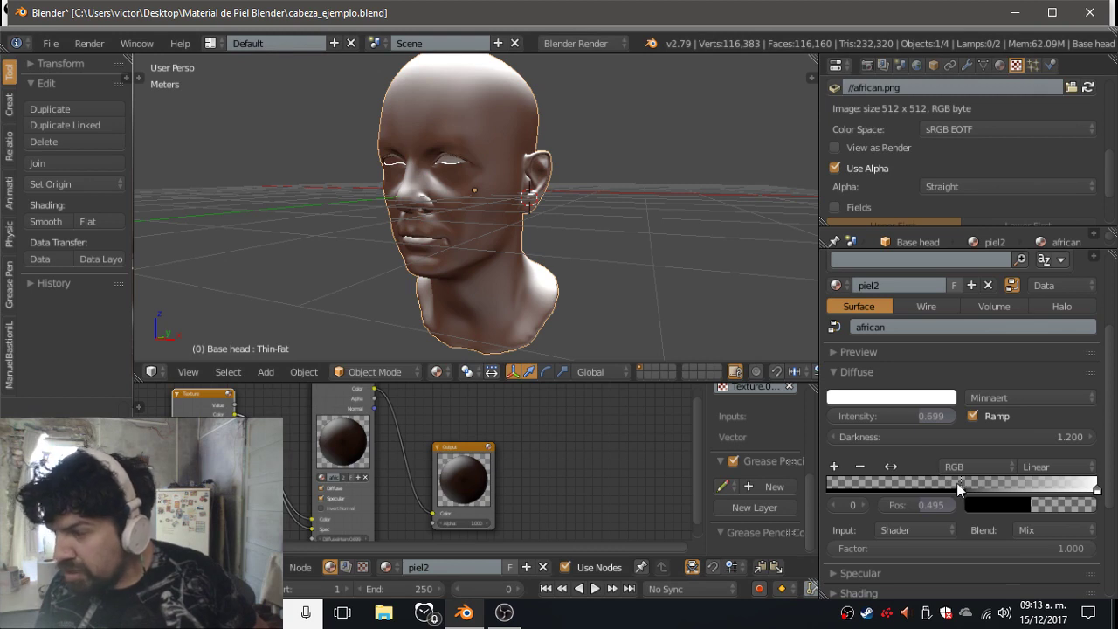
# Keep the black ramp stop at 0.563 and confirm the shading with another OpenGL render.
pyautogui.moveTo(957, 484); pyautogui.dragTo(984, 477)
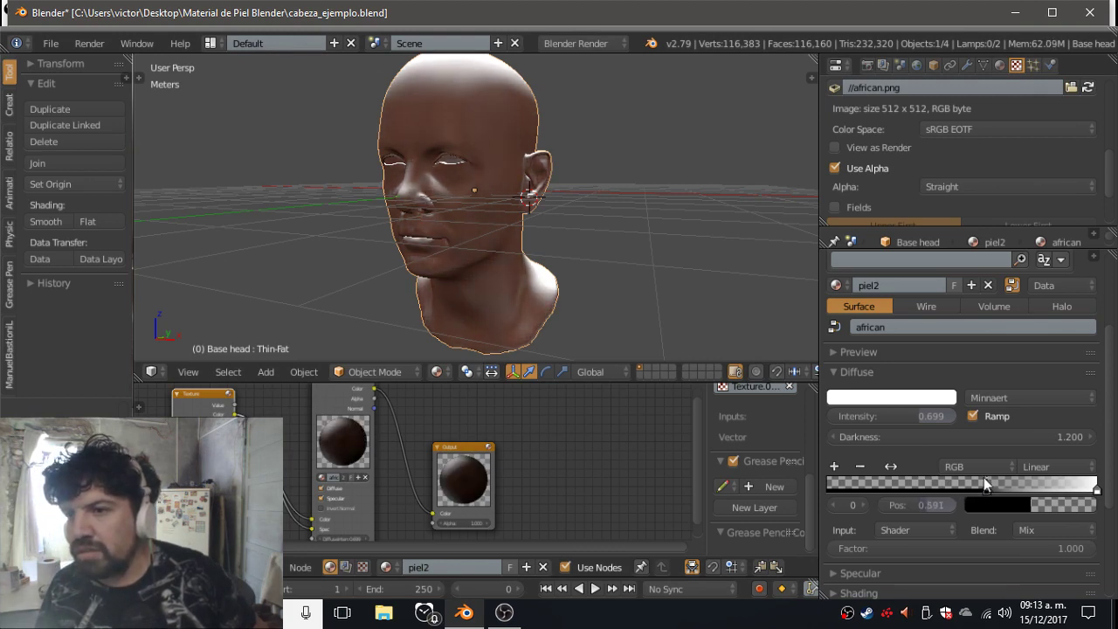
pyautogui.hotkey('ctrl', 'z')
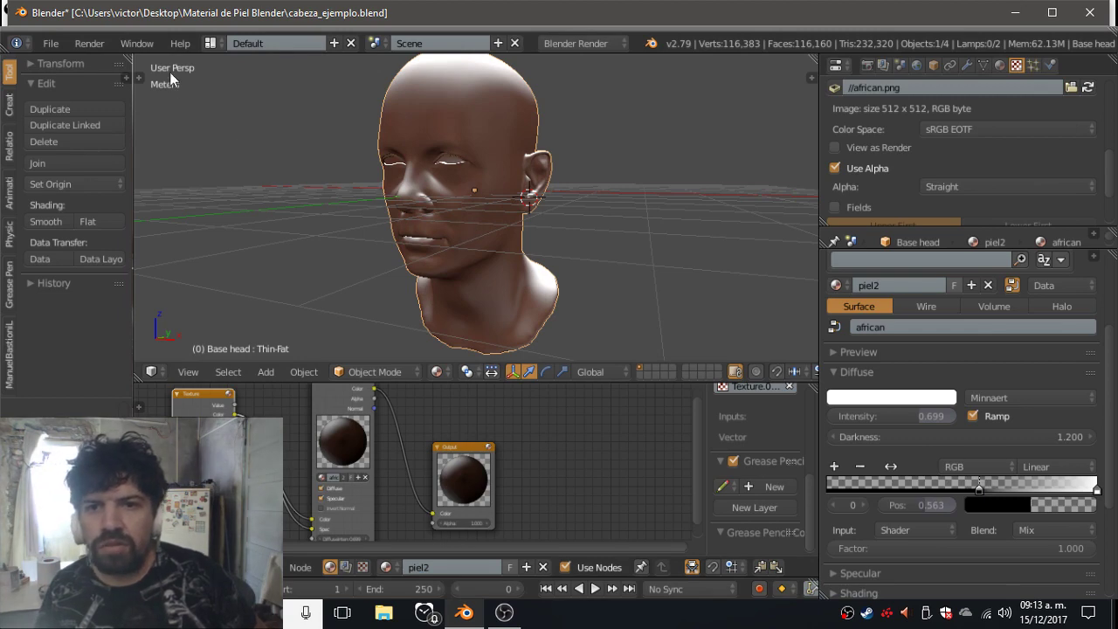
pyautogui.click(89, 43)
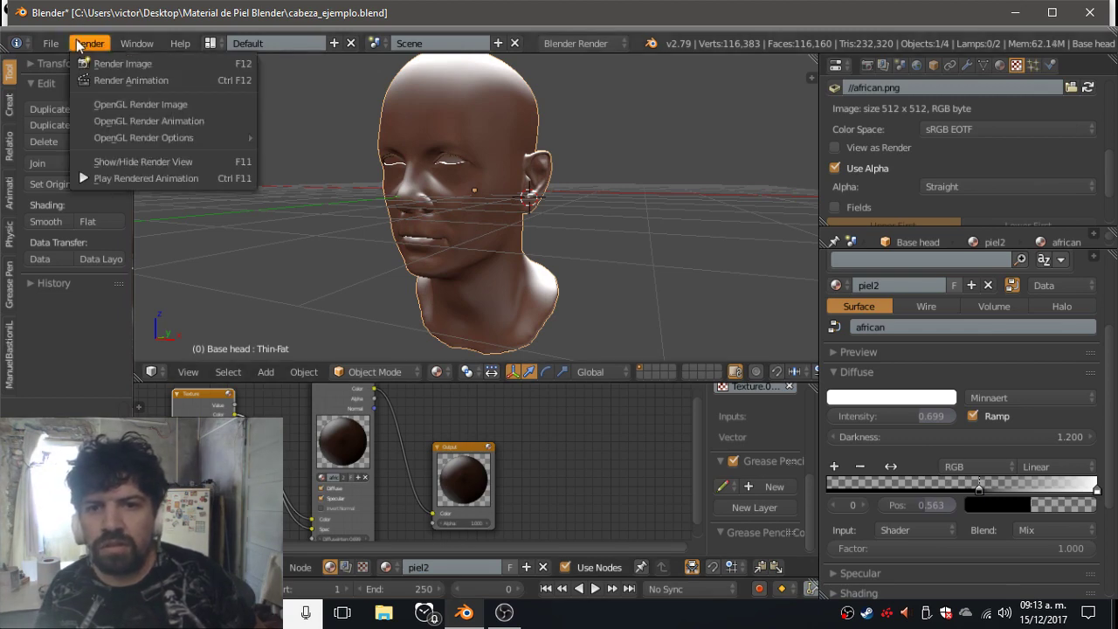
pyautogui.click(106, 102)
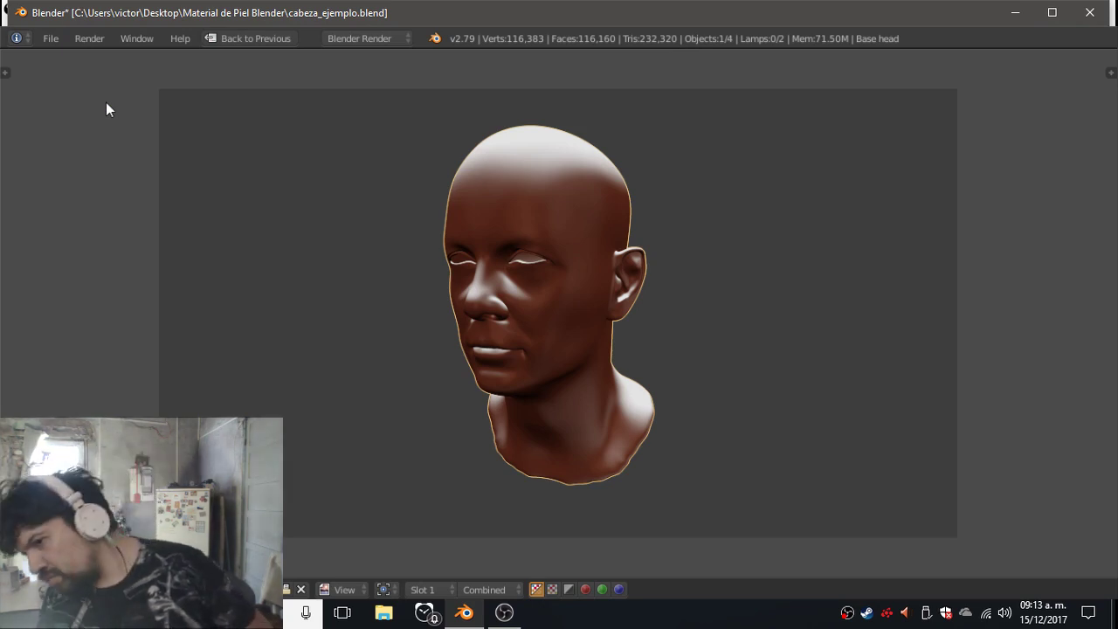
pyautogui.click(249, 38)
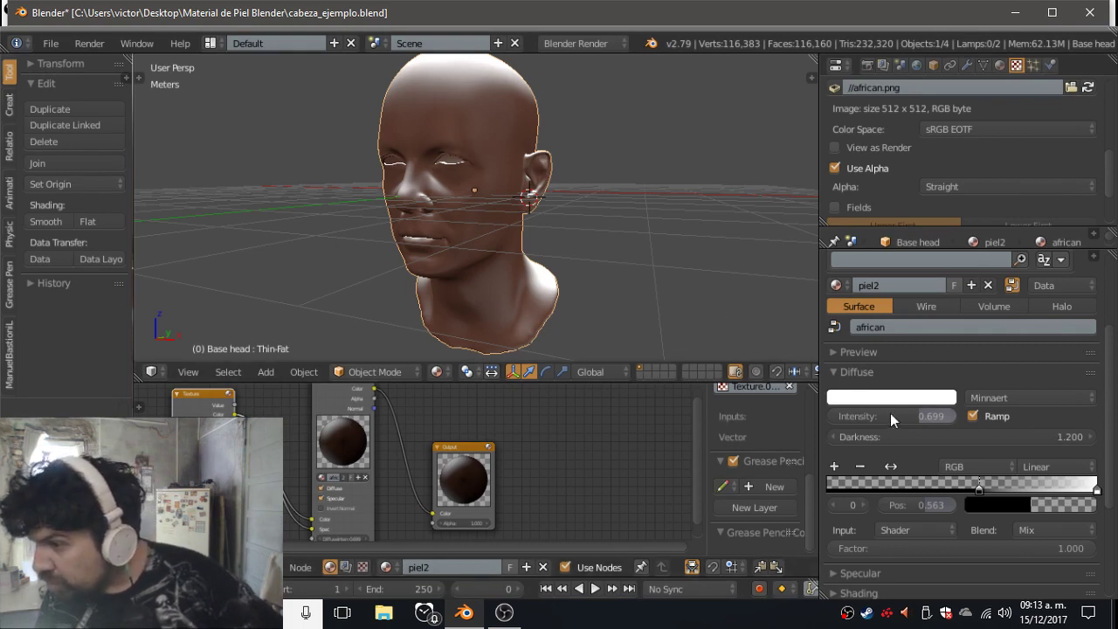
# Adjust the diffuse intensity to 1.000 so the head looks lighter brown.
pyautogui.moveTo(893, 417); pyautogui.dragTo(839, 417)
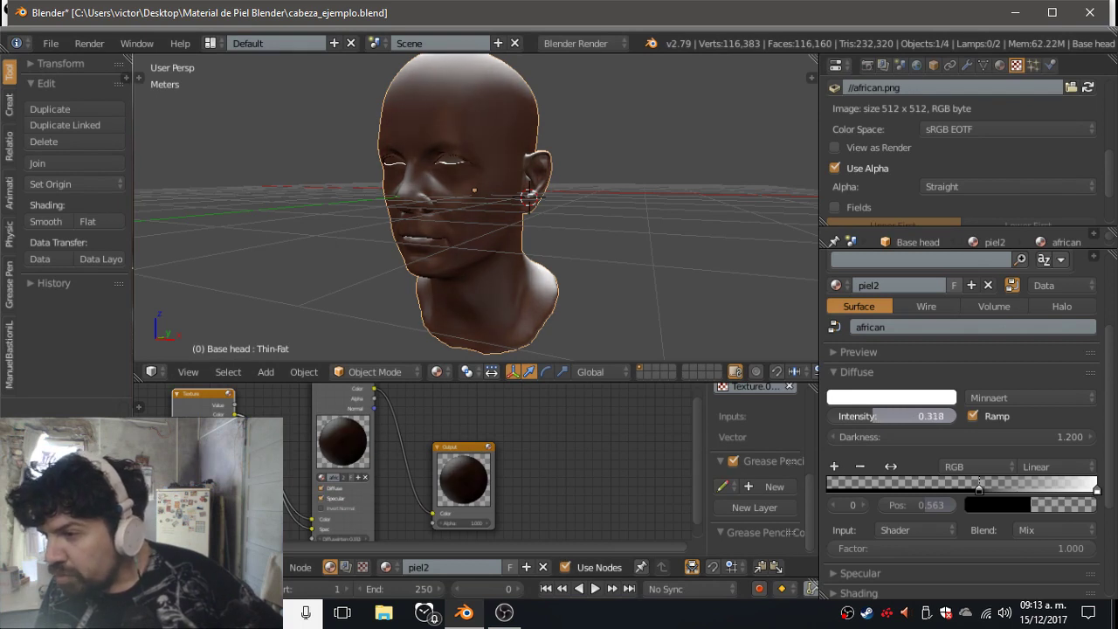
pyautogui.moveTo(838, 417); pyautogui.dragTo(913, 417)
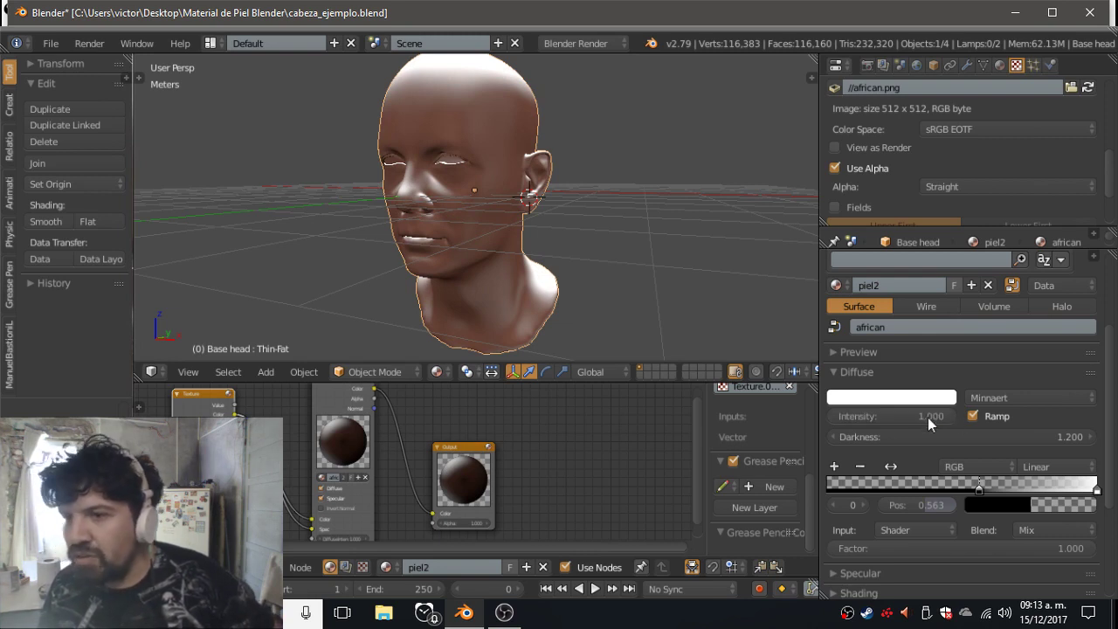
pyautogui.moveTo(927, 416)
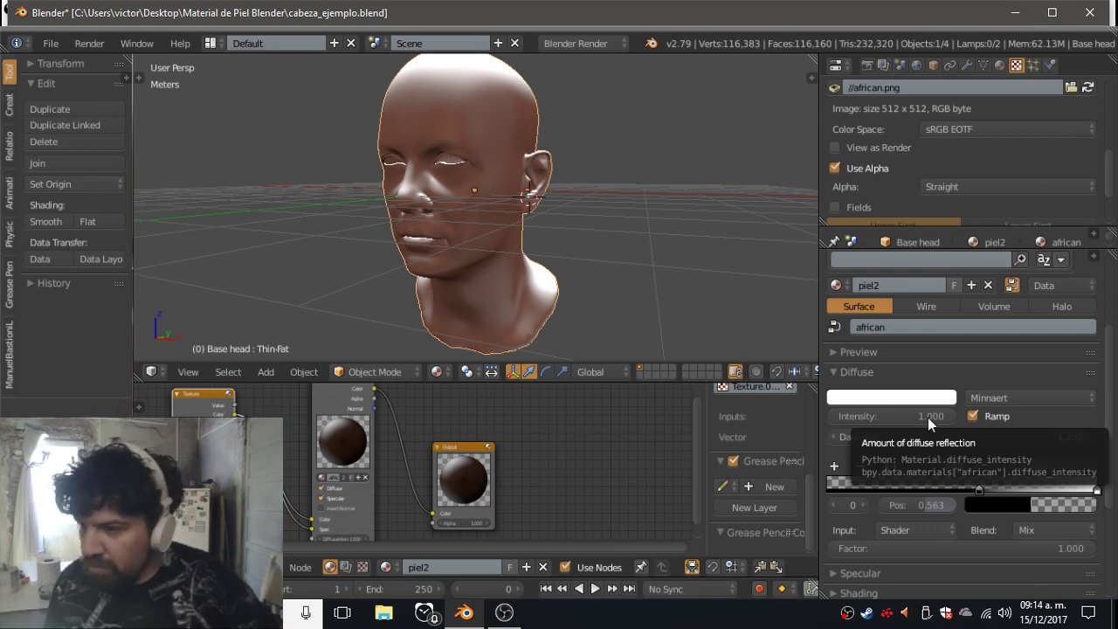
pyautogui.moveTo(928, 417)
pyautogui.mouseDown()
pyautogui.moveTo(873, 418)
pyautogui.moveTo(952, 418)
pyautogui.mouseUp()
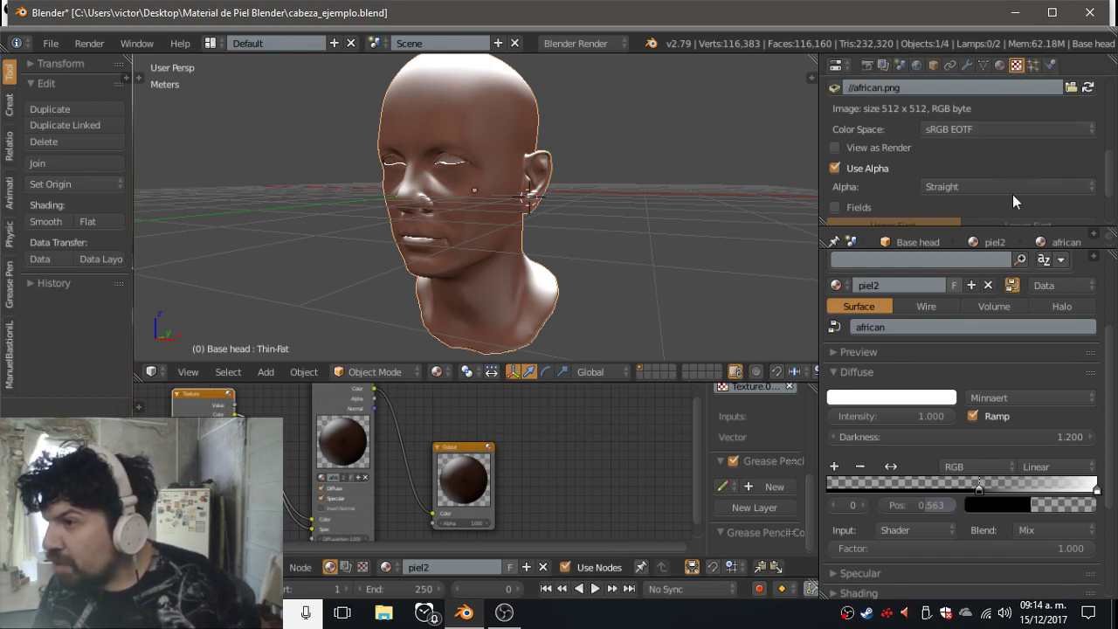
# Scroll down to the texture's Image panel and unlink african.png.
pyautogui.moveTo(1111, 171); pyautogui.dragTo(1116, 111)
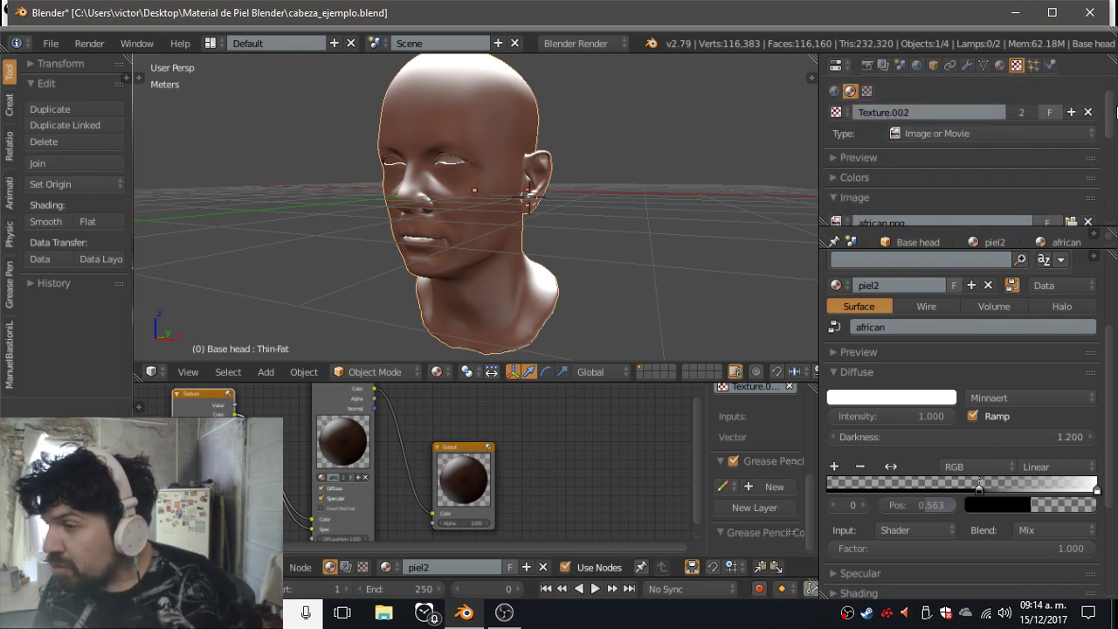
pyautogui.scroll(-1, 1107, 120)
pyautogui.scroll(-1, 1099, 128)
pyautogui.scroll(-1, 1092, 135)
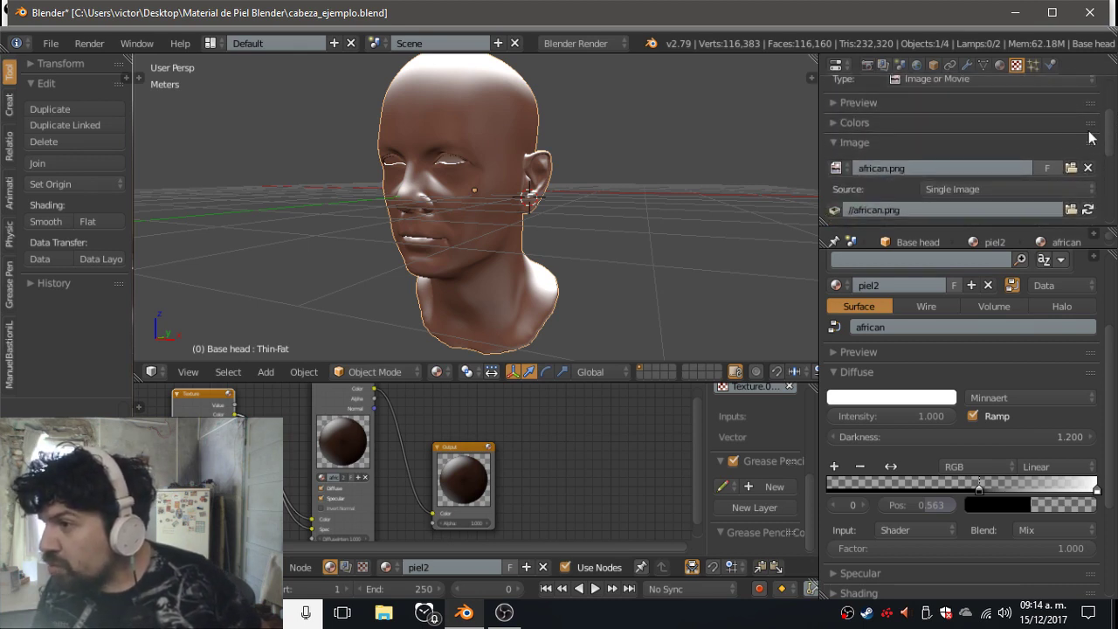
pyautogui.click(987, 166)
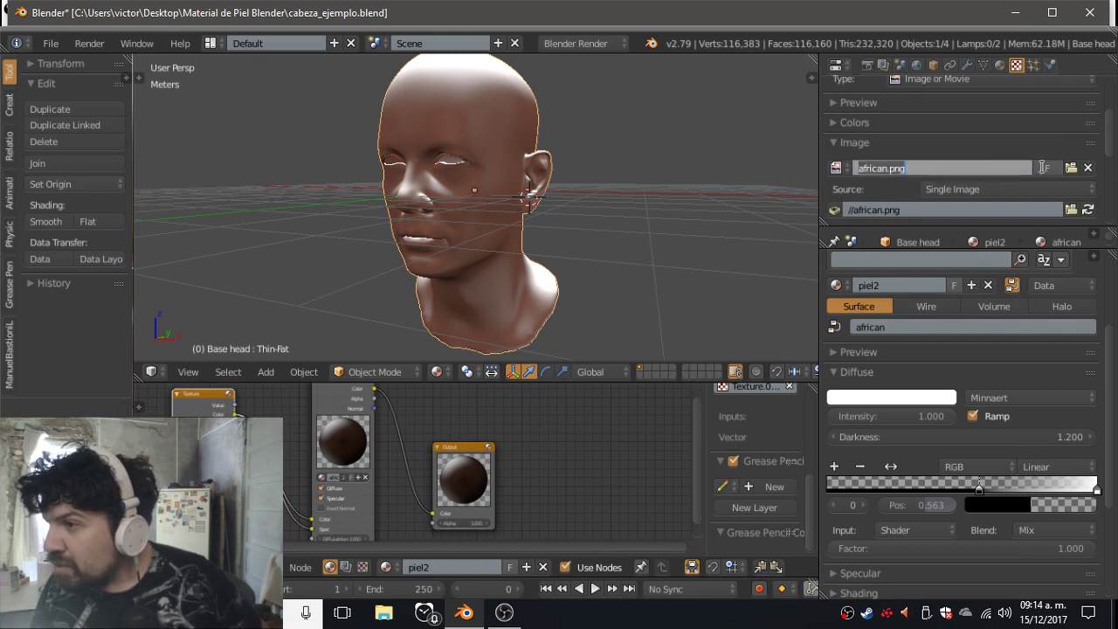
pyautogui.click(1087, 168)
pyautogui.click(1088, 168)
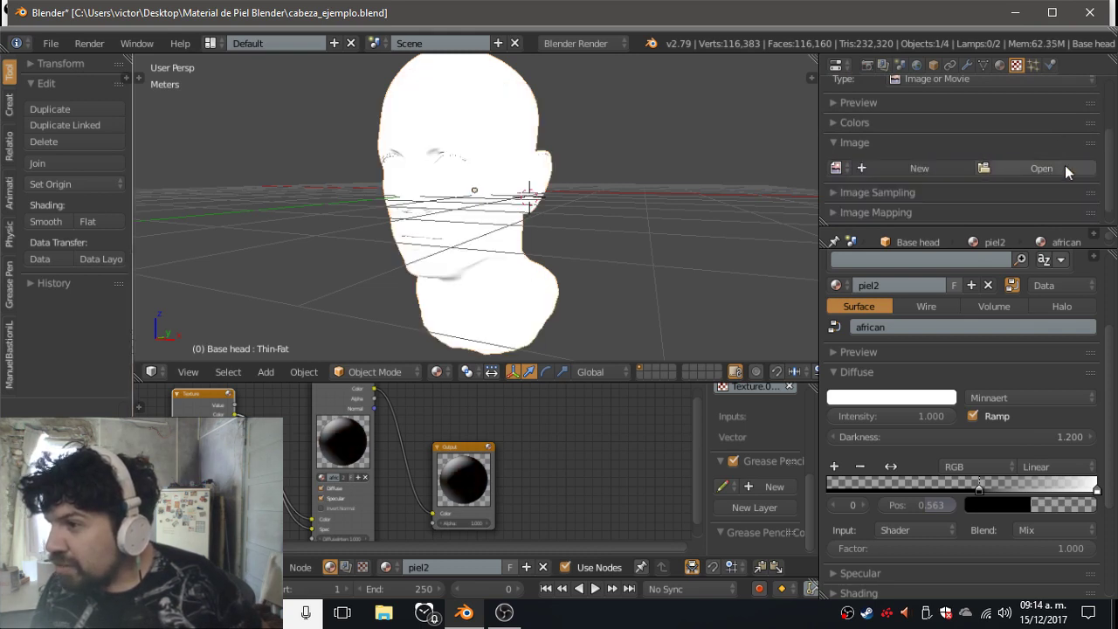
# Load caucasian2.png as the head's texture image, browsing with thumbnails.
pyautogui.click(1027, 168)
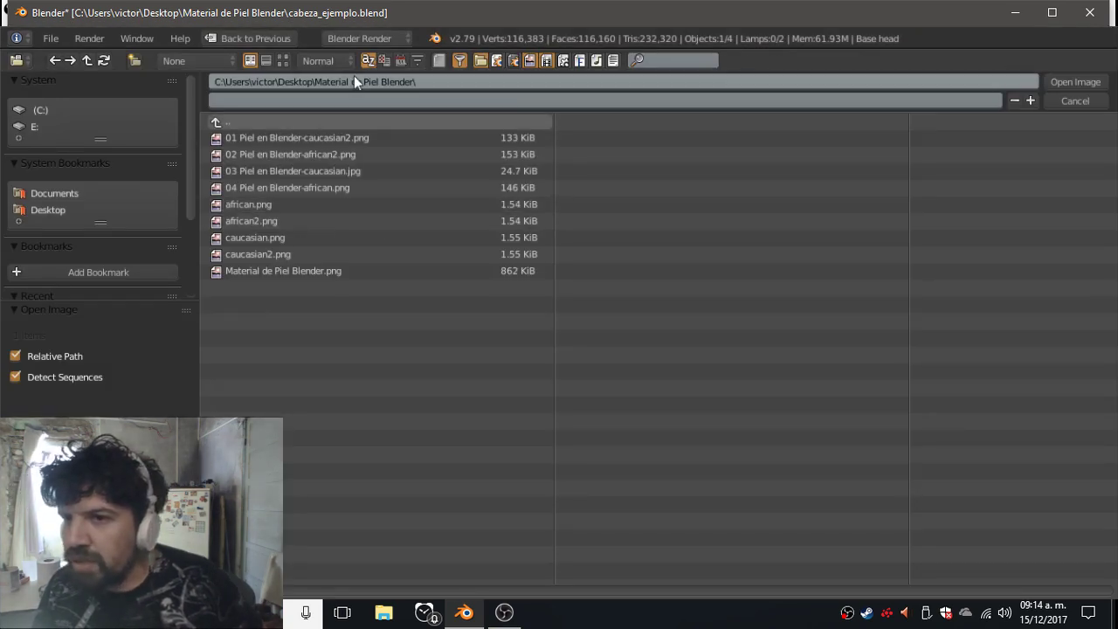
pyautogui.click(268, 62)
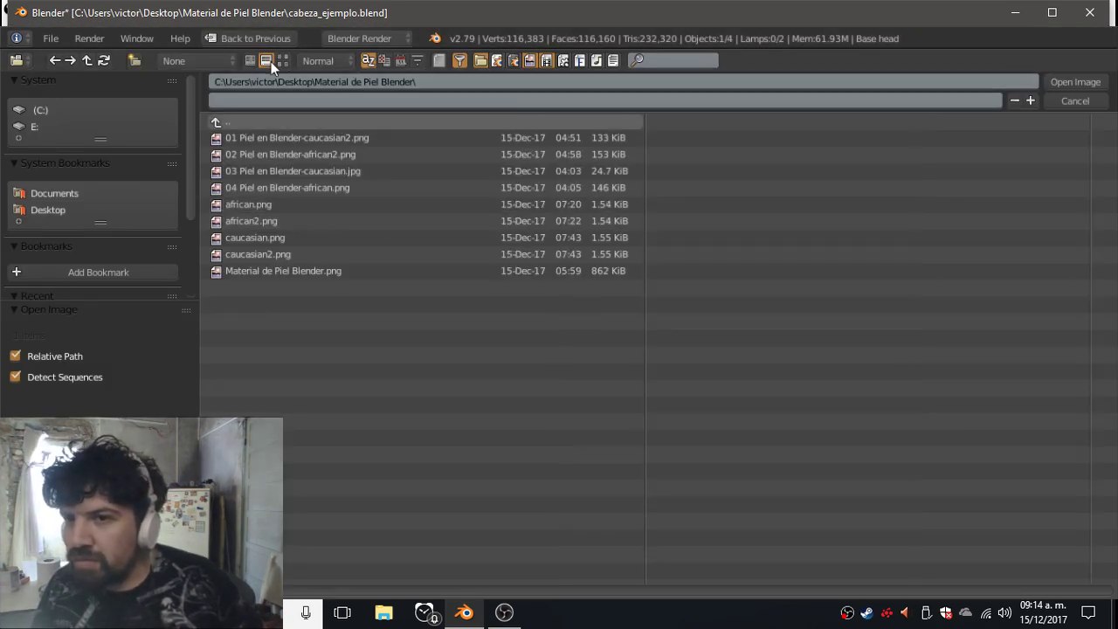
pyautogui.click(280, 61)
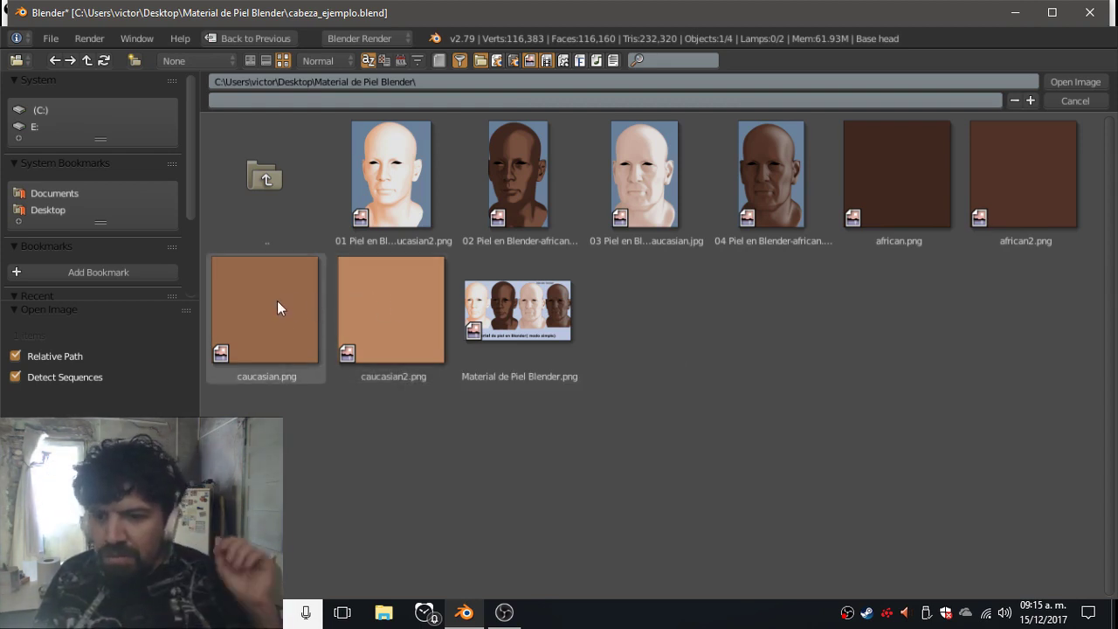
pyautogui.click(397, 296)
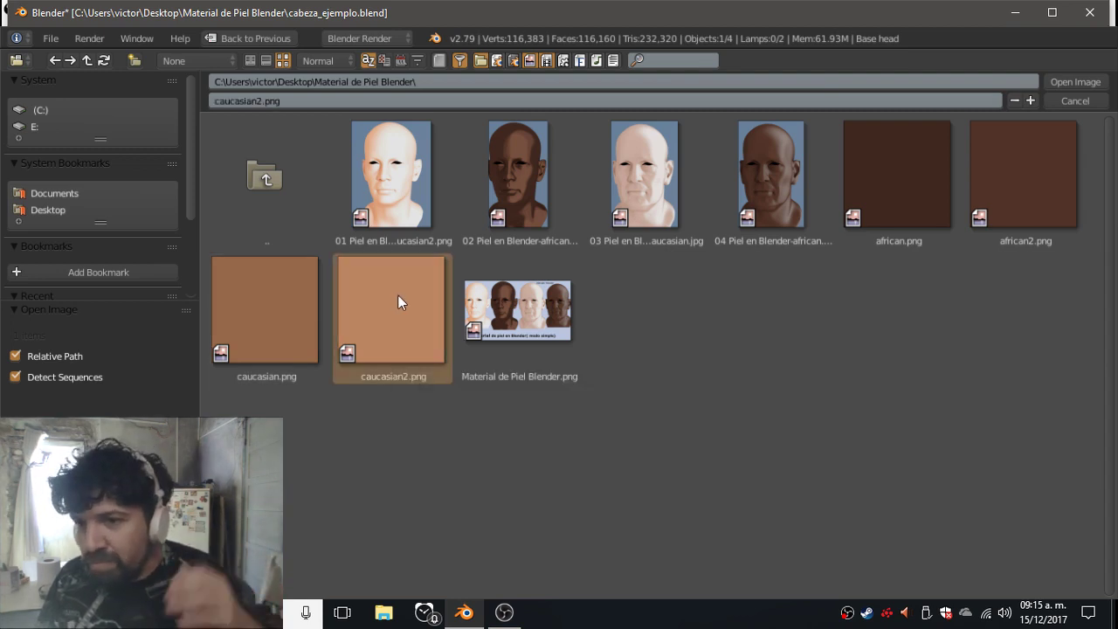
pyautogui.doubleClick(400, 295)
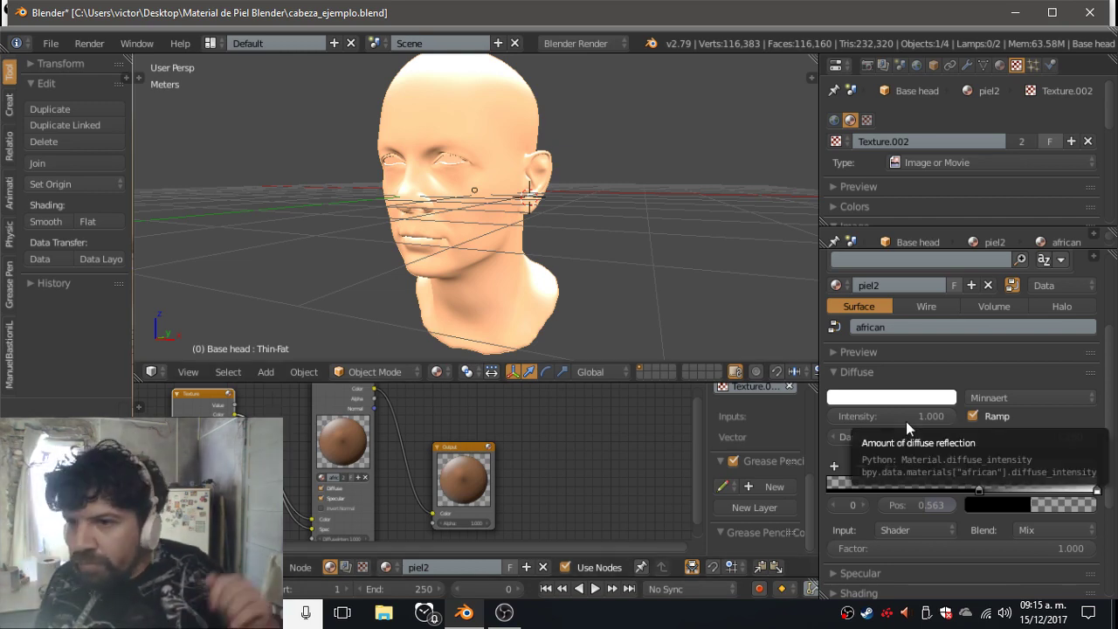
# Turn off the Minnaert diffuse ramp and review an OpenGL render of the peach head.
pyautogui.moveTo(905, 421)
pyautogui.mouseDown()
pyautogui.moveTo(860, 421)
pyautogui.moveTo(926, 420)
pyautogui.mouseUp()
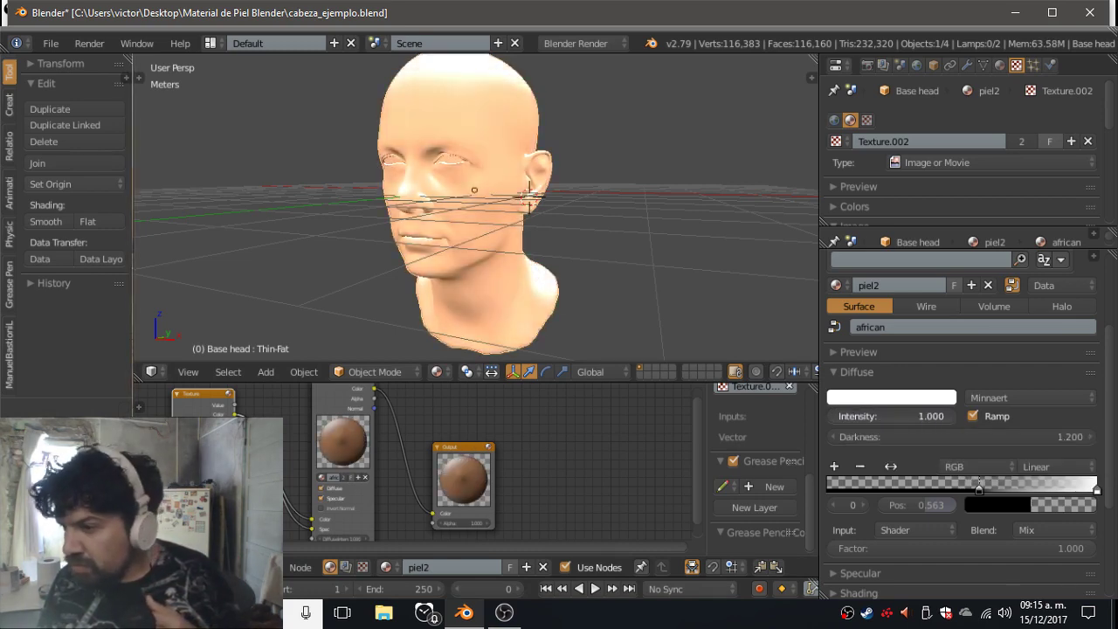
pyautogui.click(972, 416)
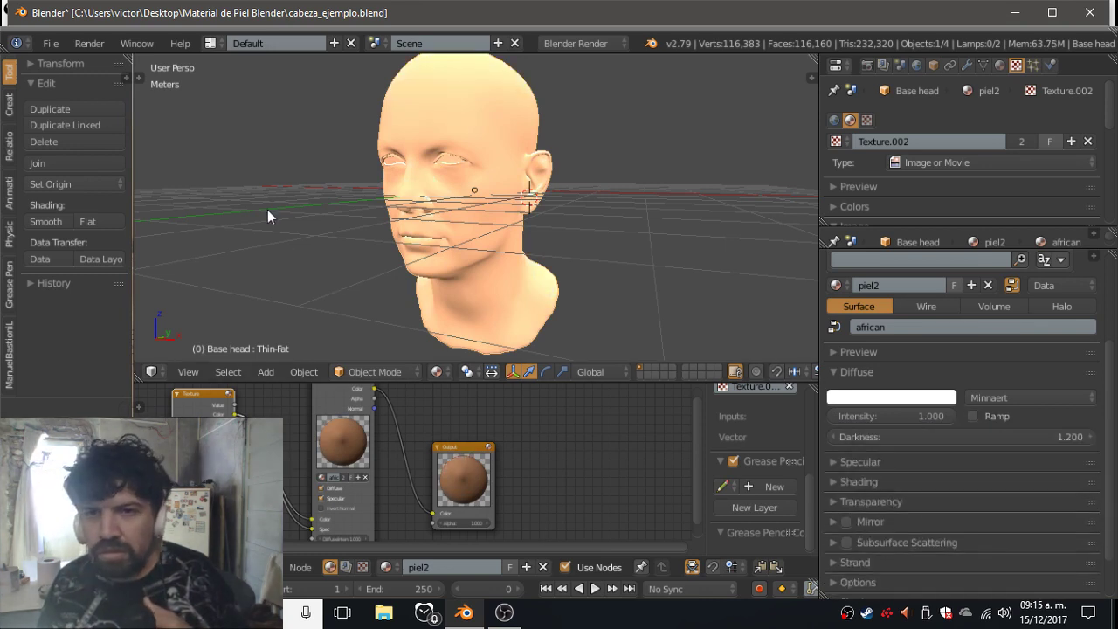
pyautogui.click(94, 45)
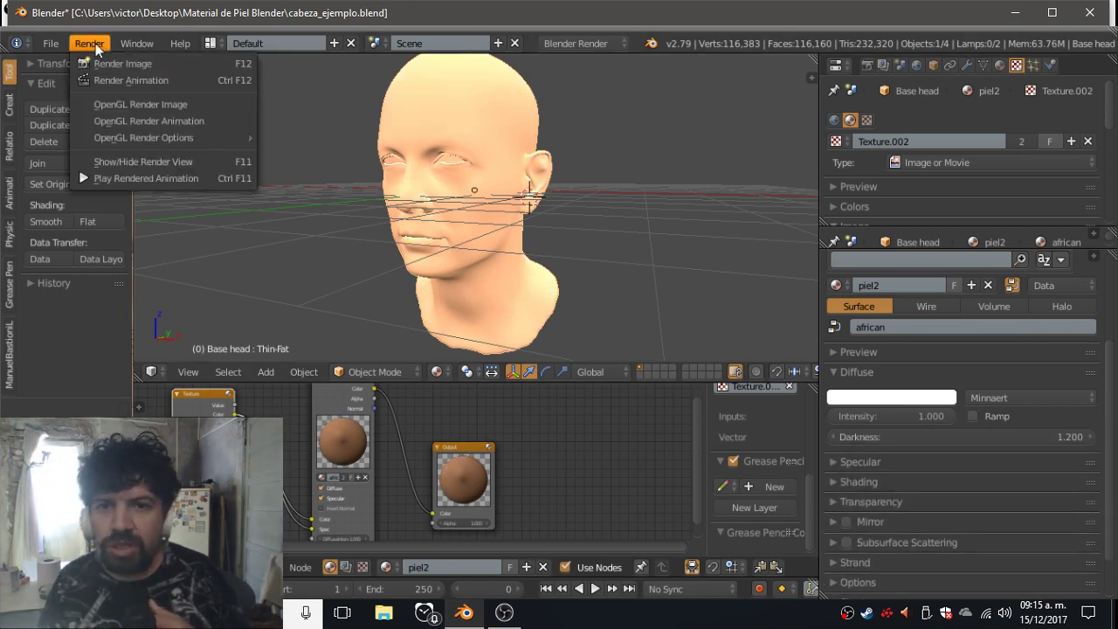
pyautogui.click(117, 105)
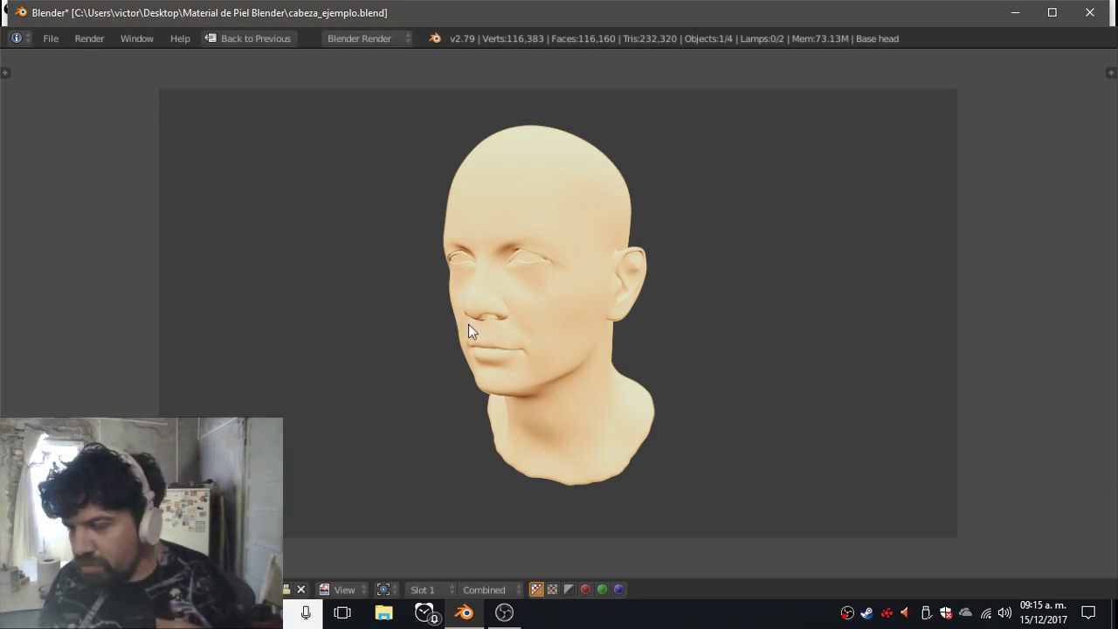
pyautogui.click(237, 39)
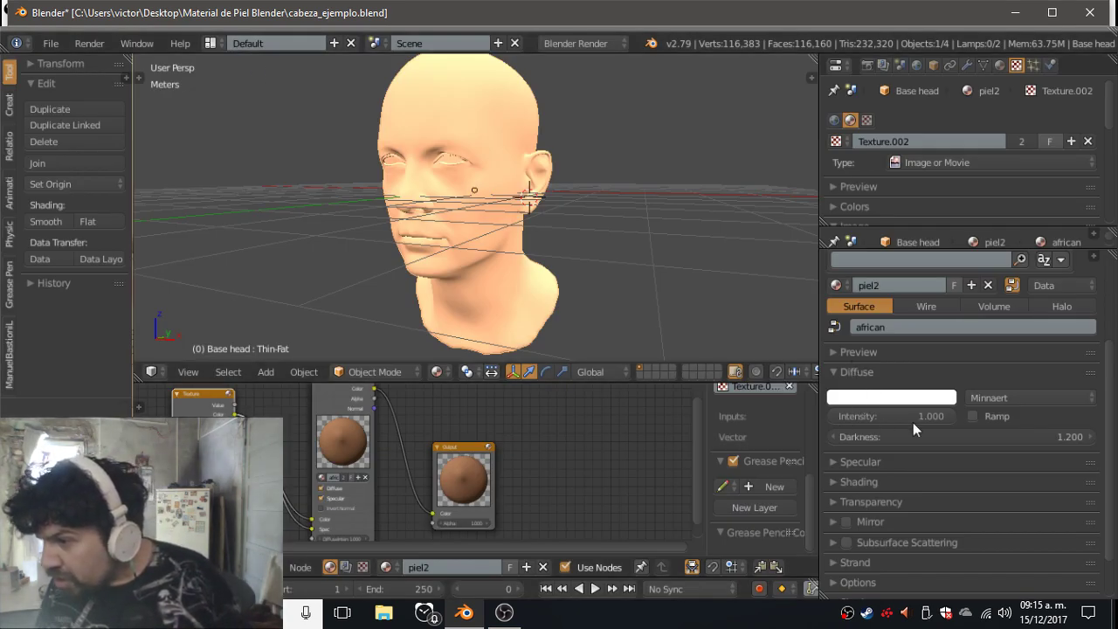
# Set the diffuse intensity to 0.600 and check an OpenGL render.
pyautogui.moveTo(913, 422)
pyautogui.mouseDown()
pyautogui.moveTo(877, 416)
pyautogui.moveTo(914, 415)
pyautogui.moveTo(905, 416)
pyautogui.mouseUp()
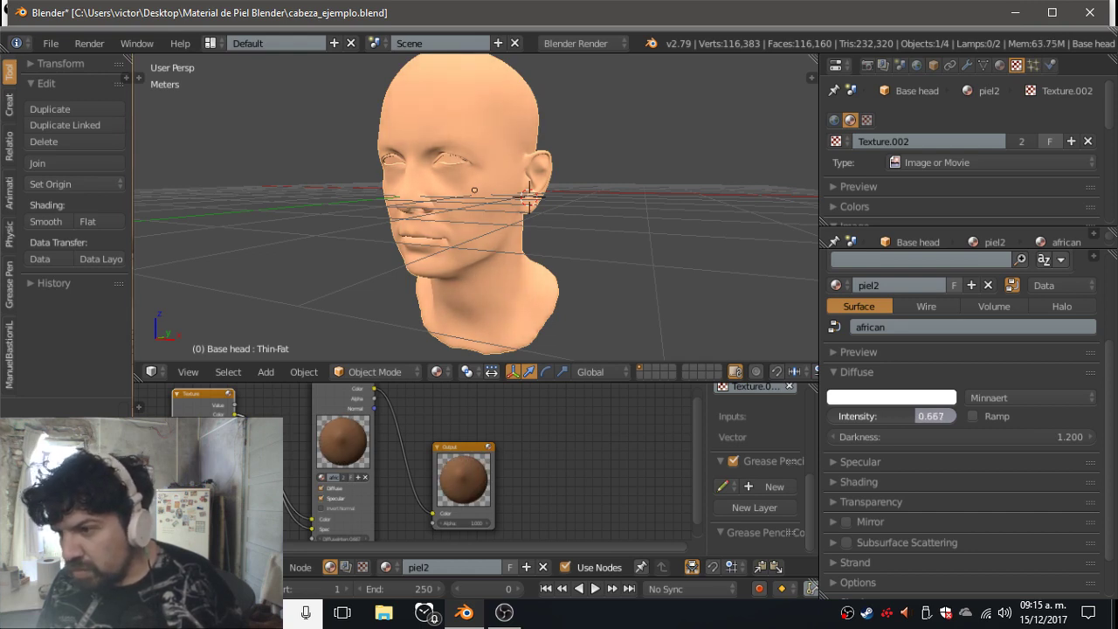
pyautogui.click(921, 416)
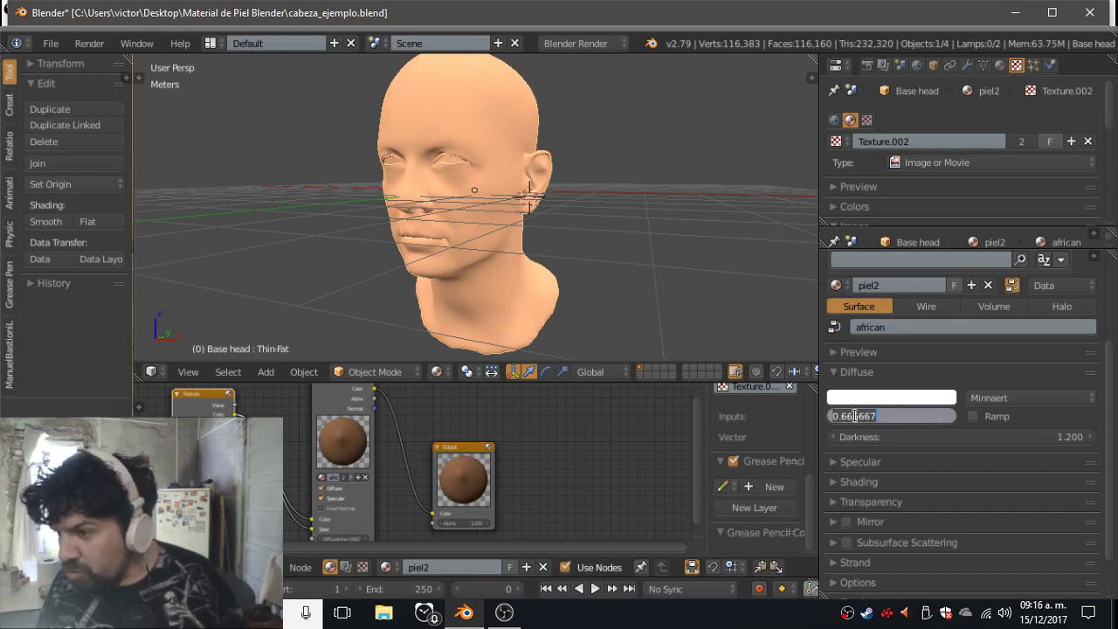
pyautogui.moveTo(851, 415); pyautogui.dragTo(909, 419)
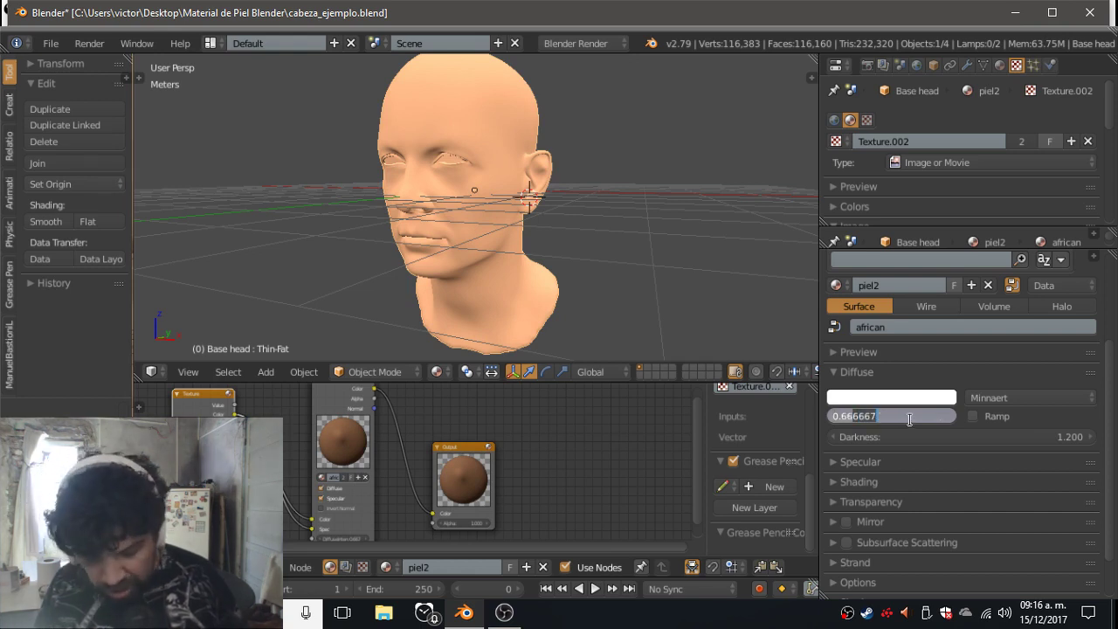
pyautogui.press('BackSpace')
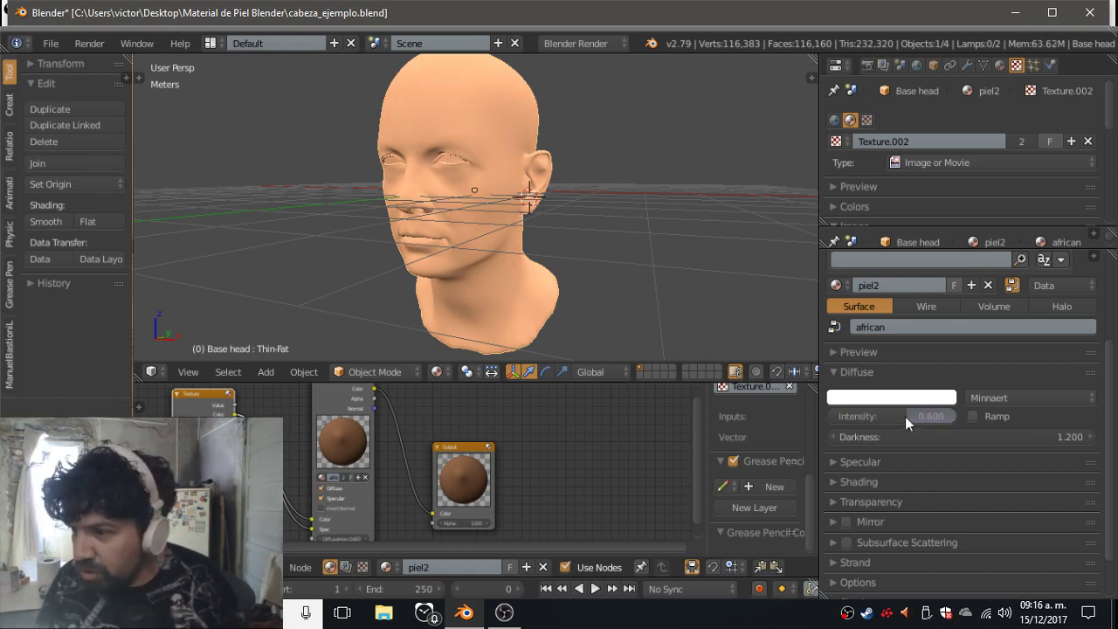
pyautogui.press('Return')
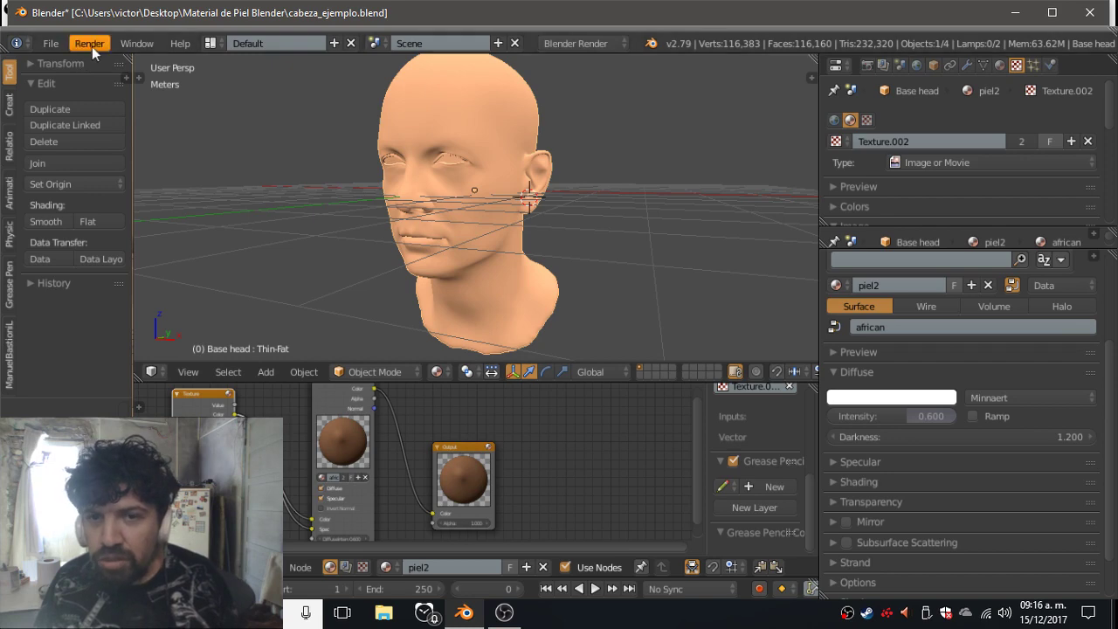
pyautogui.click(91, 44)
pyautogui.click(120, 104)
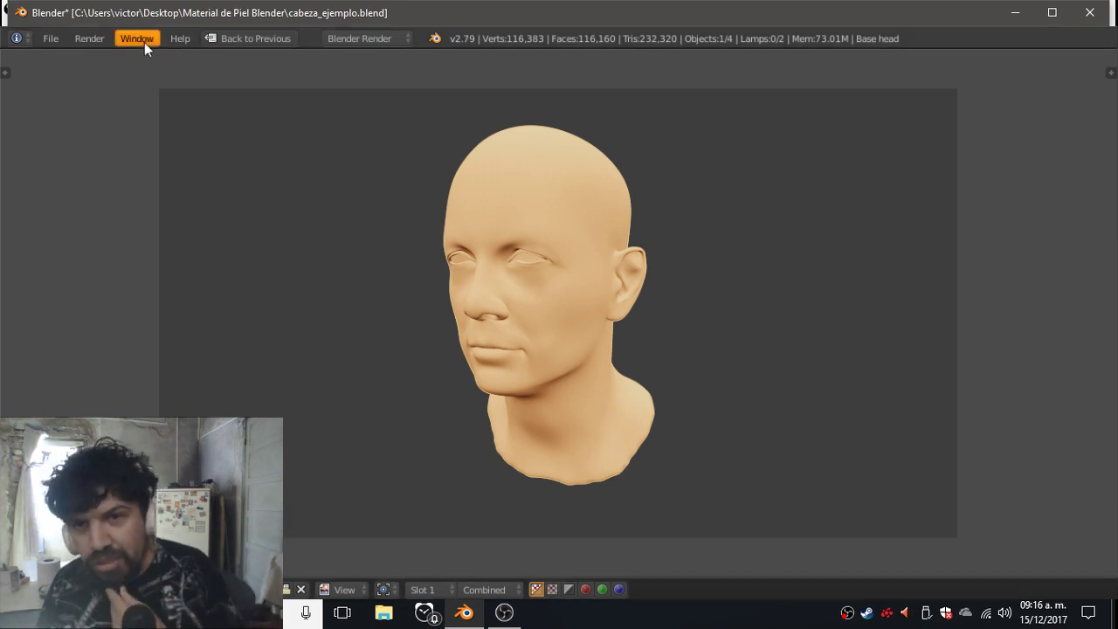
pyautogui.click(262, 41)
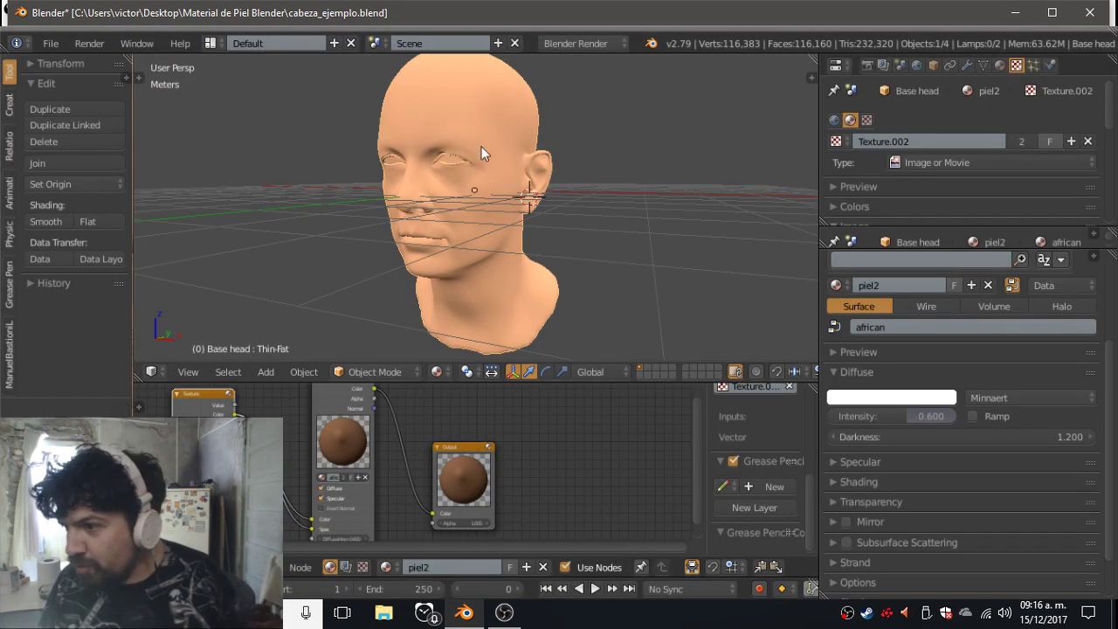
# Re-enable the diffuse colour ramp and render the head again.
pyautogui.click(976, 417)
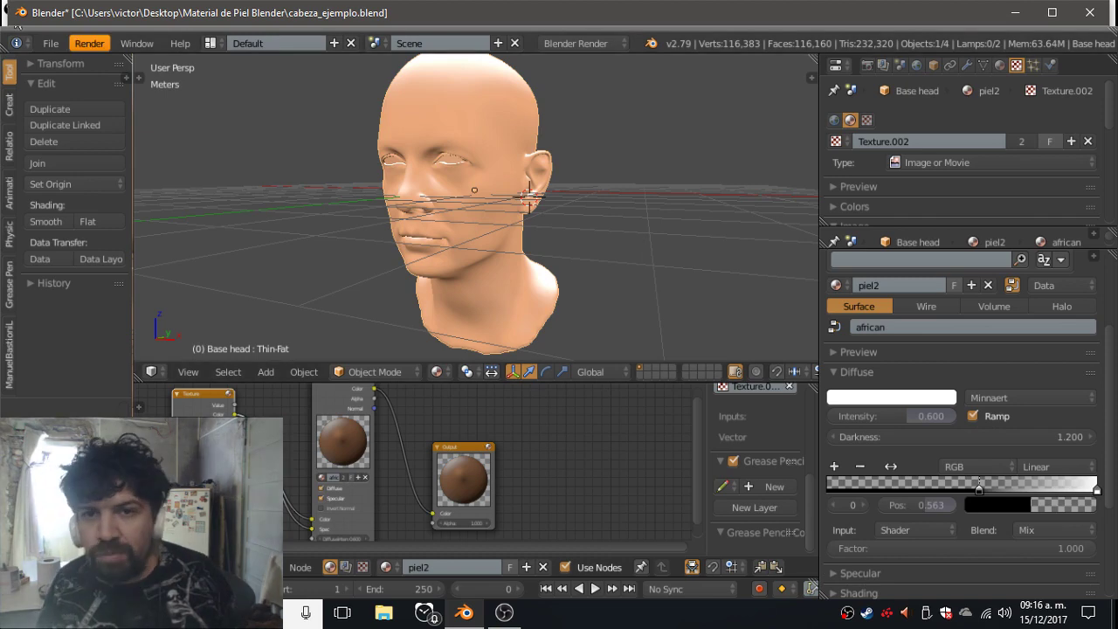
pyautogui.click(128, 44)
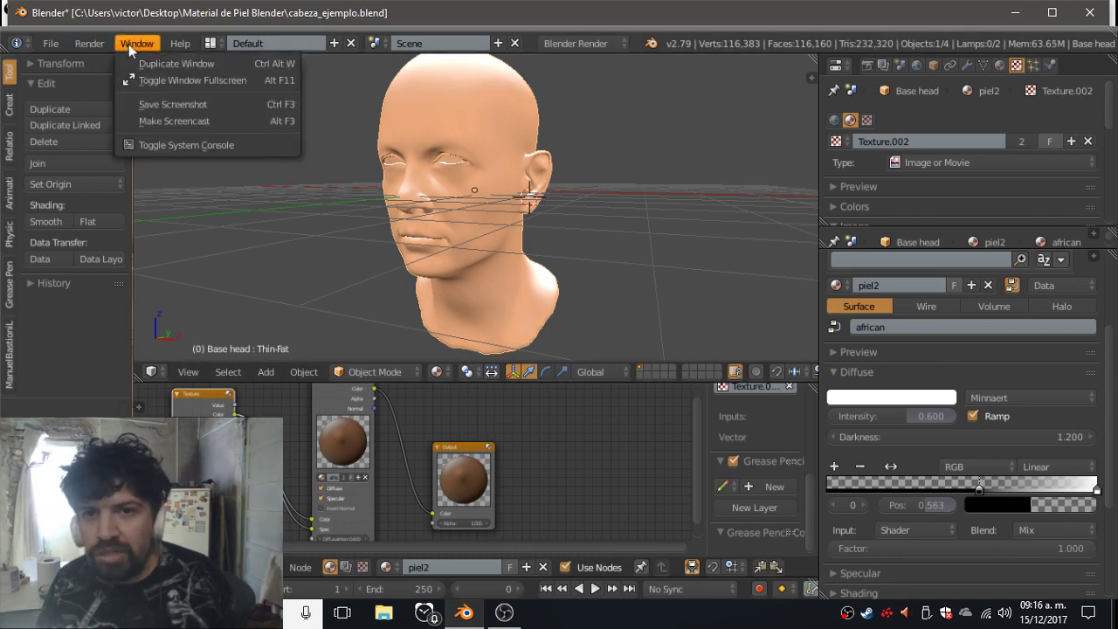
pyautogui.click(116, 106)
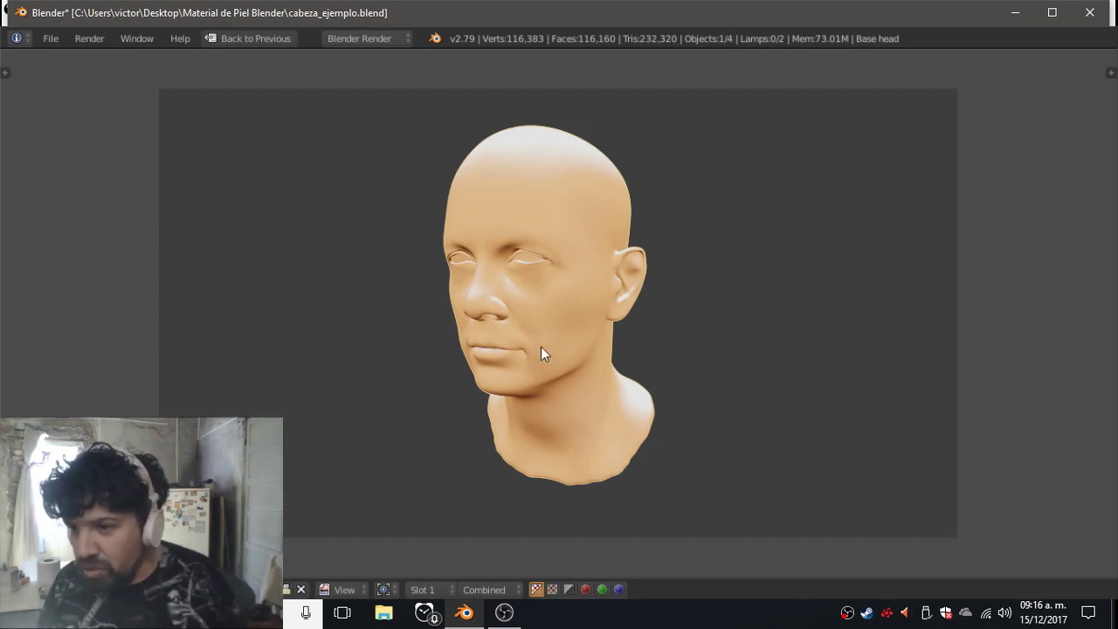
pyautogui.click(261, 36)
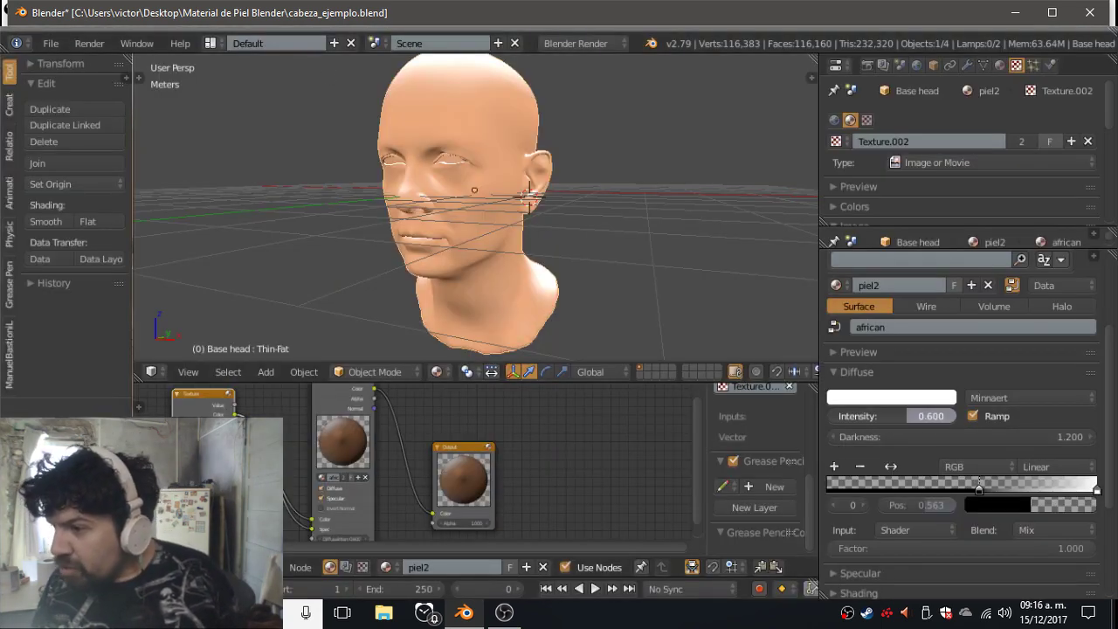
# Raise the diffuse intensity to 0.8 and compare with another OpenGL render.
pyautogui.moveTo(931, 416)
pyautogui.mouseDown()
pyautogui.moveTo(900, 416)
pyautogui.moveTo(940, 416)
pyautogui.moveTo(924, 416)
pyautogui.mouseUp()
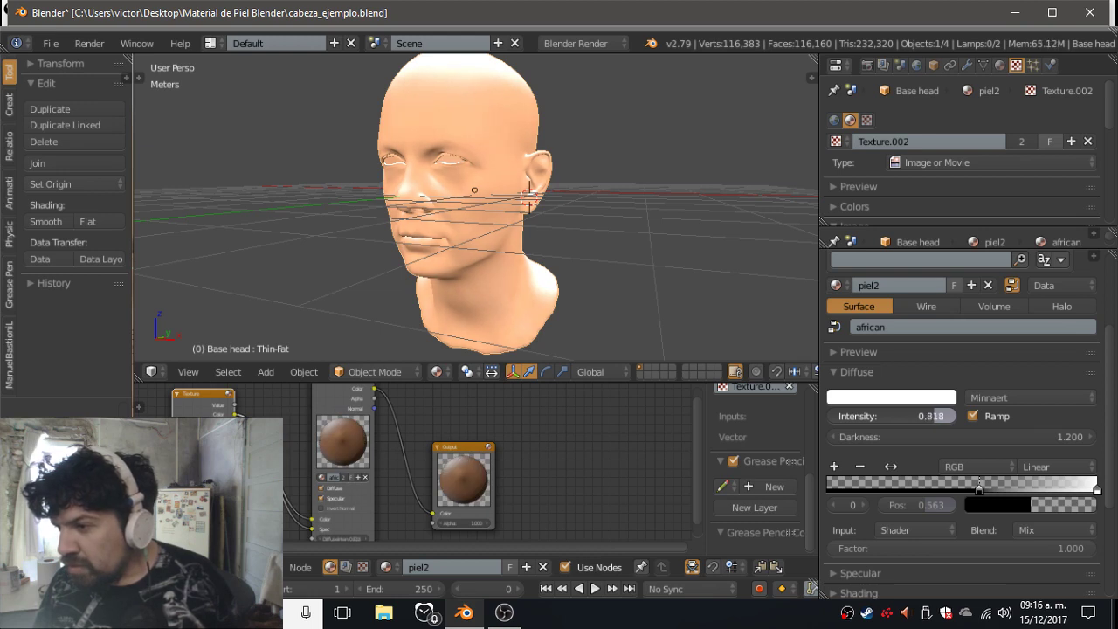
pyautogui.click(935, 416)
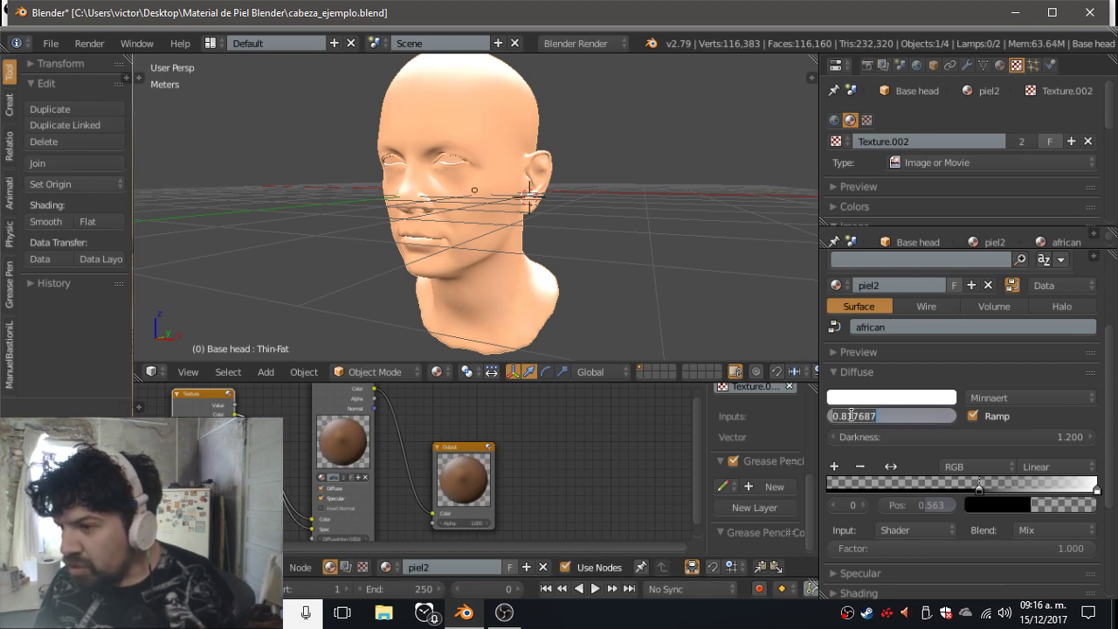
pyautogui.write('0.8')
pyautogui.press('Return')
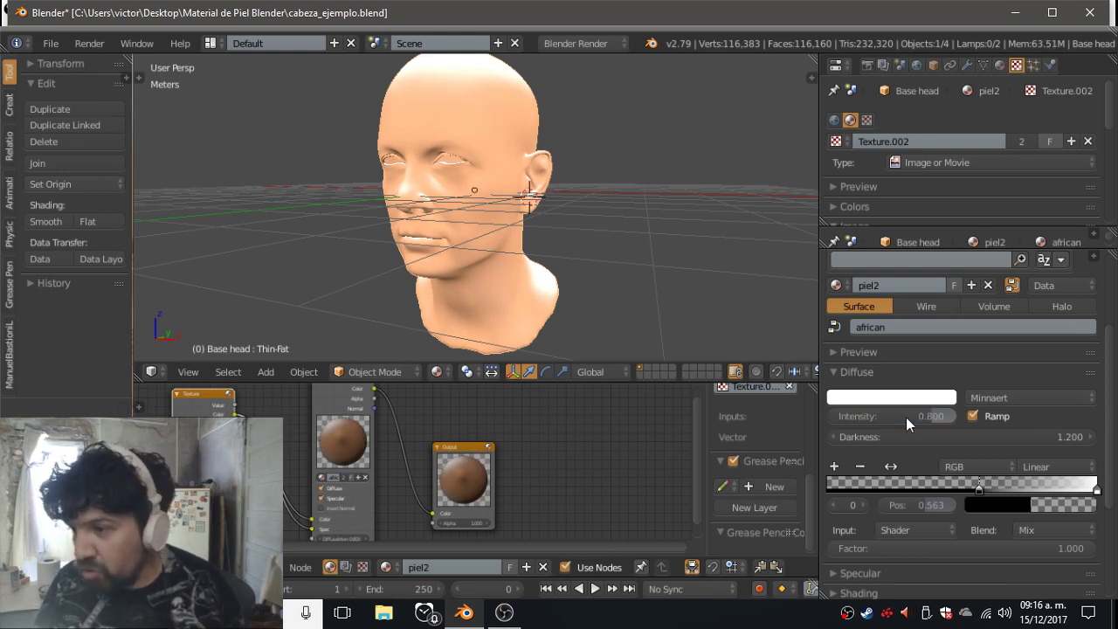
pyautogui.click(135, 44)
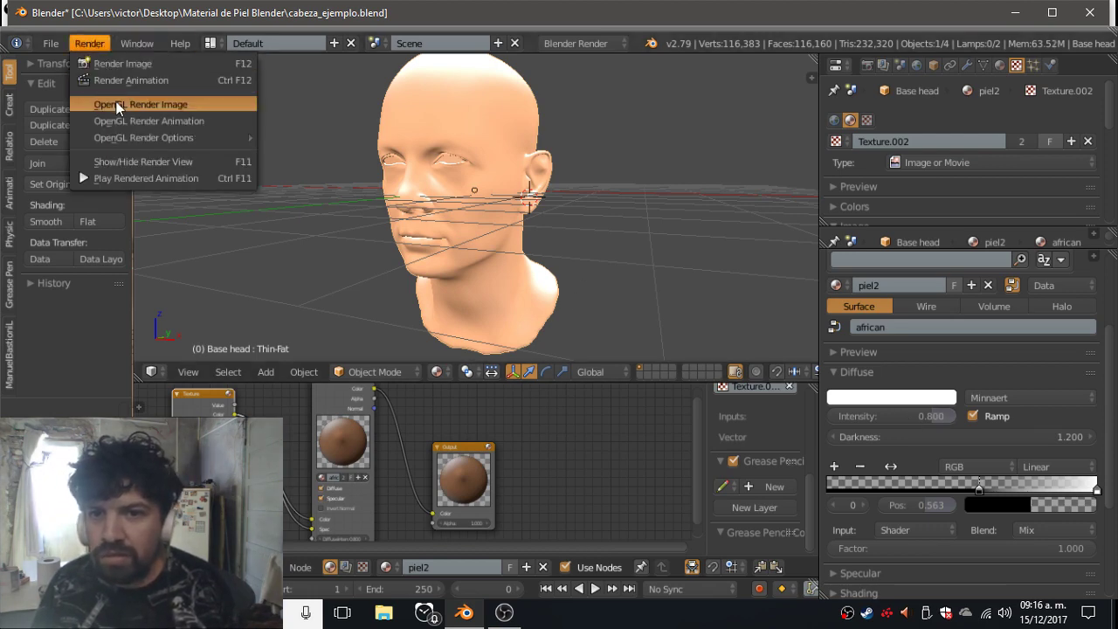
pyautogui.click(116, 104)
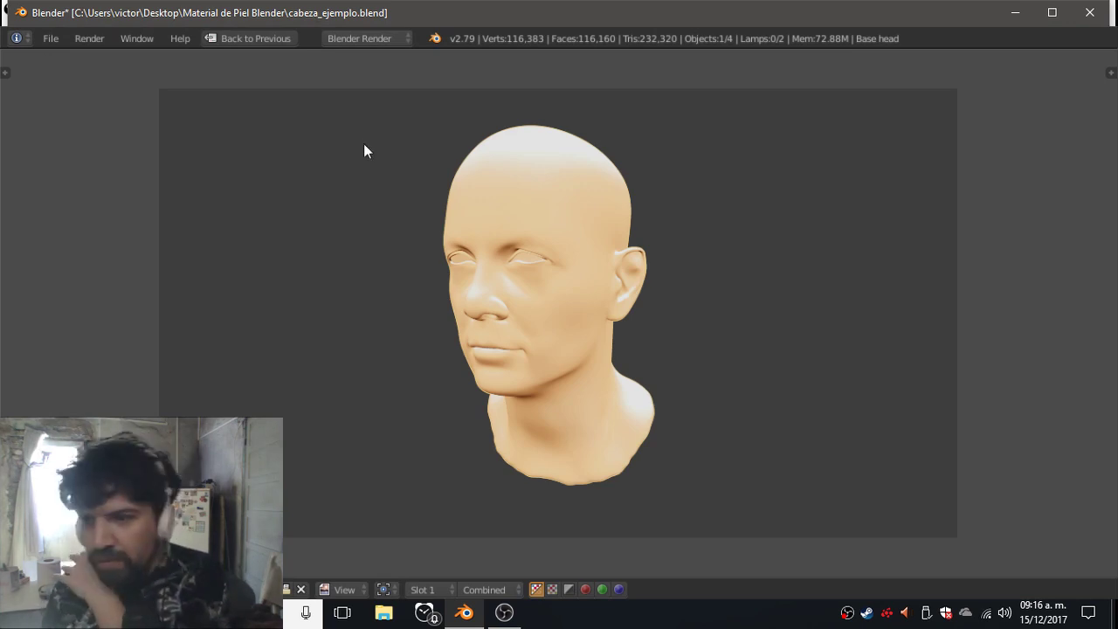
pyautogui.click(263, 39)
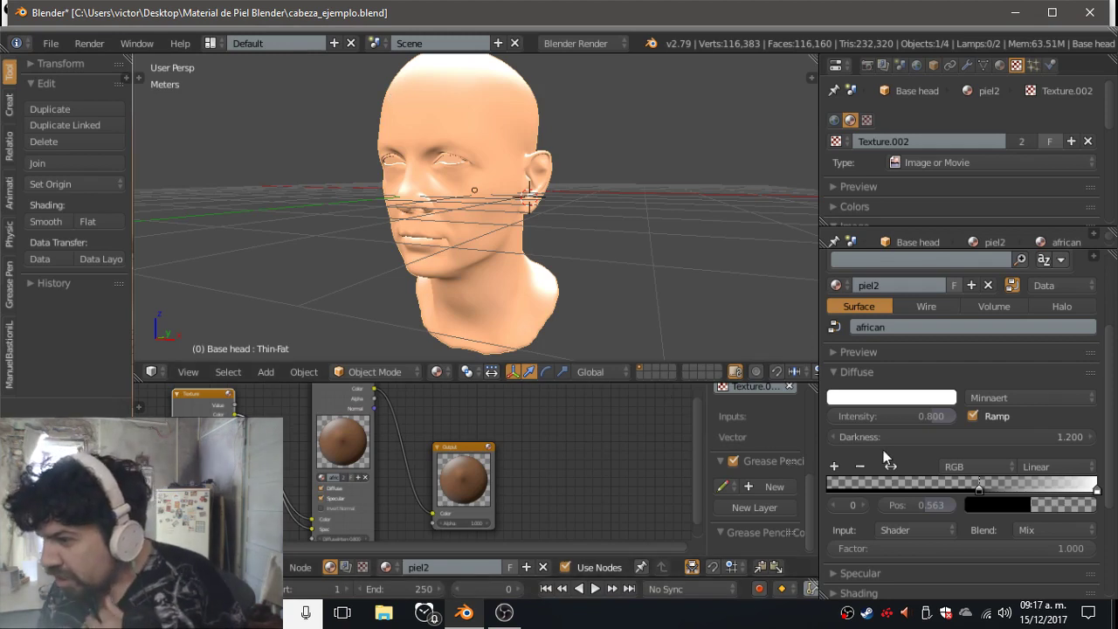
# Brighten the specular colour to a light pink.
pyautogui.click(855, 370)
pyautogui.click(879, 392)
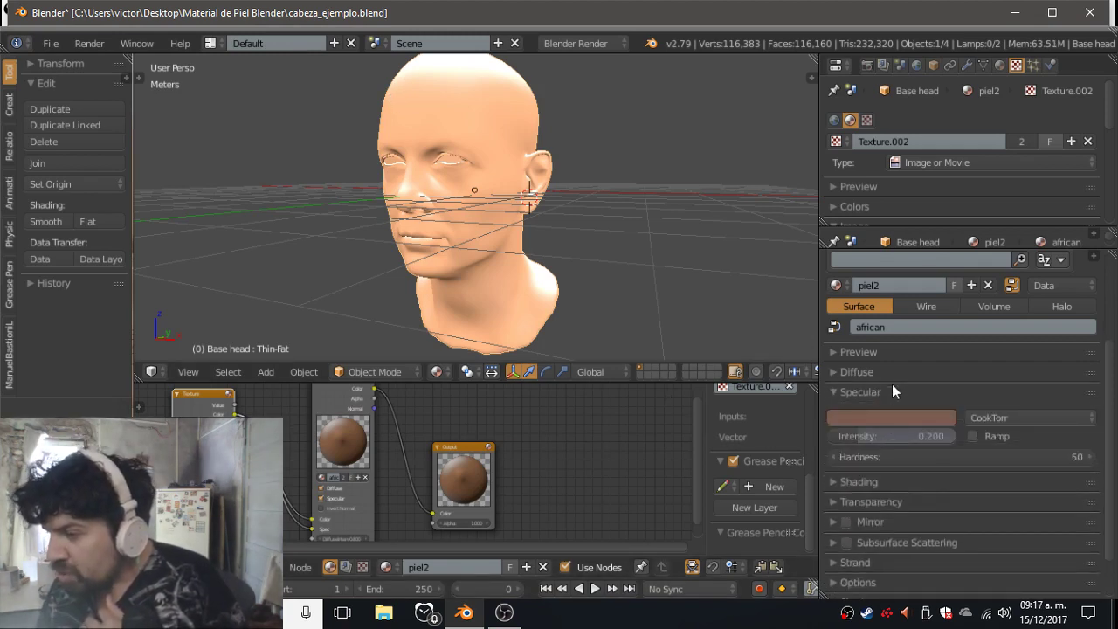
pyautogui.click(893, 373)
pyautogui.click(894, 372)
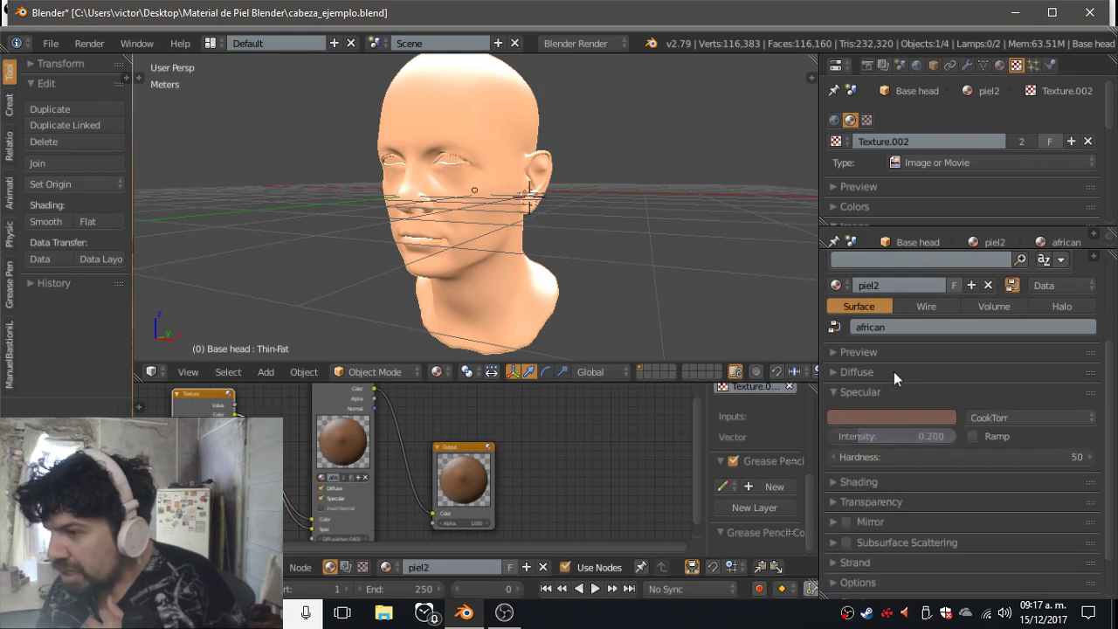
pyautogui.click(885, 418)
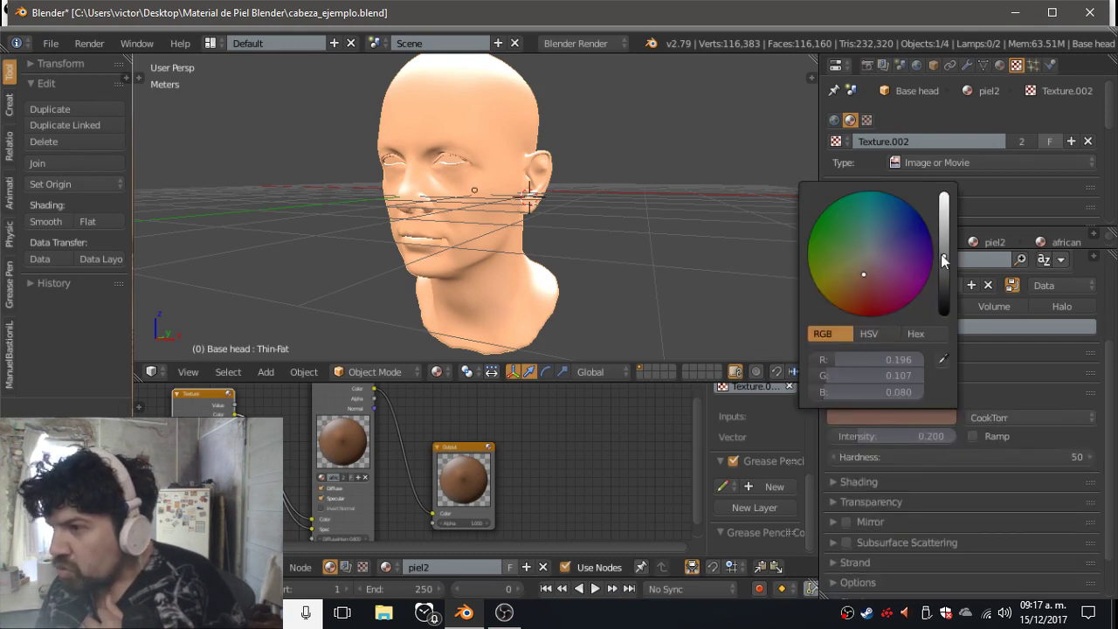
pyautogui.moveTo(943, 254); pyautogui.dragTo(944, 194)
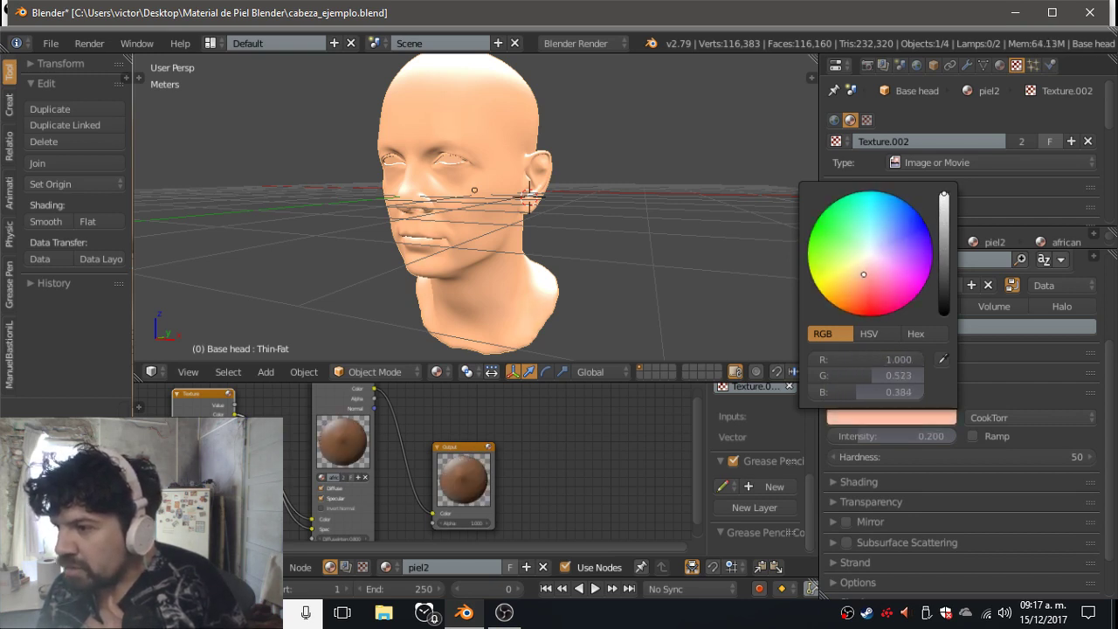
# Switch the specular shader from CookTorr to Toon (size 0.500, smooth 0.100).
pyautogui.click(974, 436)
pyautogui.click(973, 435)
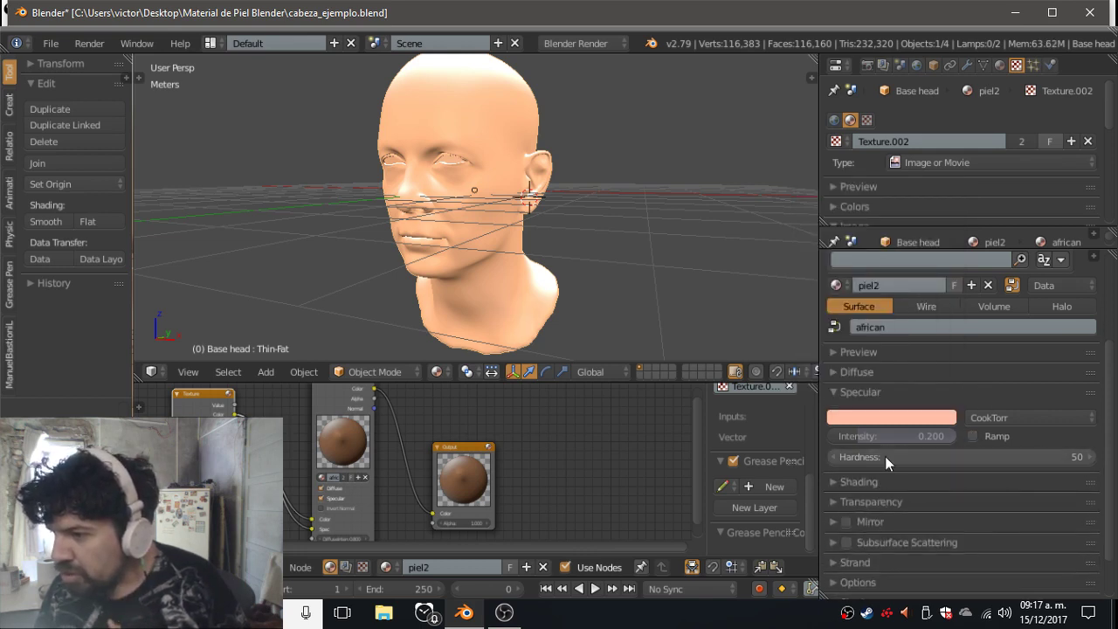
pyautogui.click(994, 418)
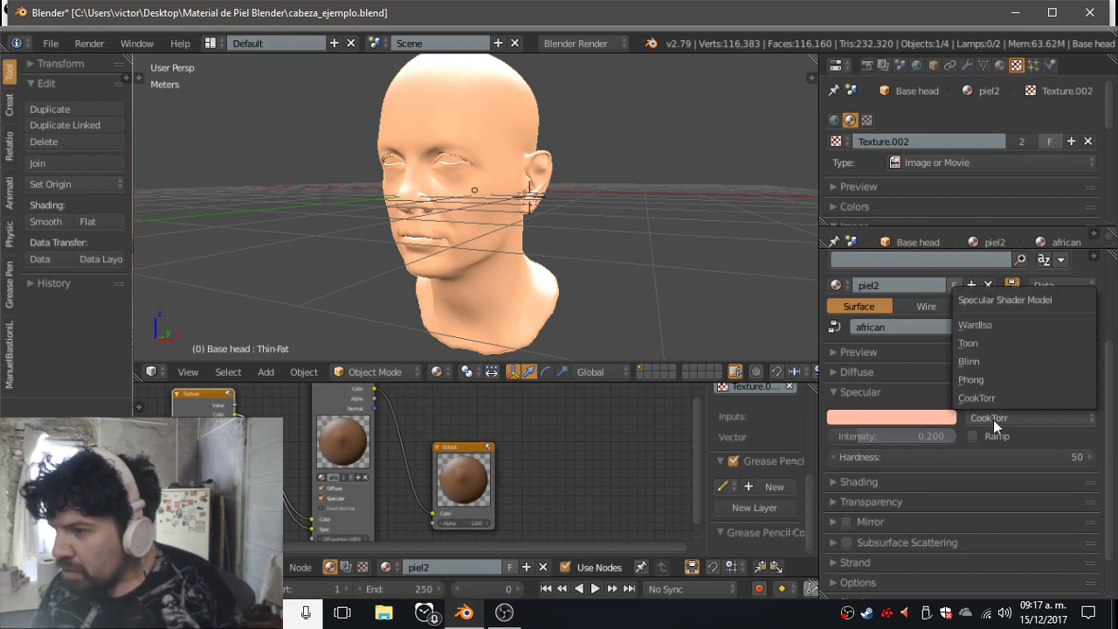
pyautogui.click(992, 343)
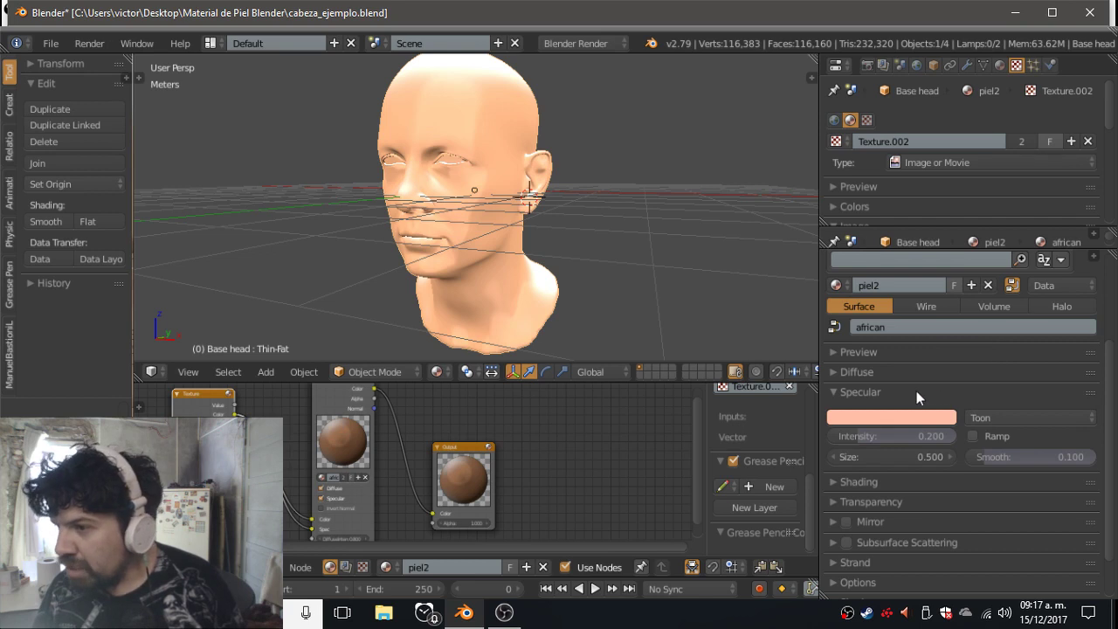
pyautogui.click(921, 372)
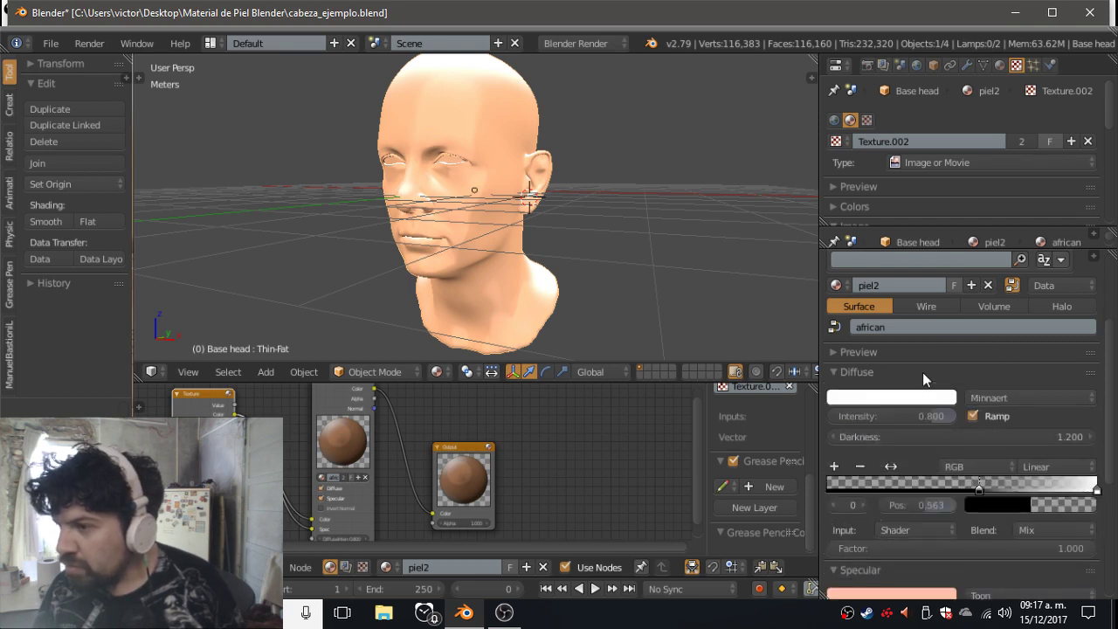
pyautogui.click(982, 397)
pyautogui.click(996, 340)
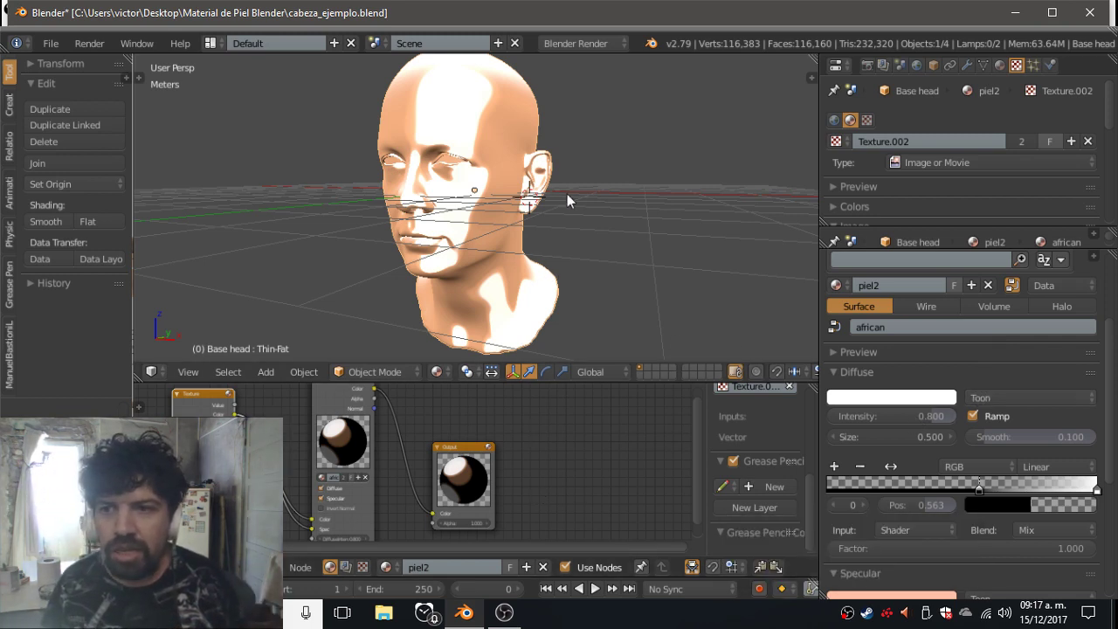
pyautogui.click(136, 43)
pyautogui.moveTo(89, 43)
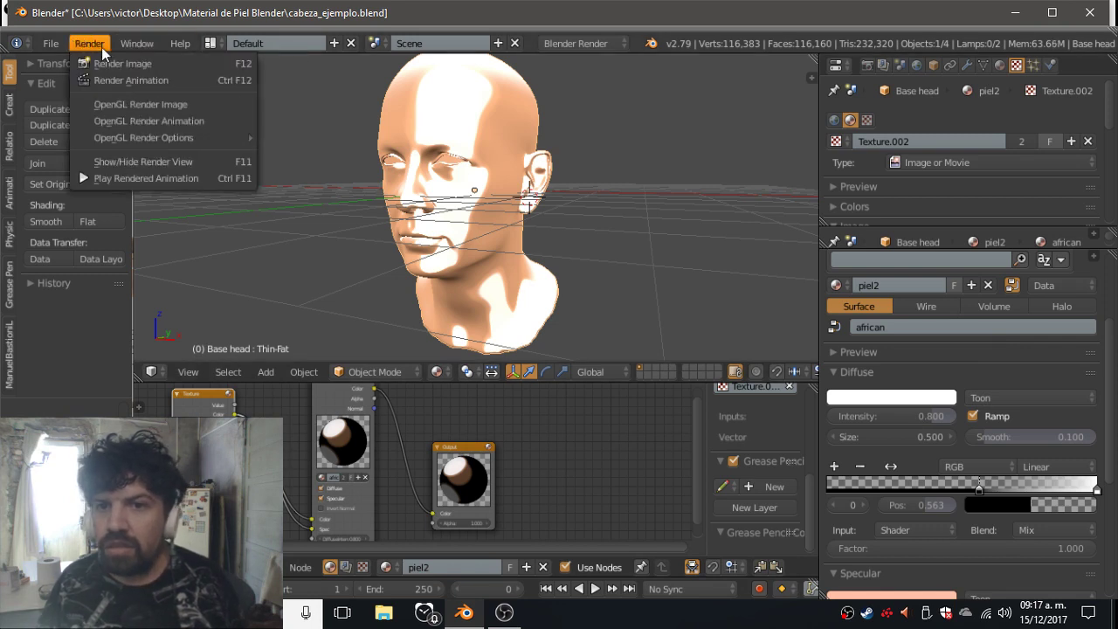
pyautogui.click(151, 105)
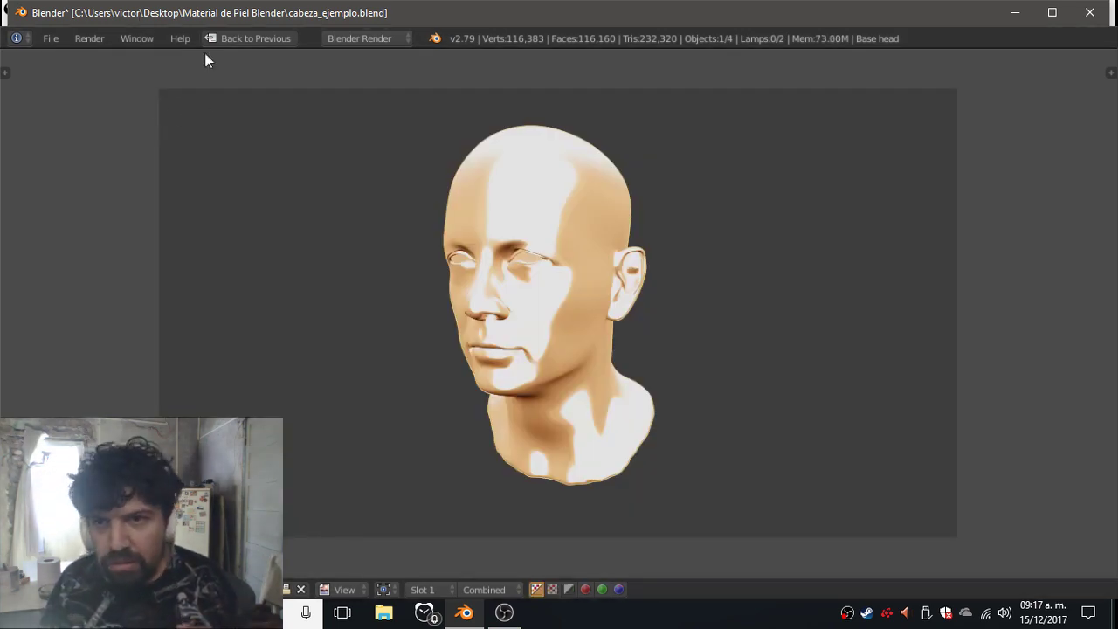
pyautogui.click(242, 38)
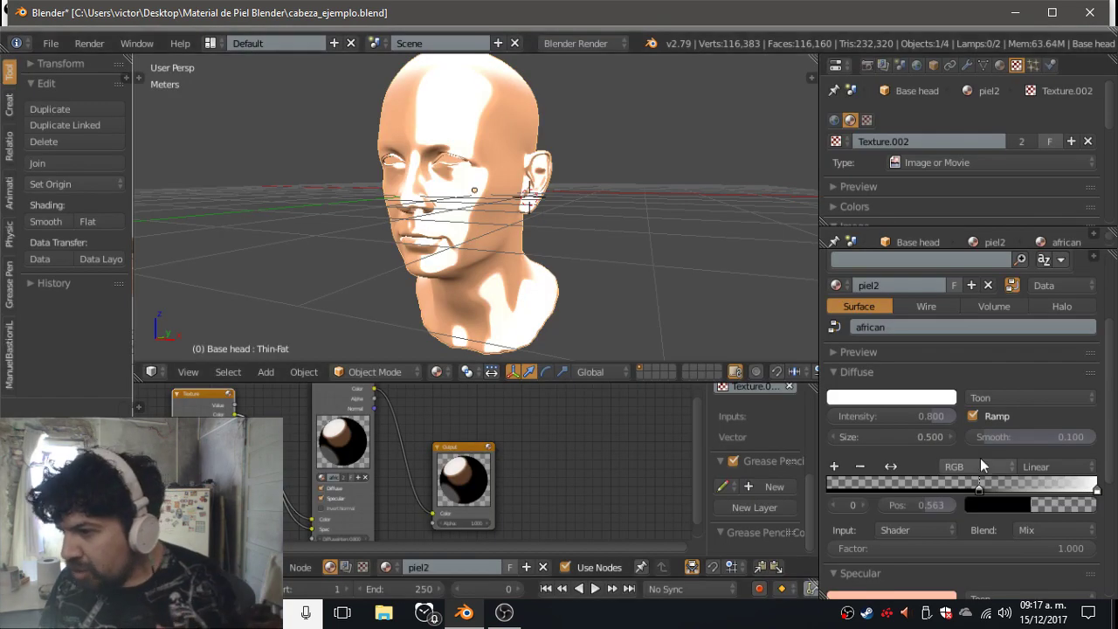
# Set the skin's diffuse intensity to 0.600 and diffuse size to 1.000.
pyautogui.moveTo(914, 420)
pyautogui.mouseDown()
pyautogui.moveTo(877, 420)
pyautogui.moveTo(908, 416)
pyautogui.mouseUp()
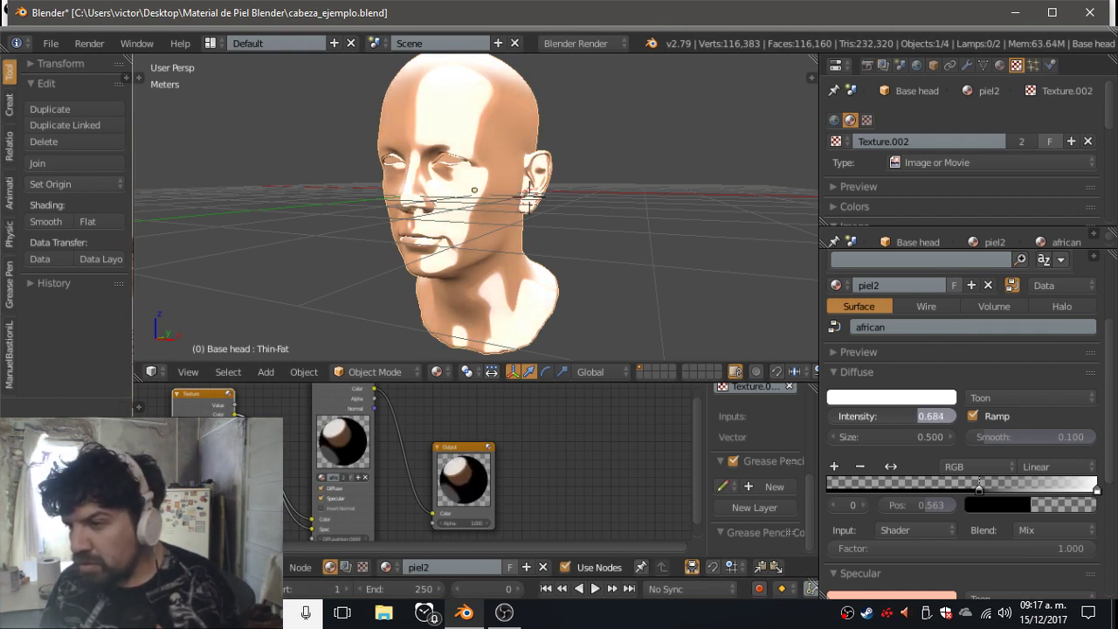
pyautogui.click(920, 416)
pyautogui.click(844, 414)
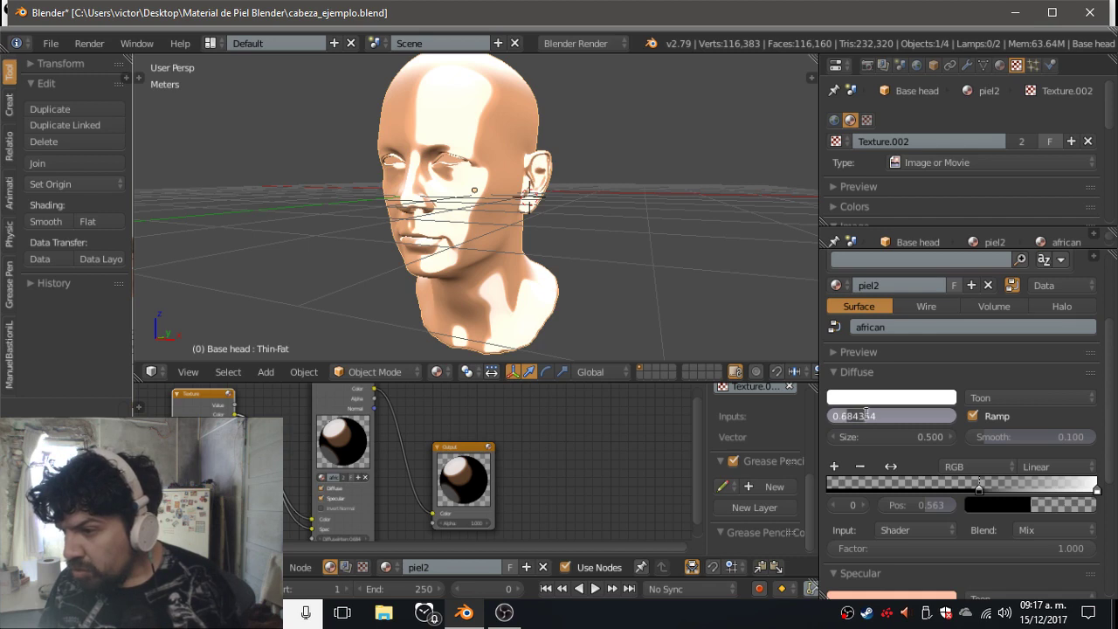
pyautogui.press('Delete')
pyautogui.press('Delete')
pyautogui.press('Delete')
pyautogui.press('Return')
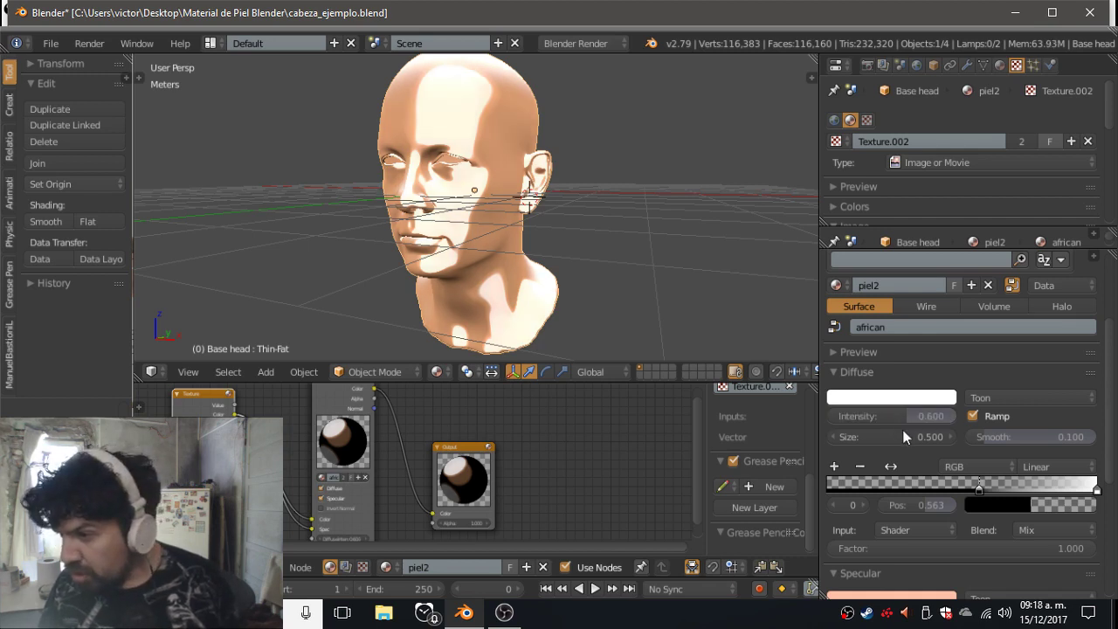
pyautogui.click(906, 435)
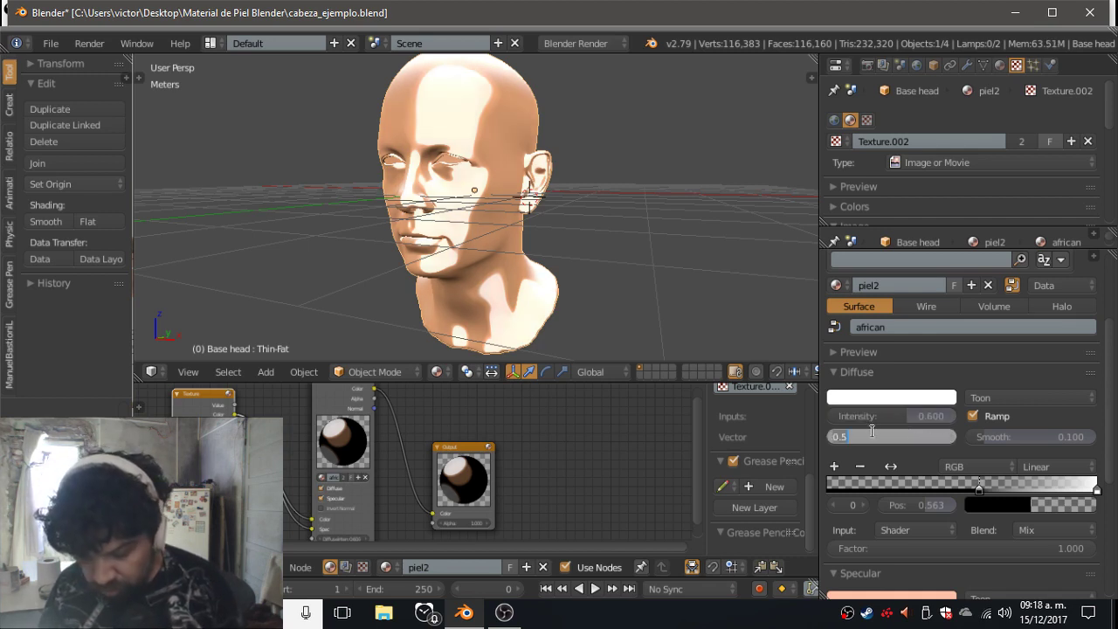
pyautogui.press('BackSpace')
pyautogui.write('1')
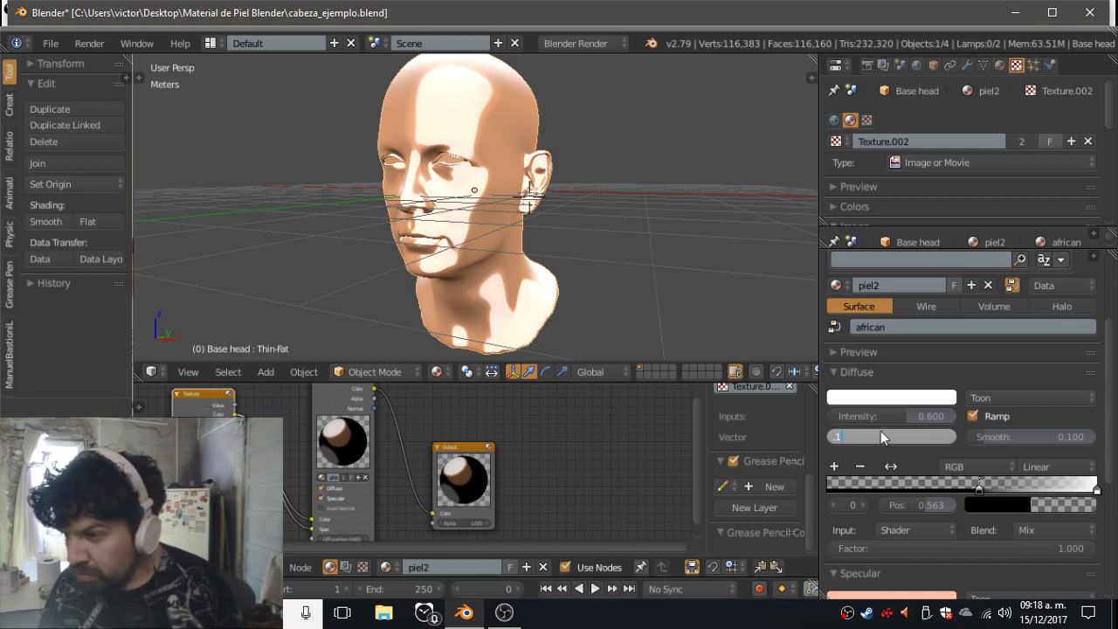
pyautogui.press('Return')
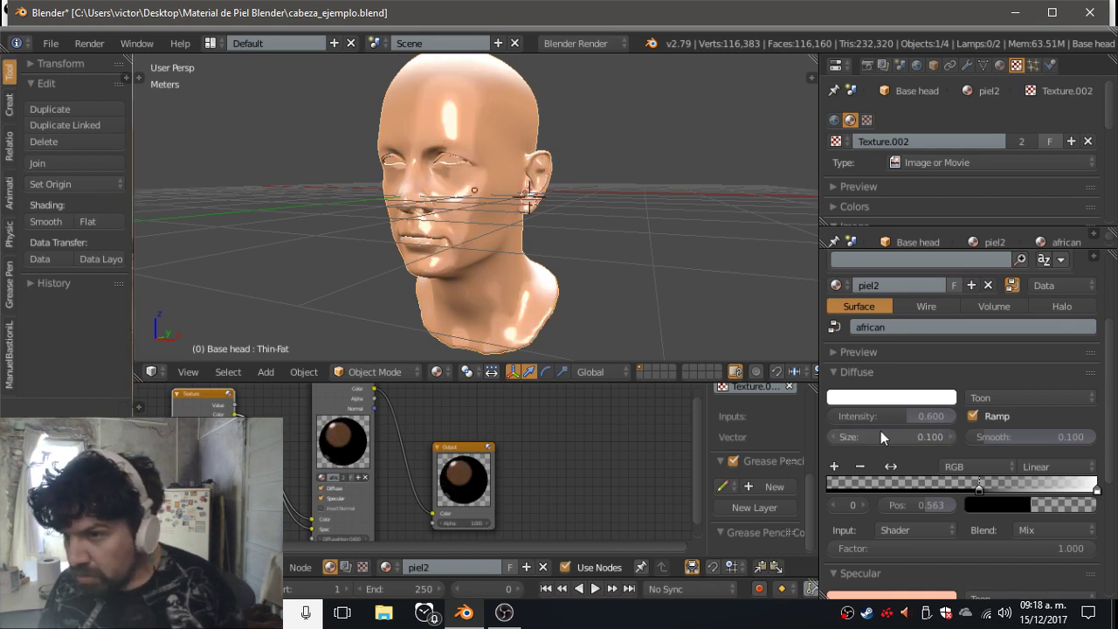
pyautogui.click(888, 436)
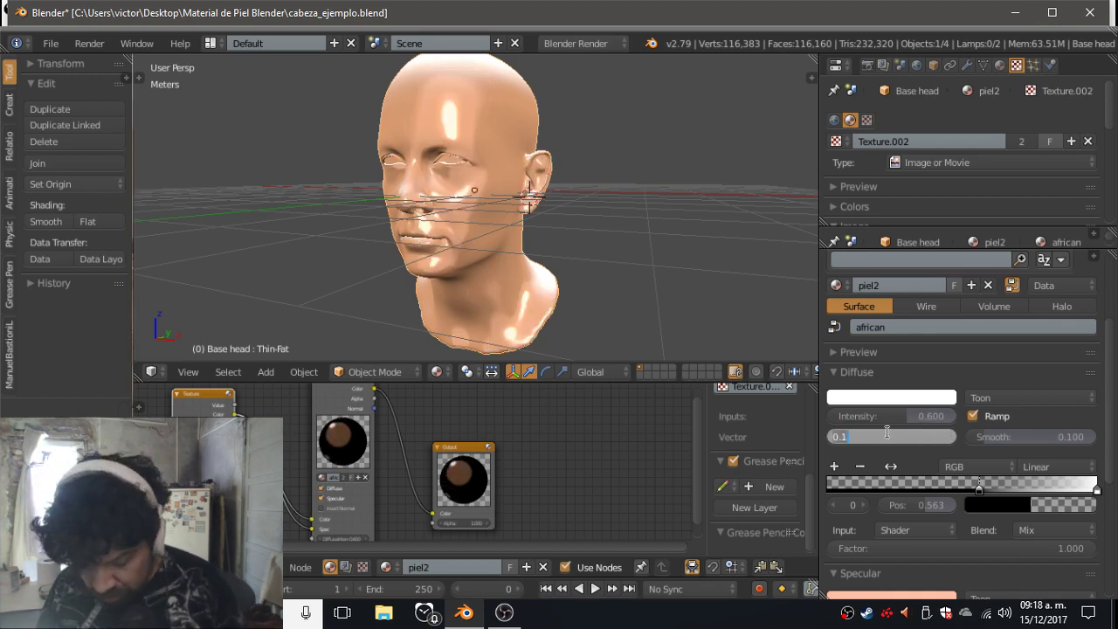
pyautogui.write('1')
pyautogui.press('Return')
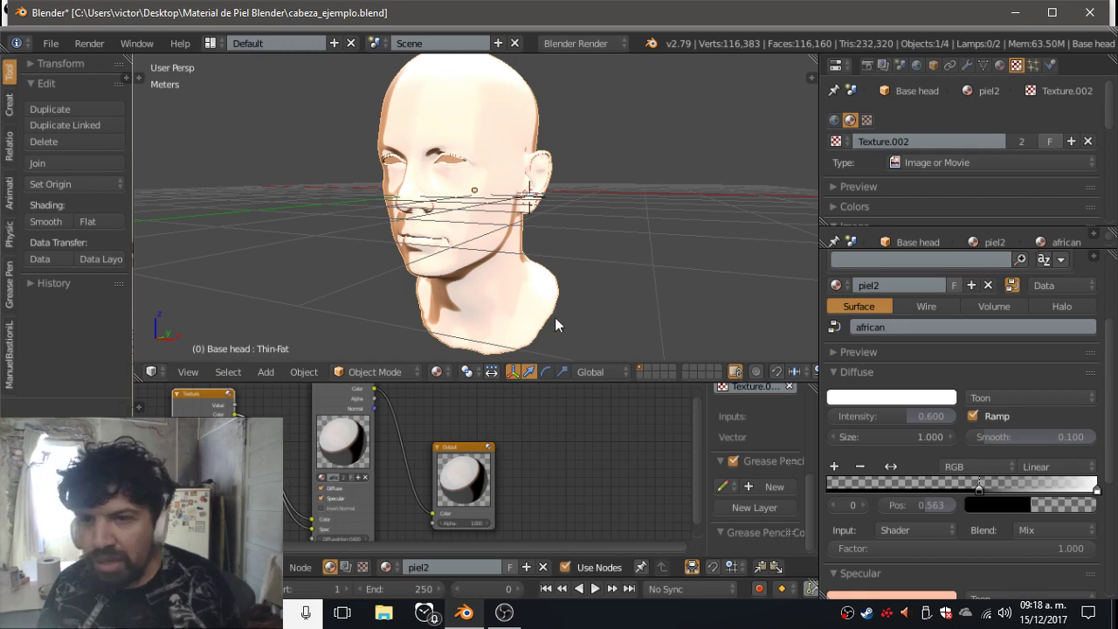
# Make an OpenGL render of the lighter head, then return to the editing layout.
pyautogui.click(89, 42)
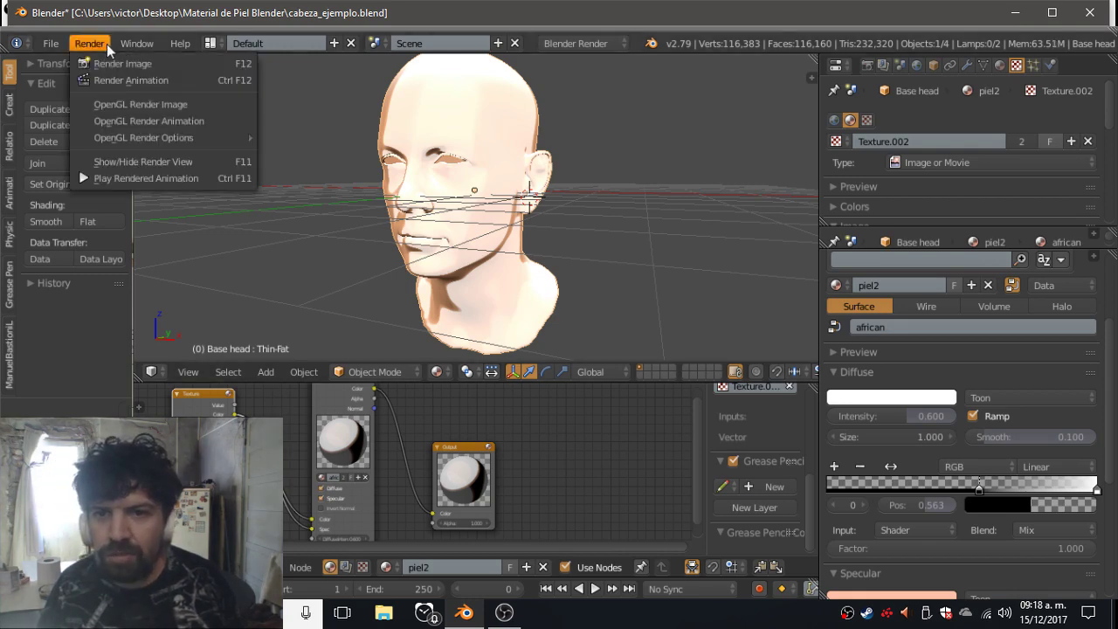
pyautogui.click(137, 106)
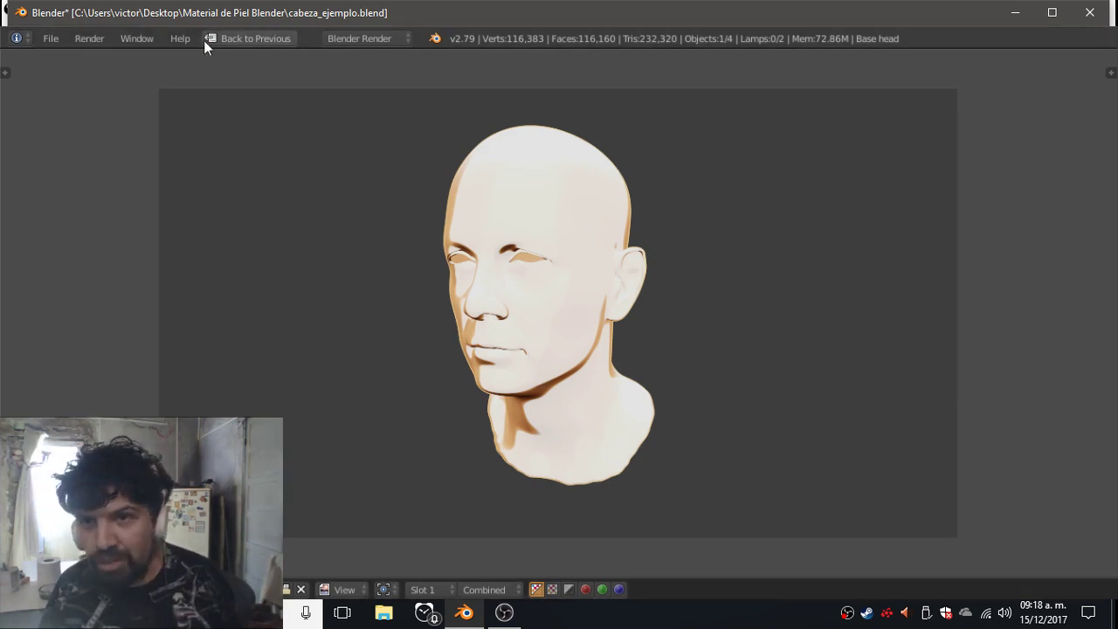
pyautogui.click(225, 39)
pyautogui.click(226, 39)
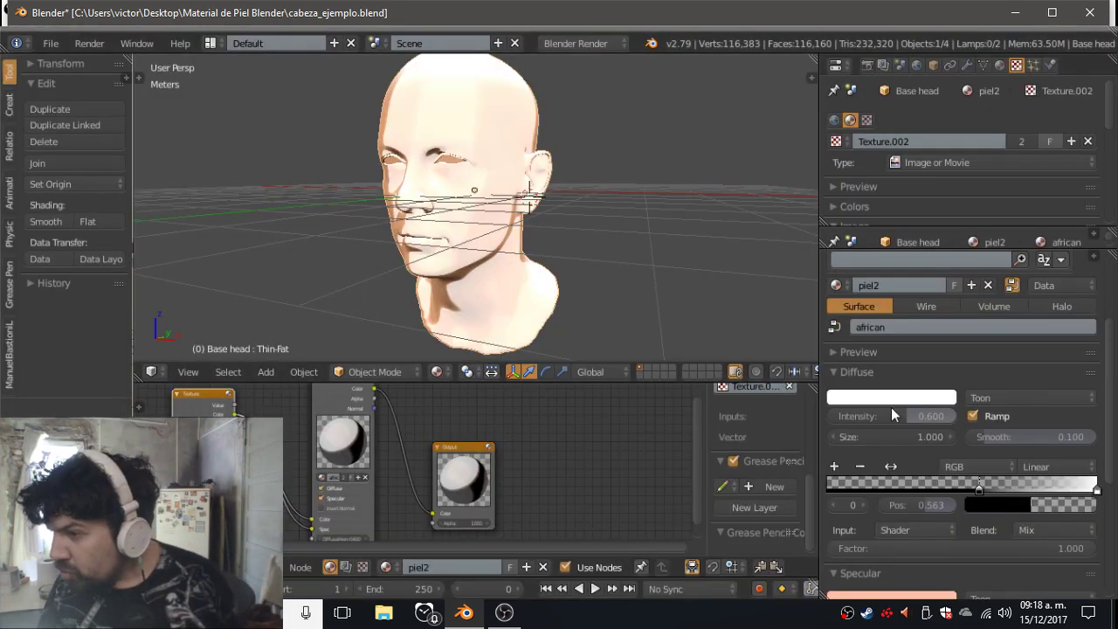
# Set the diffuse intensity to 0.200.
pyautogui.moveTo(906, 416)
pyautogui.mouseDown()
pyautogui.moveTo(944, 415)
pyautogui.moveTo(870, 417)
pyautogui.mouseUp()
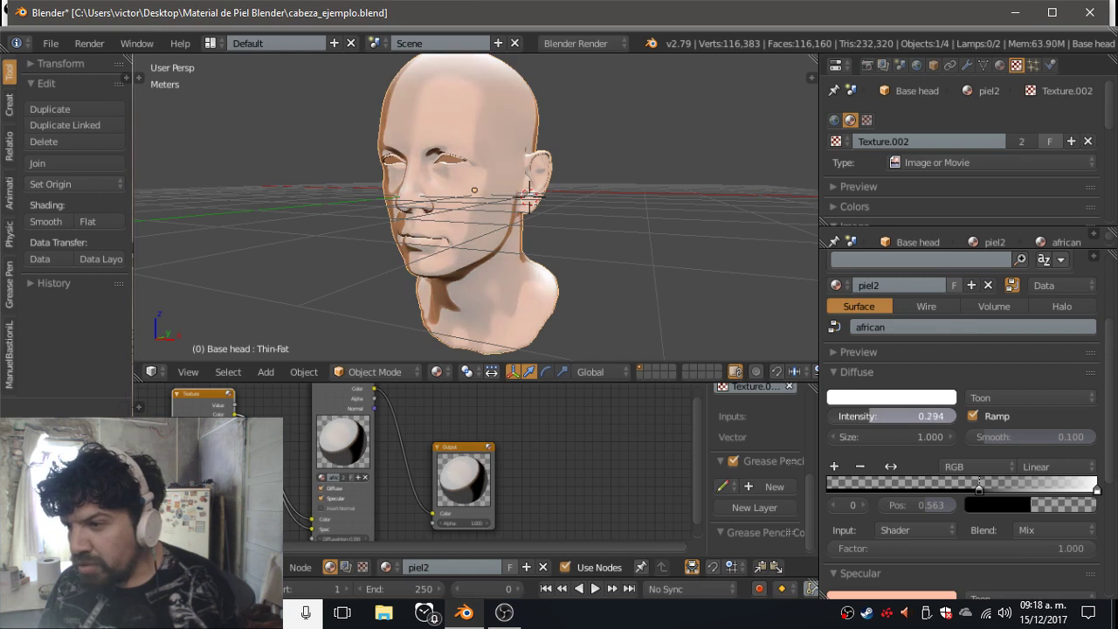
pyautogui.click(884, 416)
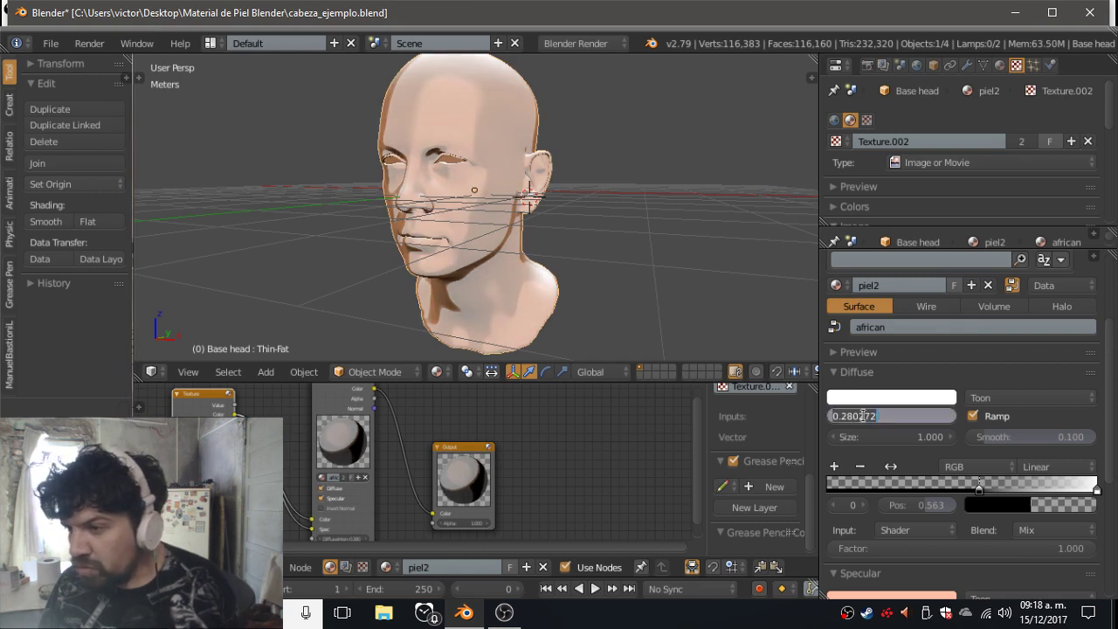
pyautogui.write('0.2')
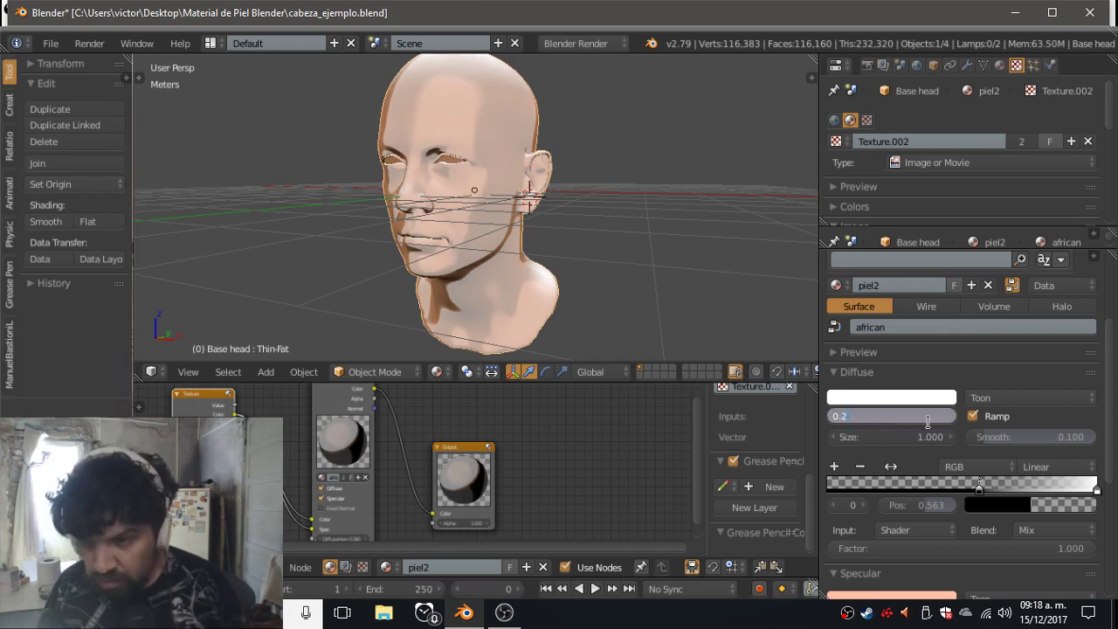
pyautogui.press('Return')
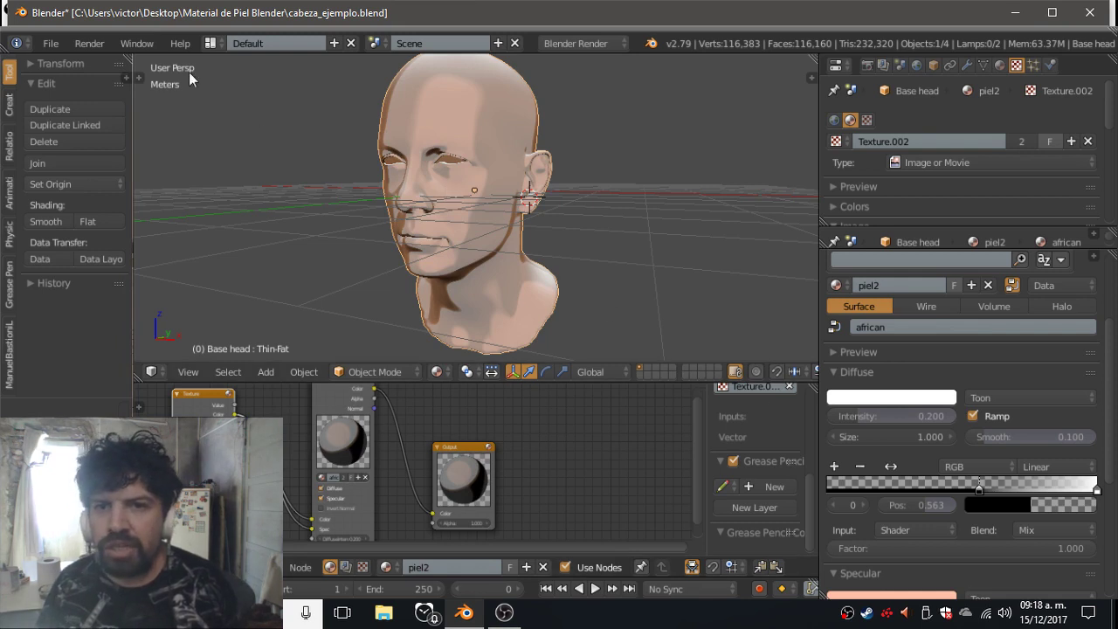
# Make an OpenGL render of the darker head and go back to the layout.
pyautogui.click(76, 39)
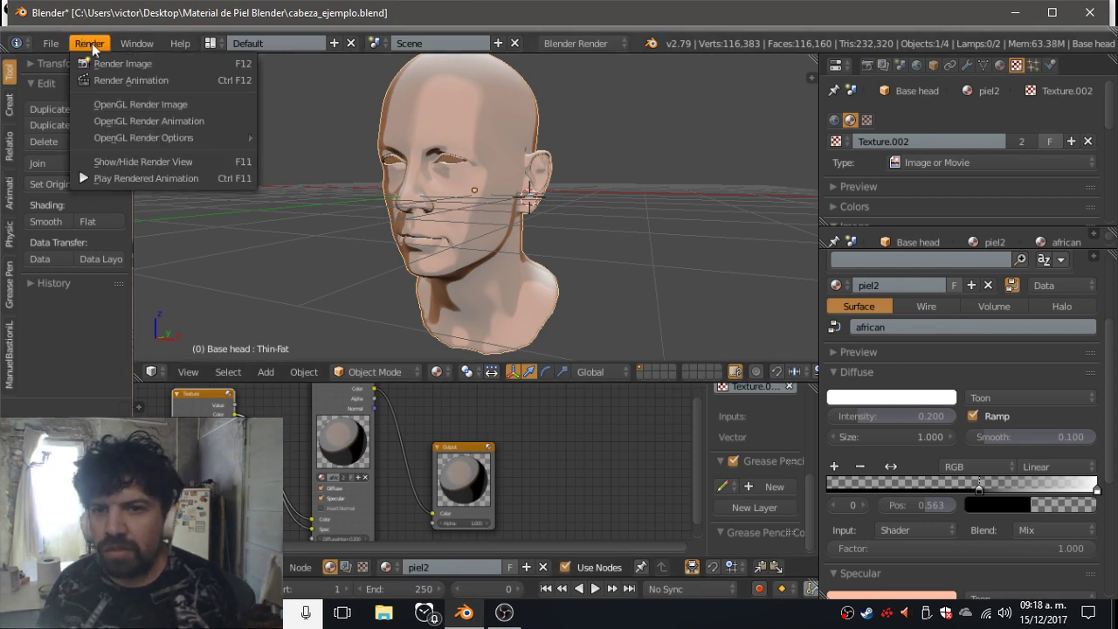
pyautogui.click(123, 106)
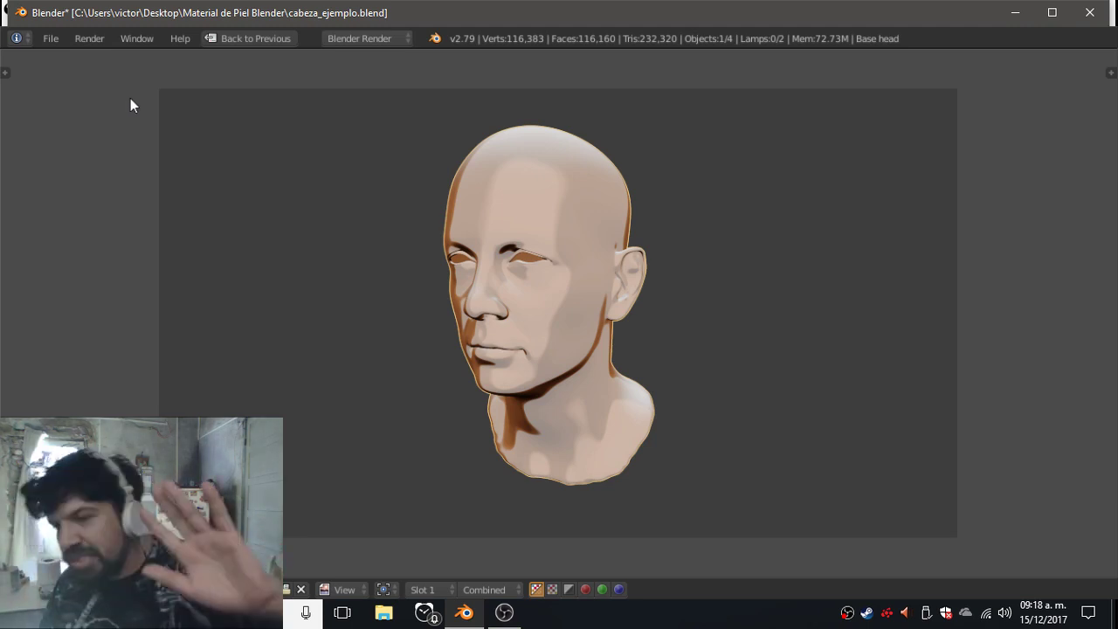
pyautogui.click(243, 39)
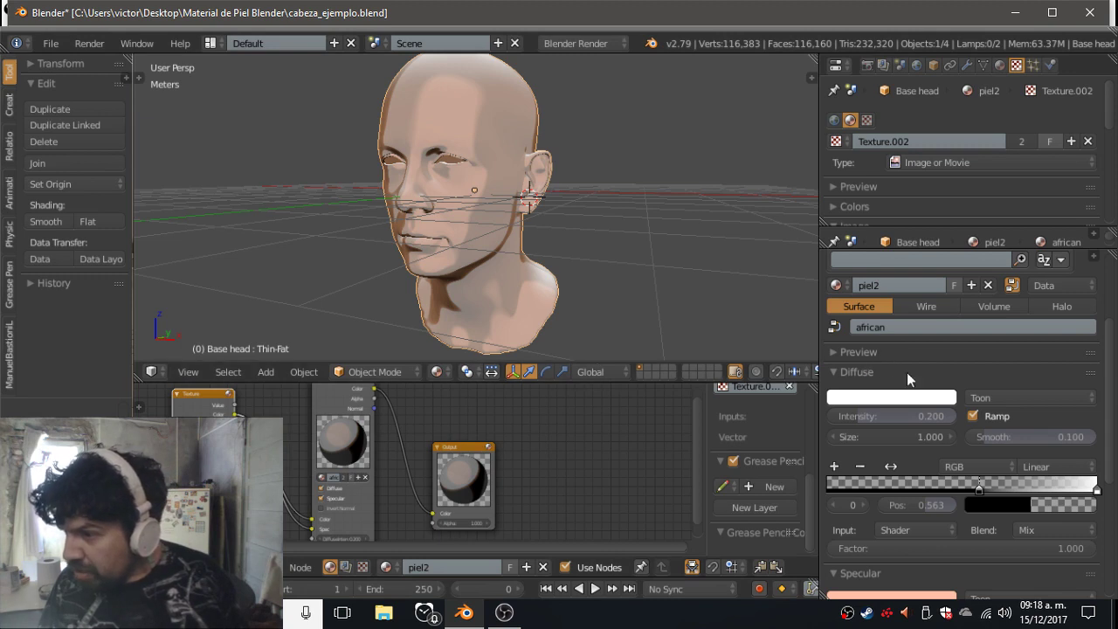
# Collapse Diffuse, then set the pink Toon specular size to 1.000 and smooth to 0.000.
pyautogui.click(1011, 373)
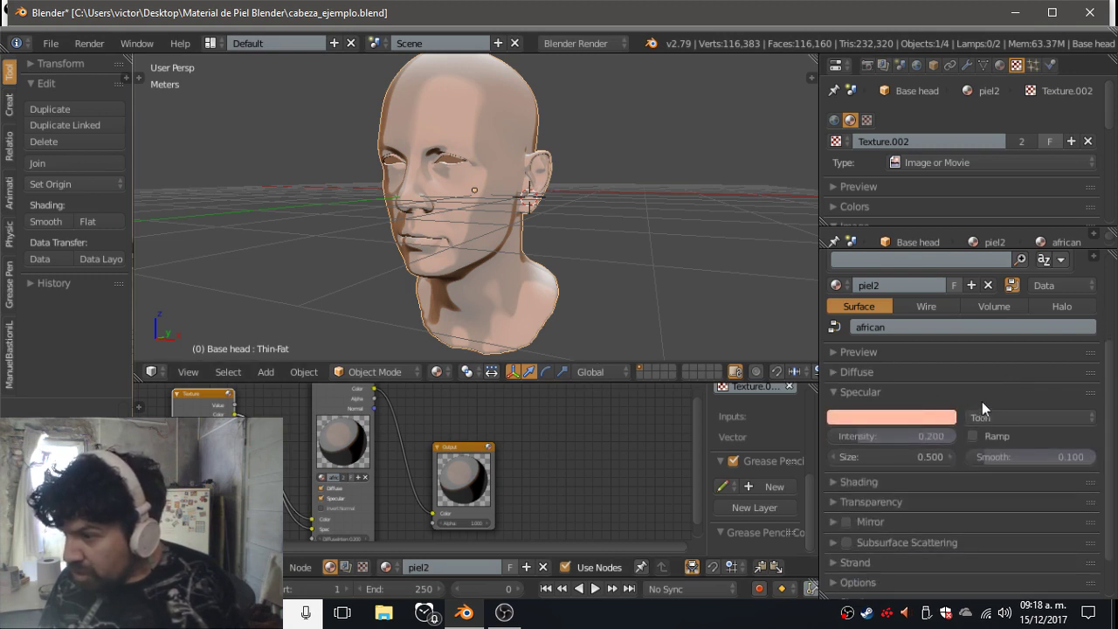
pyautogui.click(884, 457)
pyautogui.write('1')
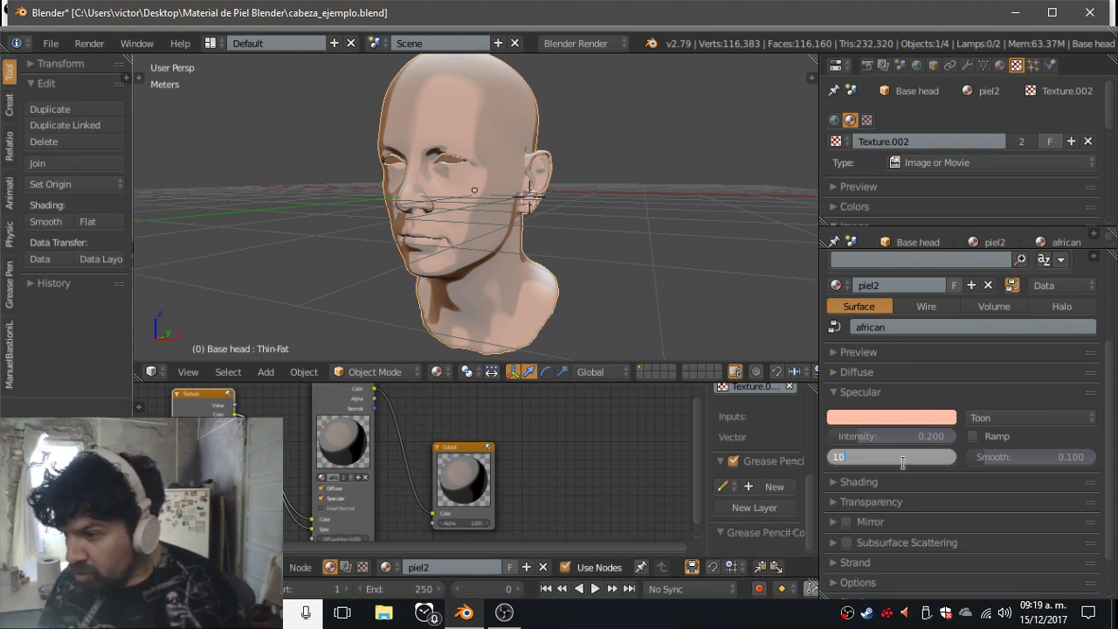
pyautogui.press('Return')
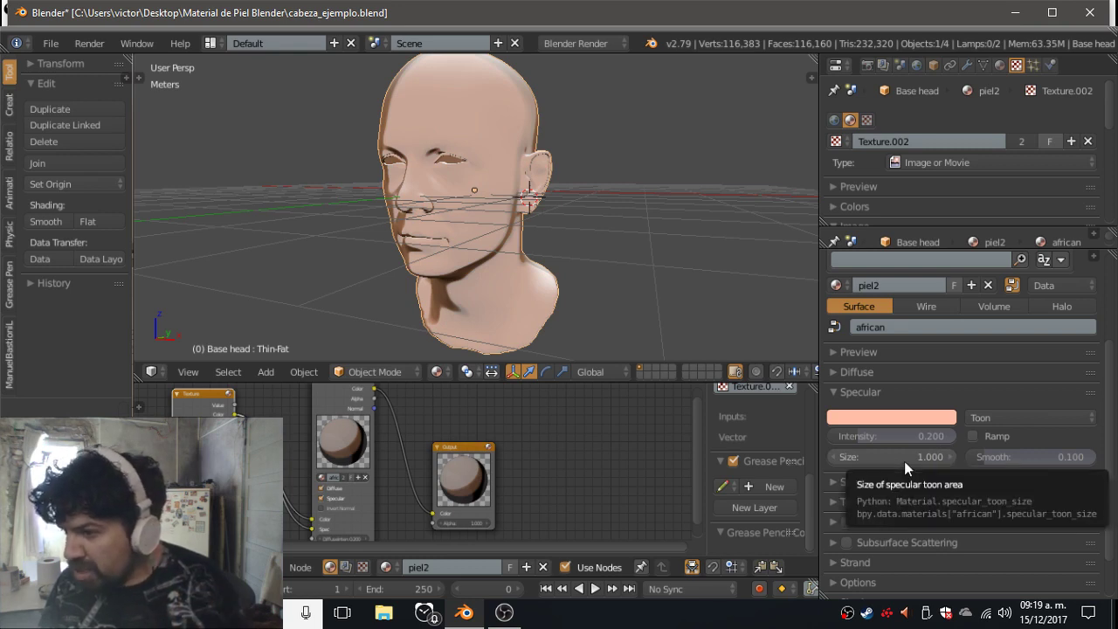
pyautogui.click(990, 456)
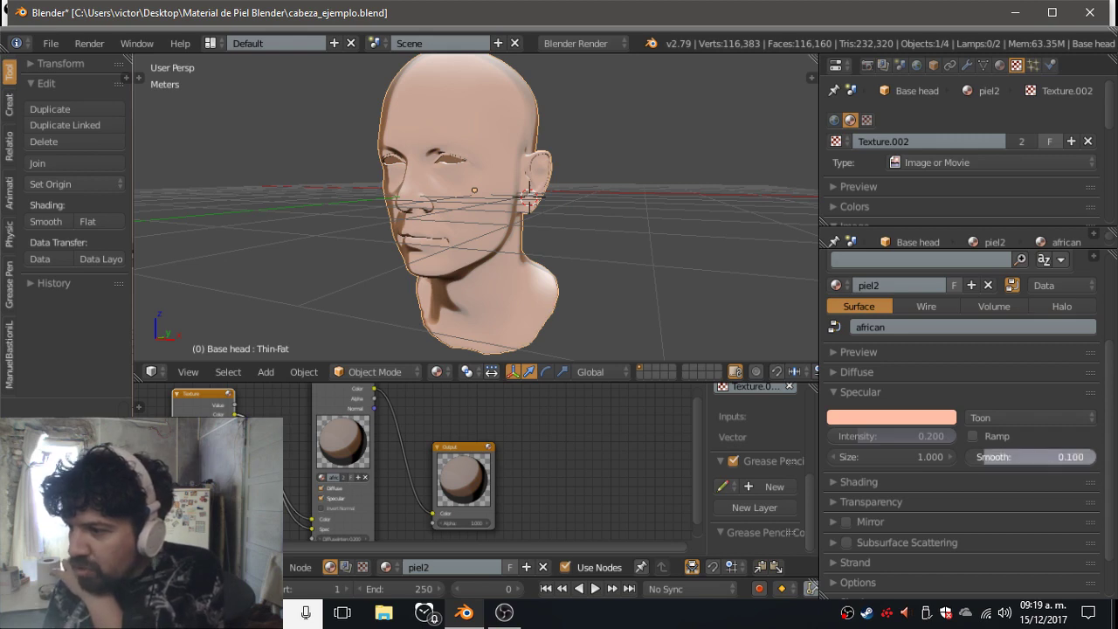
pyautogui.moveTo(985, 456)
pyautogui.mouseDown()
pyautogui.moveTo(974, 456)
pyautogui.moveTo(1063, 456)
pyautogui.moveTo(974, 456)
pyautogui.mouseUp()
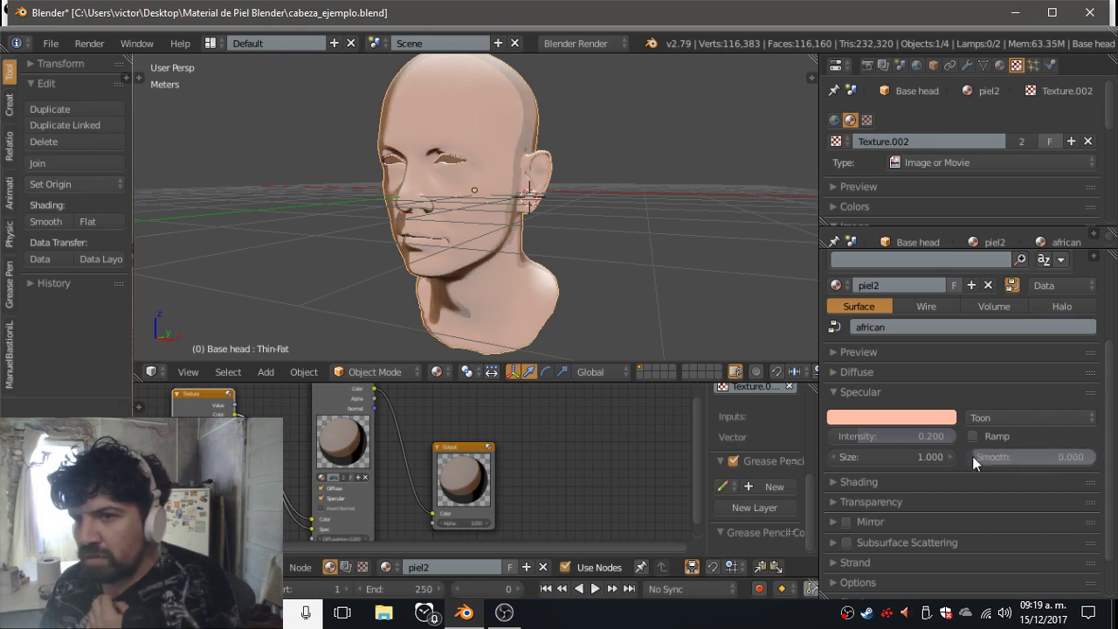
pyautogui.click(92, 44)
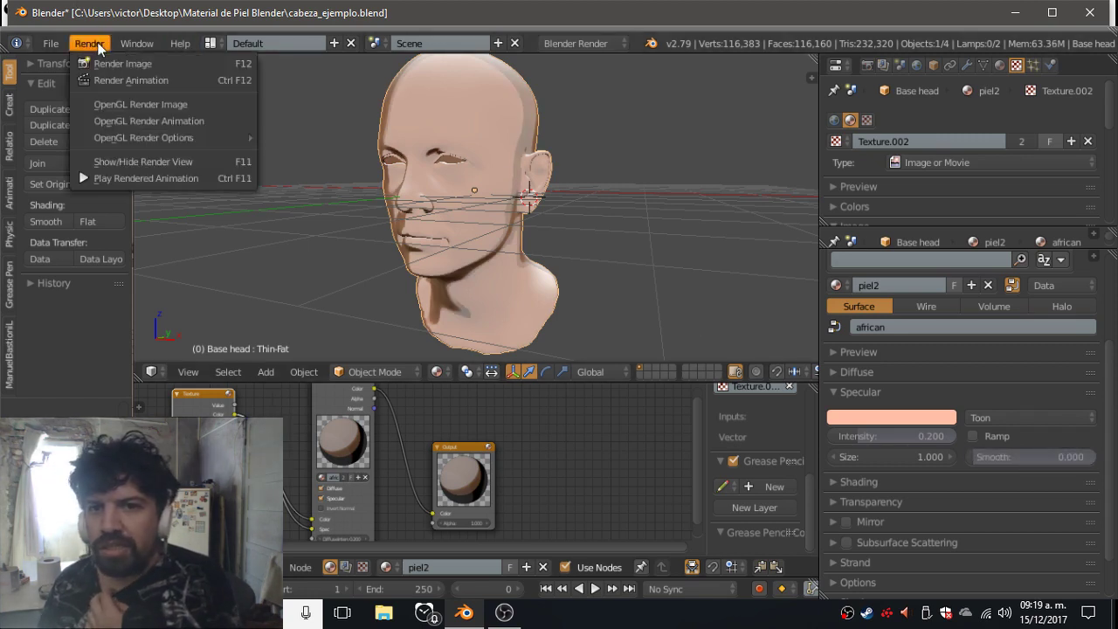
pyautogui.click(122, 110)
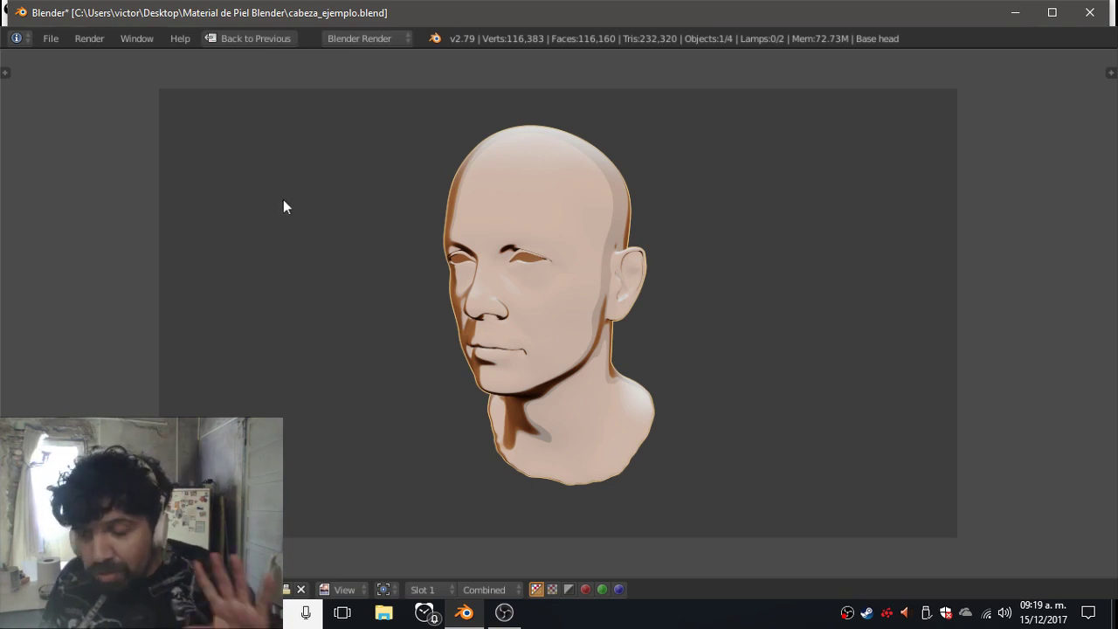
pyautogui.click(258, 39)
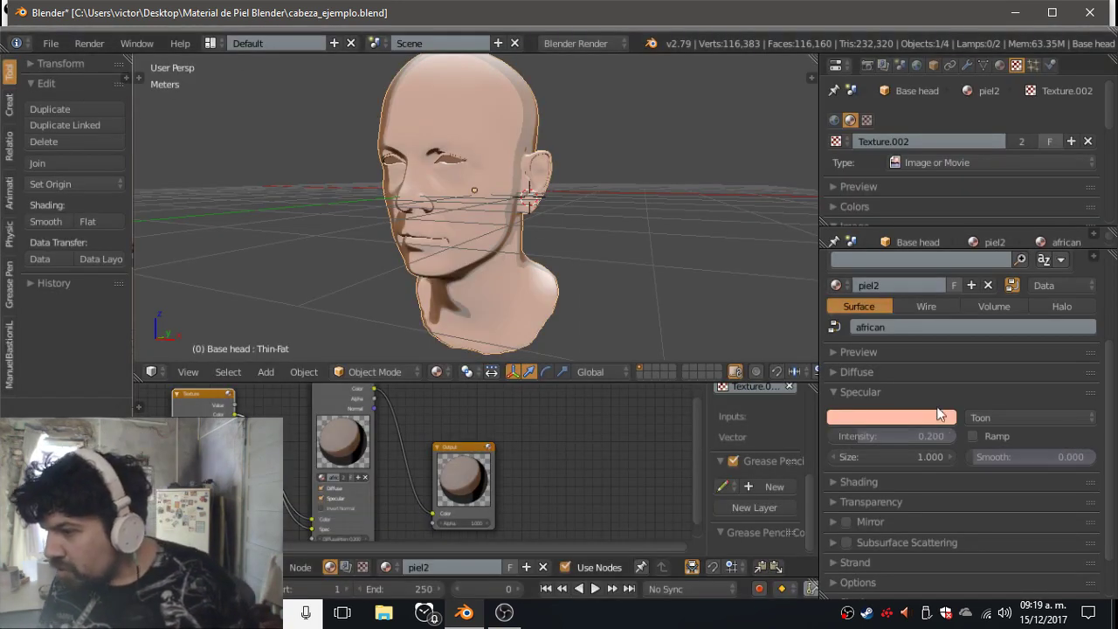
# Review the specular shader choices and smoothness, then collapse Specular and expand Diffuse.
pyautogui.click(936, 394)
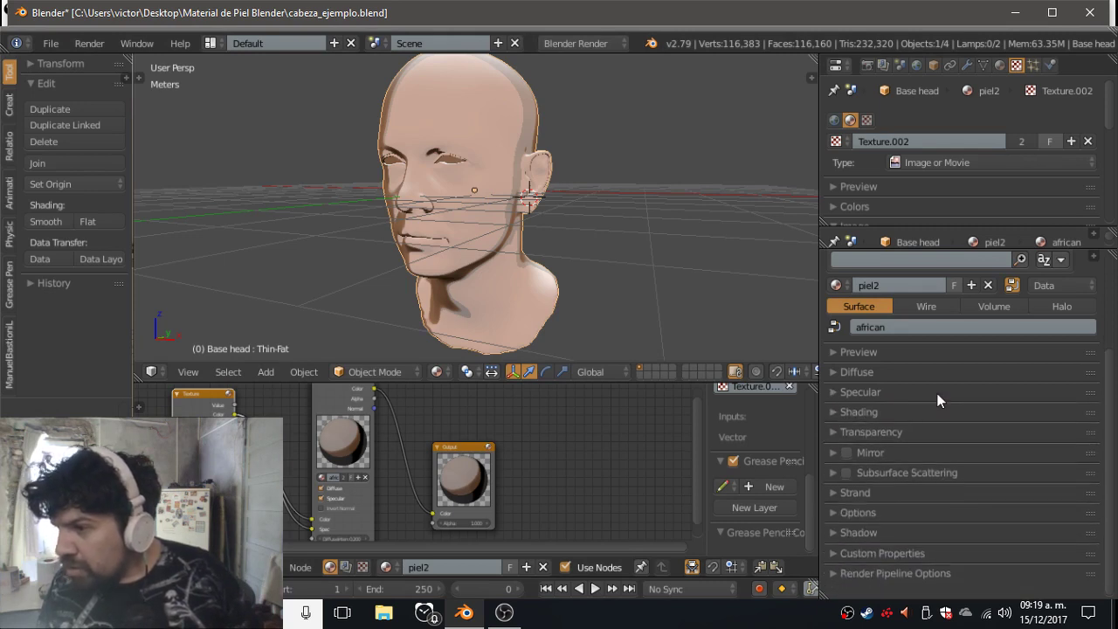
pyautogui.click(938, 395)
pyautogui.click(986, 418)
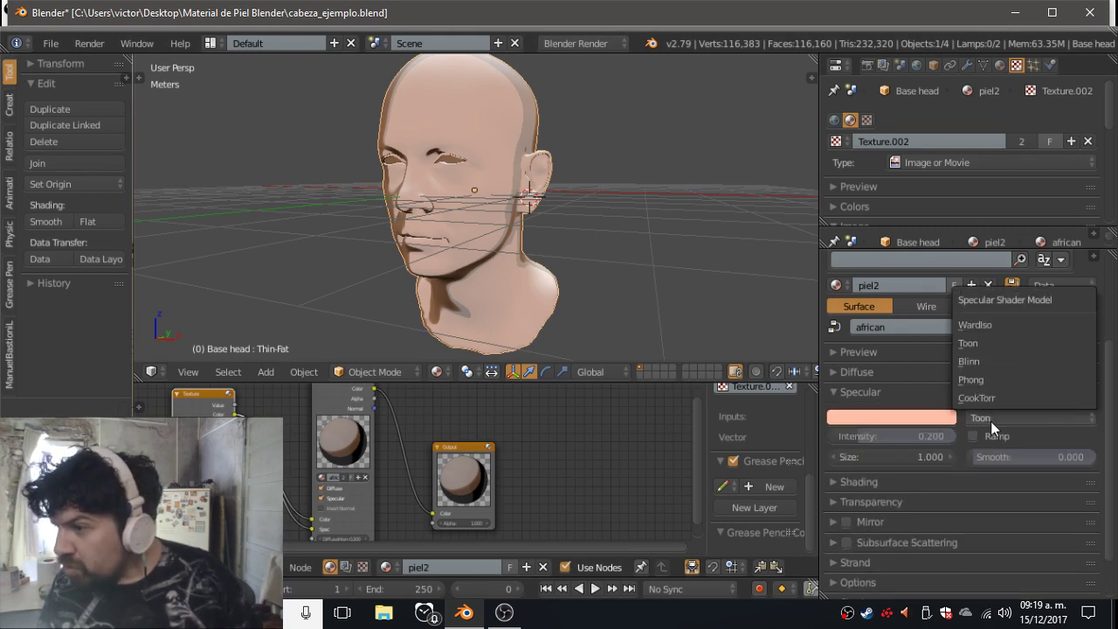
pyautogui.click(992, 422)
pyautogui.click(991, 422)
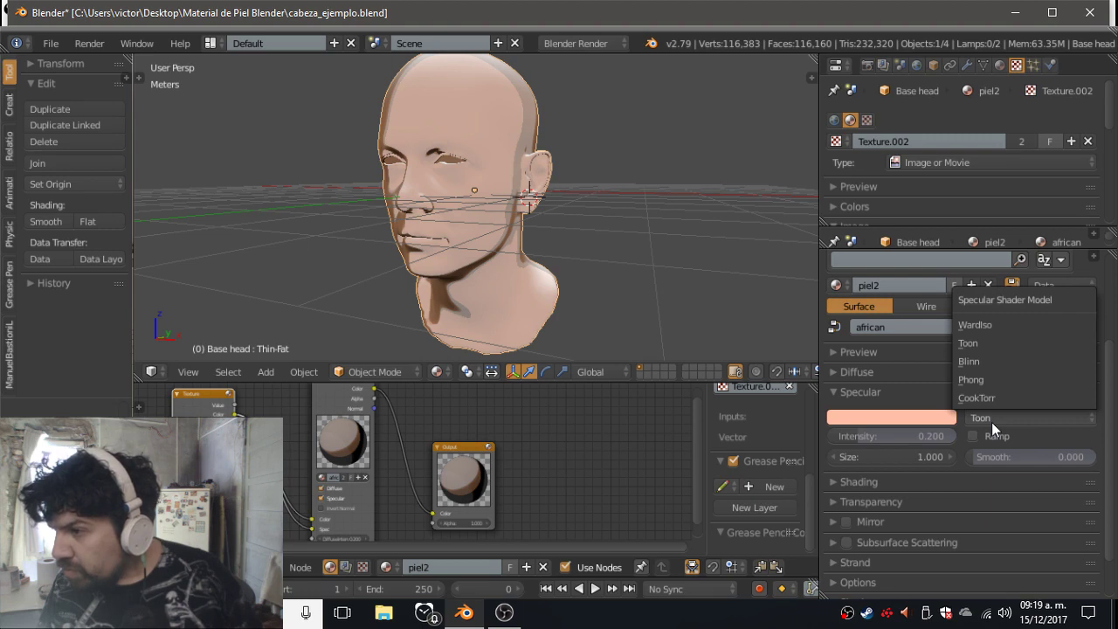
pyautogui.click(992, 422)
pyautogui.click(991, 422)
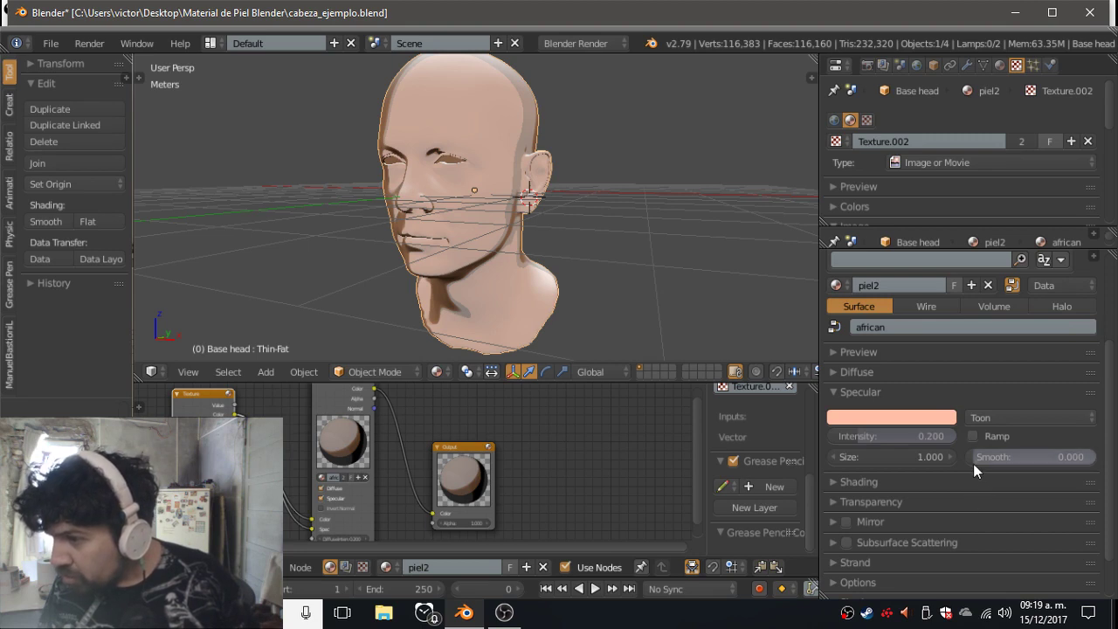
pyautogui.moveTo(974, 460)
pyautogui.mouseDown()
pyautogui.moveTo(1057, 457)
pyautogui.moveTo(961, 457)
pyautogui.moveTo(983, 442)
pyautogui.mouseUp()
pyautogui.click(986, 417)
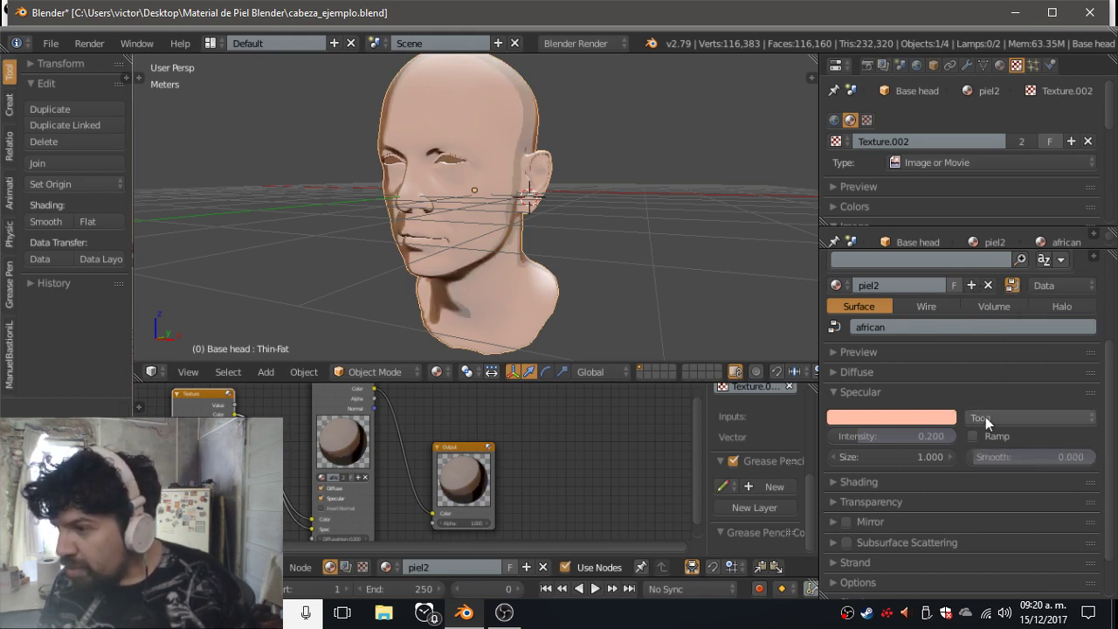
pyautogui.click(926, 391)
pyautogui.click(929, 373)
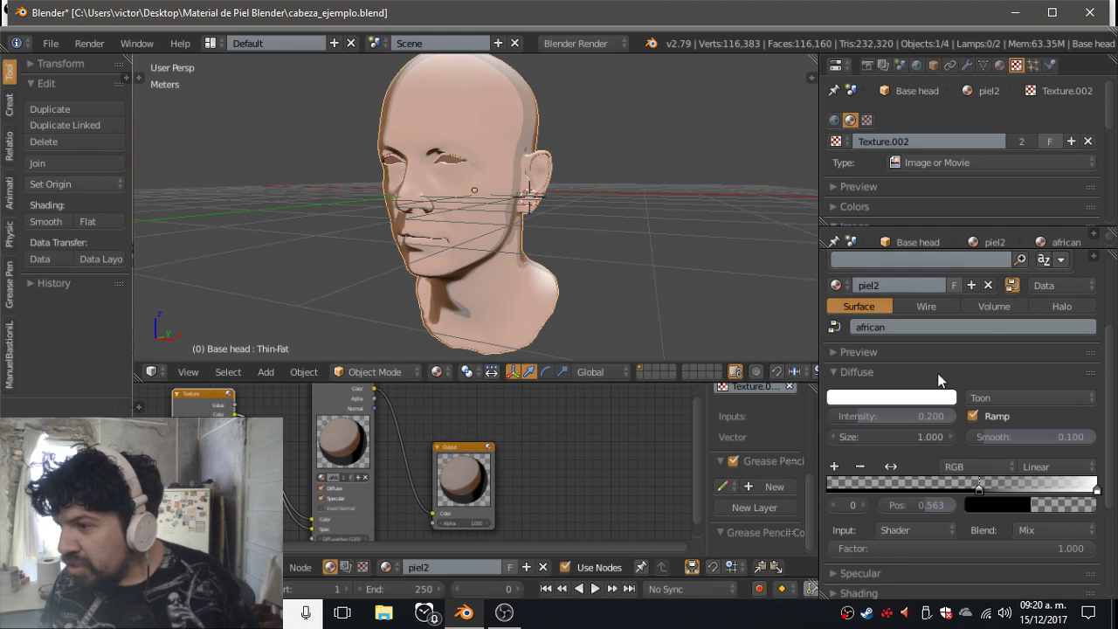
# Switch the diffuse shader to Minnaert with intensity 0.4, then show the Specular settings.
pyautogui.click(995, 394)
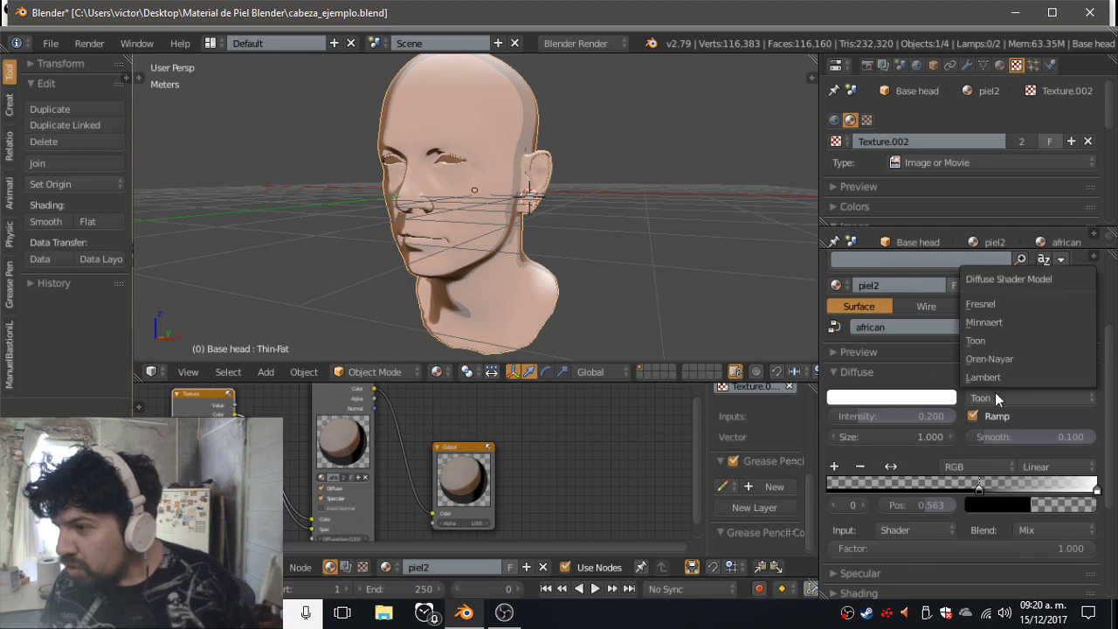
pyautogui.click(1002, 323)
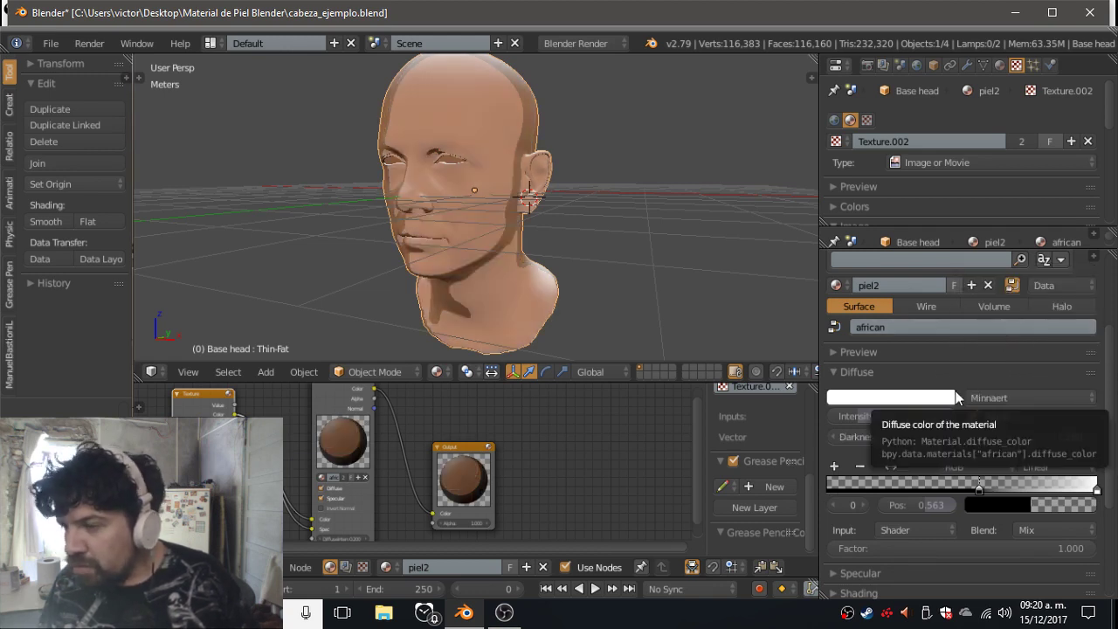
pyautogui.click(864, 417)
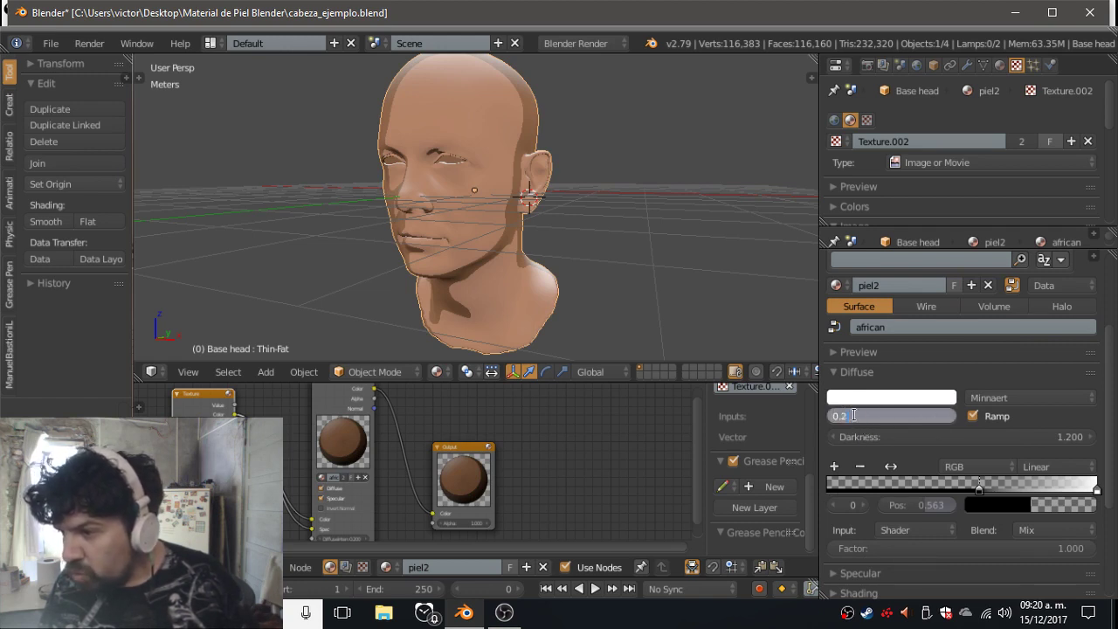
pyautogui.press('BackSpace')
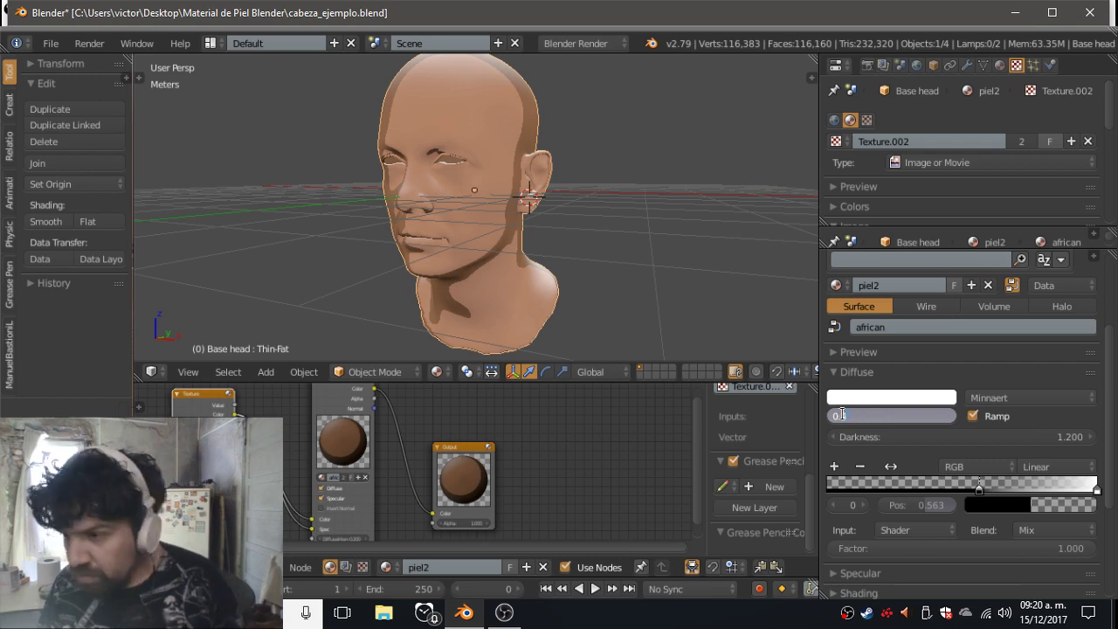
pyautogui.write('4')
pyautogui.press('Return')
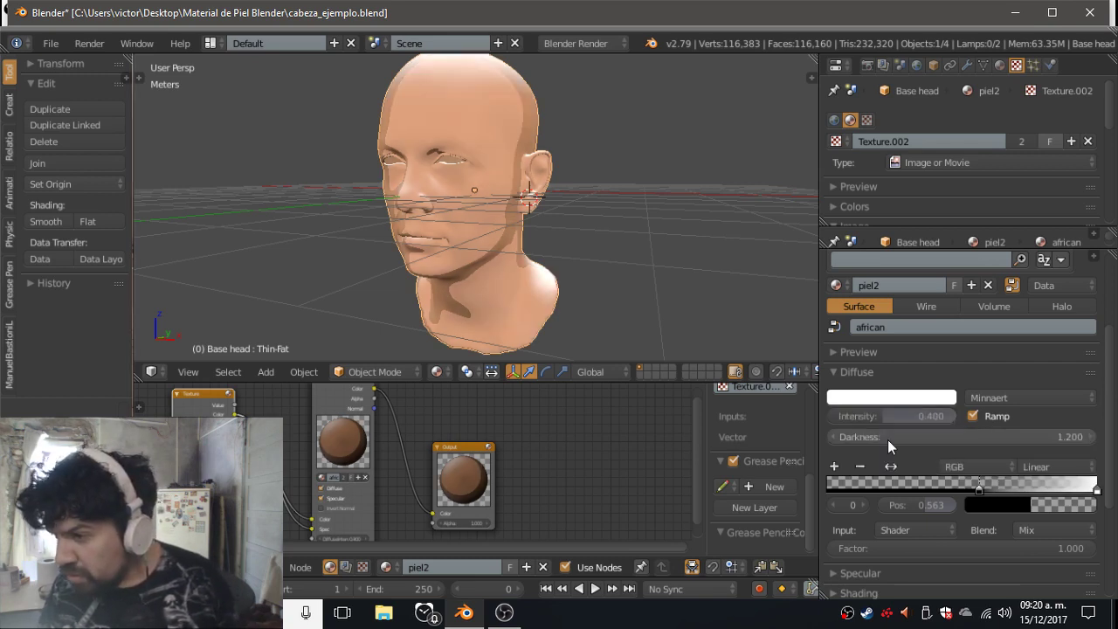
pyautogui.click(877, 372)
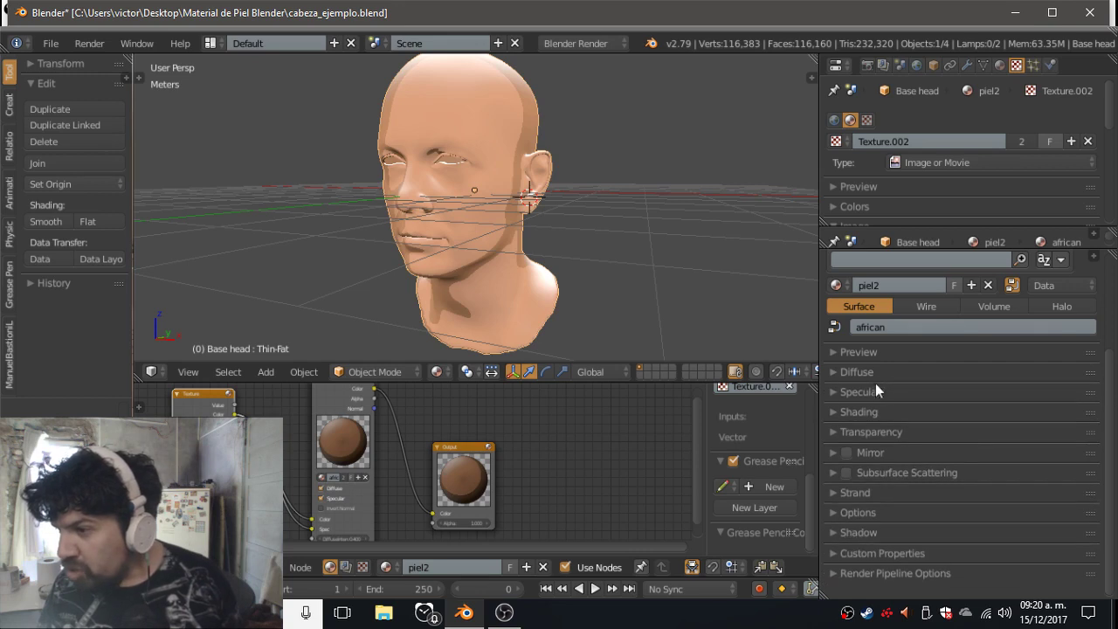
pyautogui.click(876, 387)
# Set the Toon specular smooth to 0.200 and size to 0.520.
pyautogui.click(977, 463)
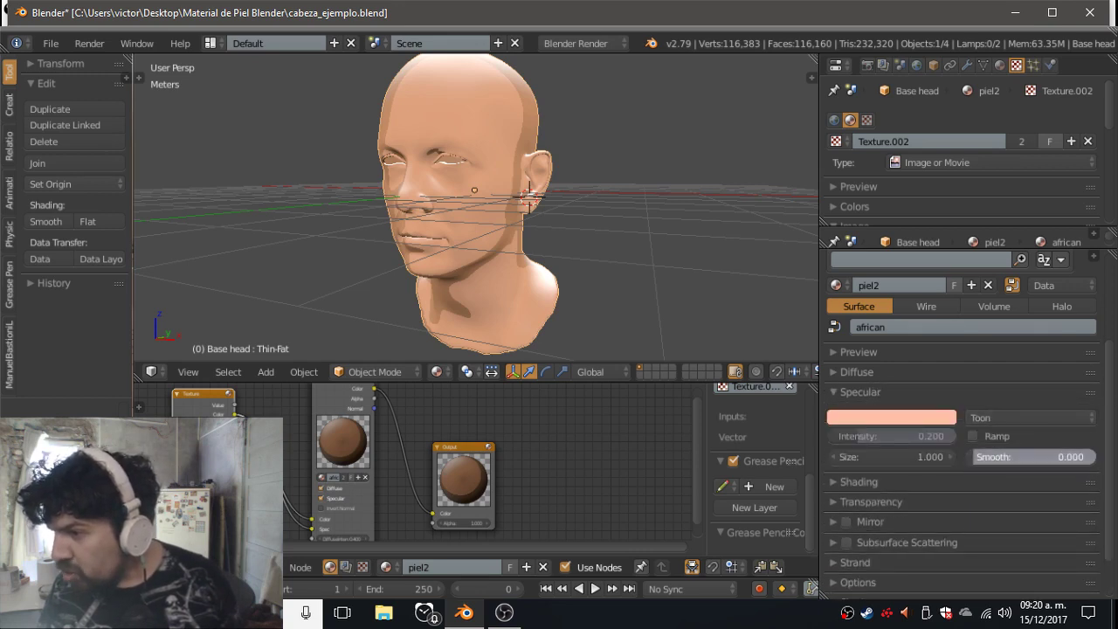
pyautogui.moveTo(977, 457); pyautogui.dragTo(1084, 457)
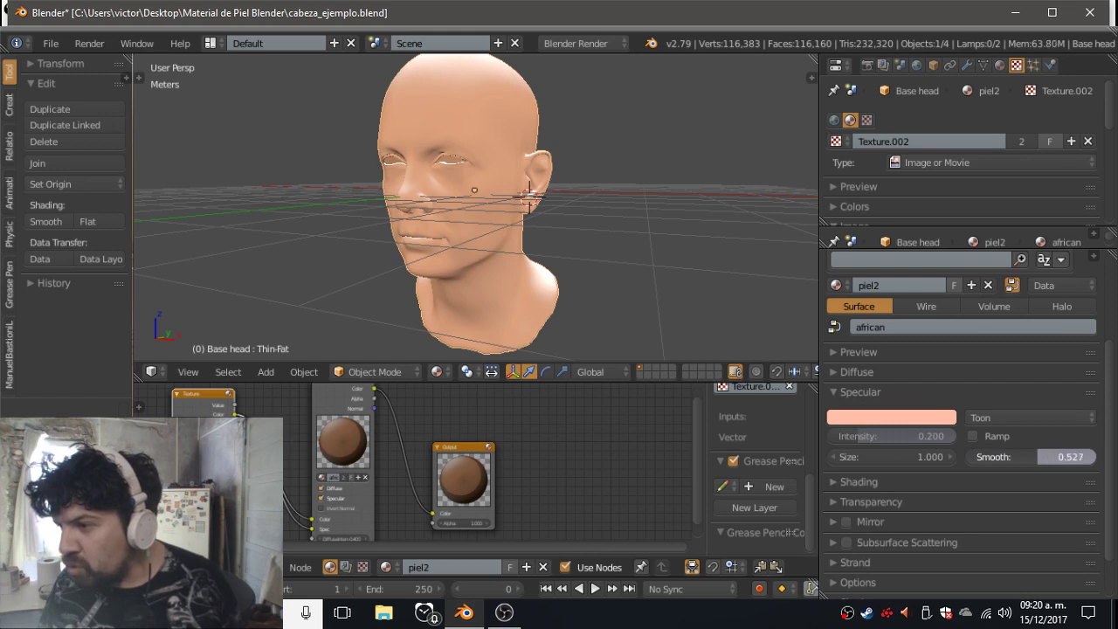
pyautogui.moveTo(1038, 457); pyautogui.dragTo(1014, 456)
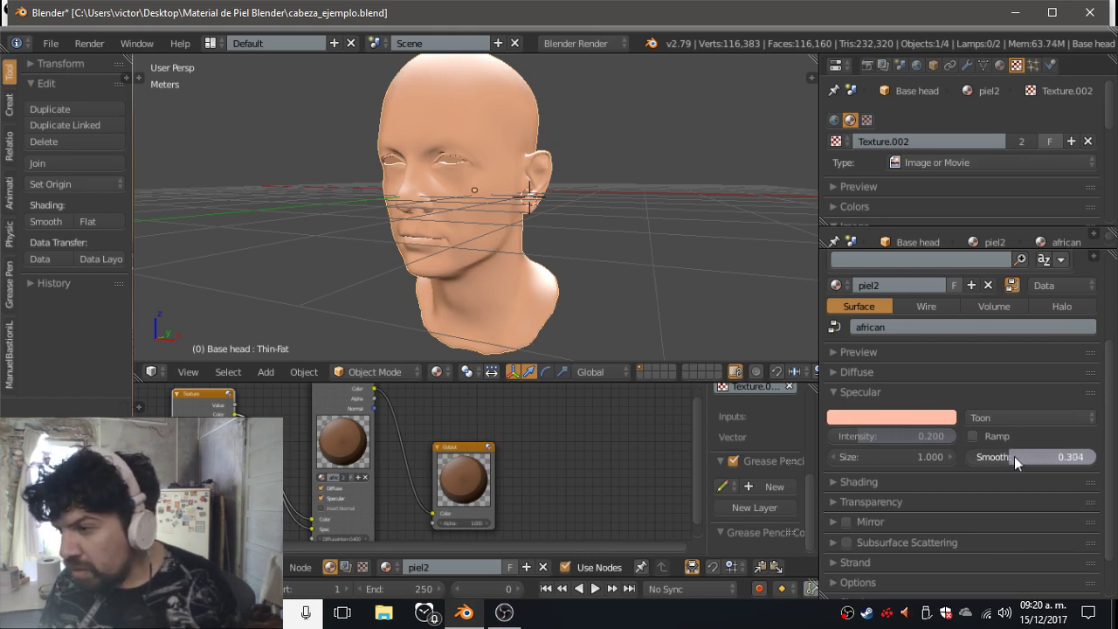
pyautogui.click(1012, 458)
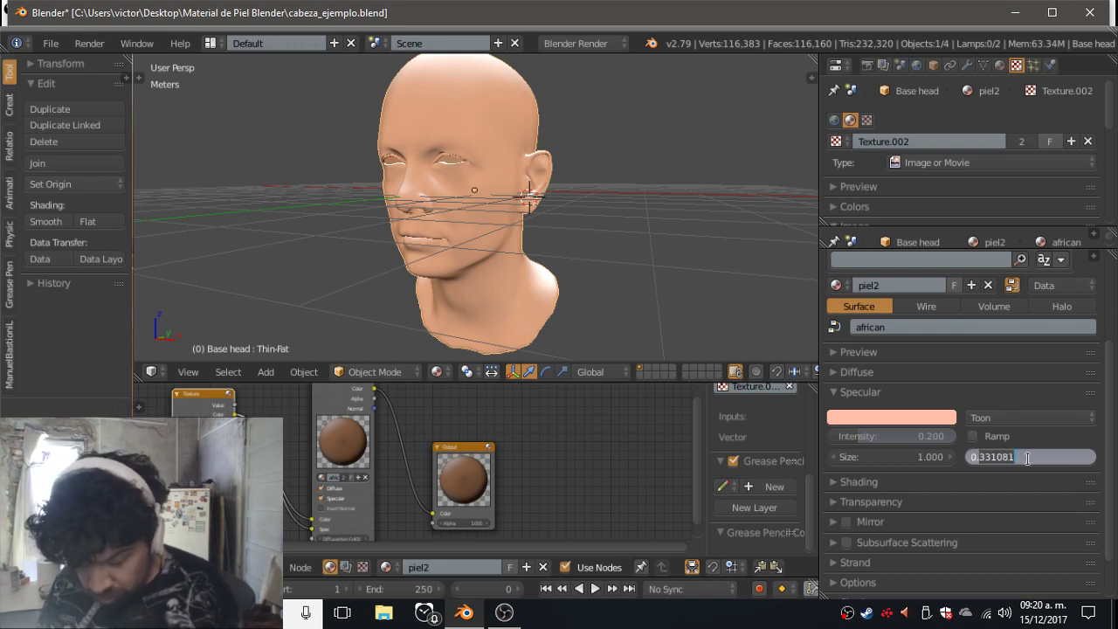
pyautogui.write('0.2')
pyautogui.press('Return')
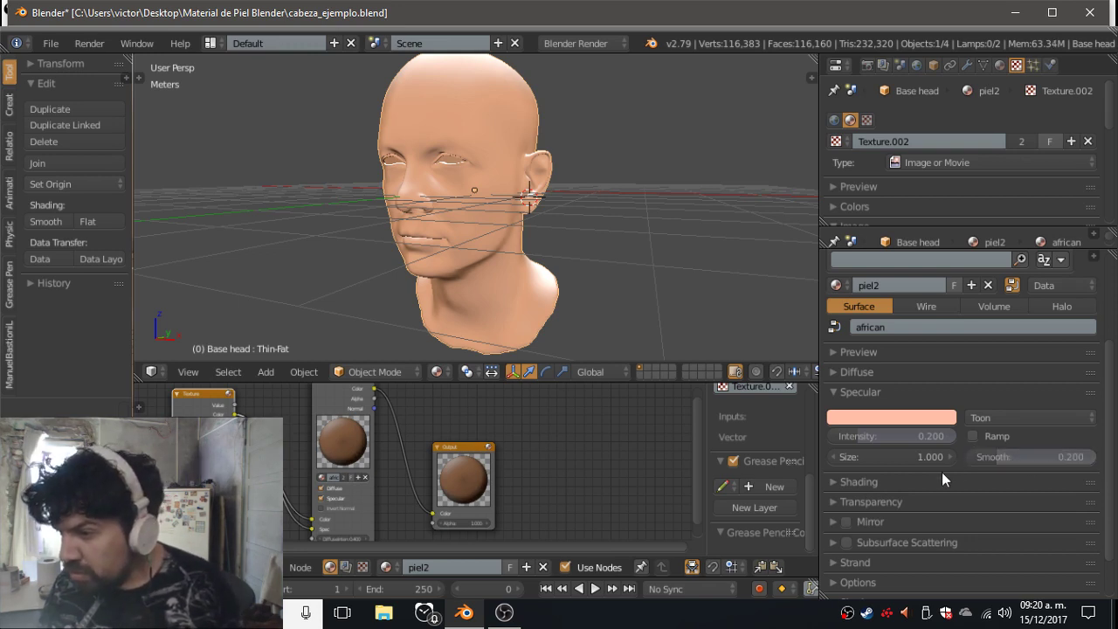
pyautogui.moveTo(911, 456); pyautogui.dragTo(839, 457)
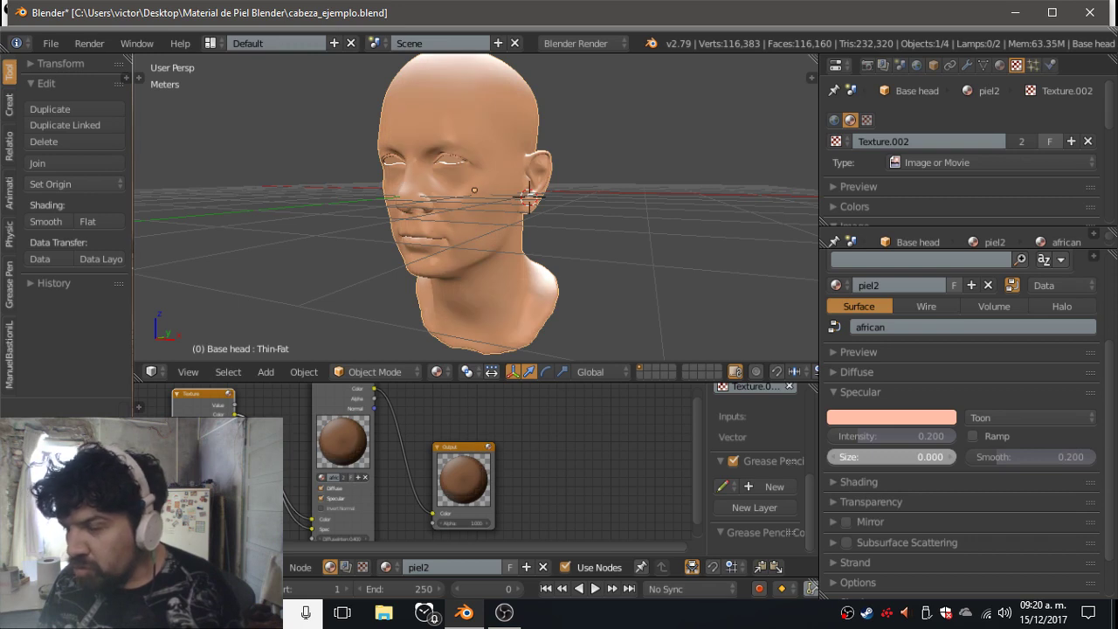
pyautogui.click(911, 457)
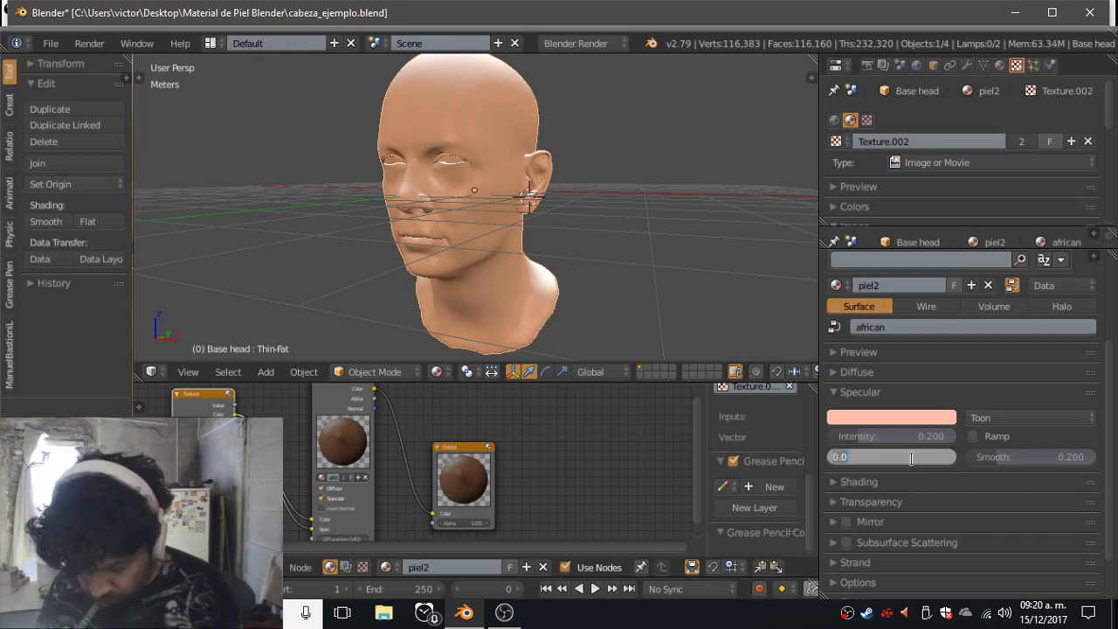
pyautogui.write('.52')
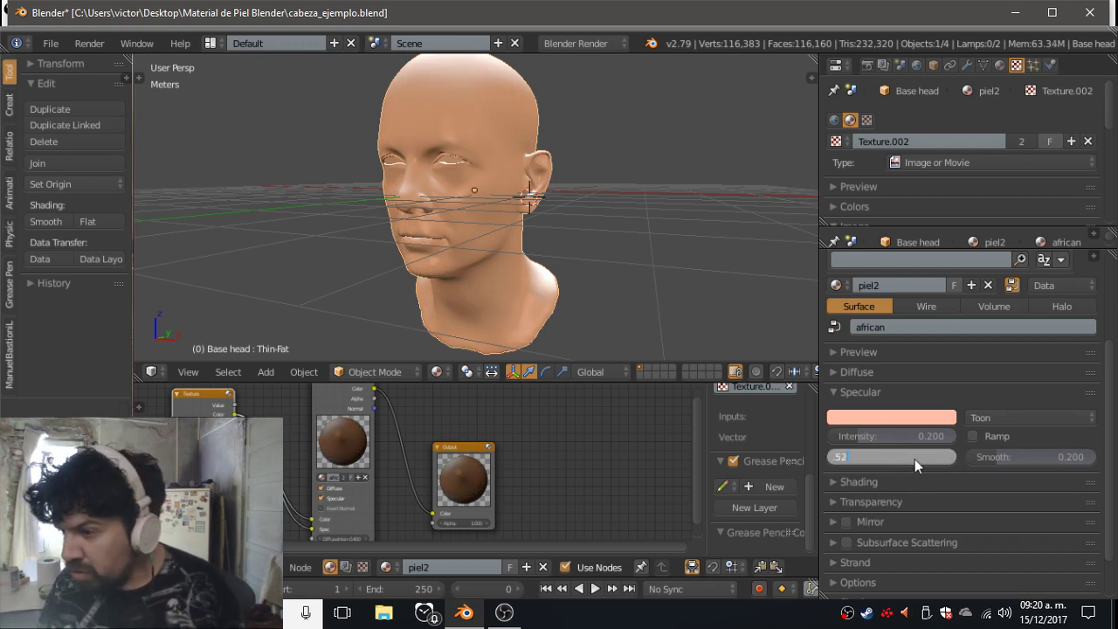
pyautogui.press('Return')
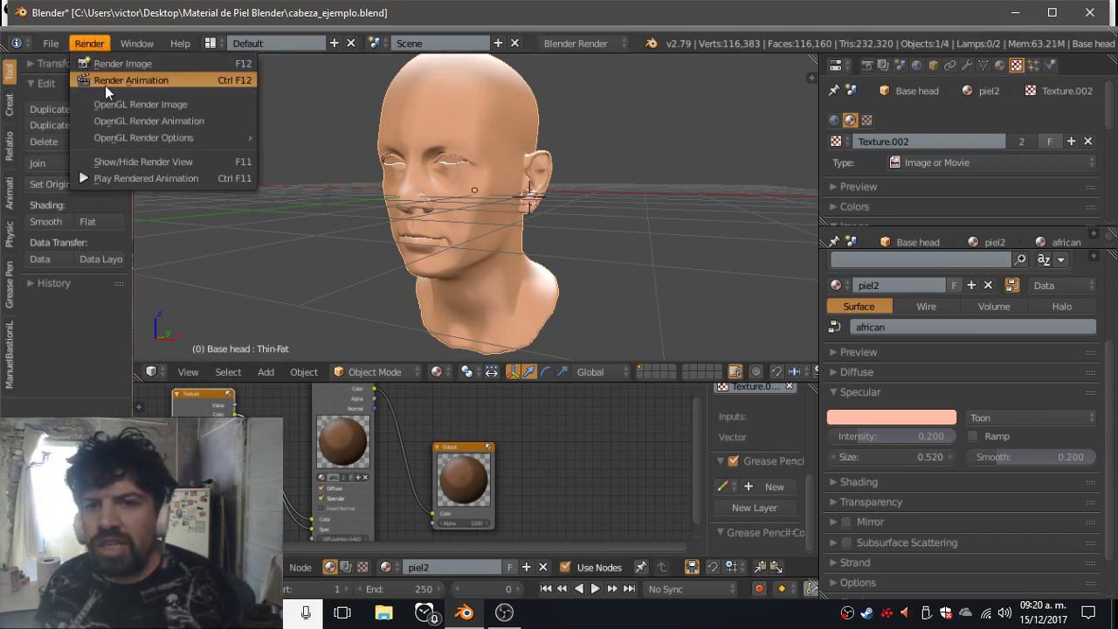
# Render the head with the revised Toon specular via OpenGL and return to the layout.
pyautogui.click(110, 103)
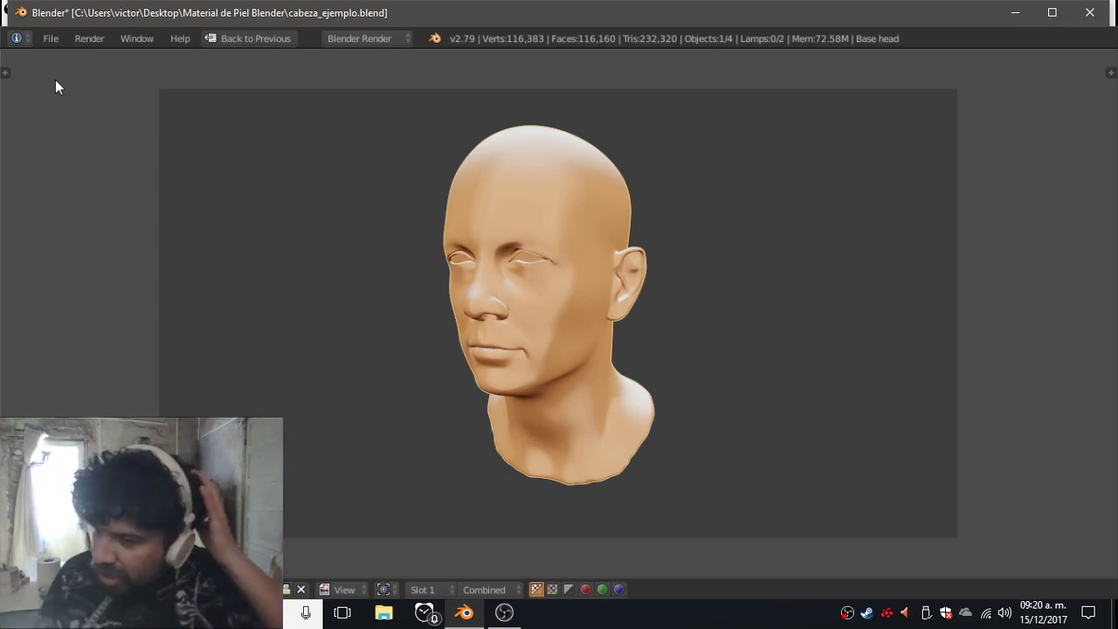
pyautogui.click(98, 41)
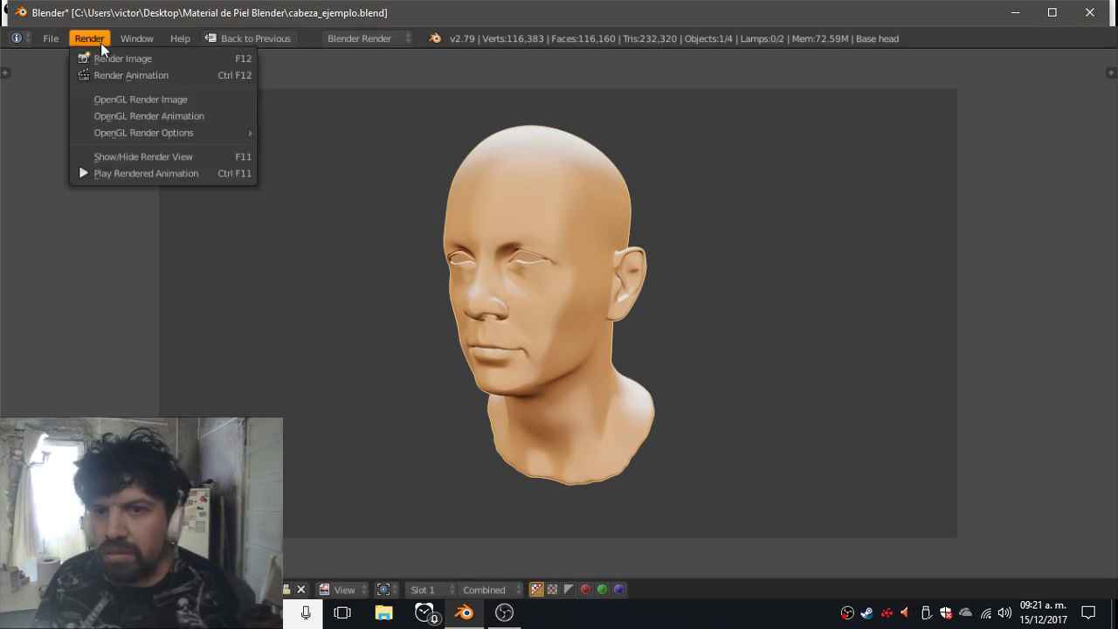
pyautogui.click(262, 38)
pyautogui.click(277, 39)
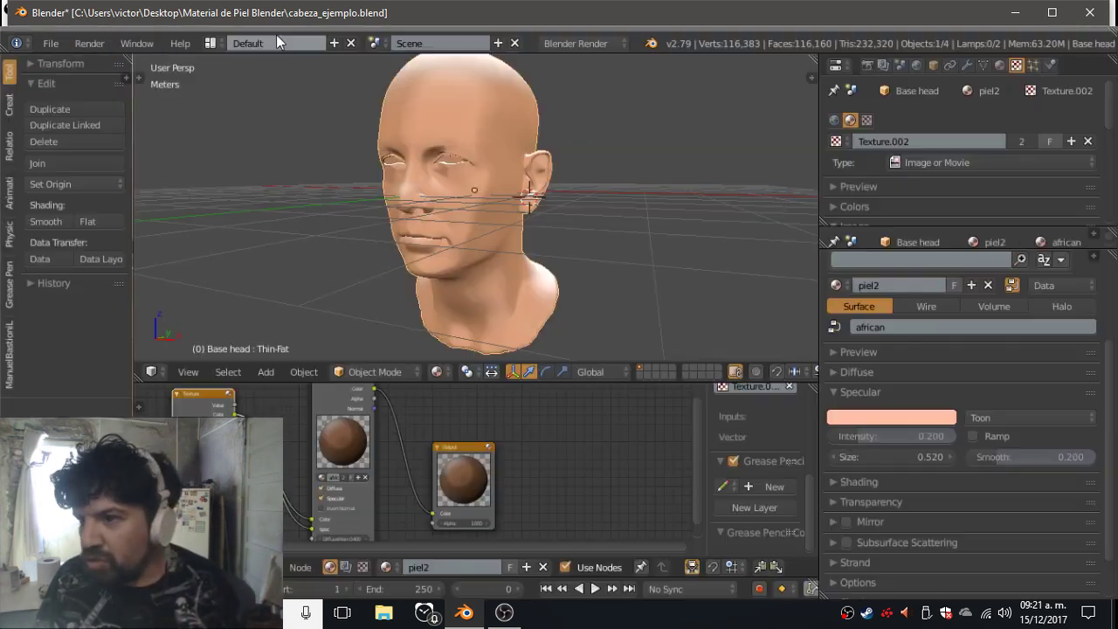
pyautogui.click(1028, 418)
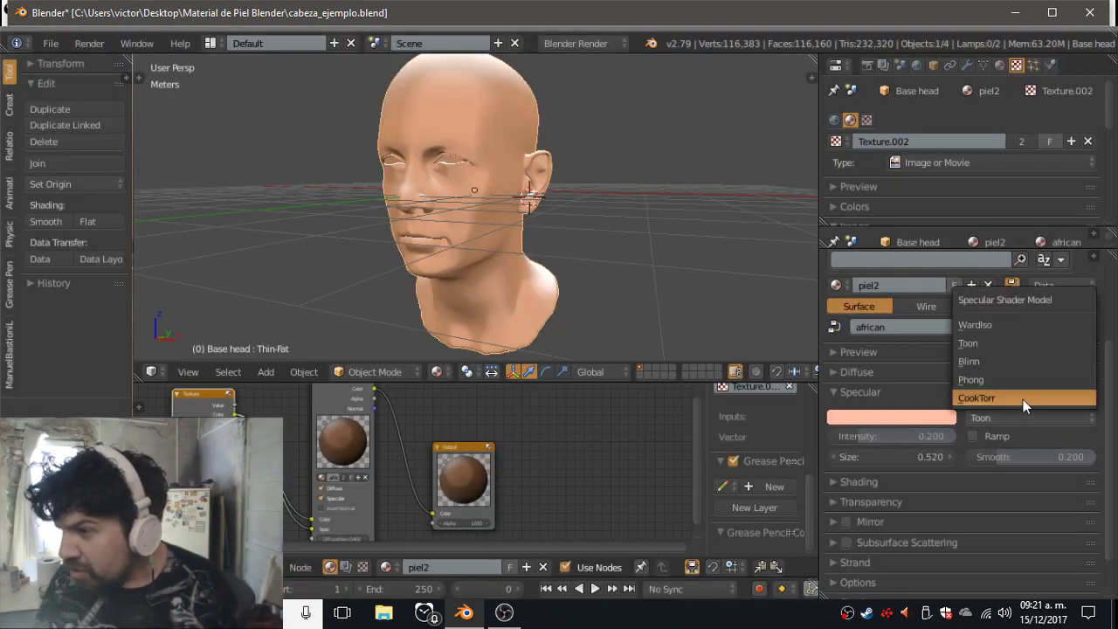
pyautogui.click(1023, 399)
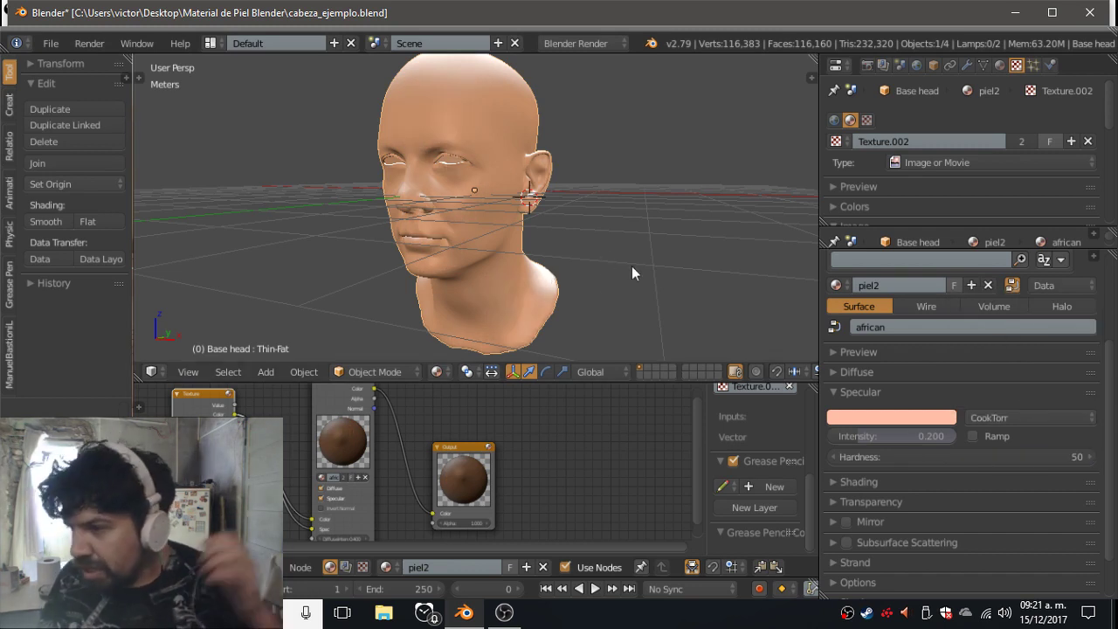
pyautogui.click(1004, 420)
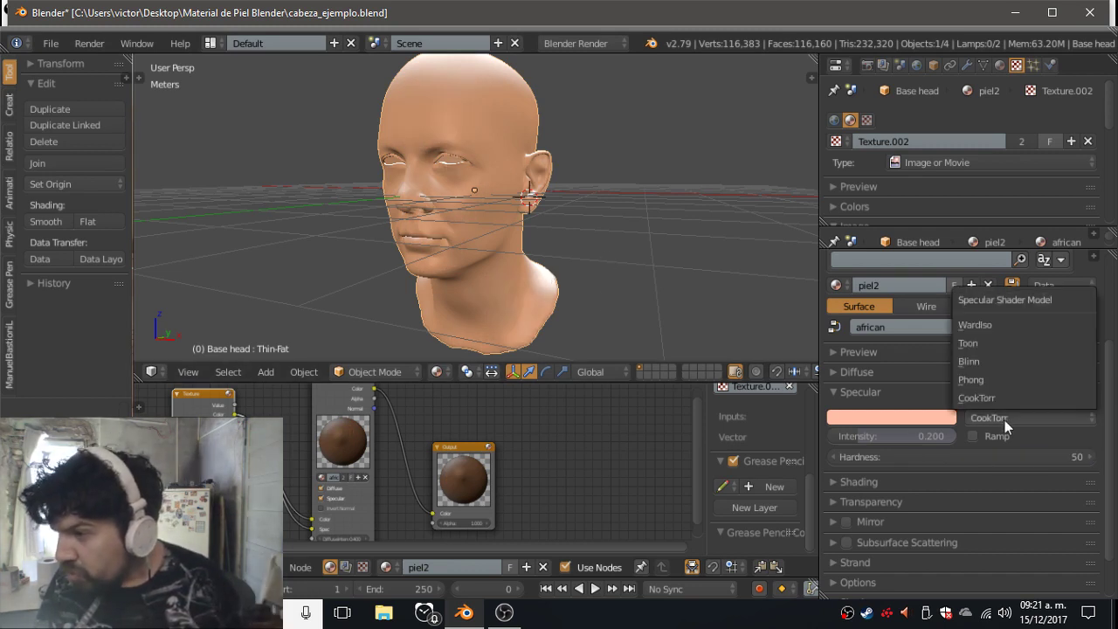
pyautogui.click(983, 343)
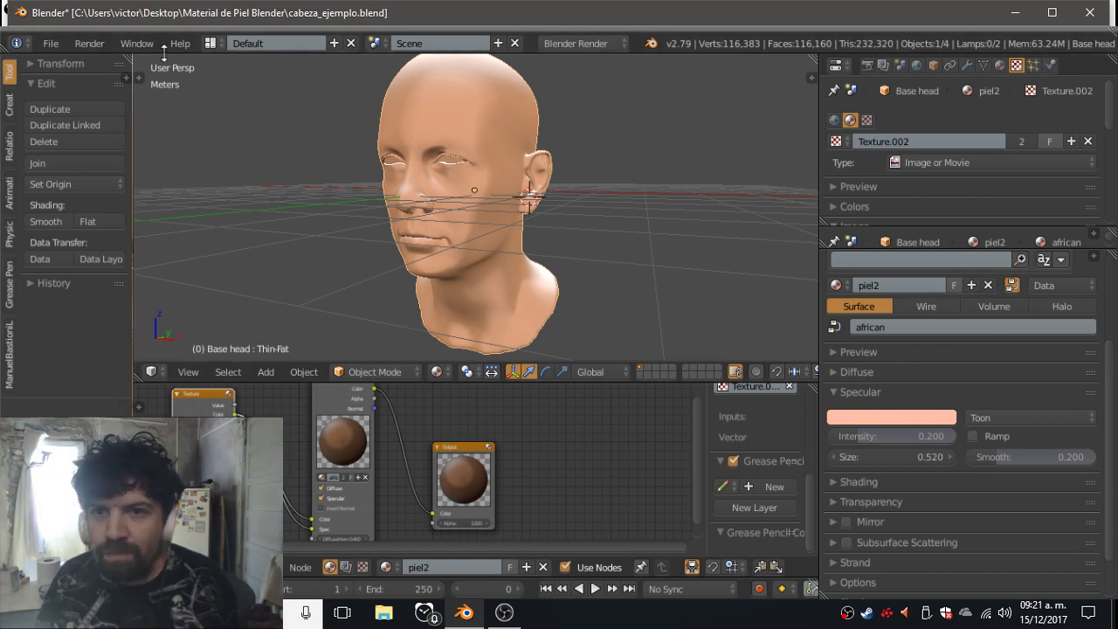
# Make an OpenGL render of the shaded head, review it, and return to editing.
pyautogui.click(90, 44)
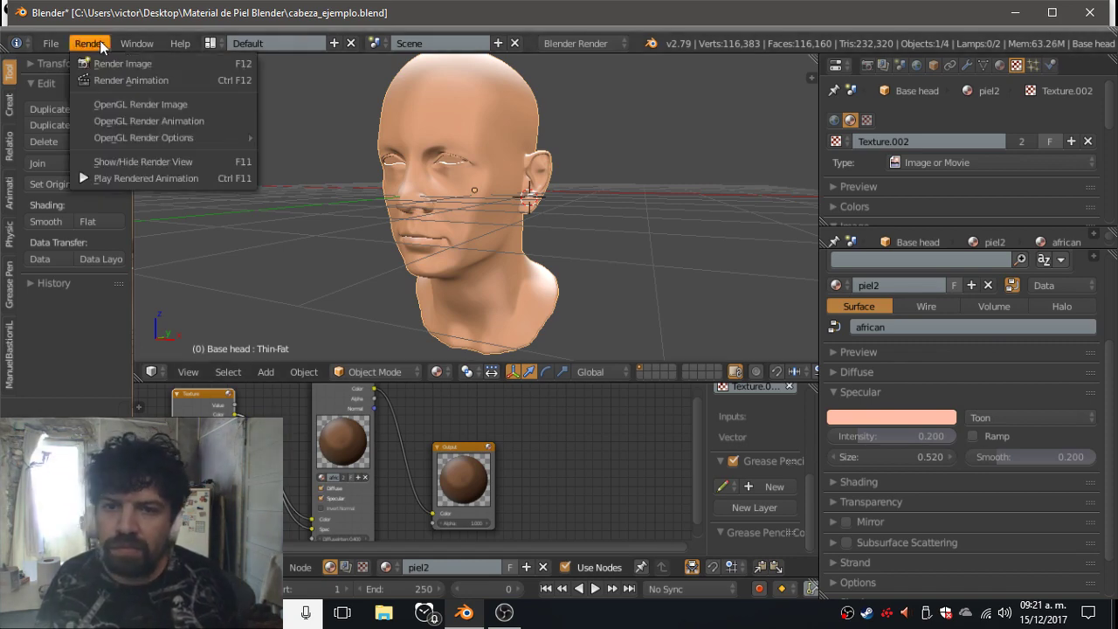
pyautogui.click(133, 103)
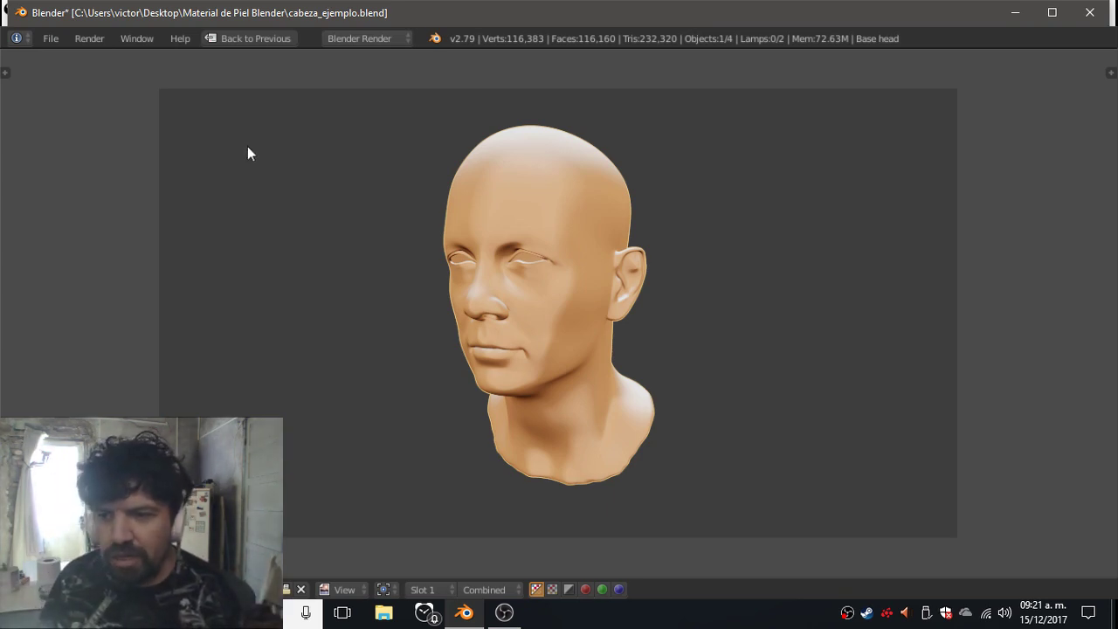
pyautogui.click(273, 39)
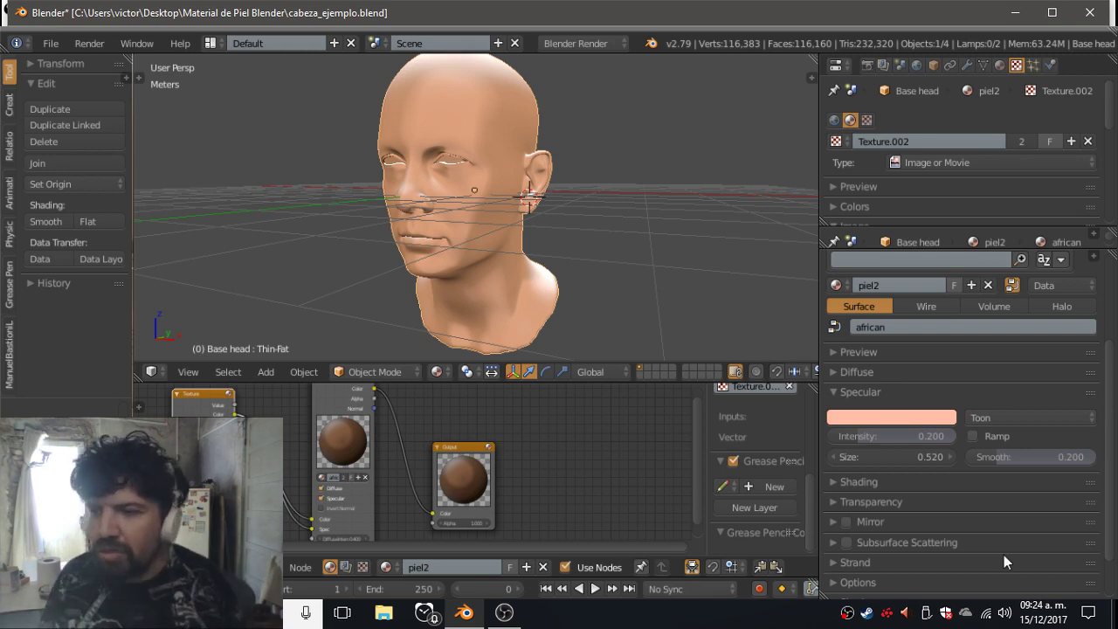
pyautogui.click(956, 380)
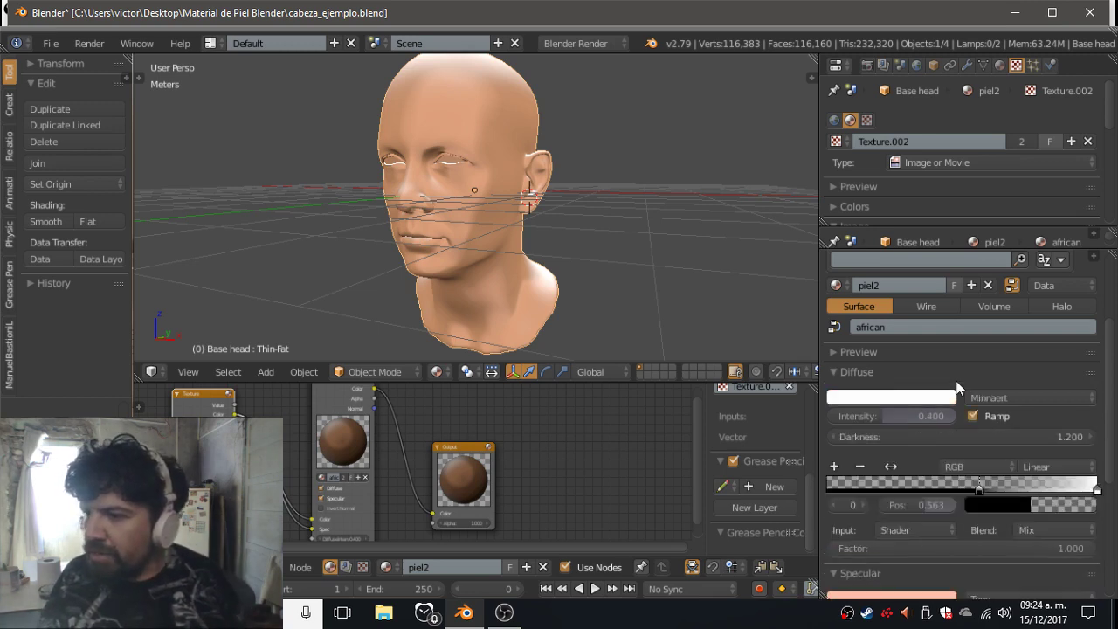
pyautogui.click(960, 379)
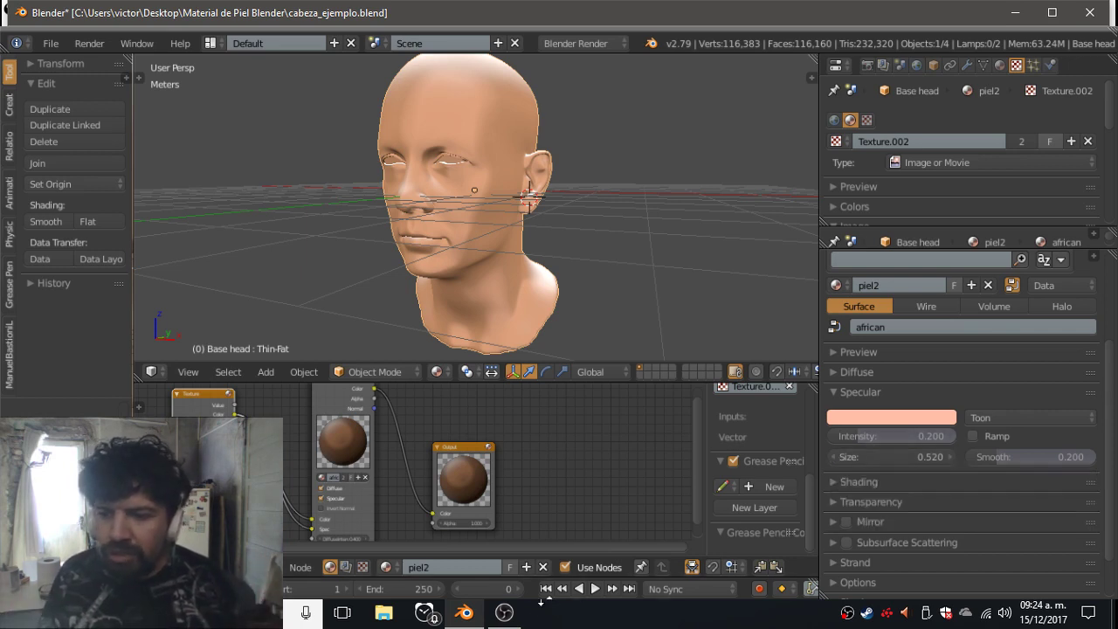
pyautogui.click(512, 616)
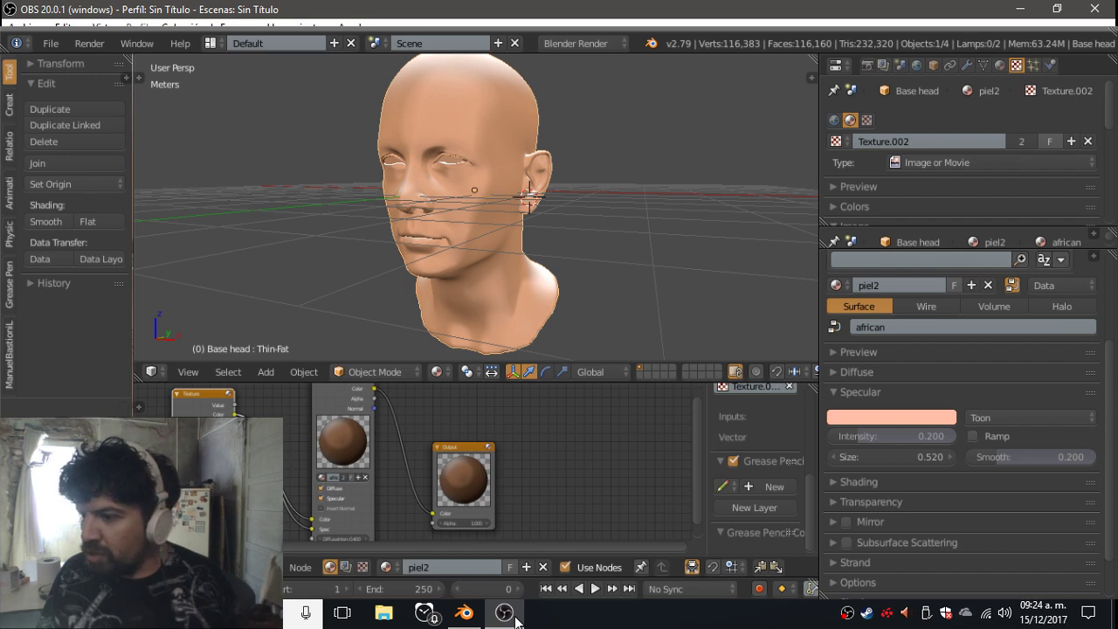